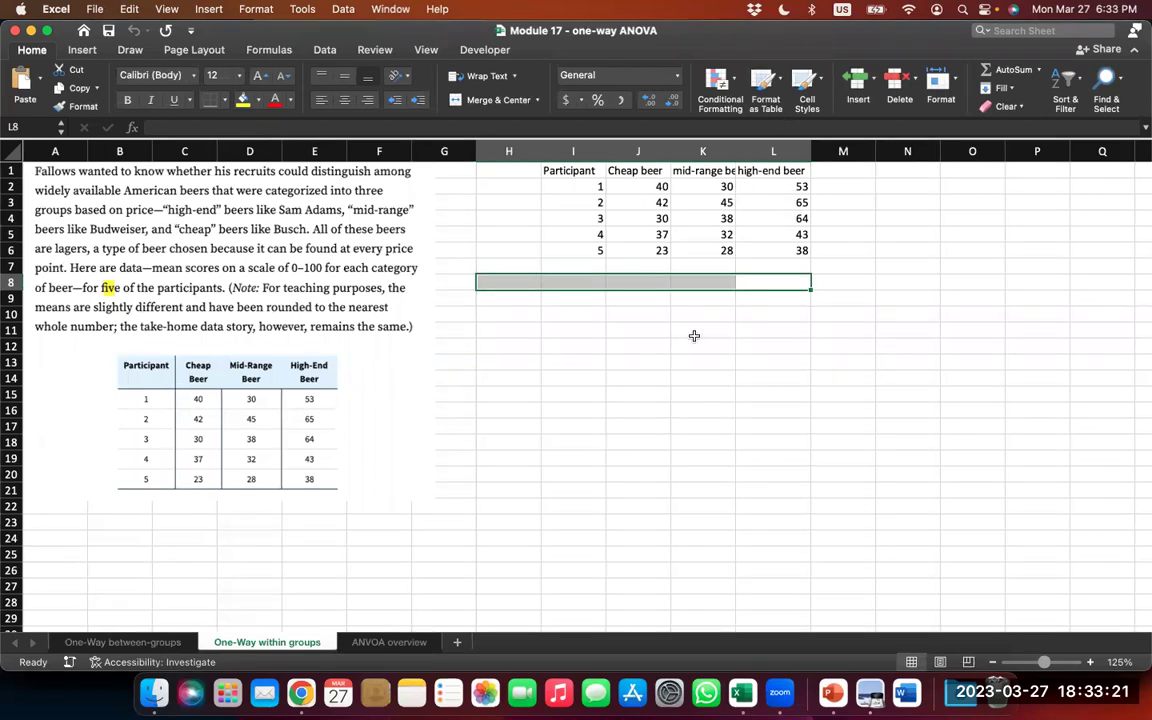
- Enter the label "step 1" in cell O2 beside the beer data and dismiss the file-access and AutoRecover alerts
scroll(694, 336, "right", 5)
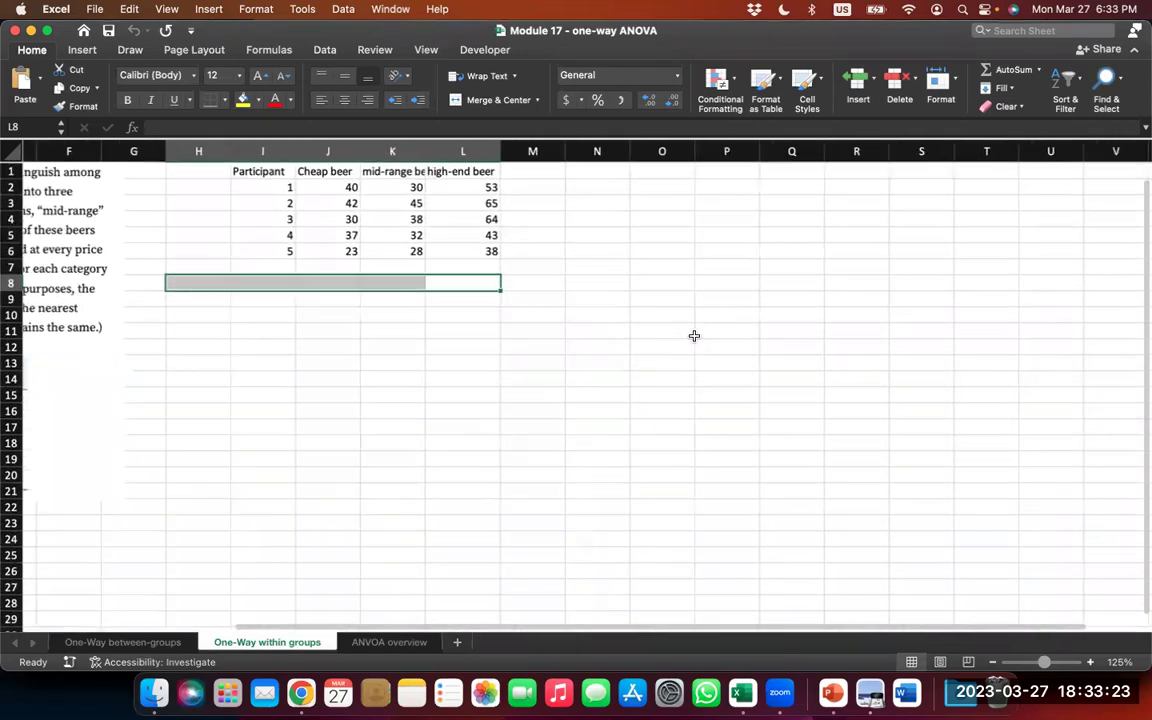
left_click(651, 232)
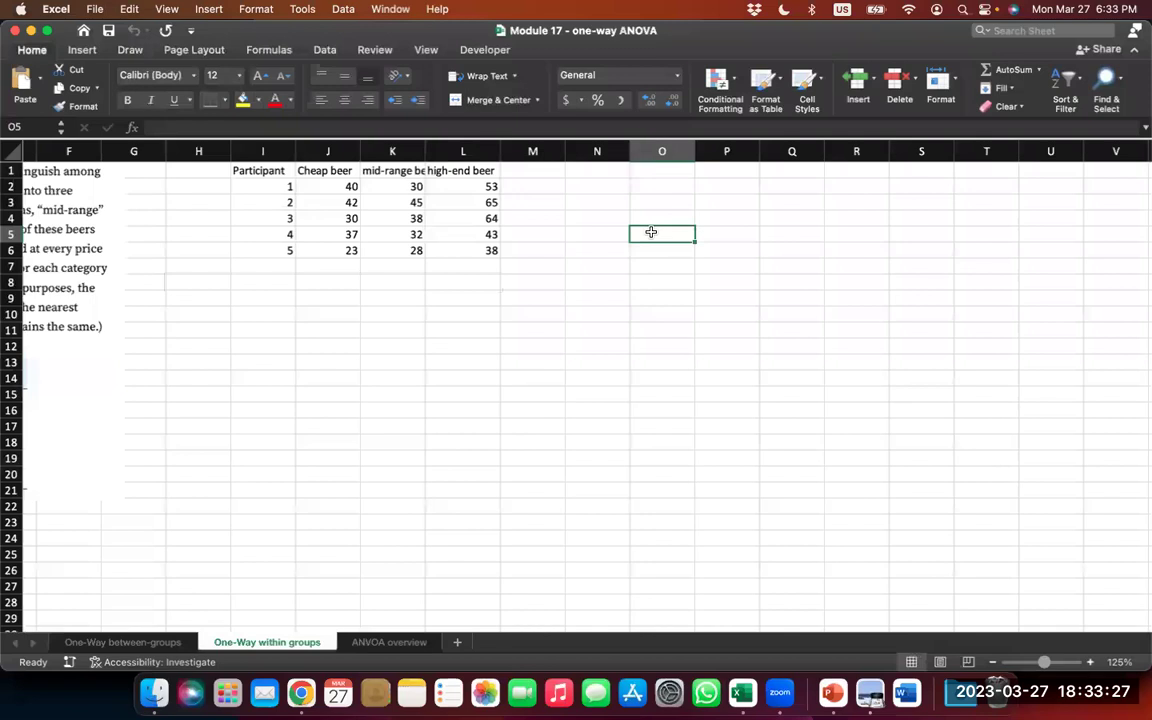
key("Up")
key("Up")
key("Up")
type("st")
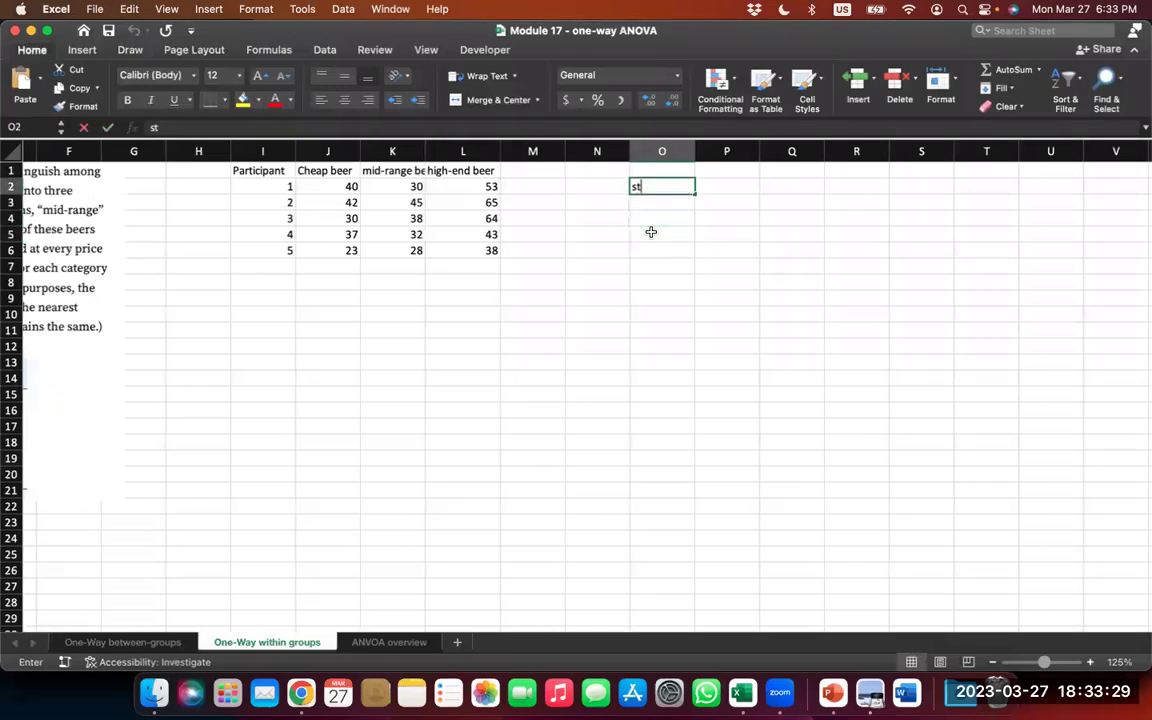
type("ep 1")
key("Tab")
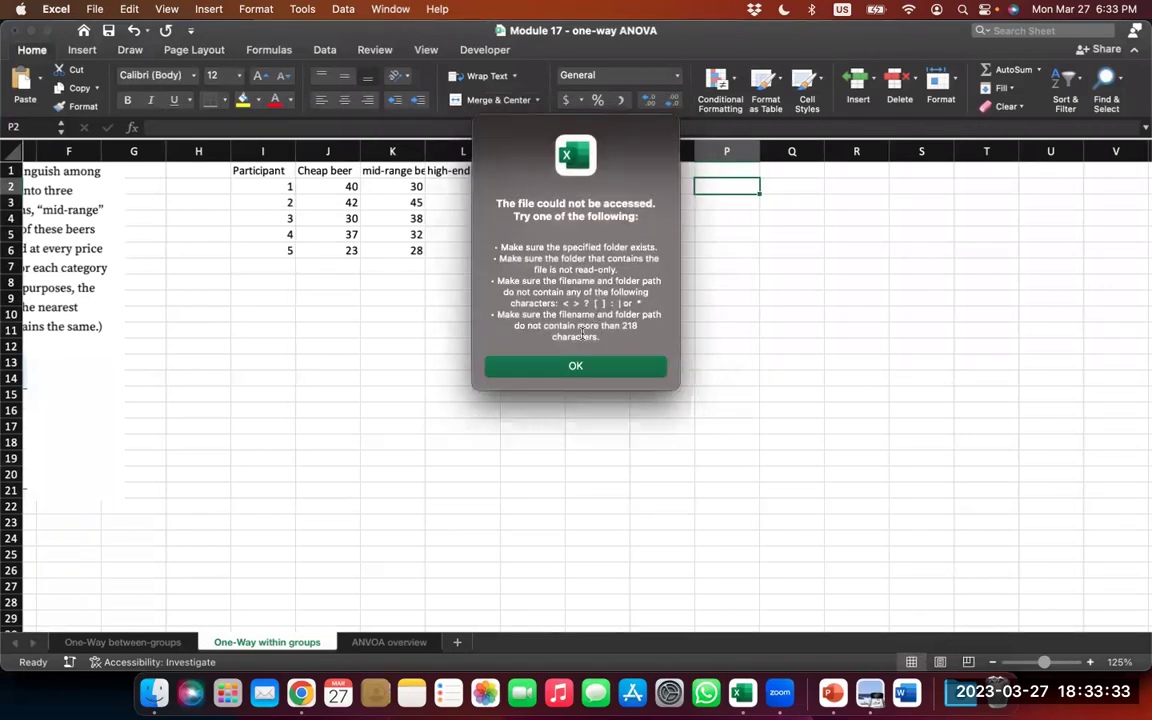
left_click(564, 367)
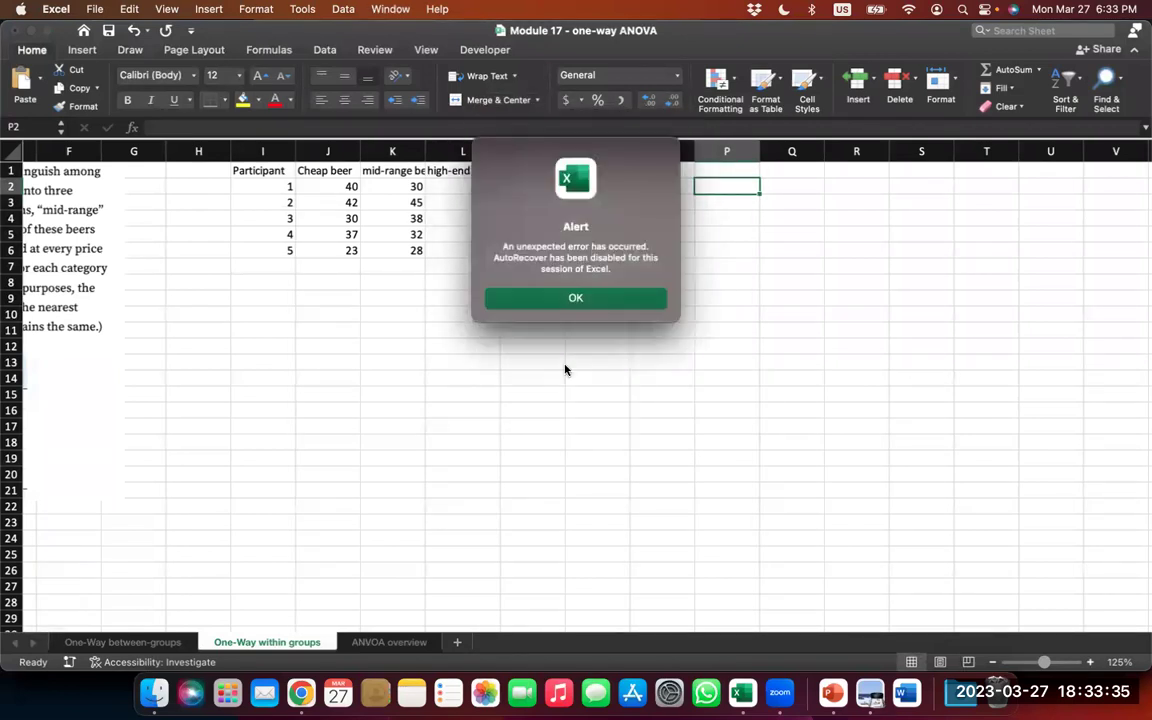
key("Return")
- Enter the step 1 description "3 beers, 5 participants, counterbalanced" in cell P2
type("3 bee")
type("rs, 5 part")
type("iciapn")
key("BackSpace")
key("BackSpace")
key("BackSpace")
type("ipa")
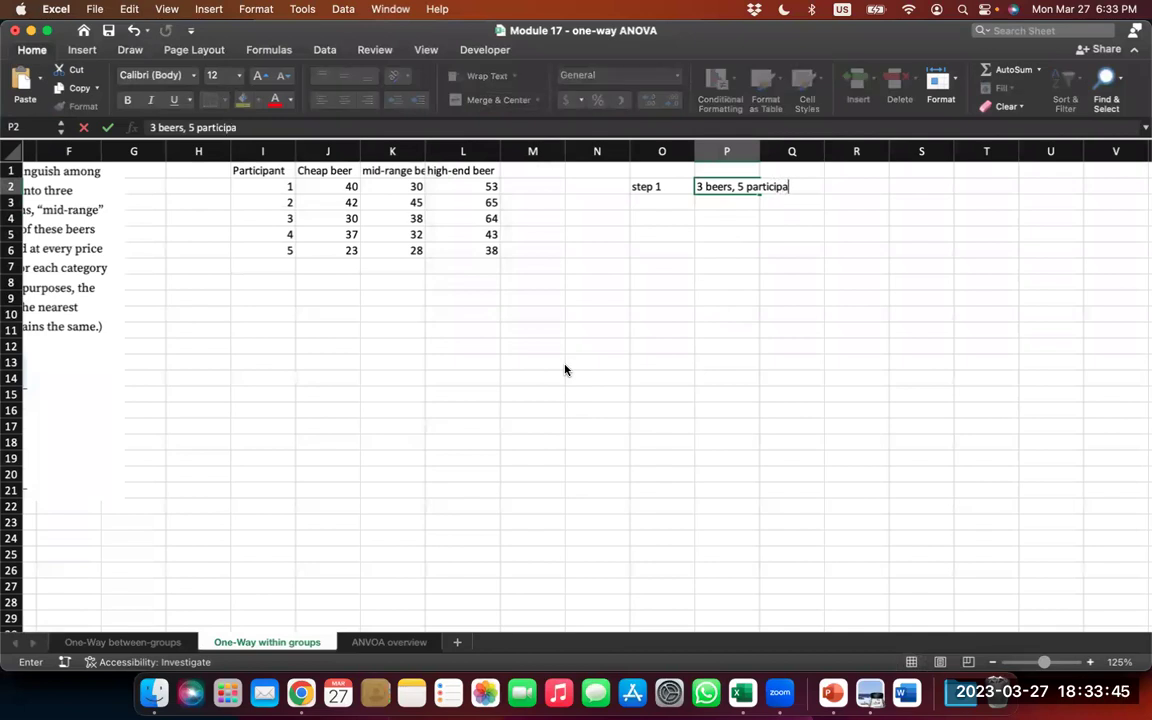
type("nts, counterbalanced")
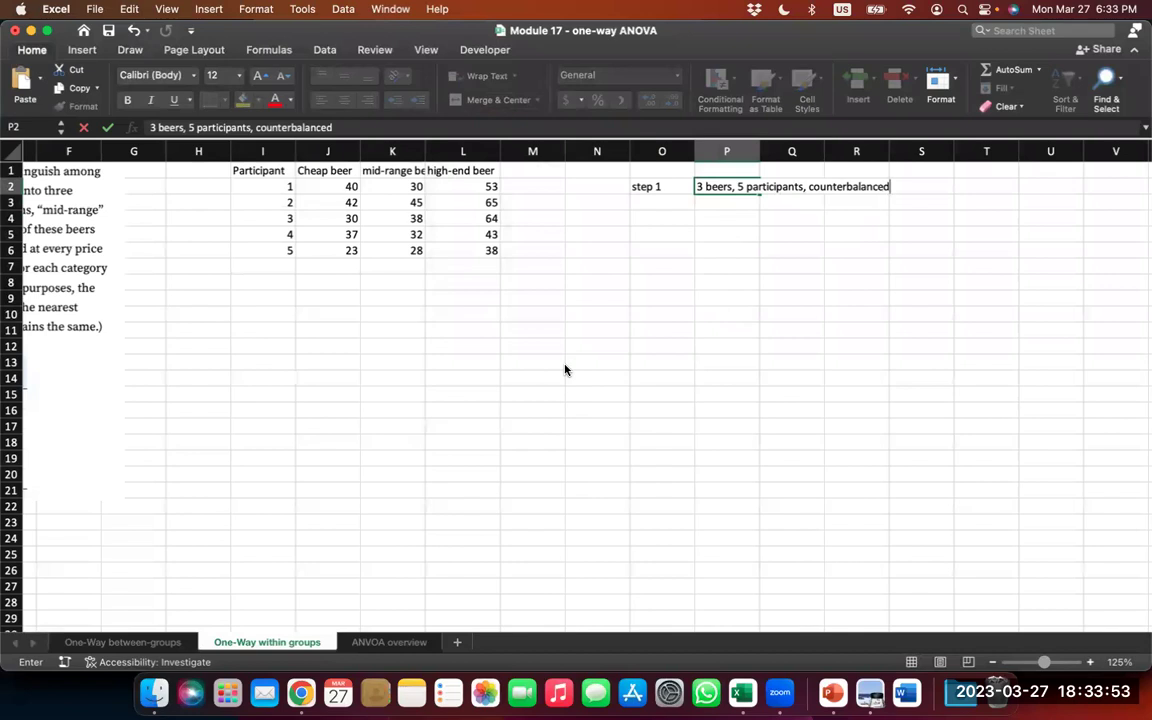
key("Return")
- Label cell O3 "step 2" and enter the null hypothesis "M1 = M2 = M3" in cell P3
key("Left")
type("step 12")
key("Tab")
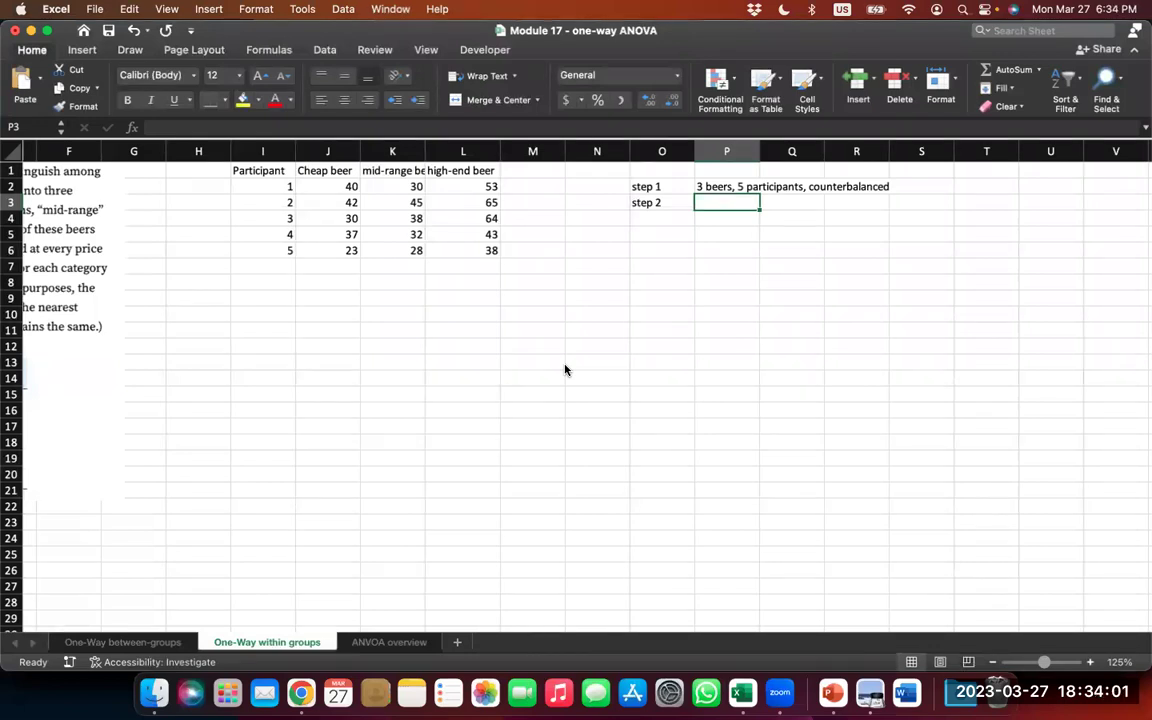
type("M")
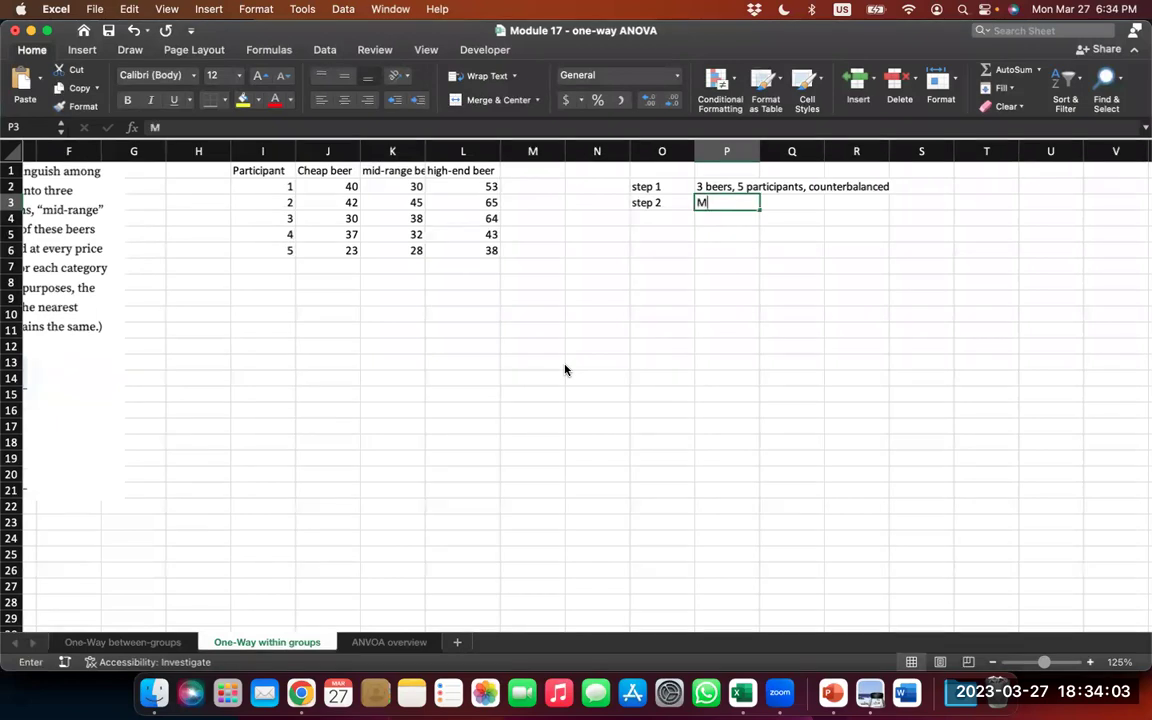
type("1 = M2 = M3")
key("Return")
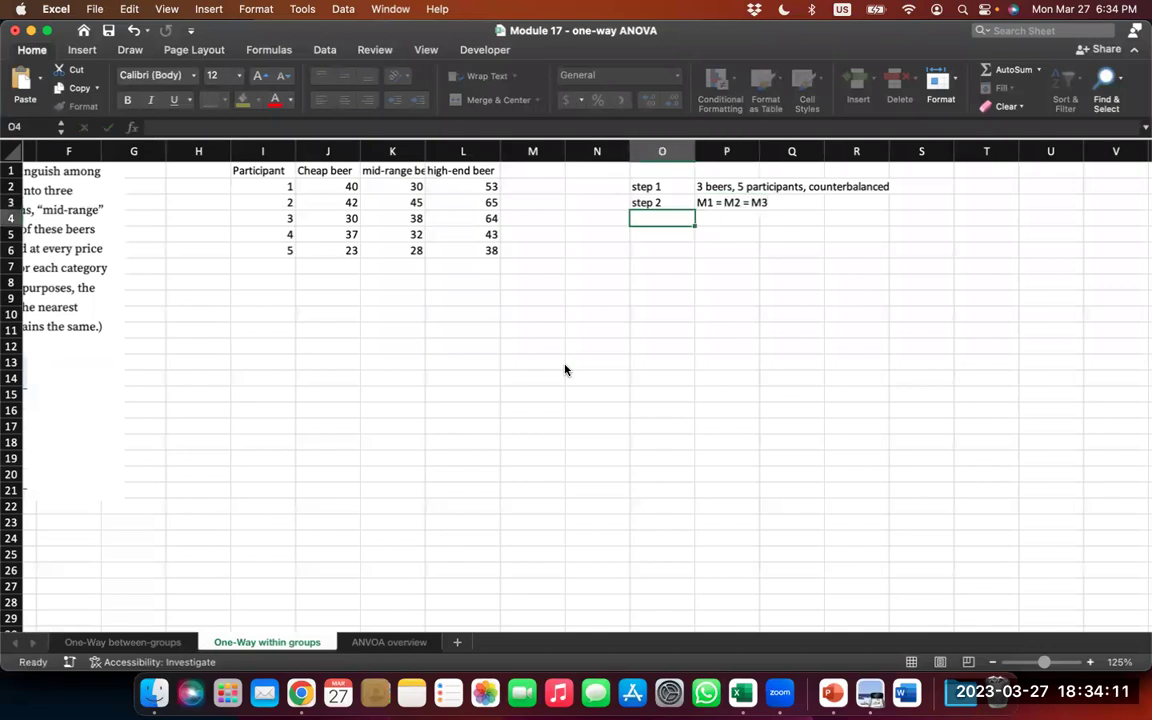
- Enter the alternative hypothesis "at least one differs from another" in cell P4
key("Right")
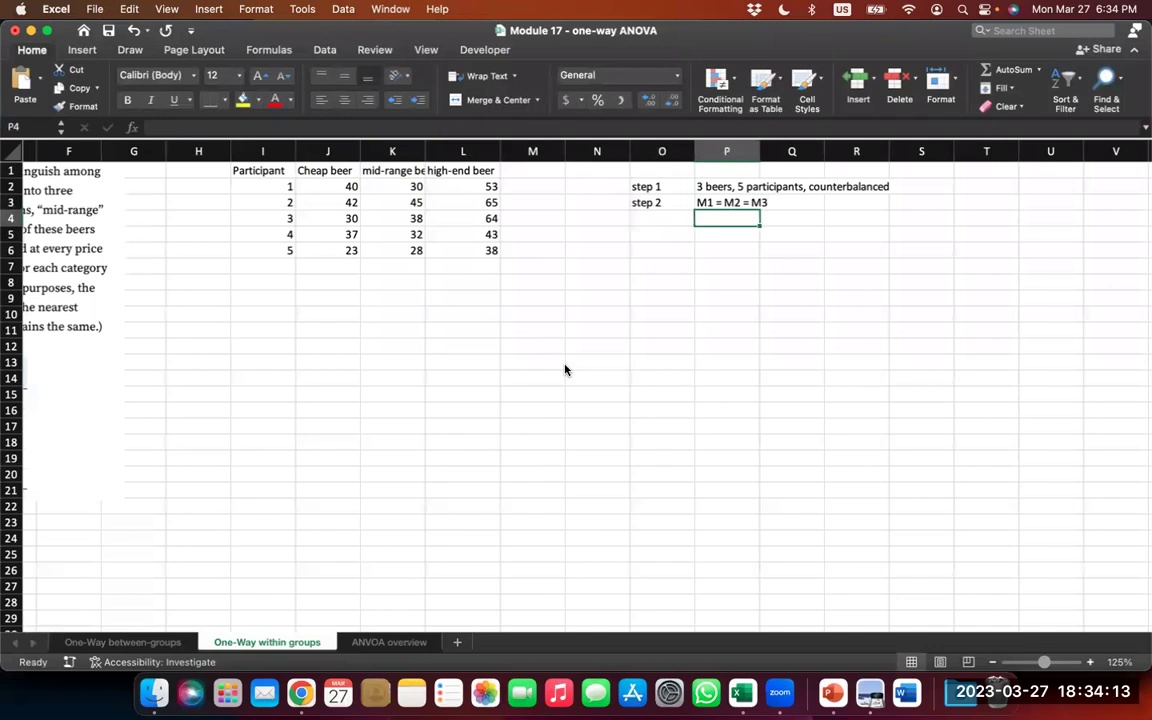
type("a")
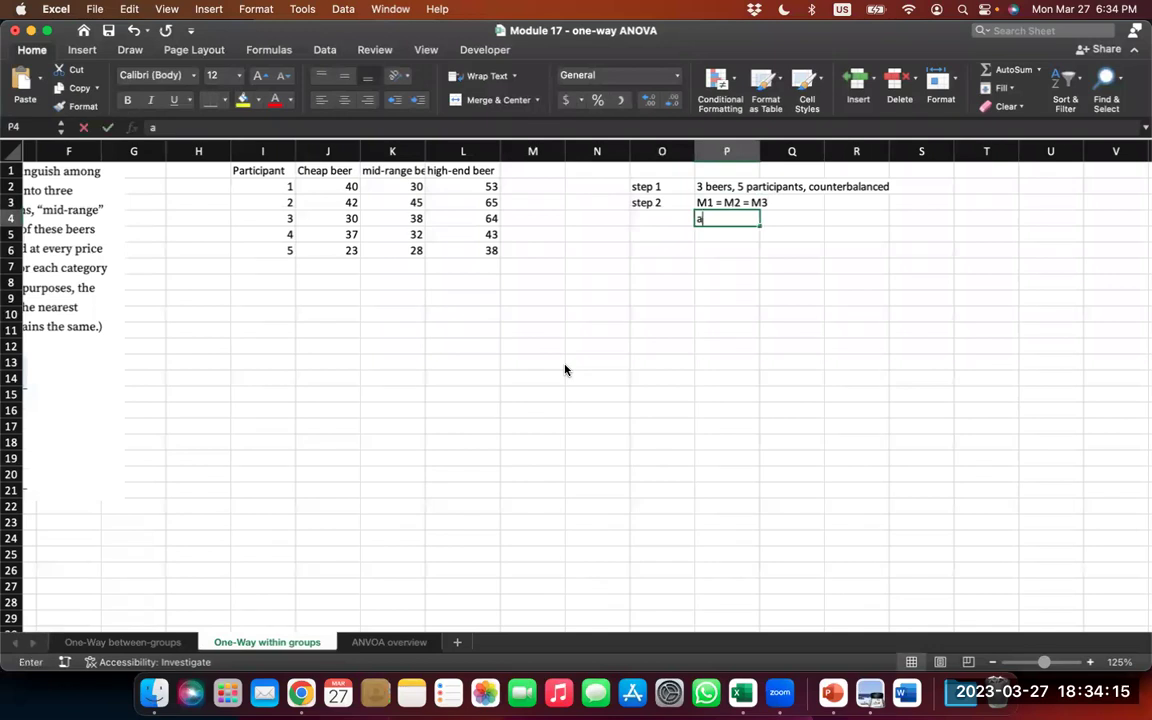
type("t least on")
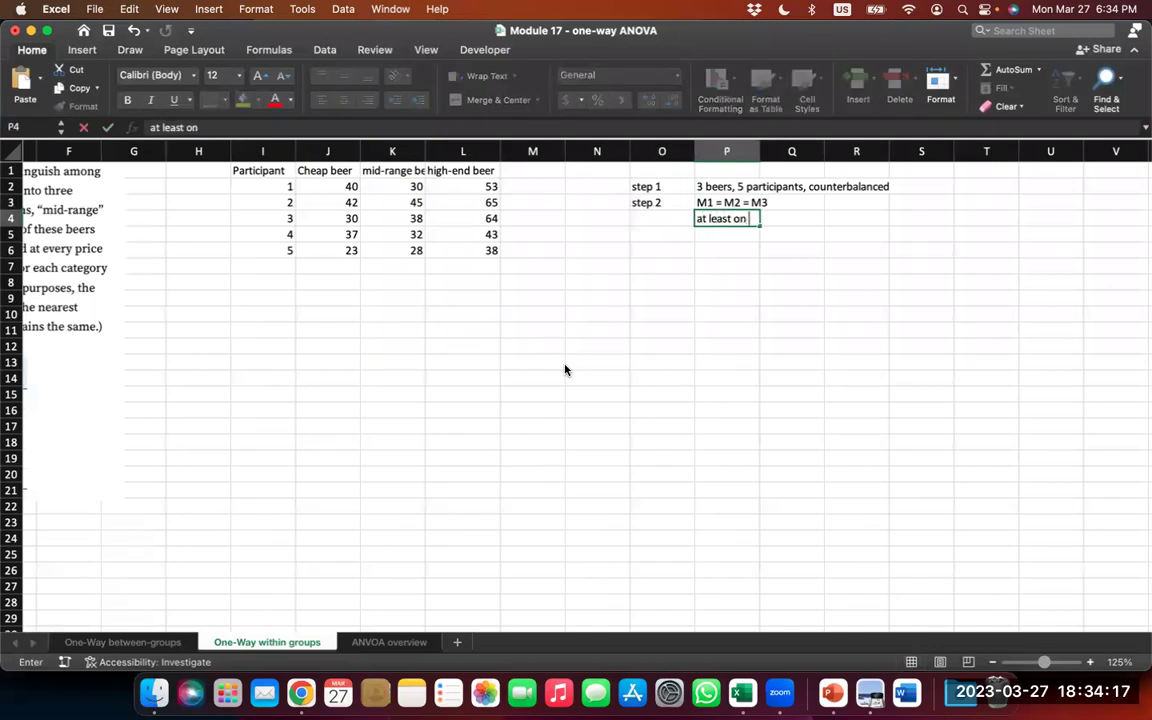
type("e differs fro")
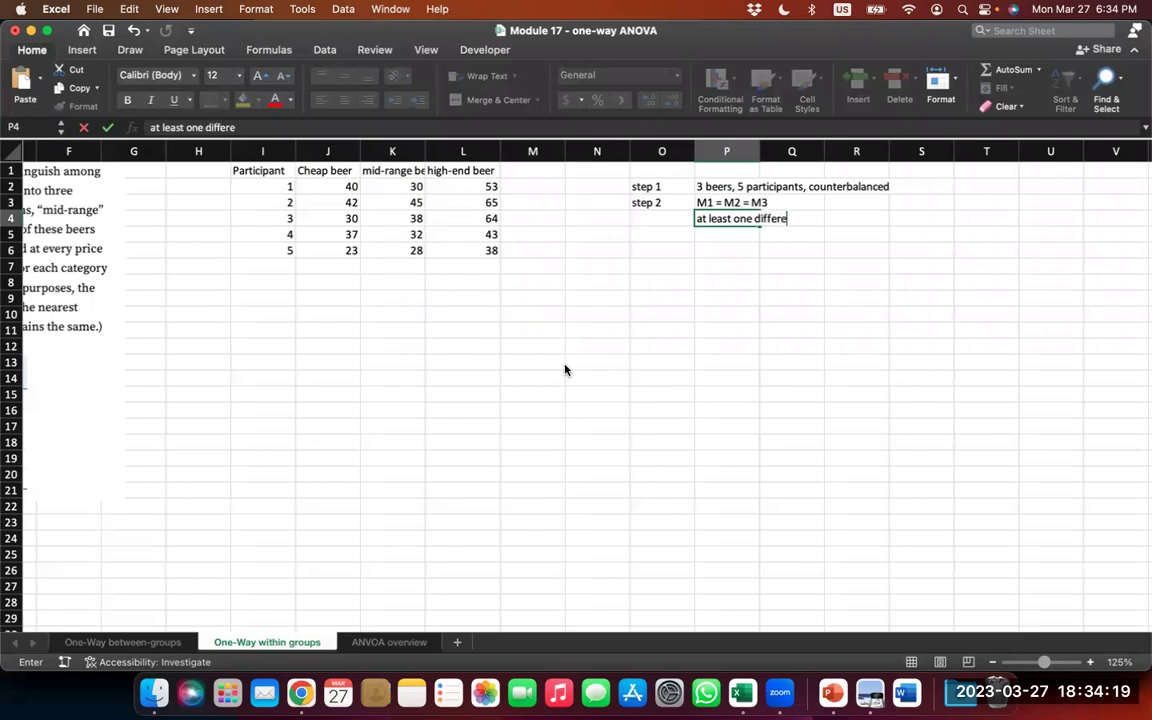
type("m another")
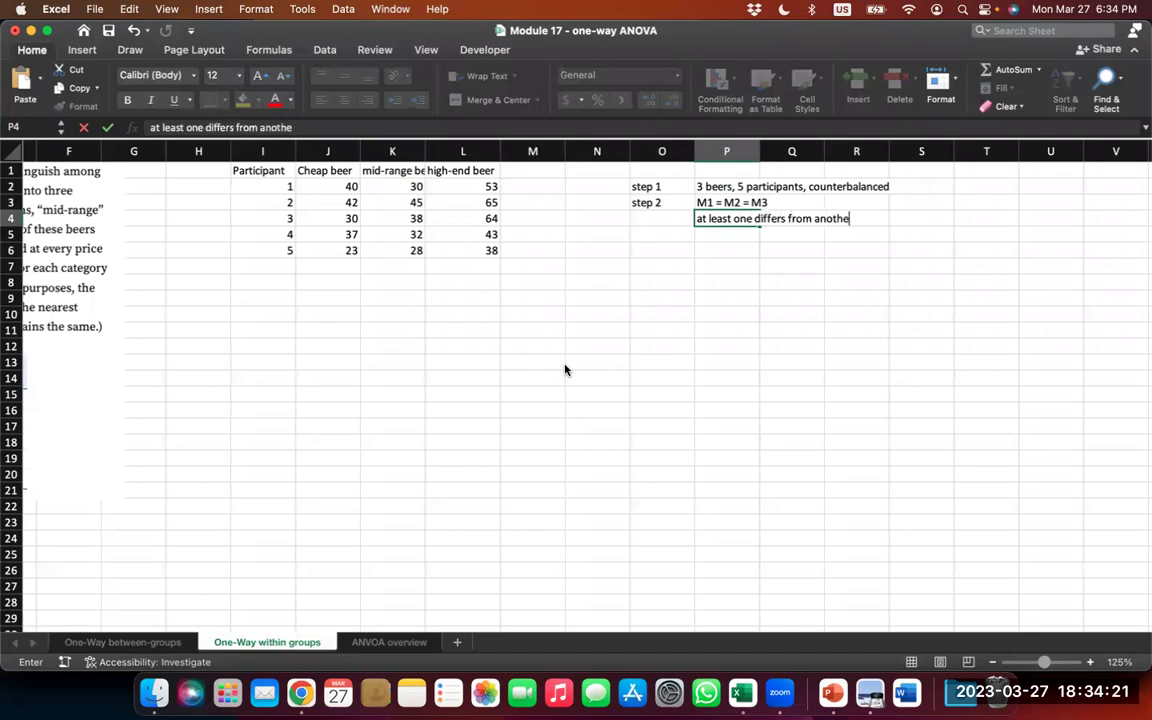
key("Return")
- Enter the label "step 3" in cell O5
key("Left")
type("steps")
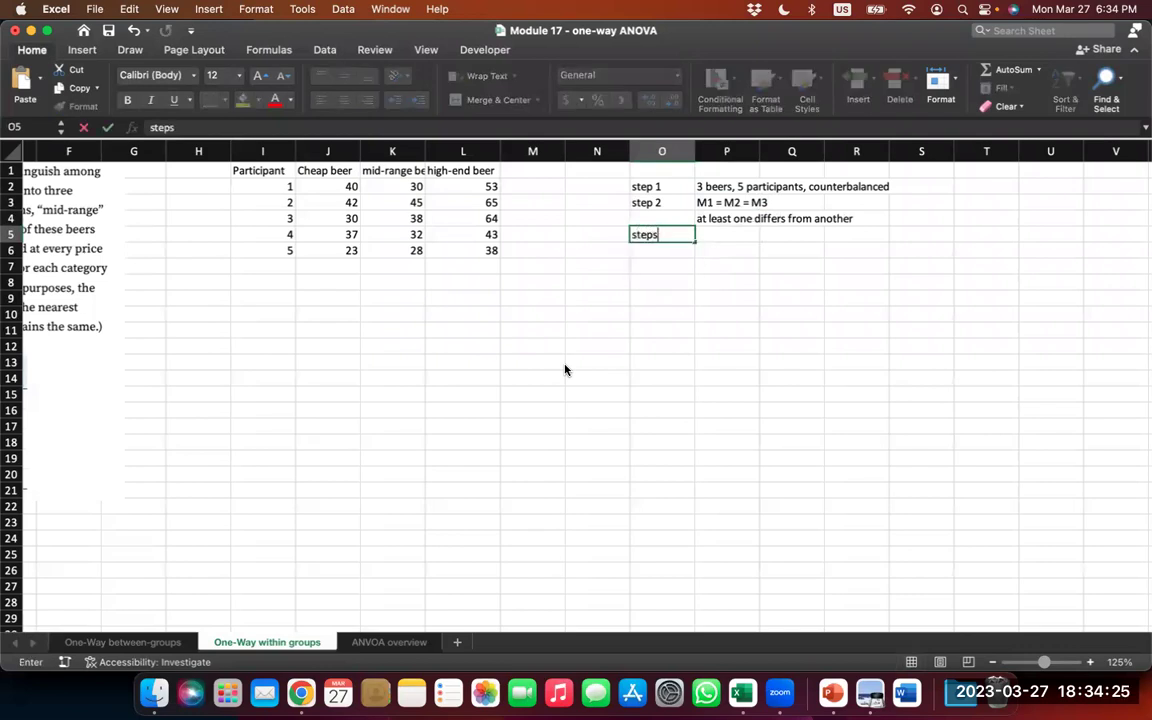
key("BackSpace")
type("3")
key("Tab")
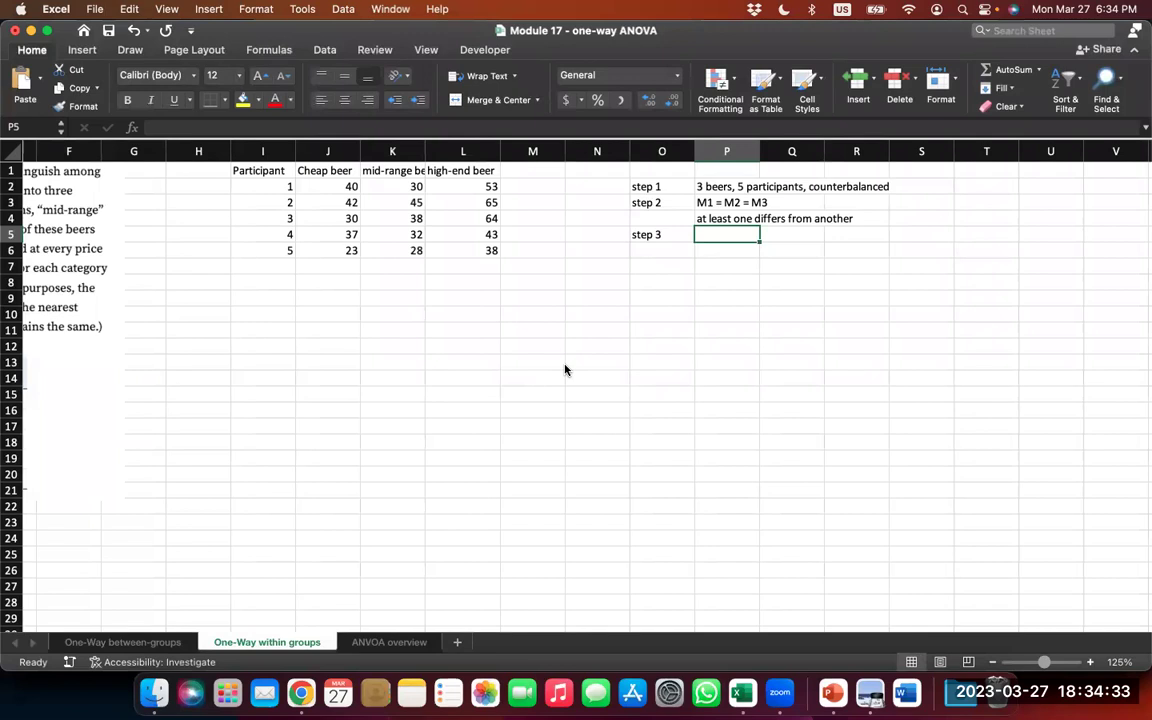
- Enter "df_between" in P5, its working "3-1" as text in Q5, and the value 2 in R5
type("df_")
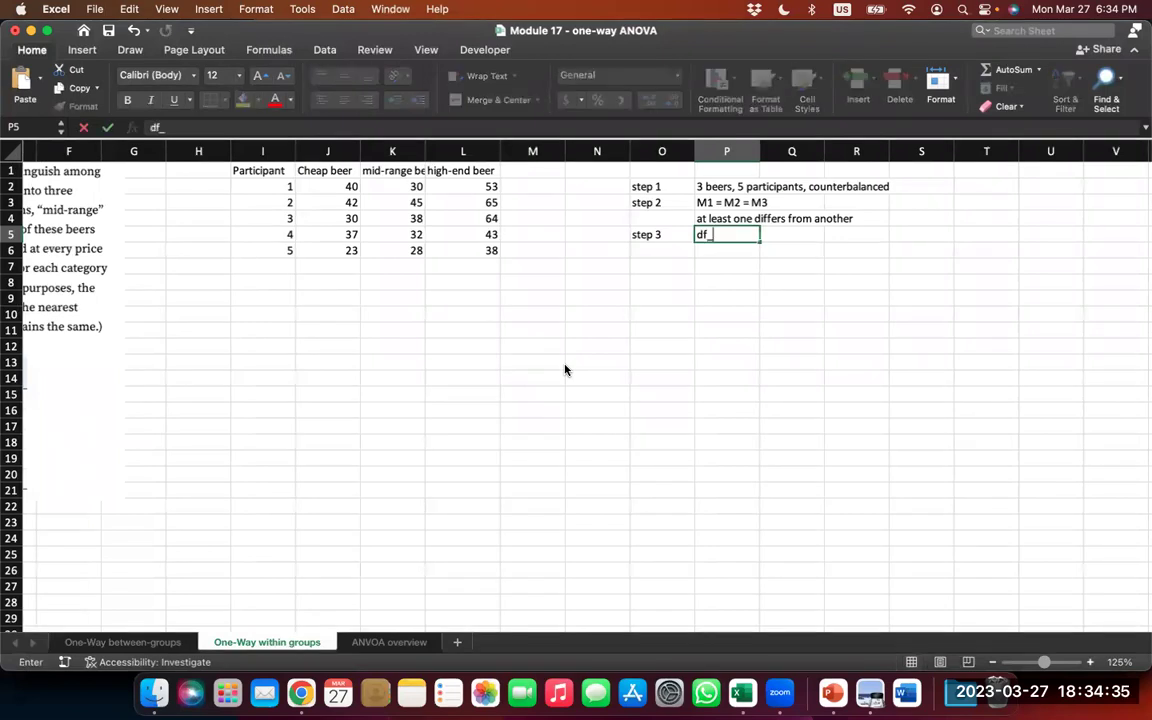
type("between")
key("Tab")
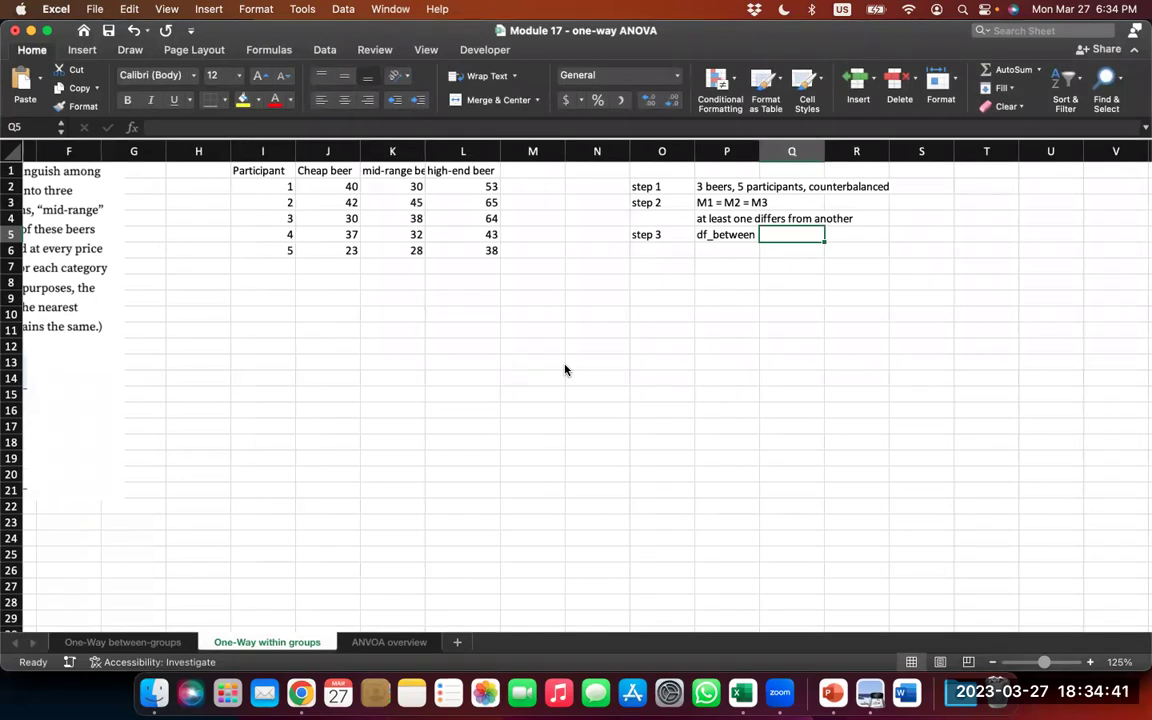
type("'3-1")
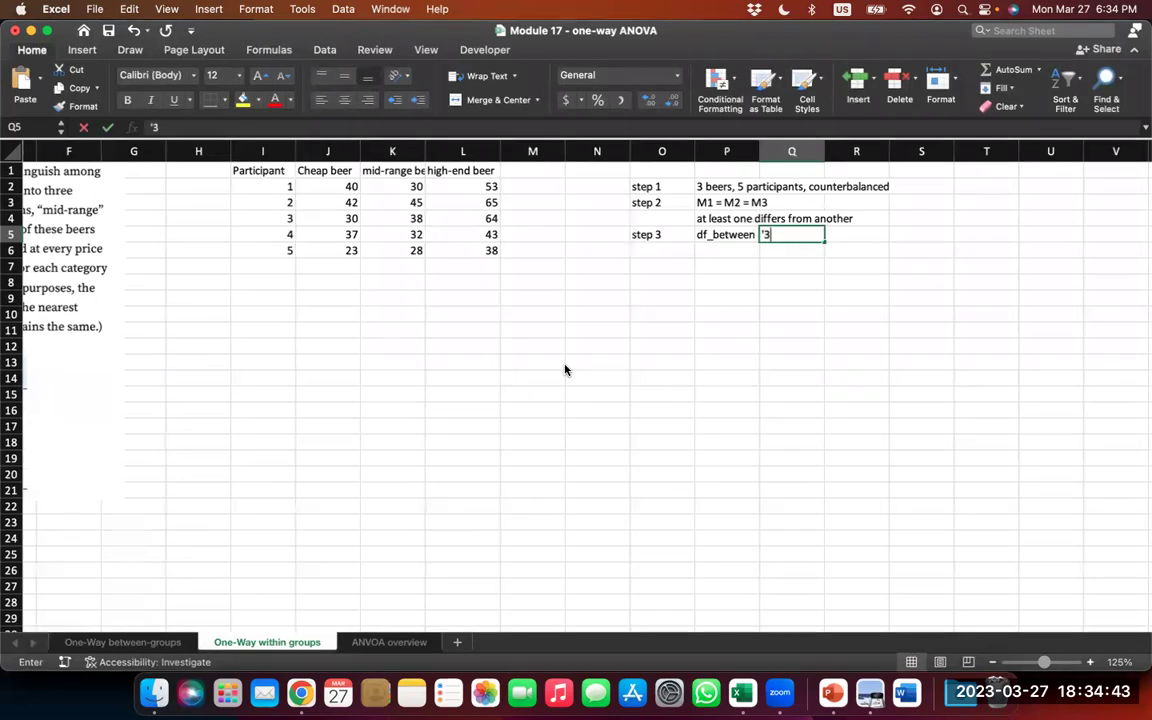
key("Tab")
type("=3-1")
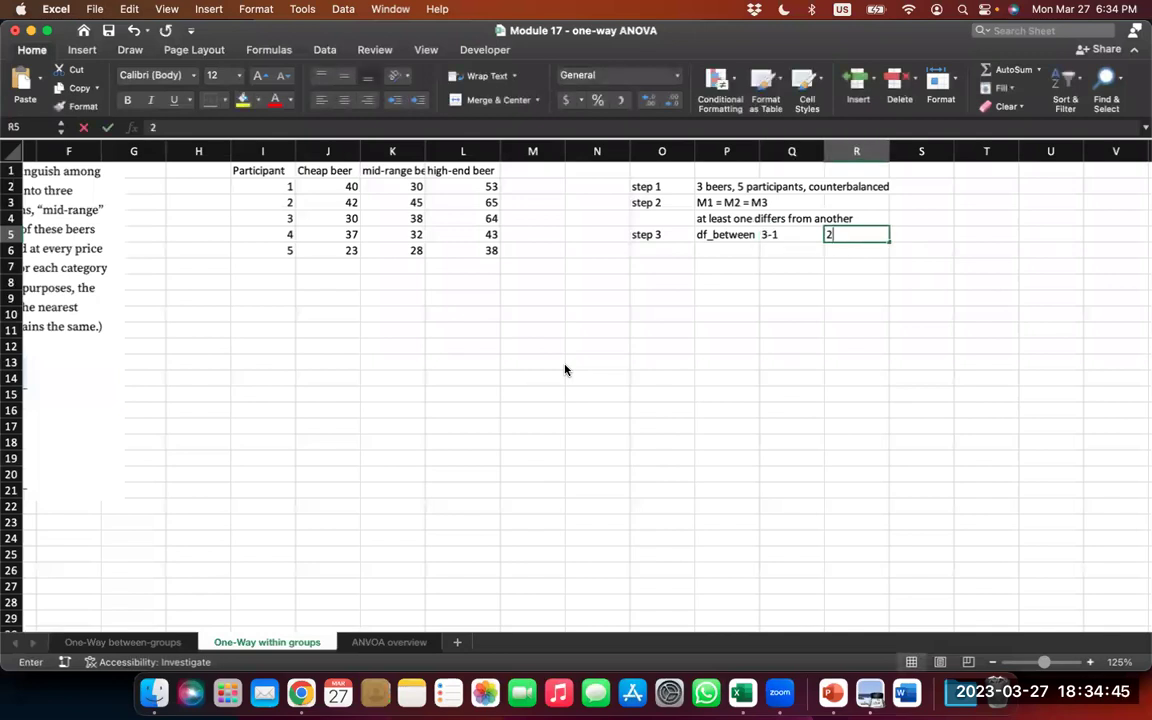
key("Return")
key("Right")
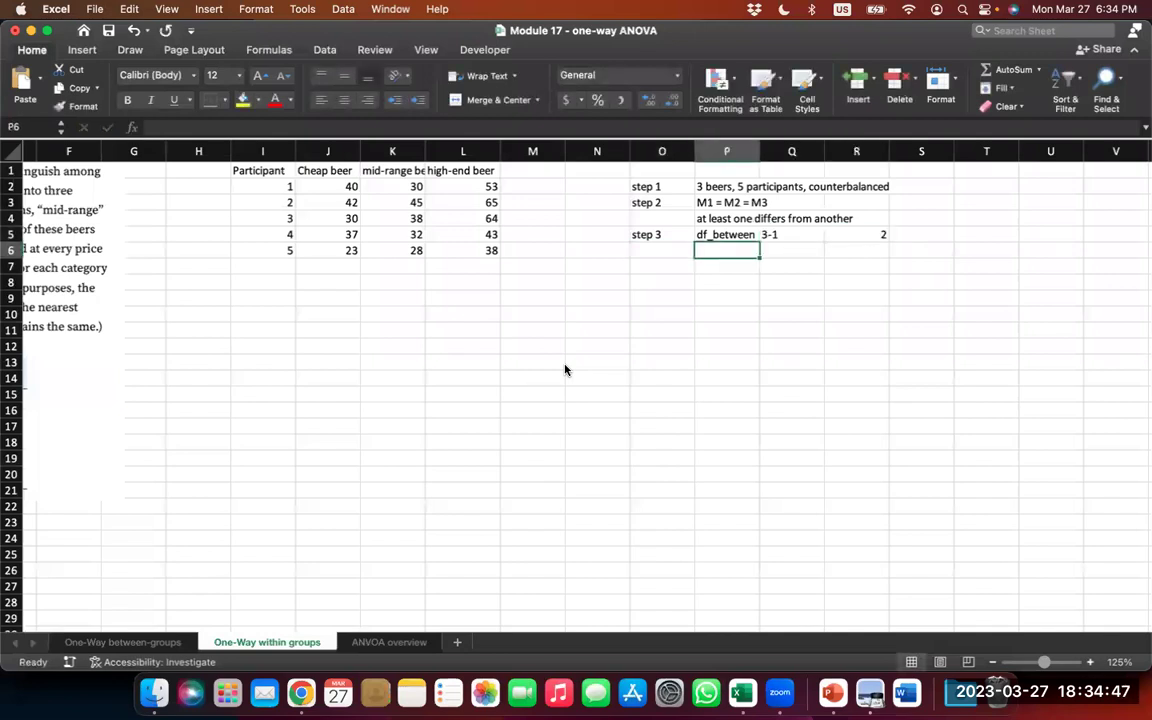
type("d")
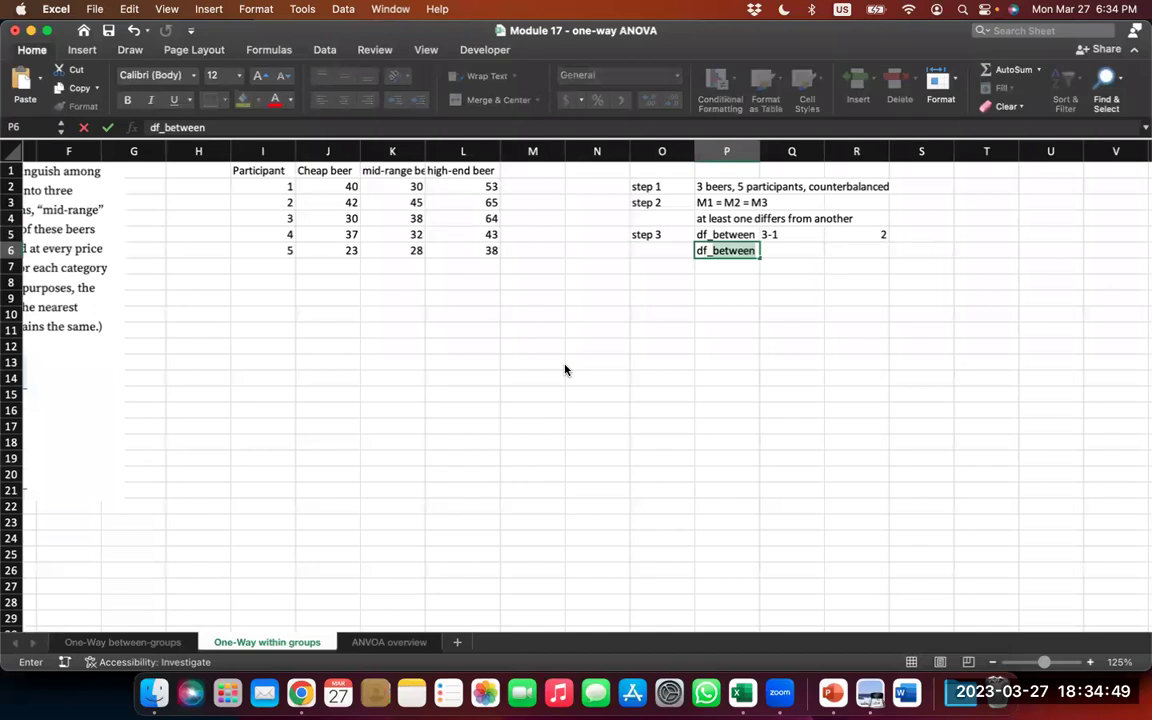
type("f_within")
key("Tab")
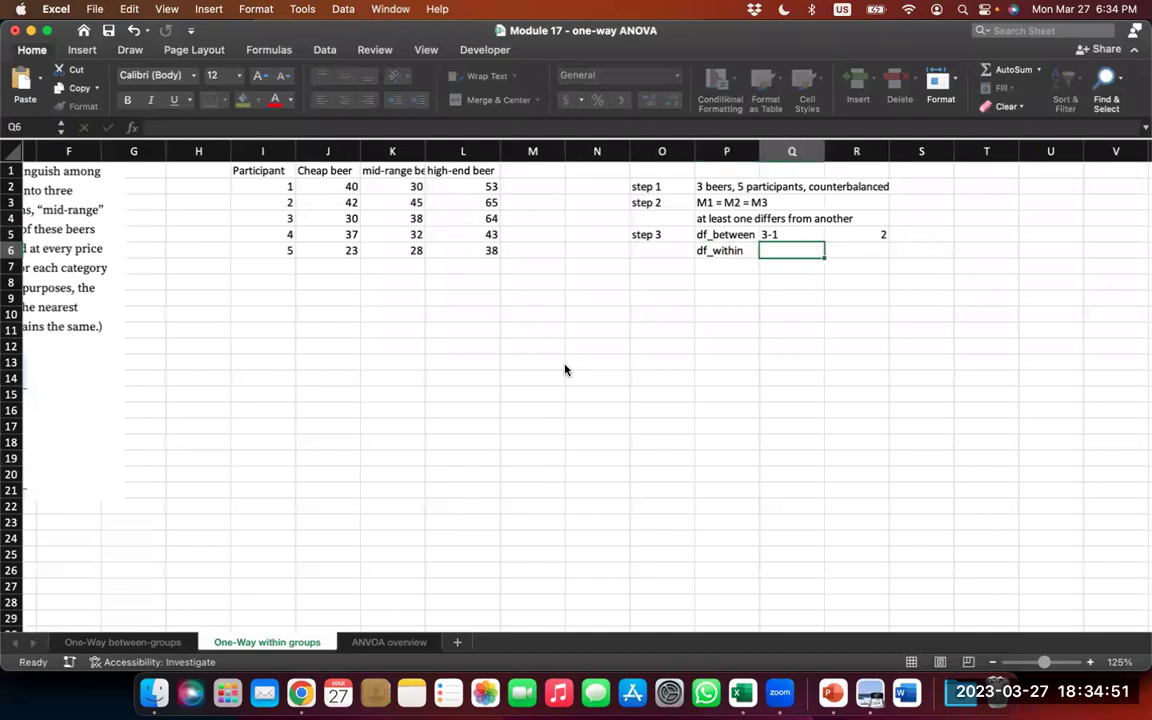
key("Left")
- Enter "df_subject" in P6, its working "5-1" as text in Q6, and the value 4 in R6
type("df_subje")
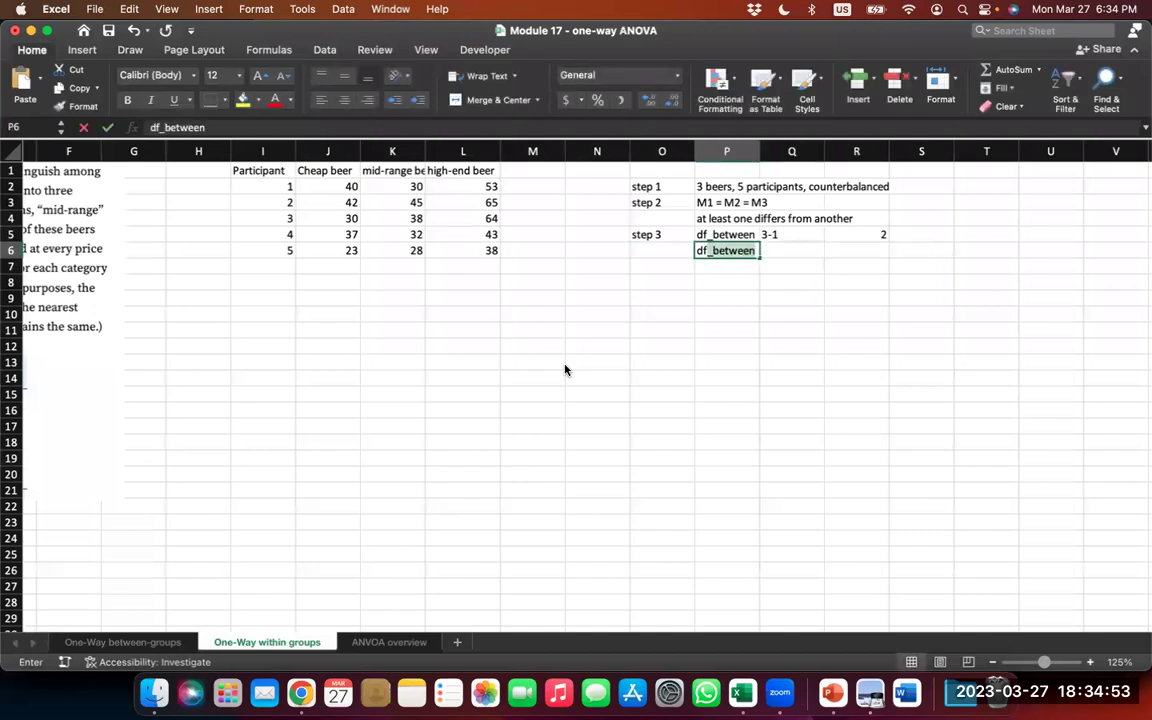
type("ct")
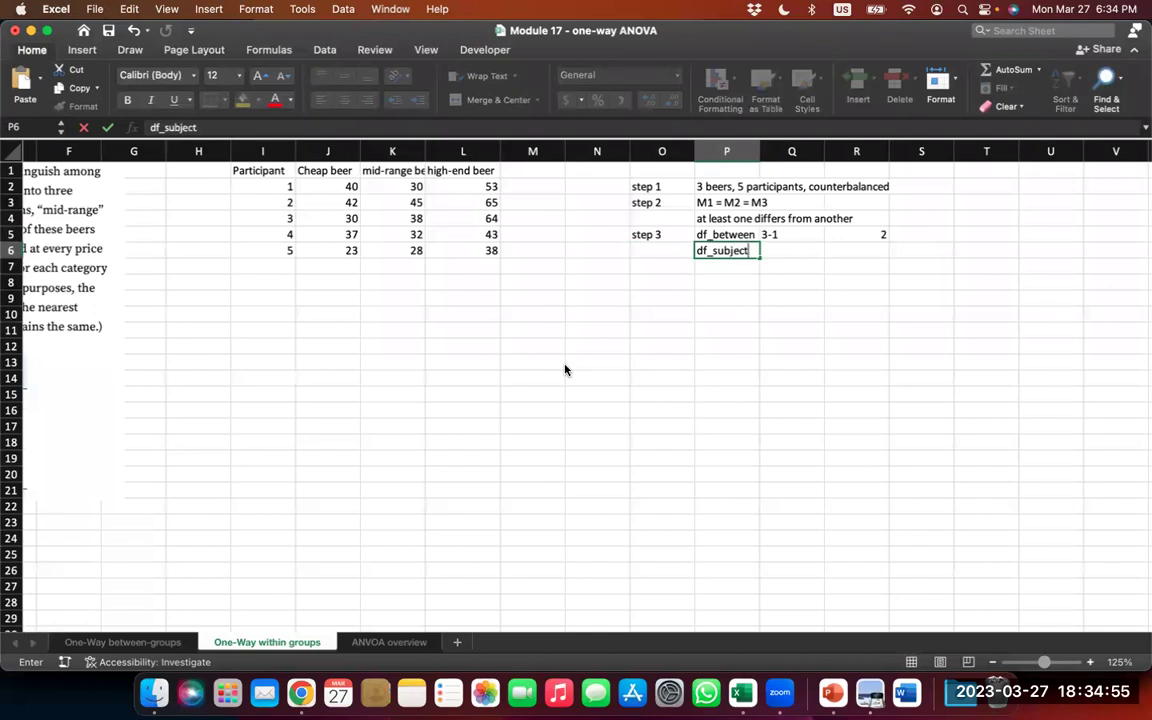
key("Tab")
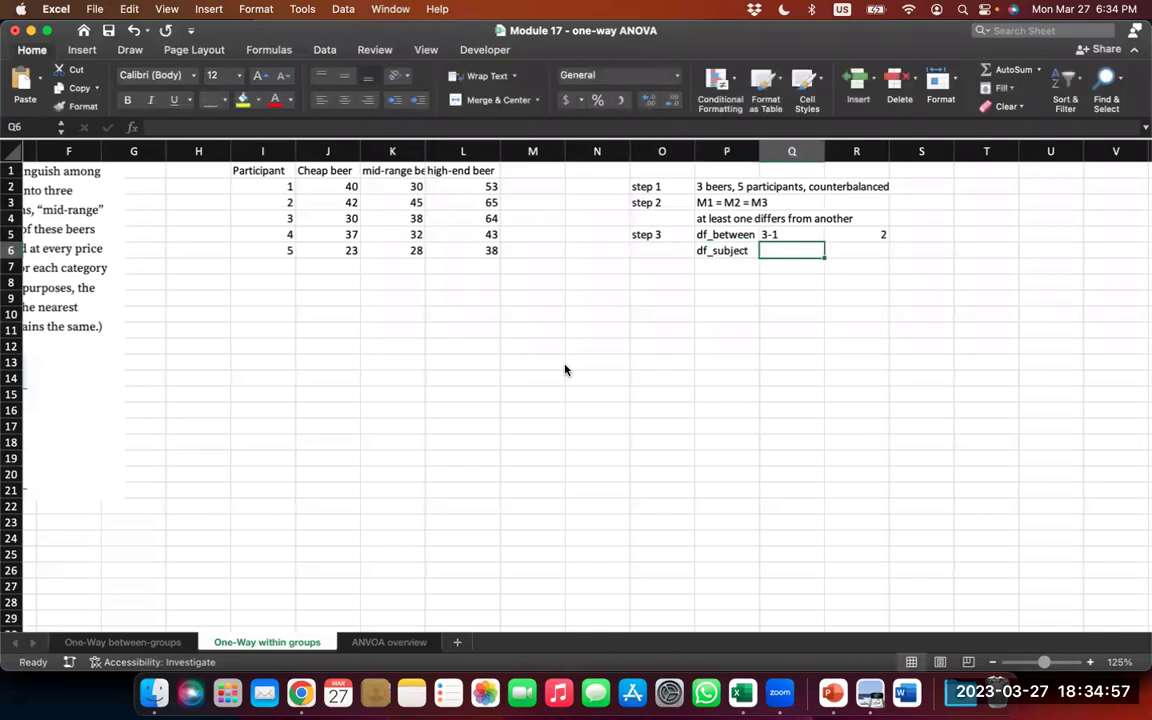
type("'5-")
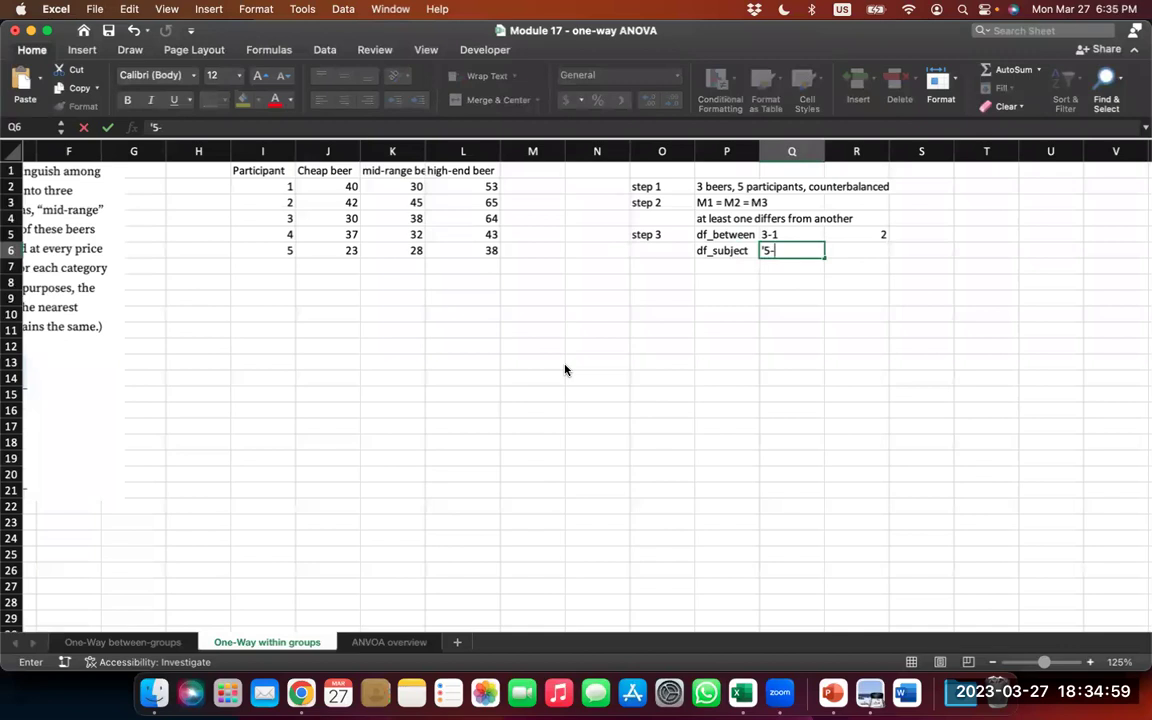
type("1")
key("Tab")
type("4")
key("Return")
- Enter "df_within" in P7, its working "4 * 2" as text in Q7, and the value 8 in R7
type("df_")
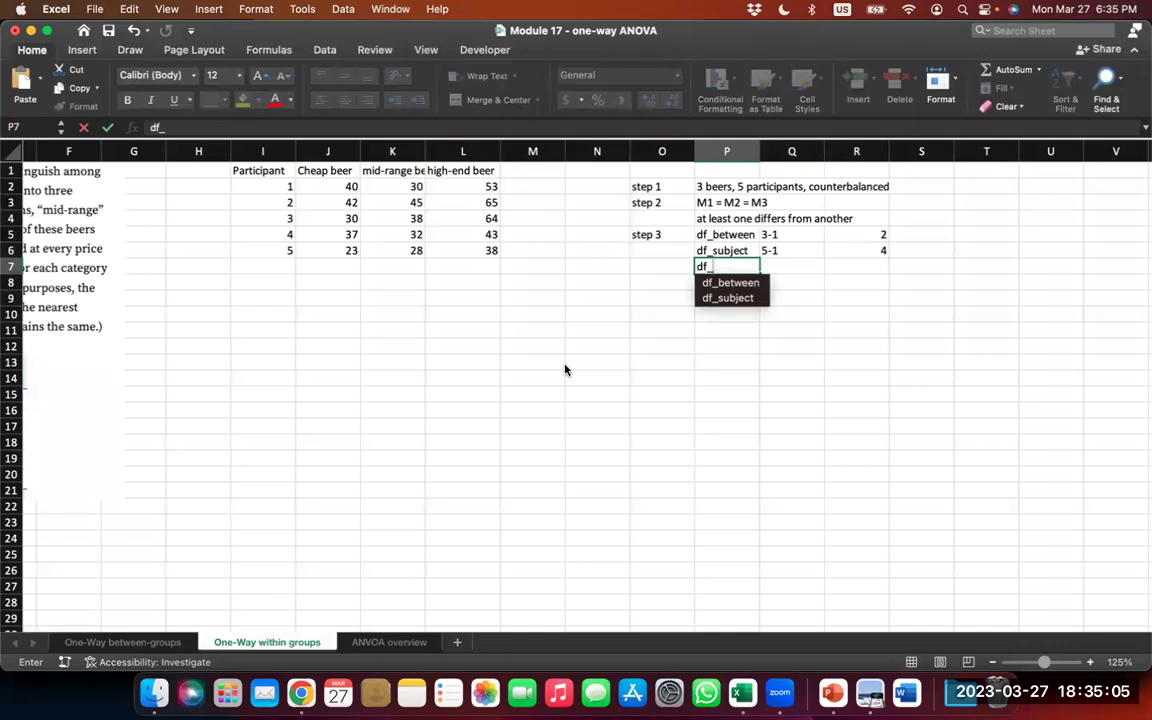
type("within")
key("Tab")
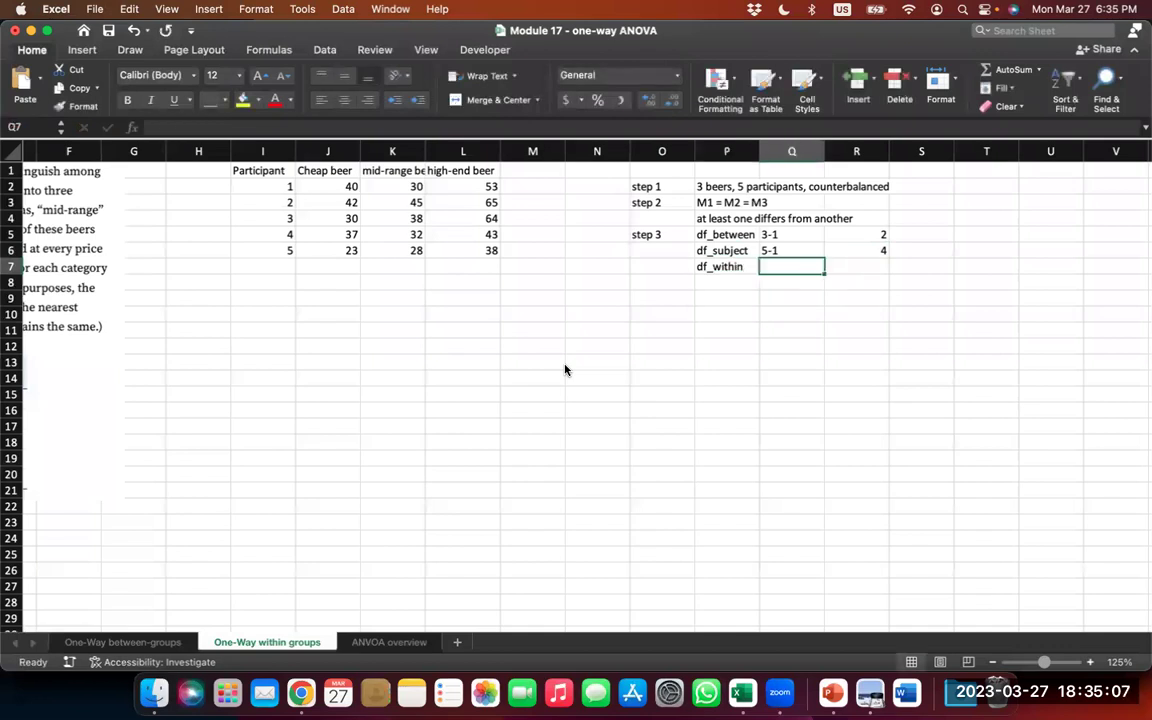
type("'")
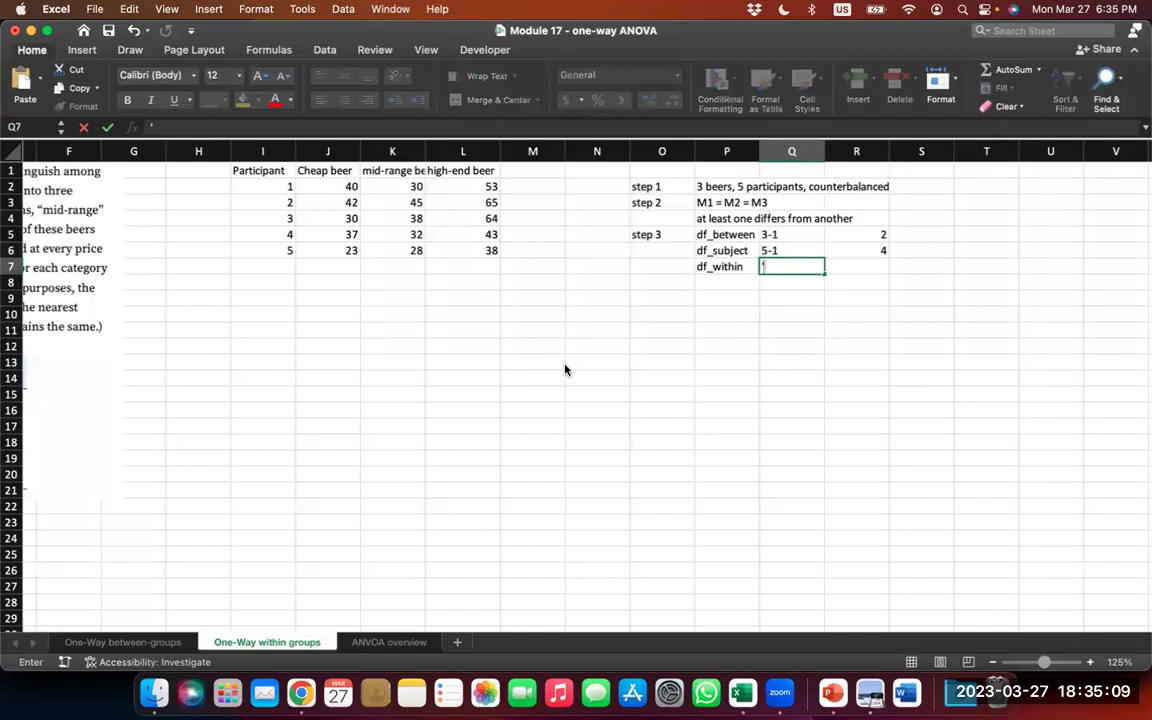
type("4 * 2")
key("Tab")
type("8")
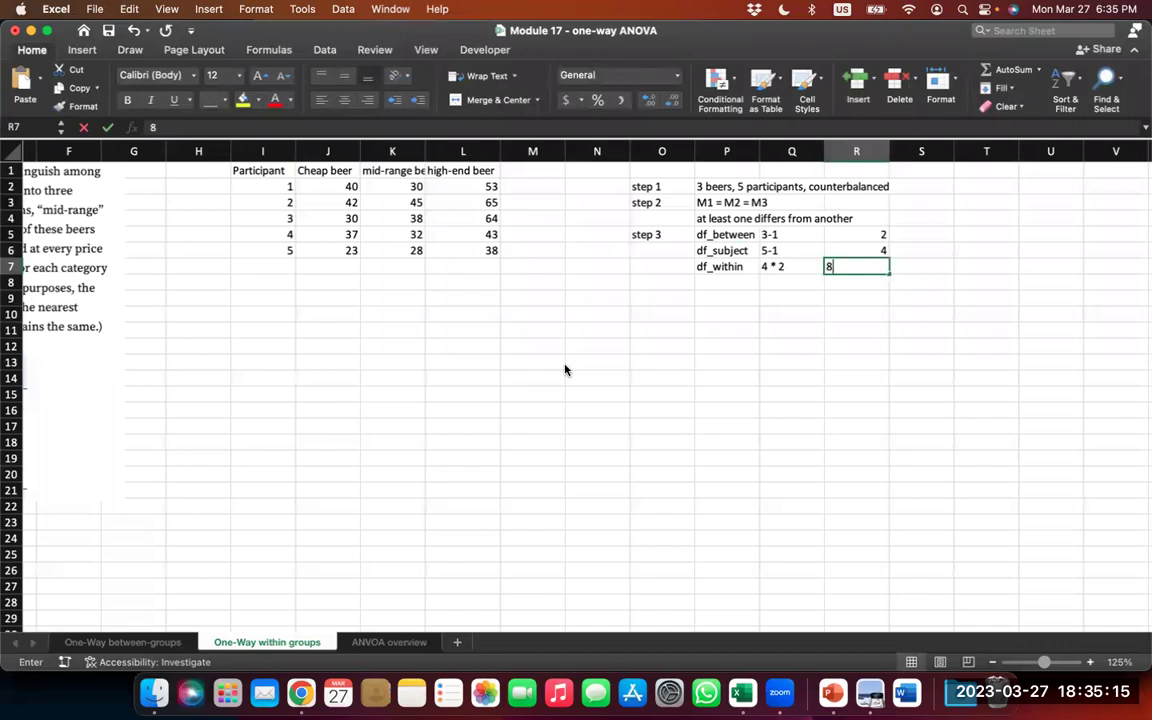
key("Return")
- Enter "df_total" in P8 and calculate it in R8 as the sum of the three degrees of freedom in R5:R7
type("df_total")
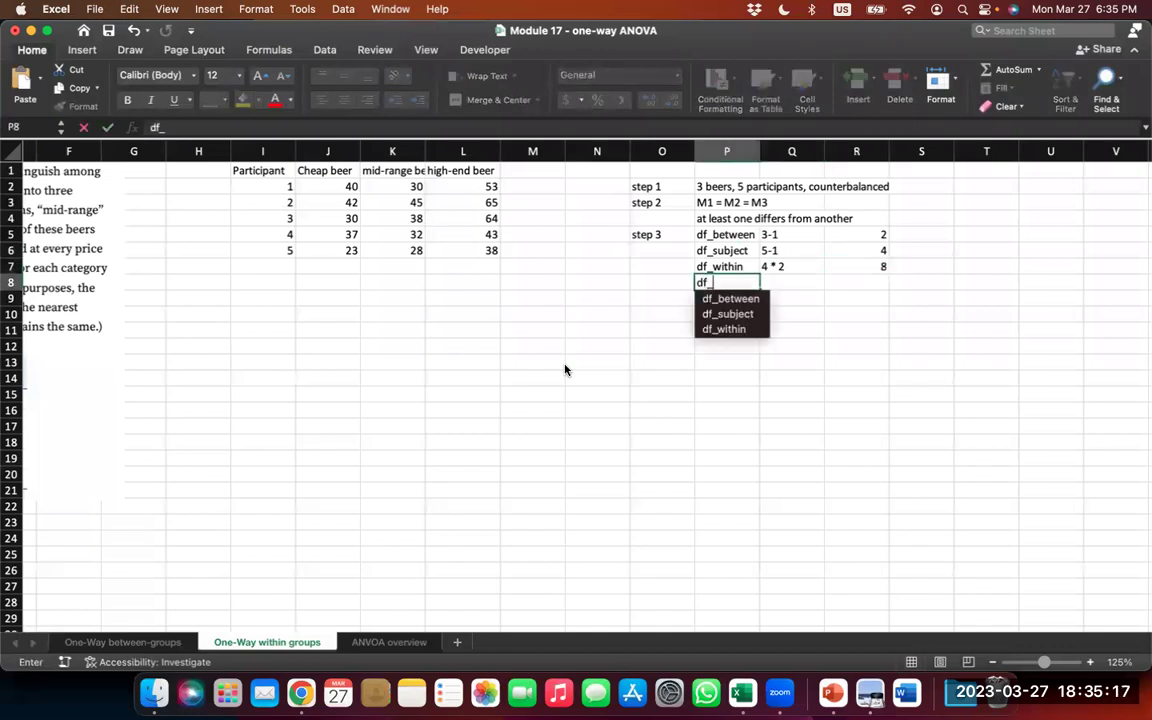
key("Tab")
key("Tab")
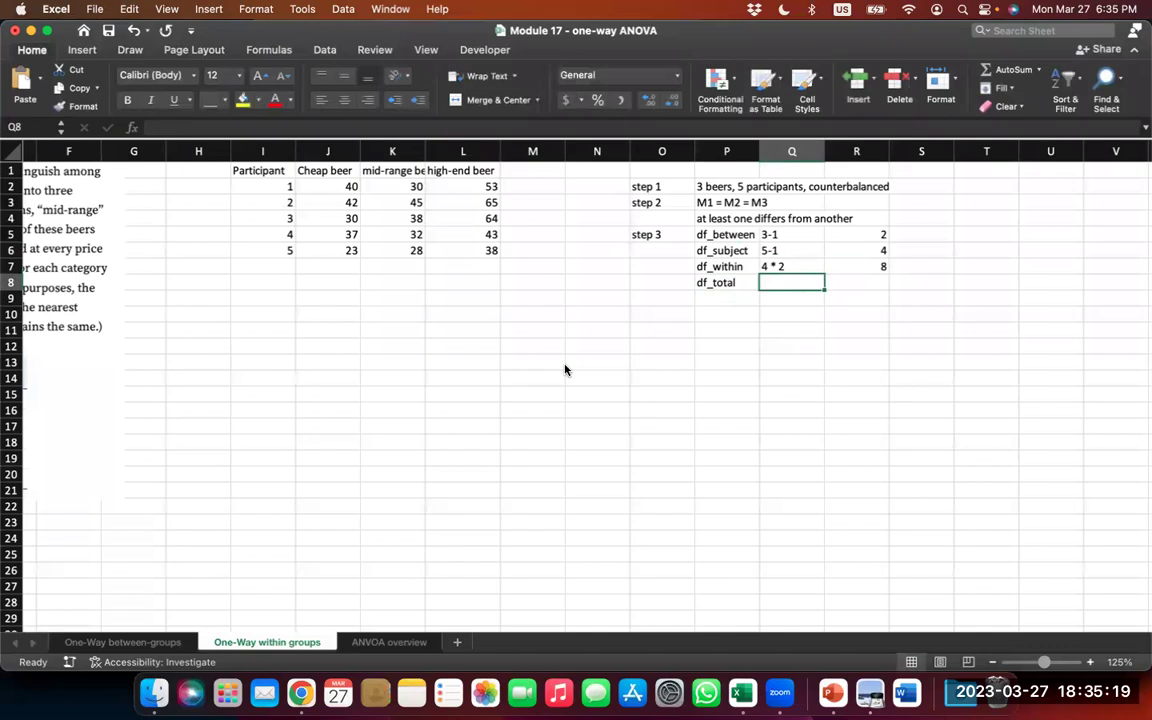
type("=")
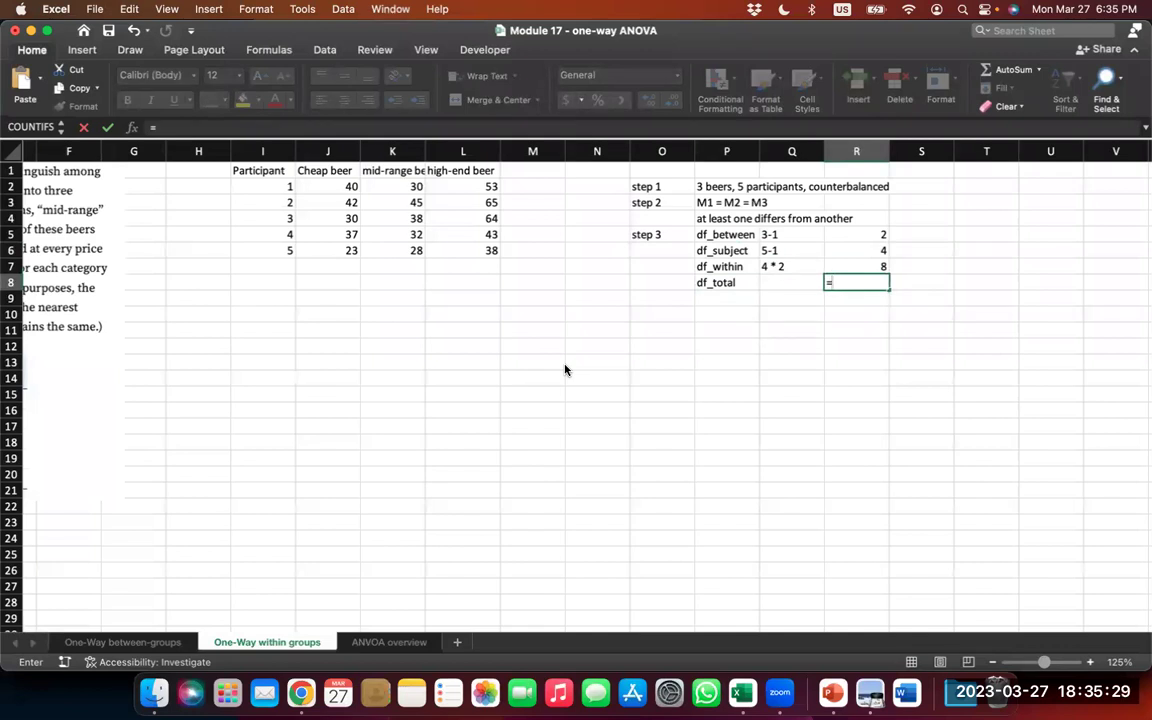
type("sum(")
key("Up")
key("shift+Up")
key("shift+Up")
key("Return")
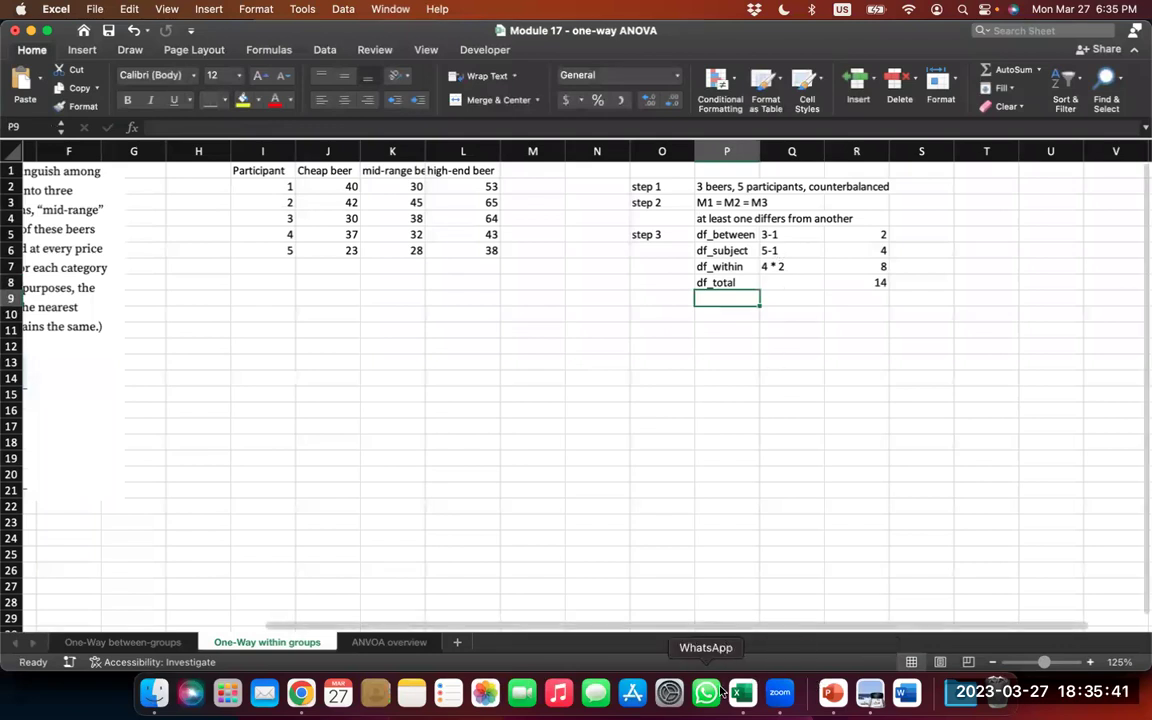
- Switch to Preview and bring up the F score table.pdf document
left_click(871, 695)
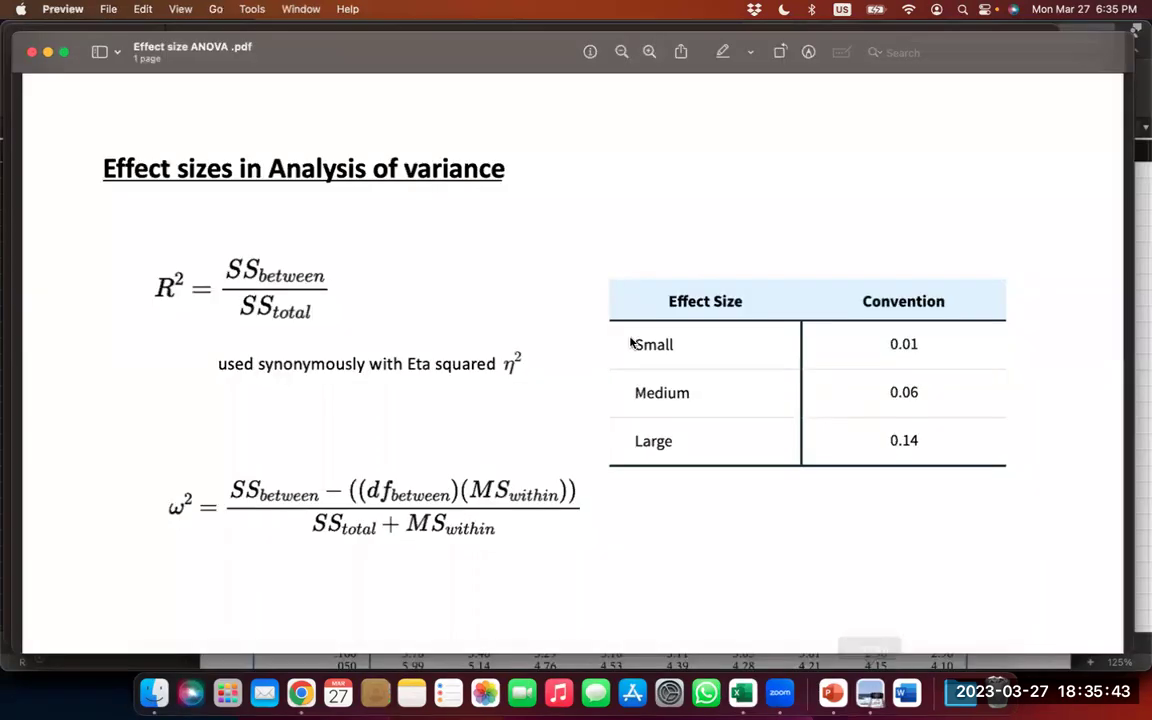
left_click(300, 9)
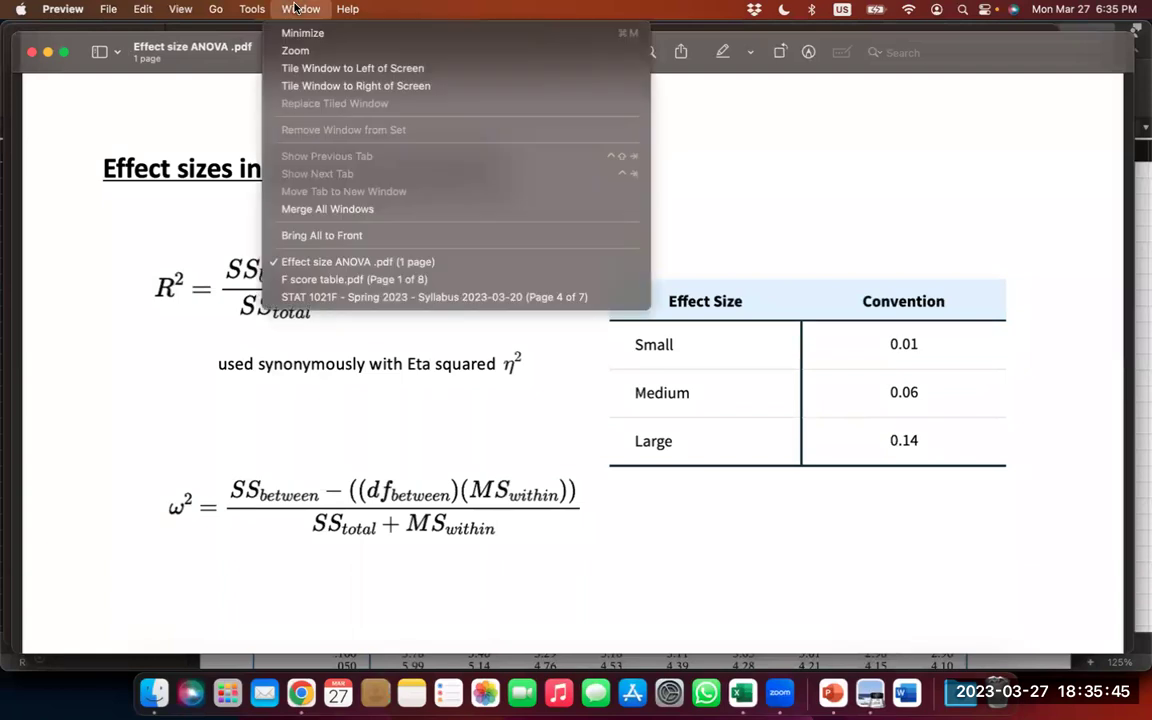
left_click(328, 284)
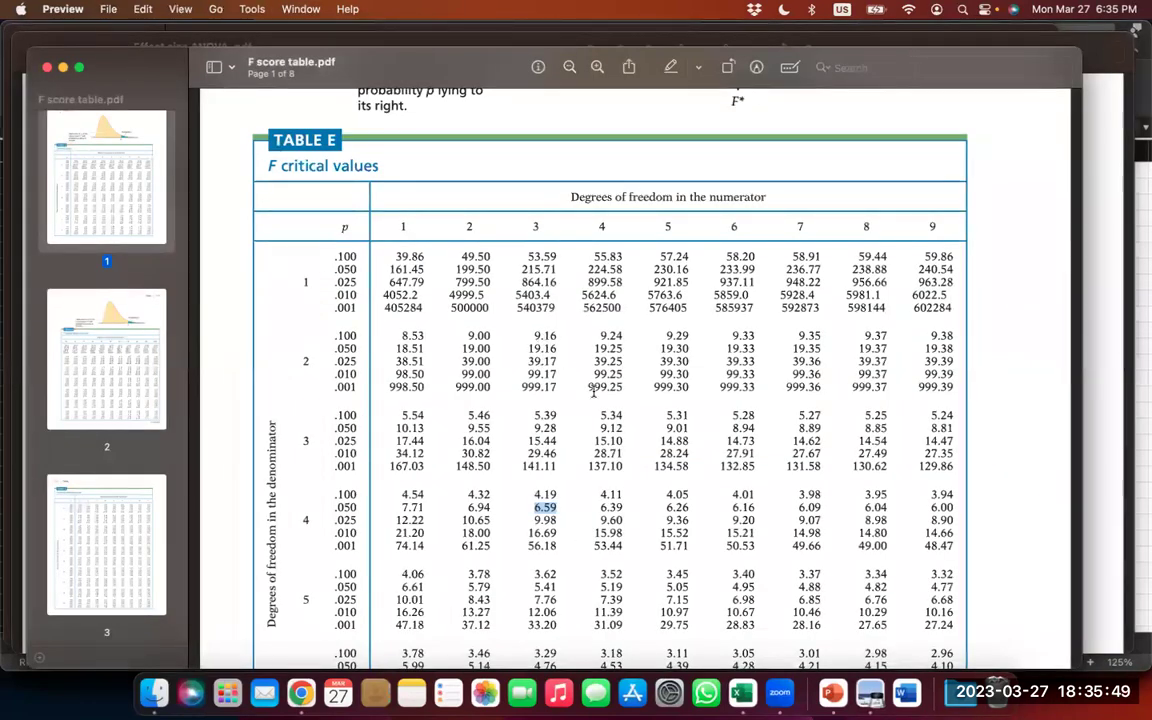
- Look up the .050 critical F value for 2 numerator and 8 denominator degrees of freedom and select it in the table
scroll(593, 392, "up", 1)
scroll(593, 392, "up", 5)
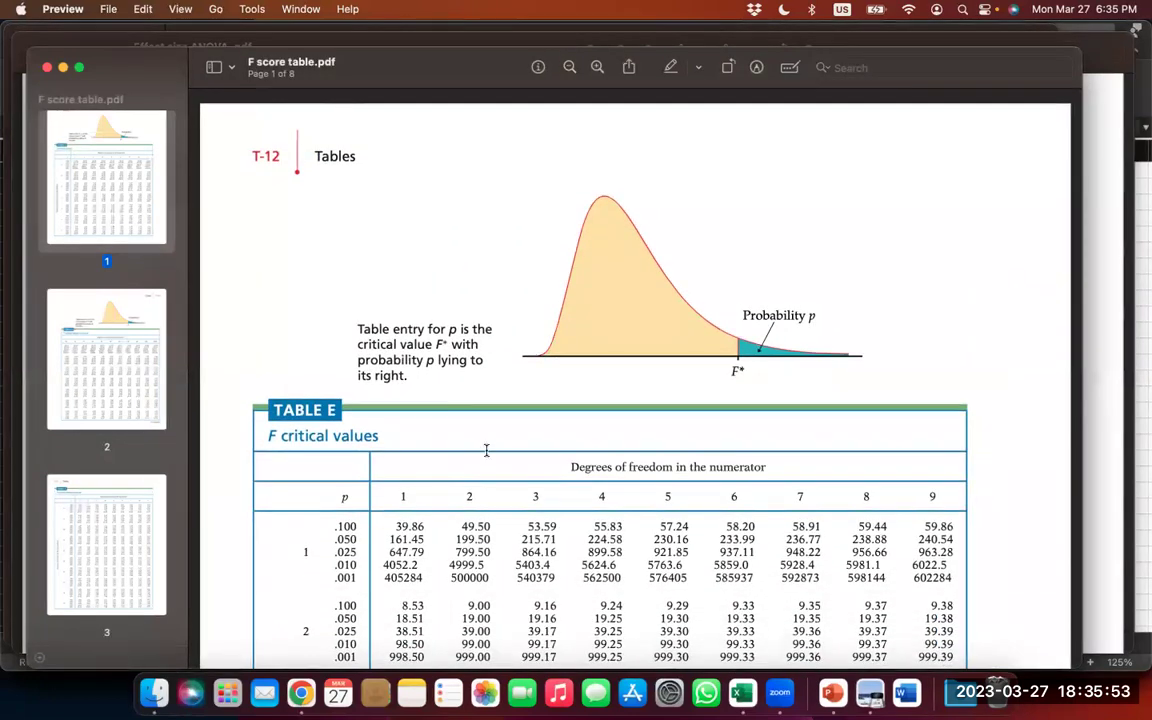
scroll(475, 540, "down", 2)
scroll(473, 540, "down", 2)
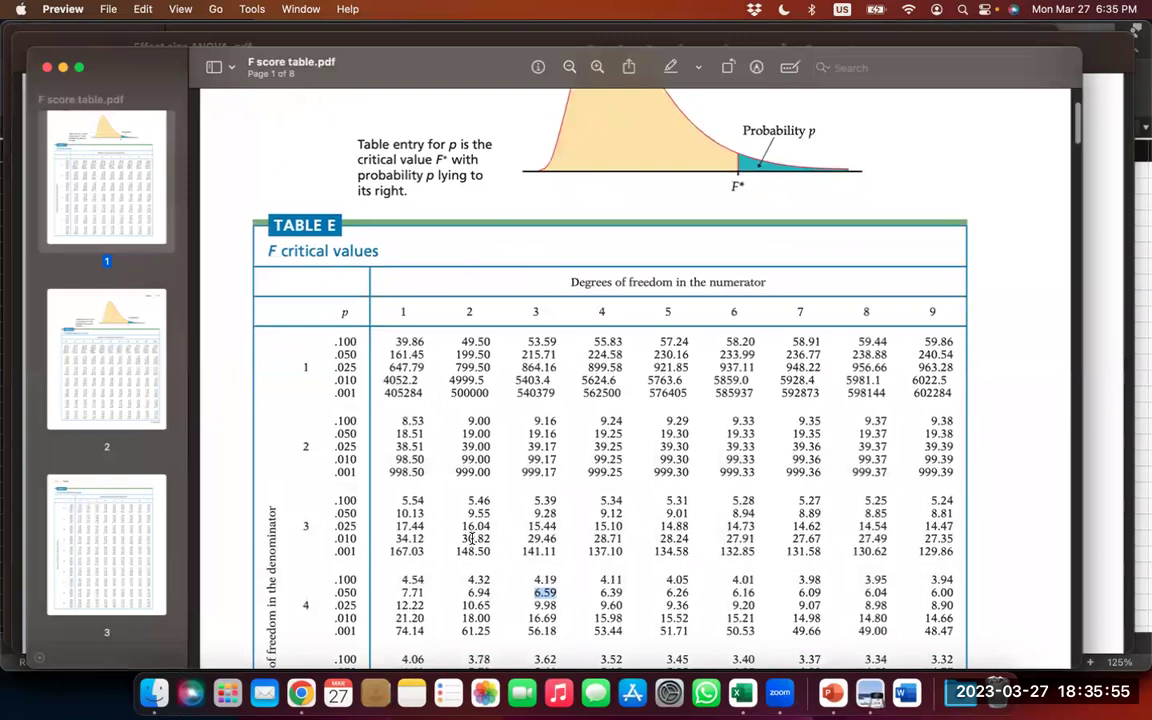
left_click(481, 367)
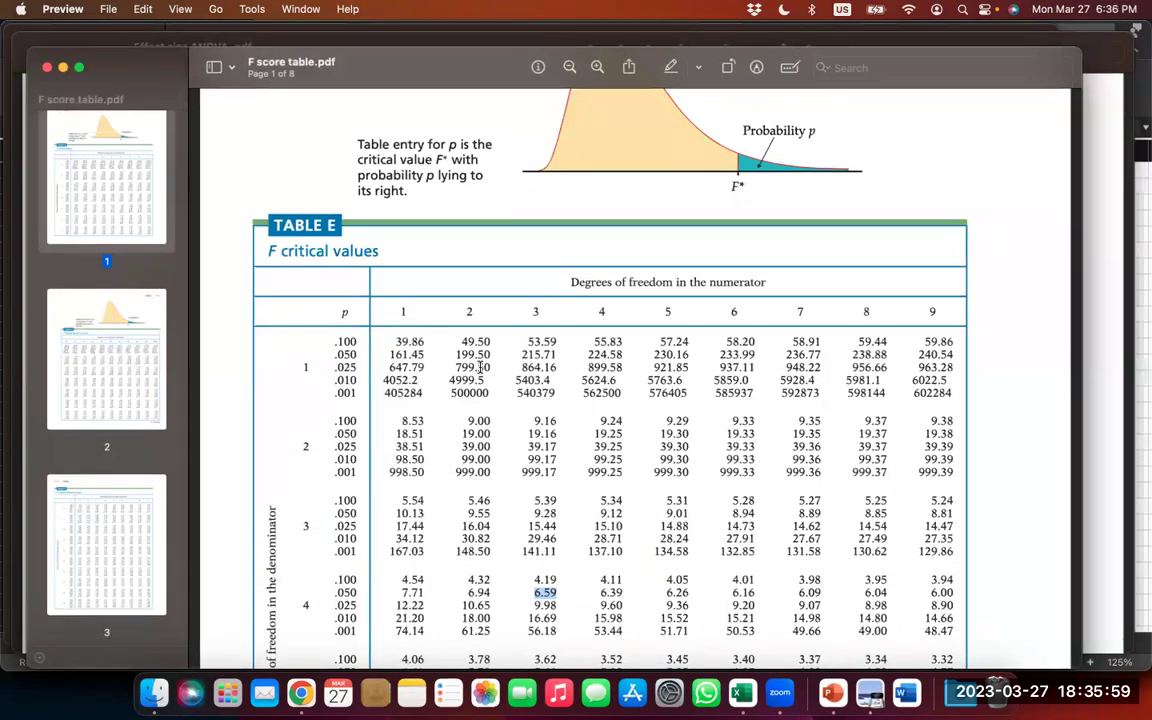
scroll(481, 367, "down", 5)
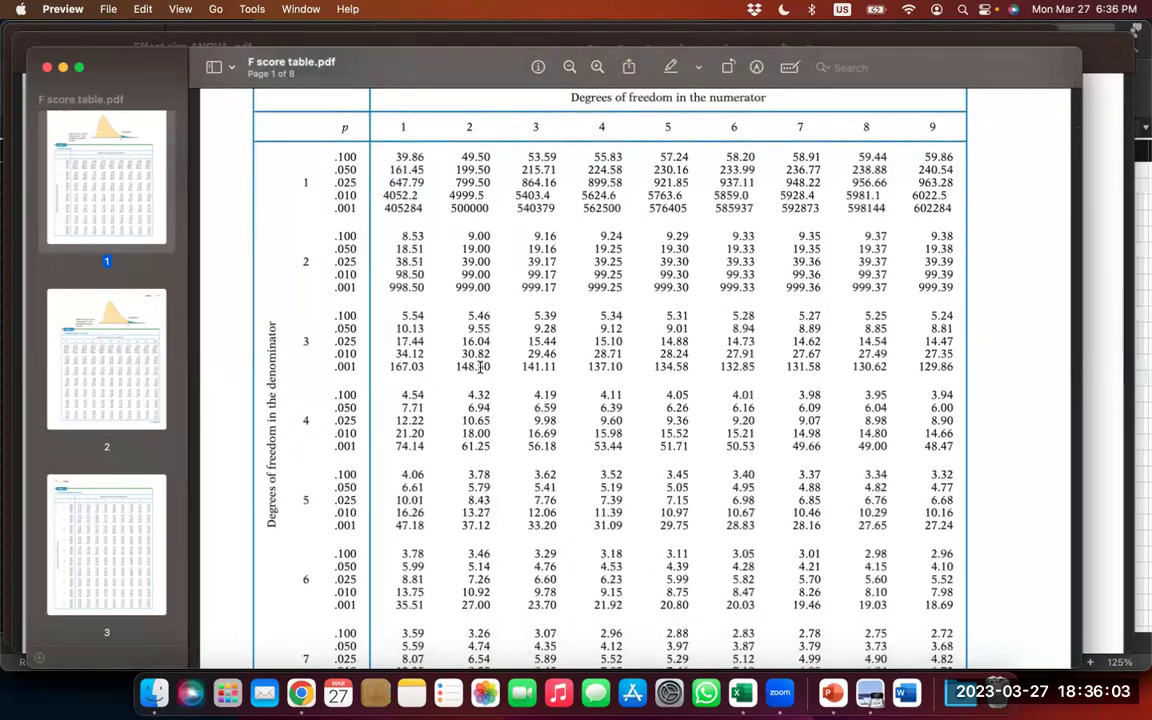
scroll(481, 367, "down", 15)
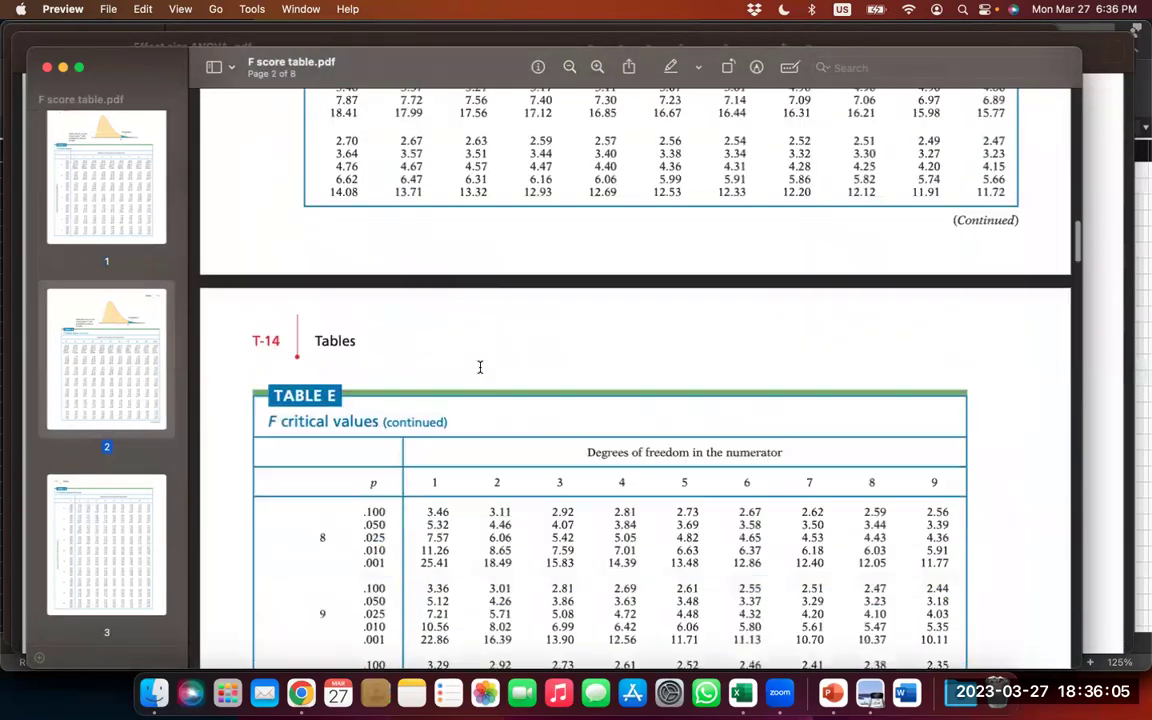
scroll(480, 367, "down", 6)
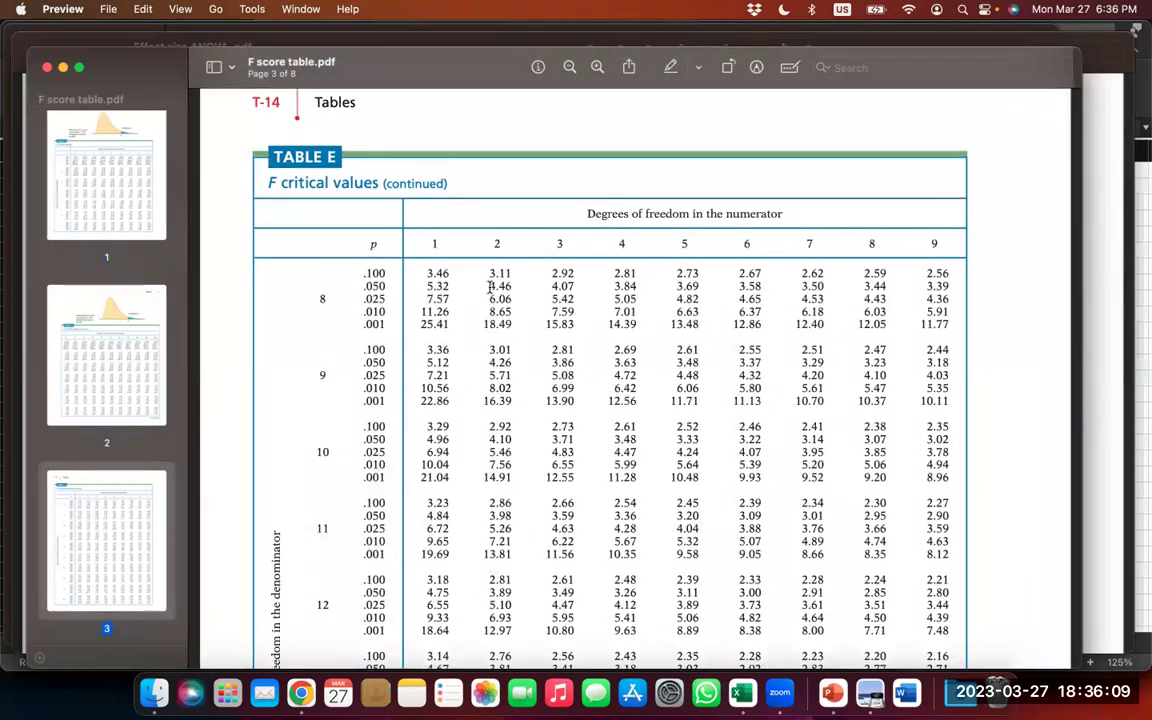
double_click(500, 286)
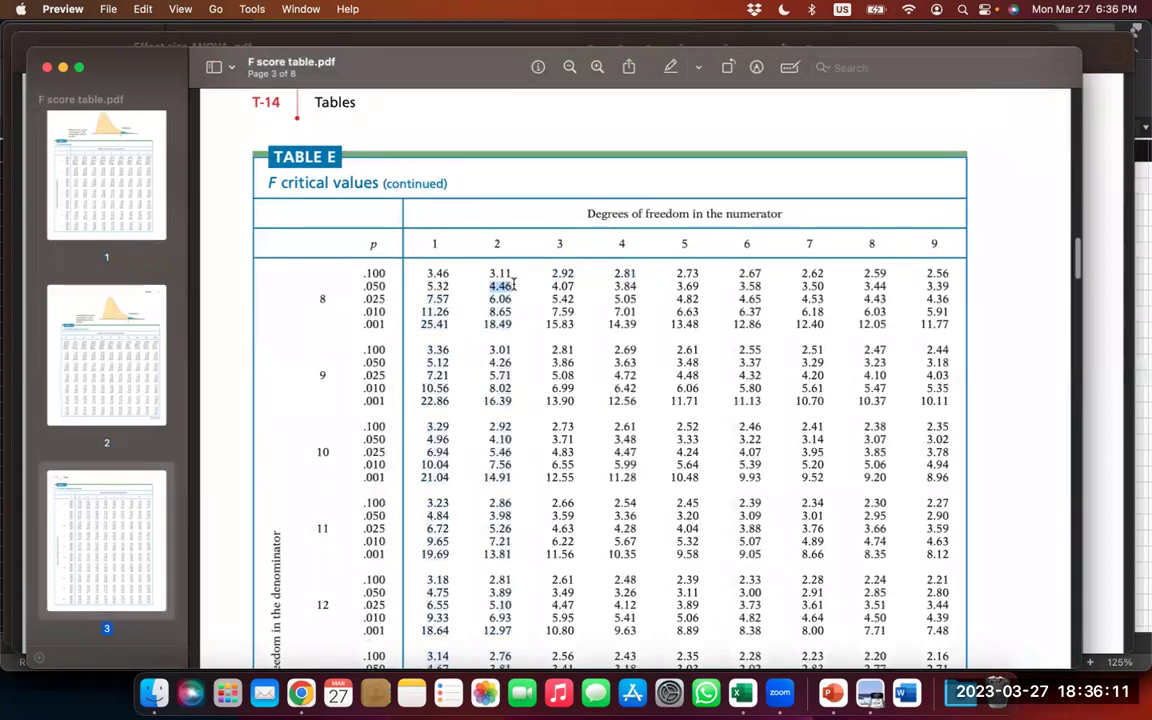
- Return to the Excel workbook and enter the label "crit value" in P10 with 4.46 in Q10
left_click(1143, 547)
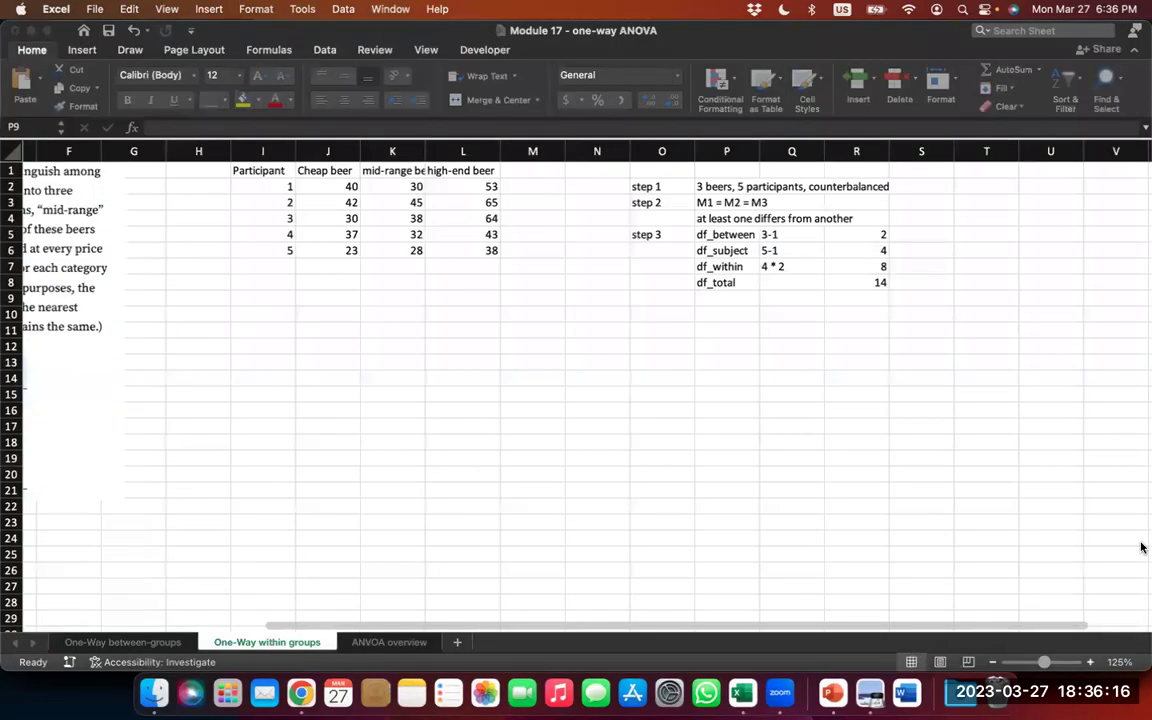
left_click(669, 309)
key("Right")
type("crit value")
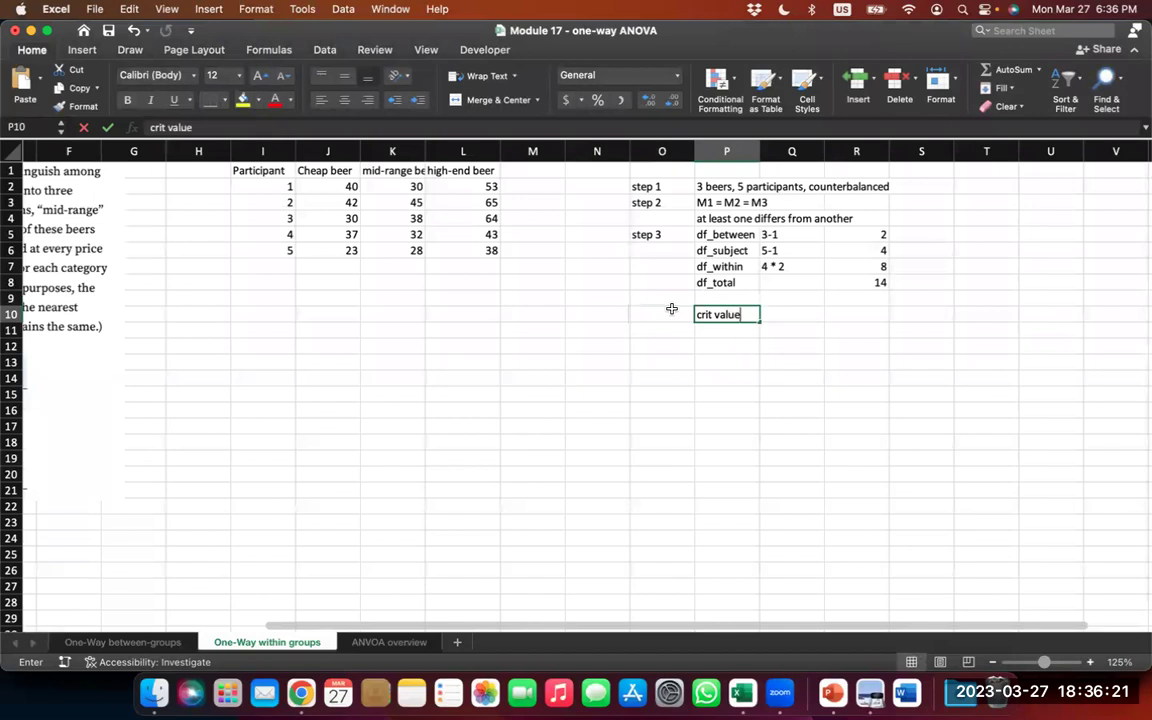
key("Tab")
type("4.46")
key("Return")
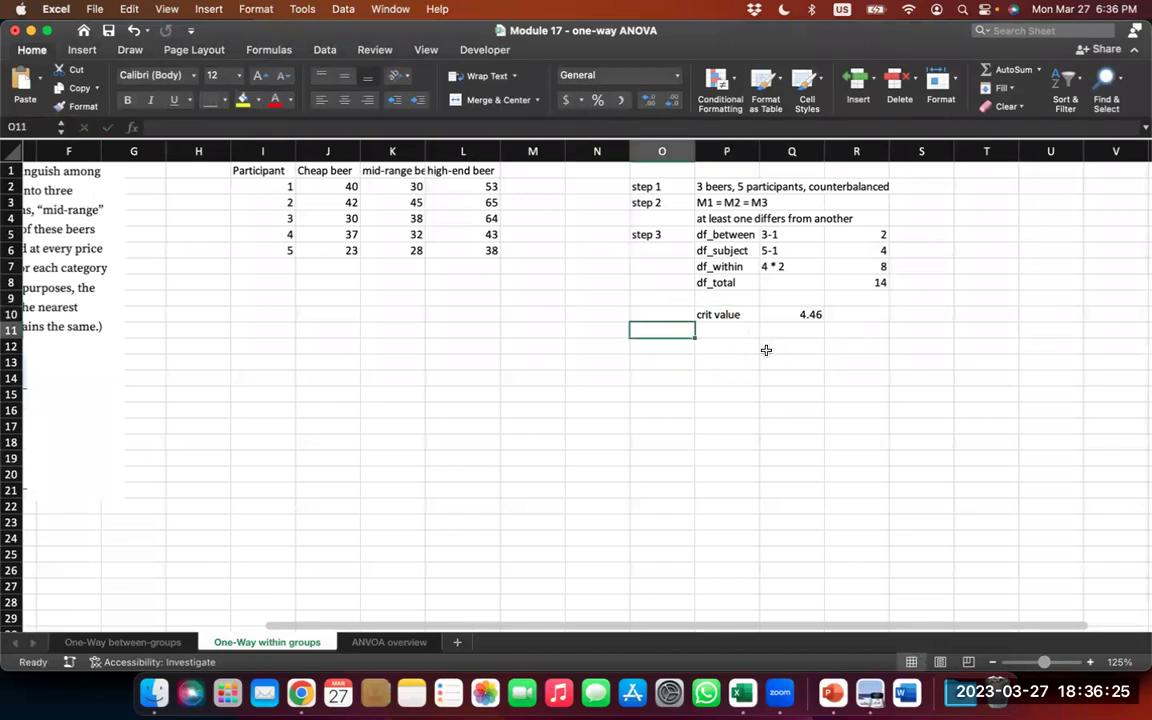
- Switch to the PowerPoint lecture and show slide 10, "Step 5: Calculate the Test Statistic (part 1)", with the sums of squares formulas
left_click(661, 345)
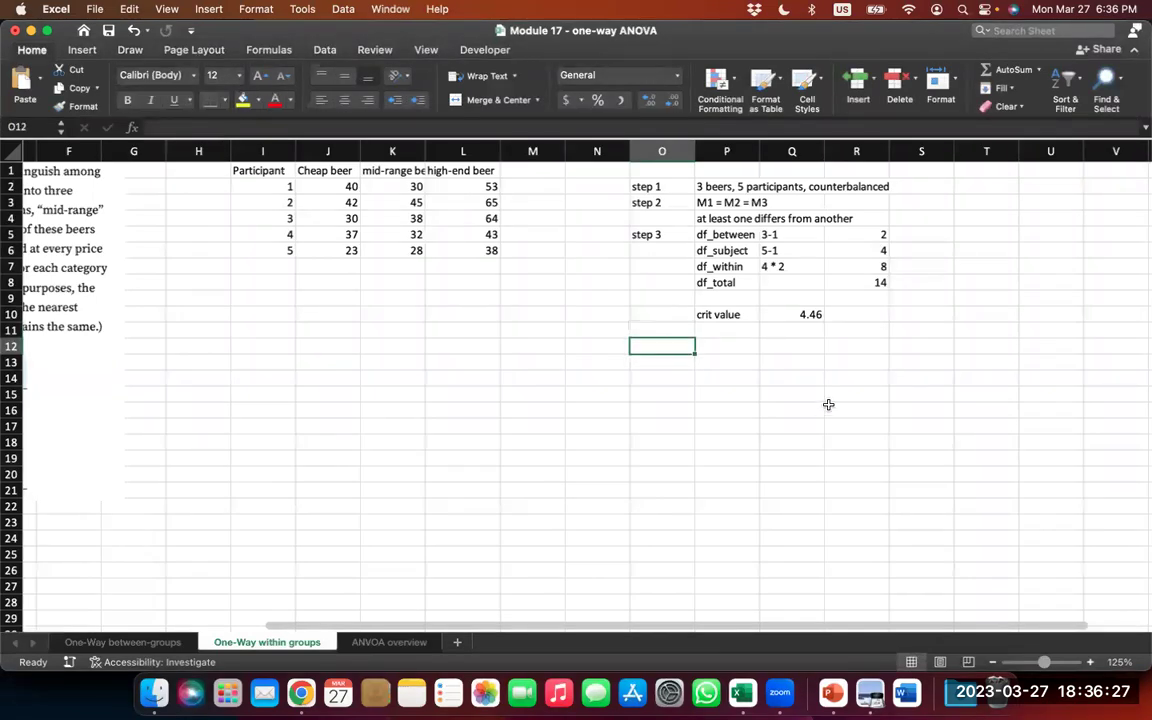
scroll(828, 404, "left", 1)
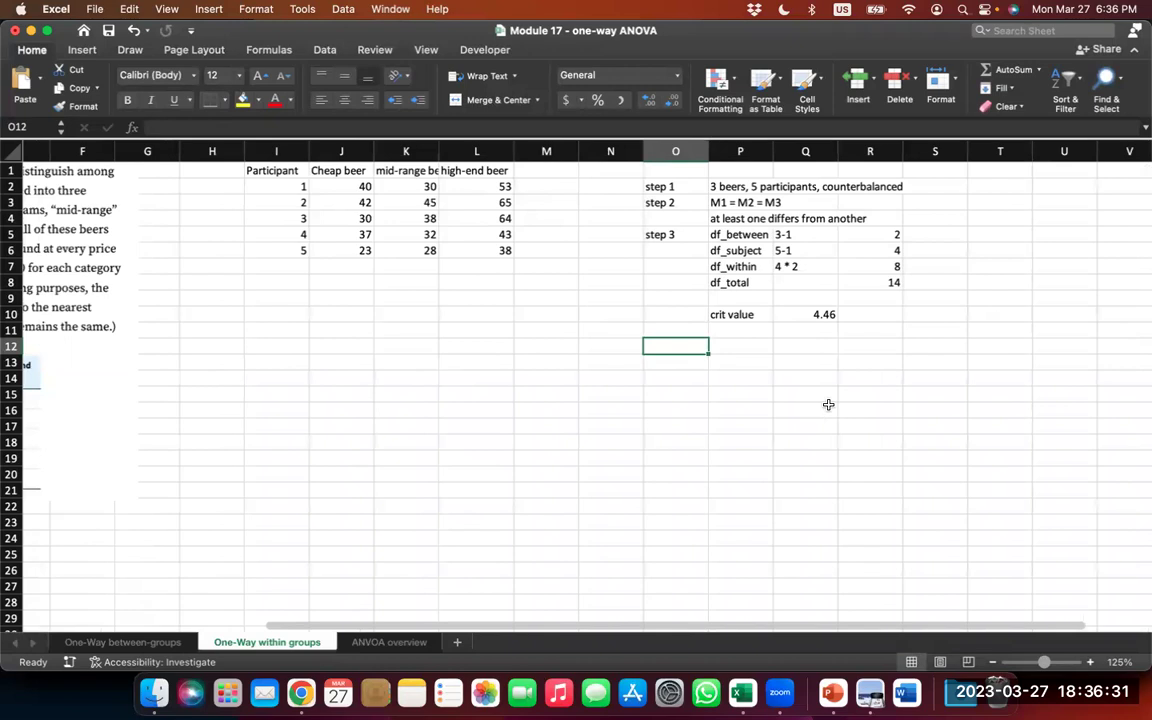
left_click(833, 697)
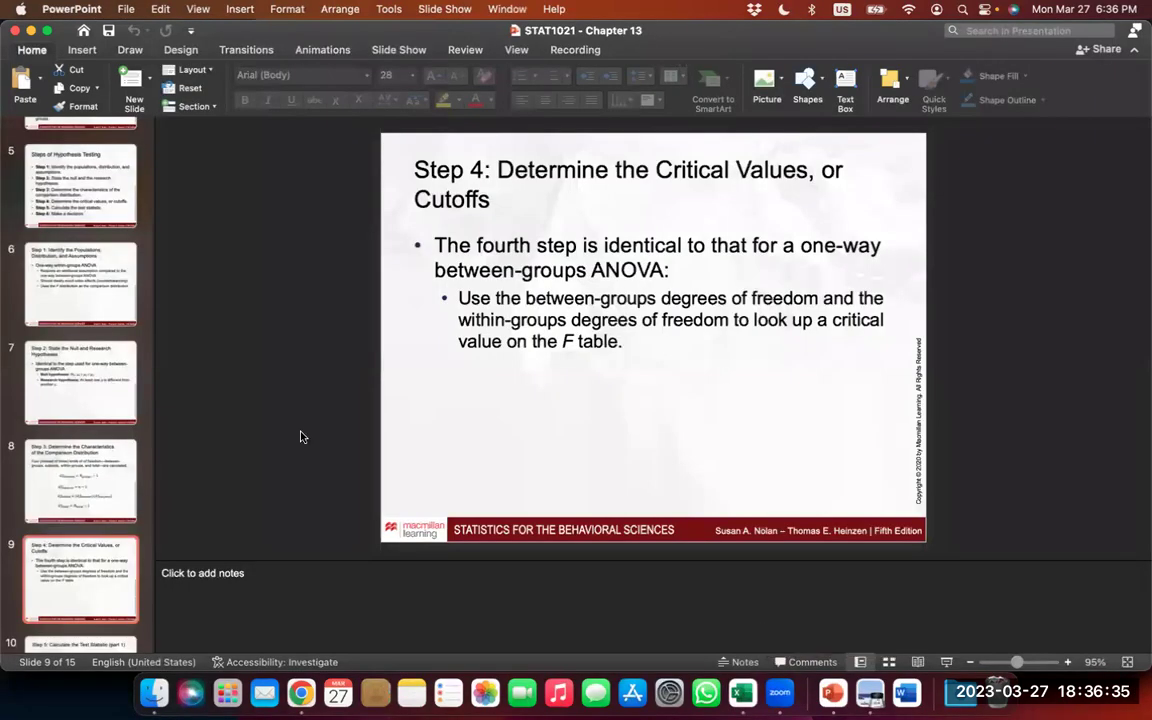
scroll(77, 553, "down", 2)
left_click(77, 553)
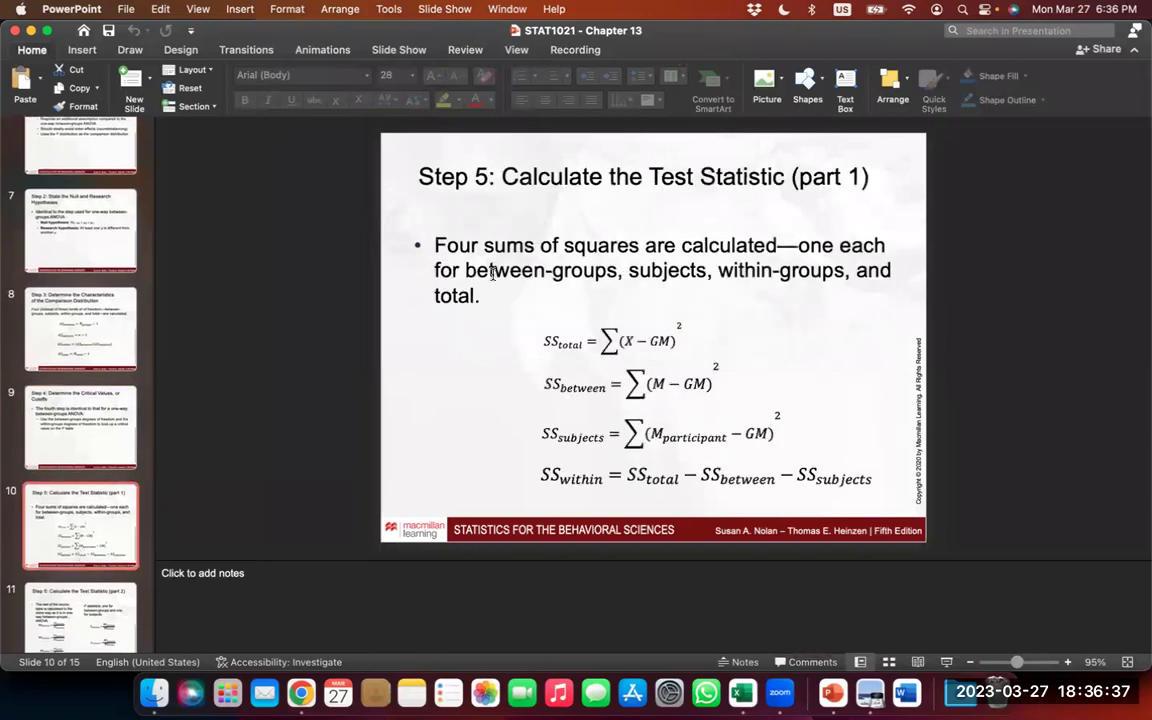
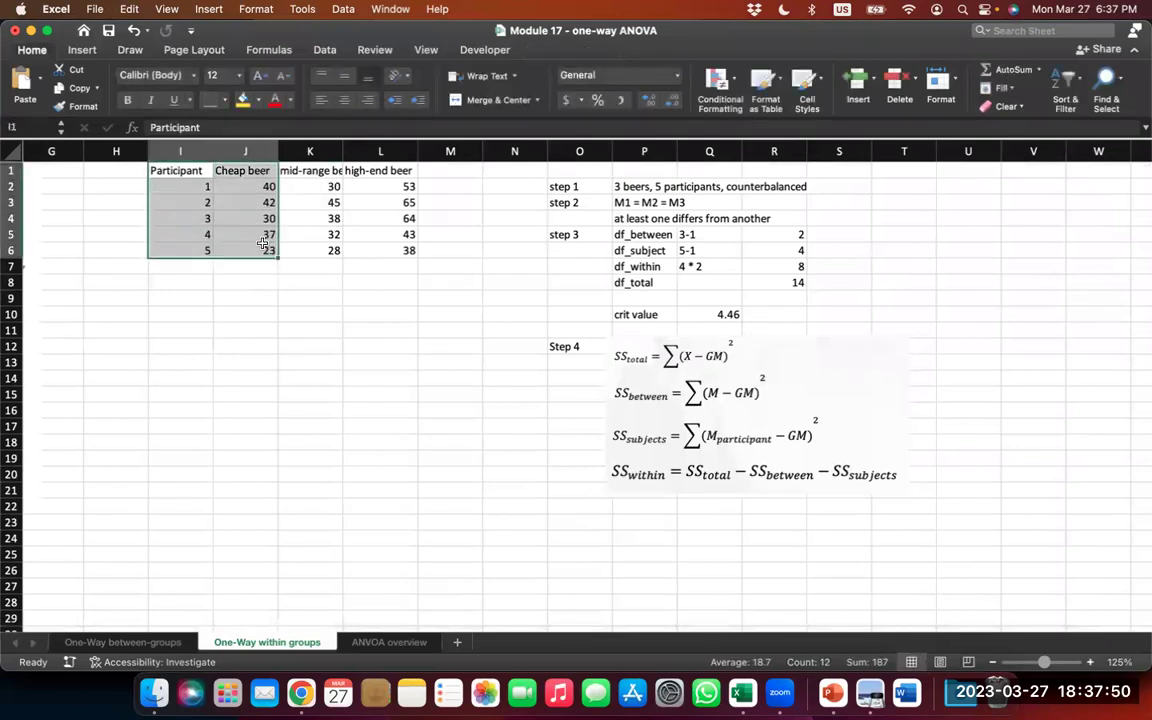
- Copy the Participant and Cheap beer columns to a new block starting at I9 and rename the header in J9 "beer type"
key("super+c")
left_click(181, 297)
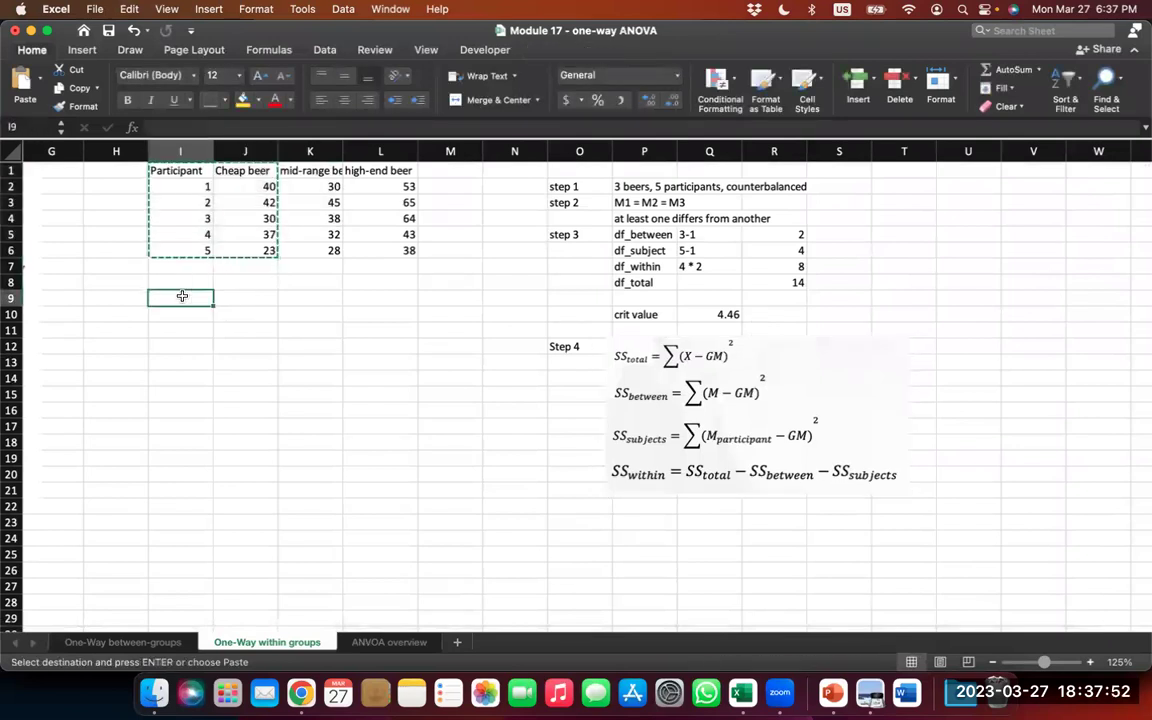
key("super+v")
left_click(251, 299)
type("b")
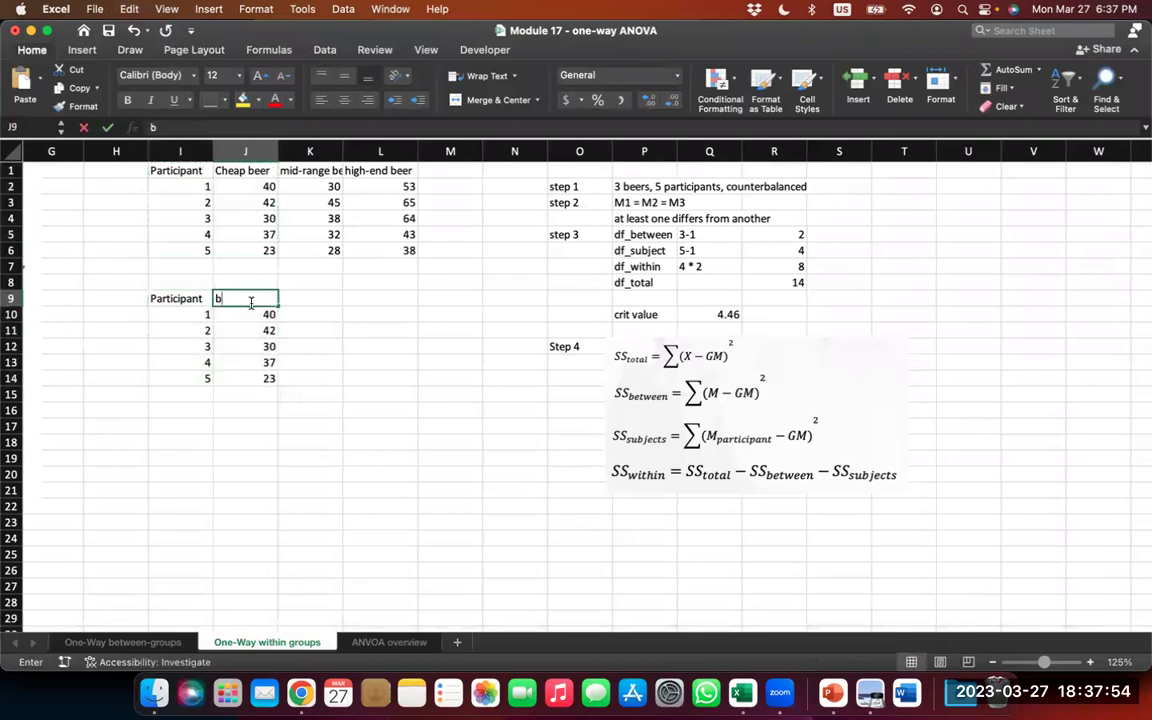
type("eer type")
key("Return")
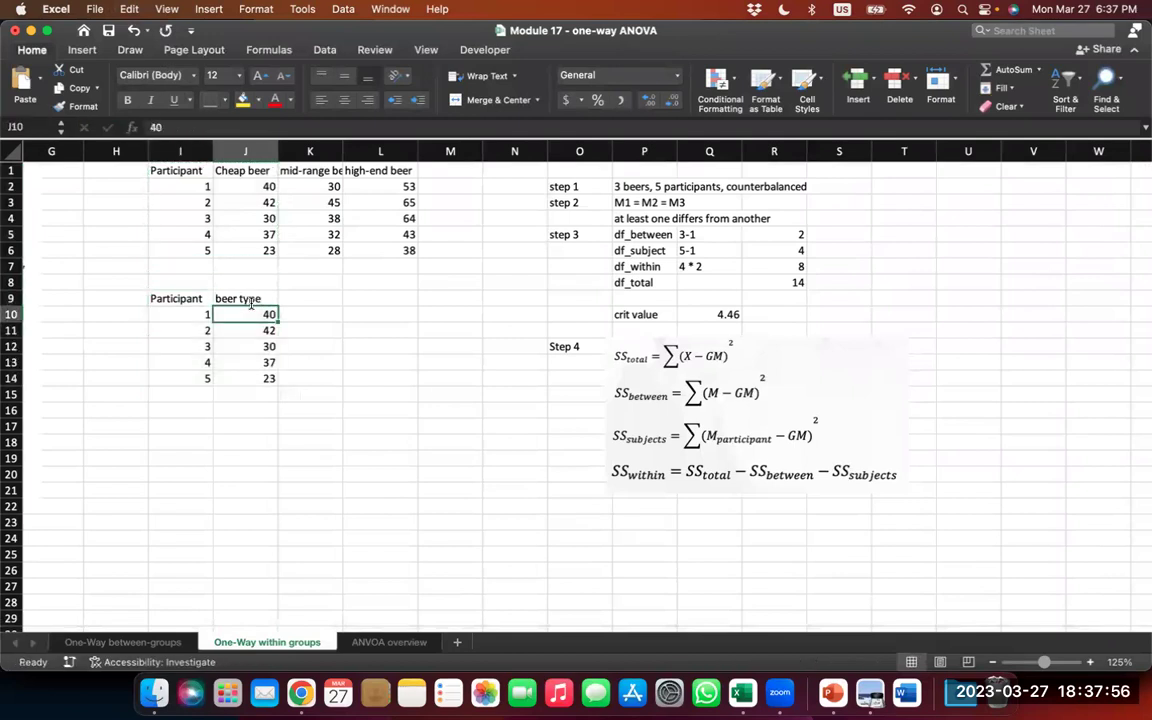
- Copy participant numbers 1 to 5 into I15:I19 and again into I20:I24
left_click_drag(185, 188, 185, 250)
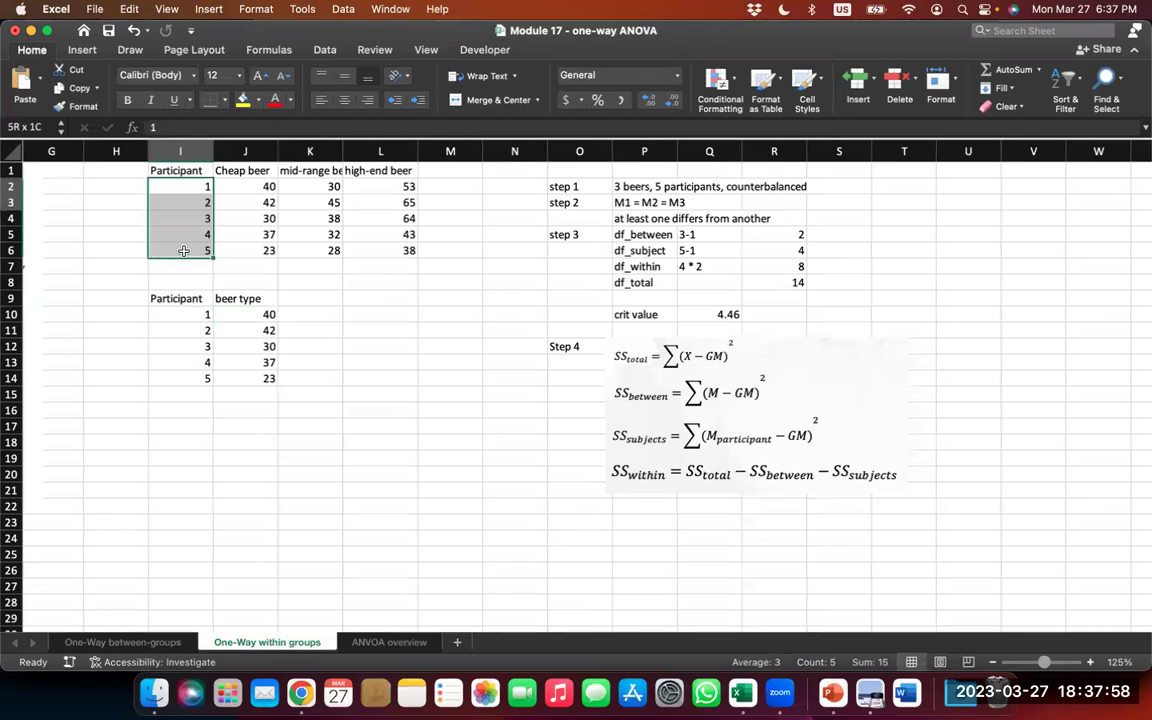
key("super+c")
left_click(185, 392)
key("super+v")
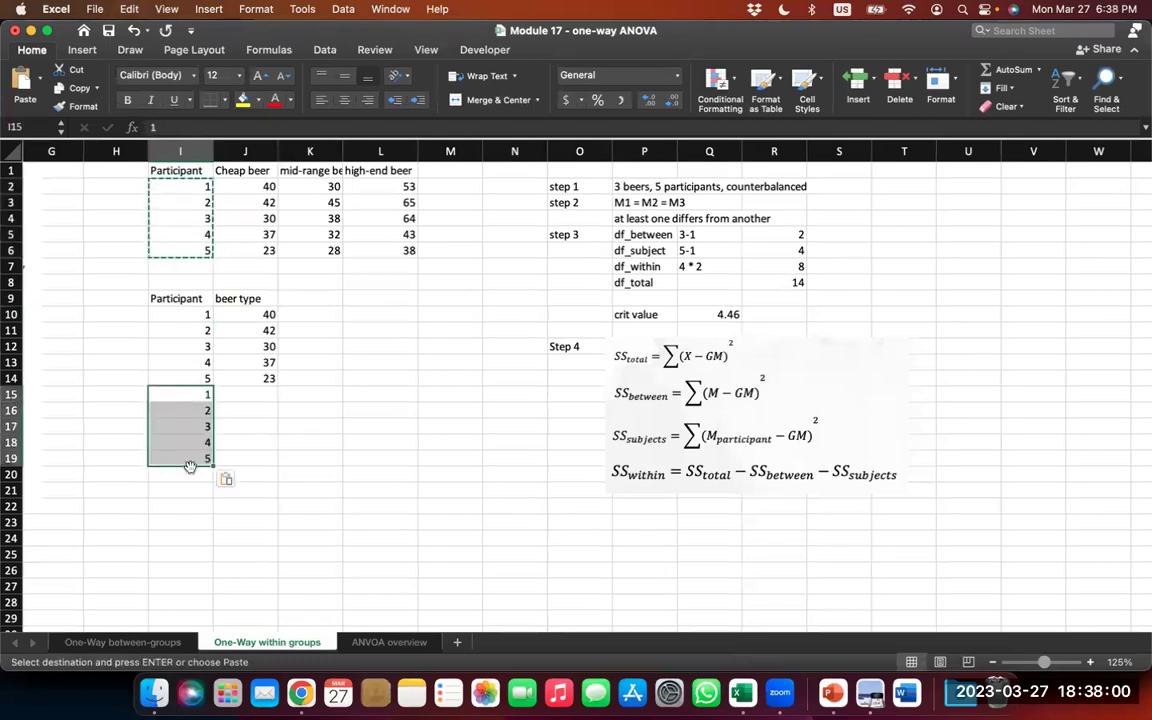
left_click(185, 474)
key("super+v")
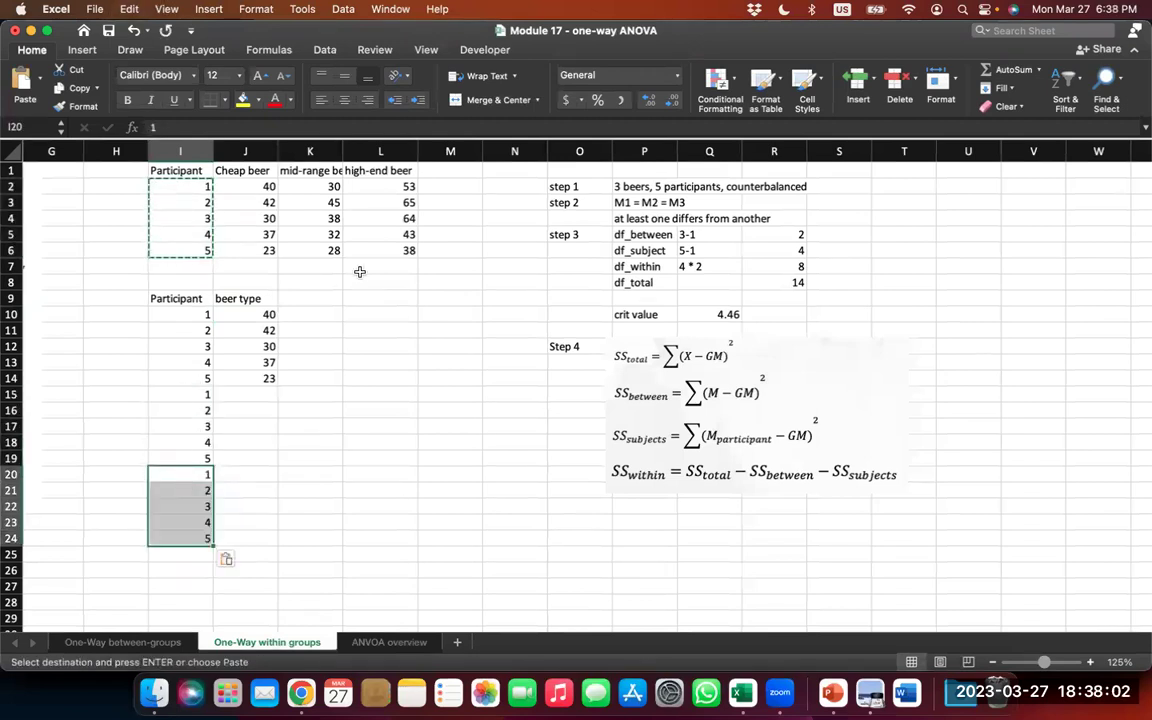
- Copy the mid-range beer ratings into J15:J19 and the high-end beer ratings into J20:J24
left_click(333, 188)
left_click_drag(333, 188, 333, 250)
key("super+c")
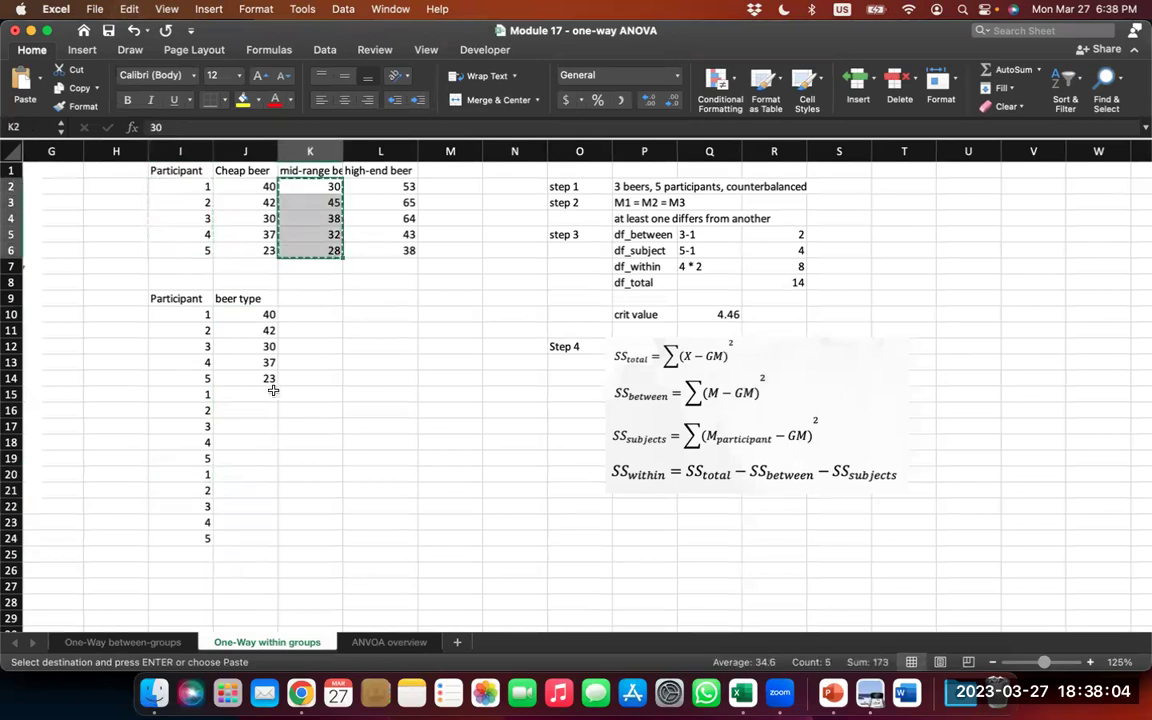
left_click(264, 395)
key("super+v")
left_click_drag(400, 188, 402, 249)
key("super+c")
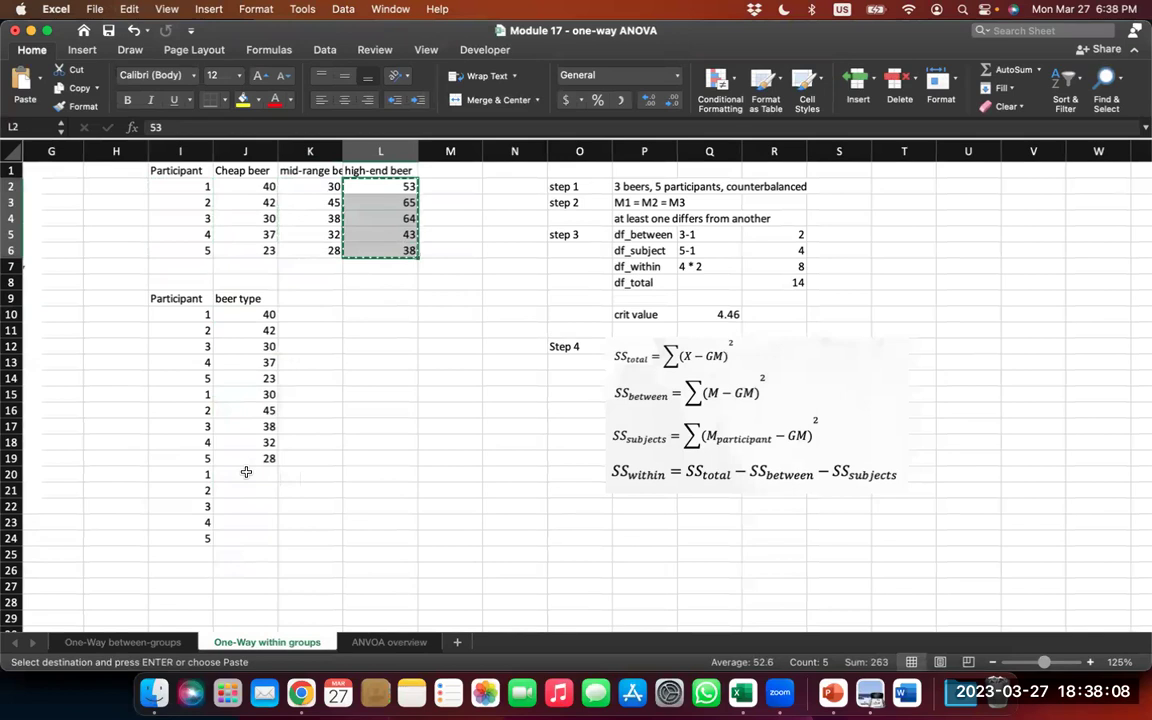
left_click(245, 474)
key("super+v")
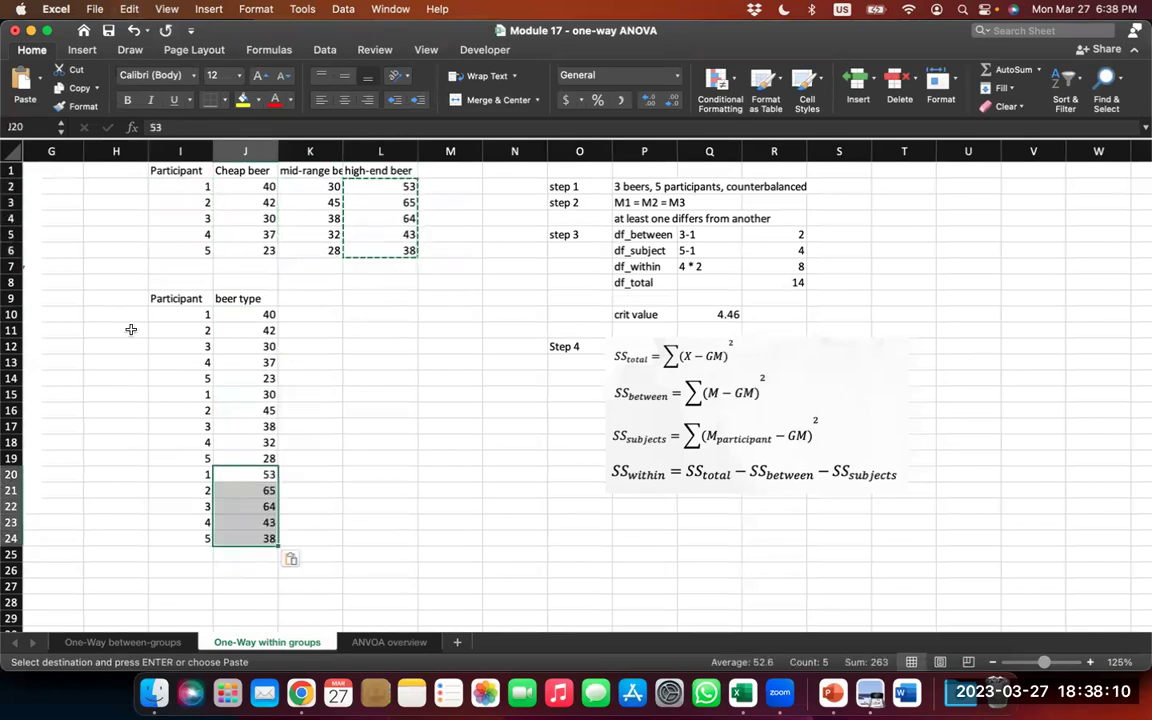
- Copy the "Cheap beer" header into H10:H14 to label the first five ratings
left_click(238, 168)
key("Escape")
left_click_drag(119, 319, 108, 372)
key("super+v")
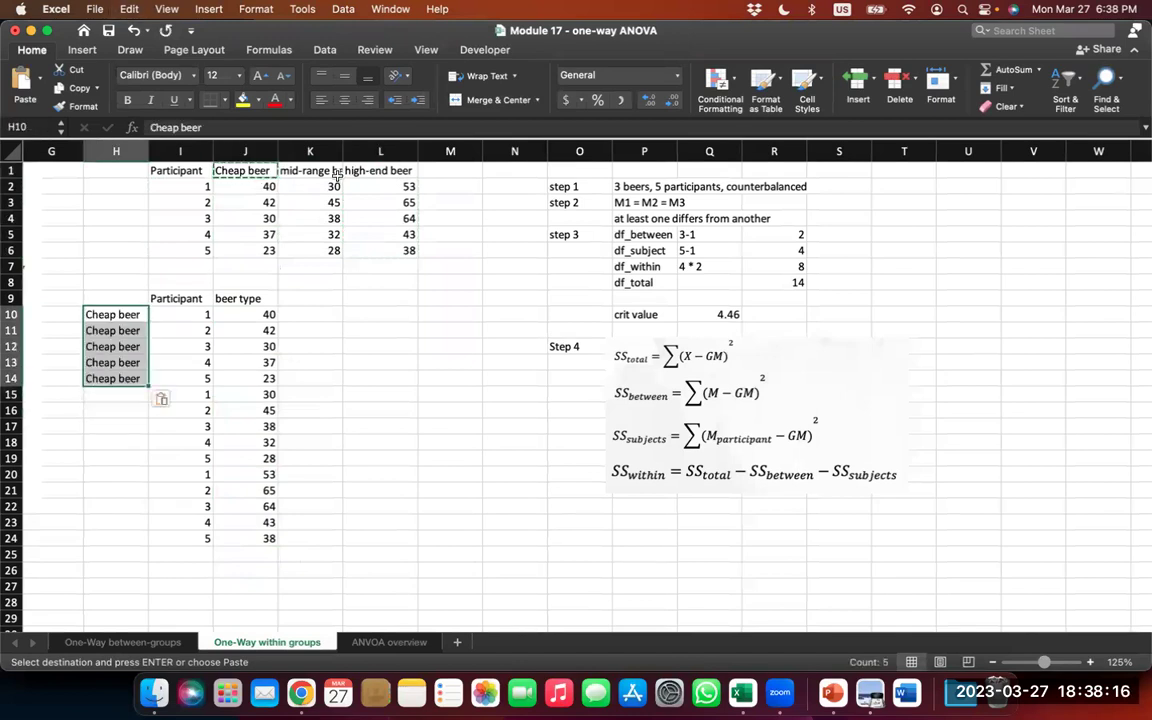
- Copy the "mid-range beer" header into H15:H19 and the "high-end beer" header into H20:H24
left_click(323, 170)
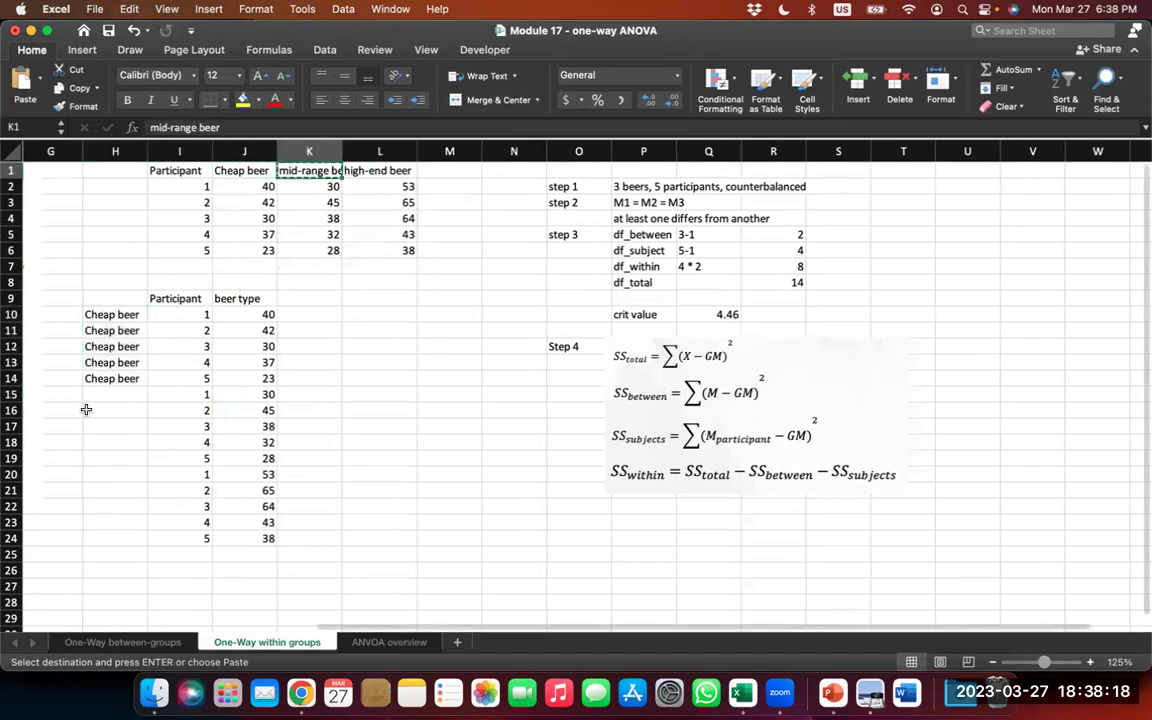
left_click_drag(110, 396, 98, 463)
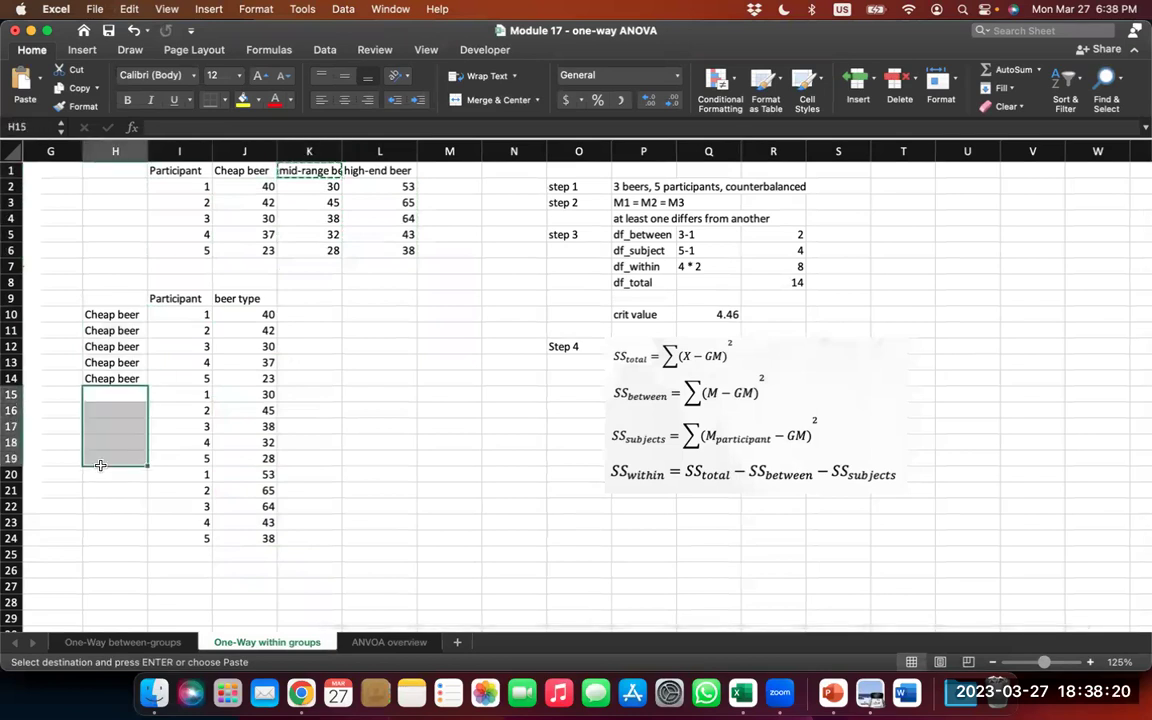
key("super+v")
left_click(376, 171)
key("super+c")
left_click_drag(113, 474, 98, 540)
key("super+v")
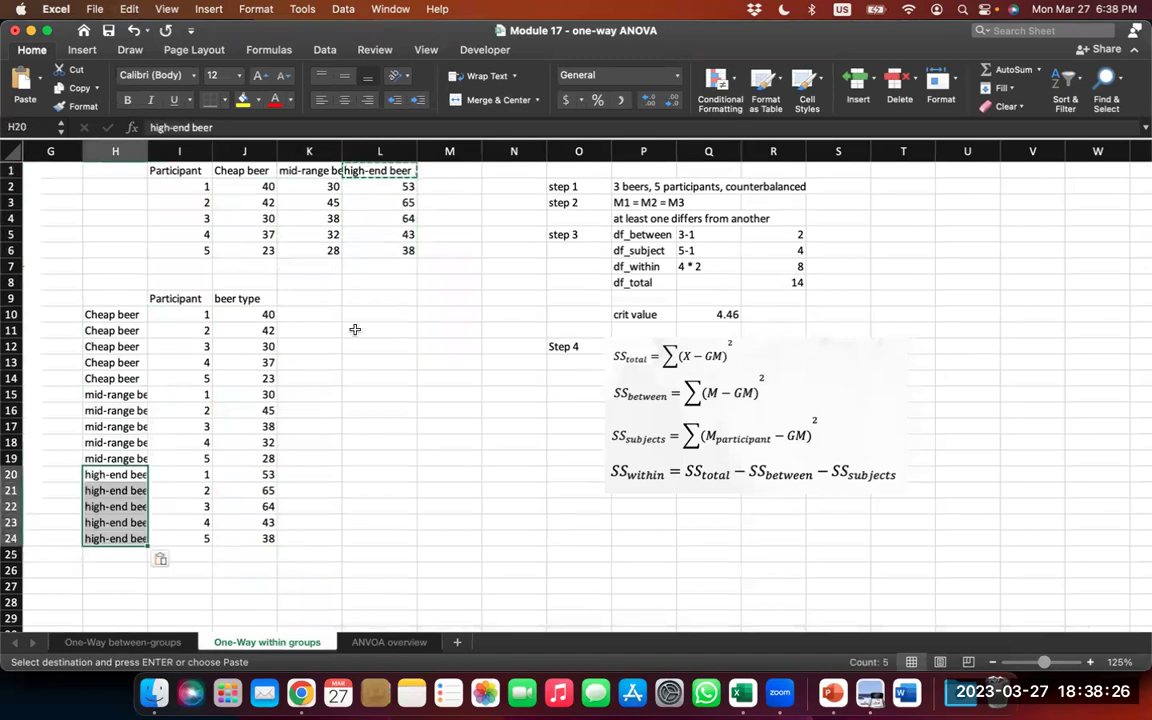
- Label J26 "GM" and calculate the grand mean of all ratings in J10:J24 in J27
left_click(355, 330)
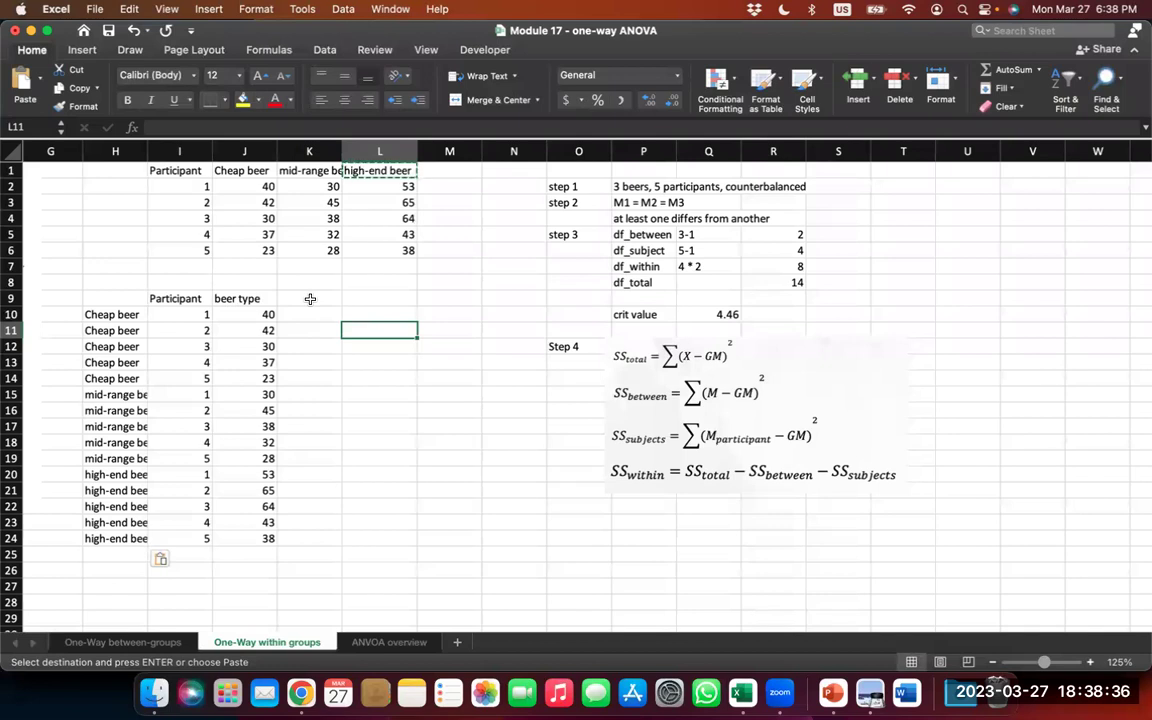
scroll(235, 515, "down", 1)
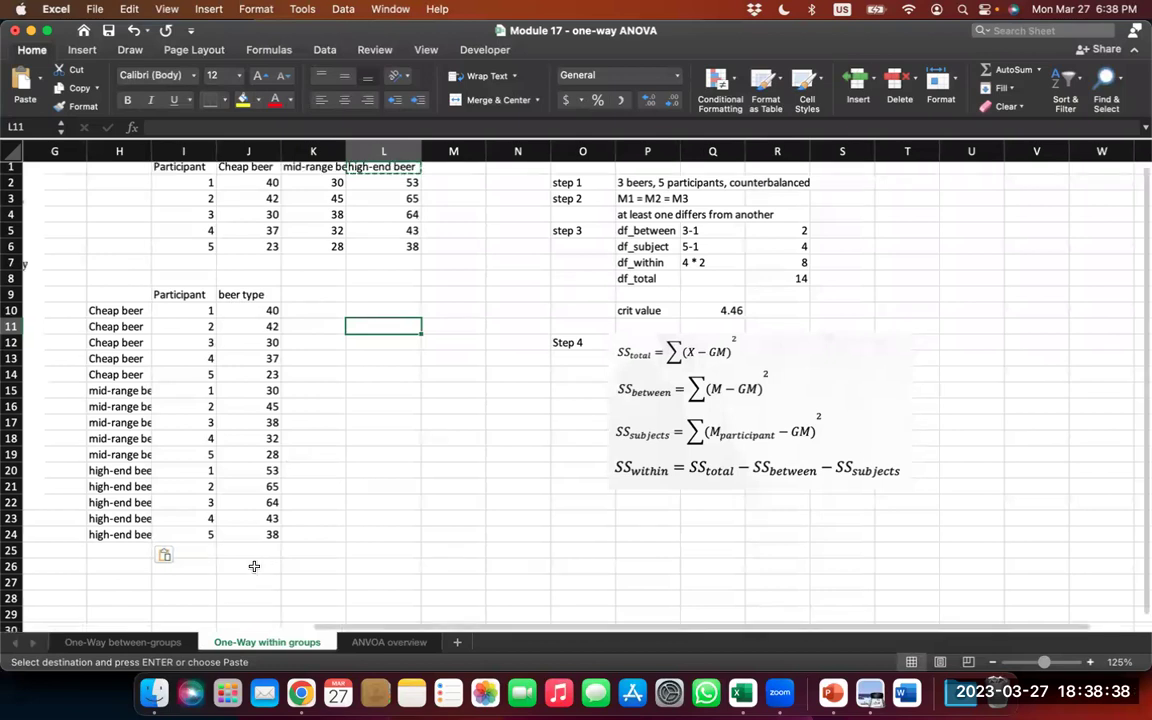
left_click(254, 566)
type("GM")
key("Tab")
type("=")
key("BackSpace")
key("Return")
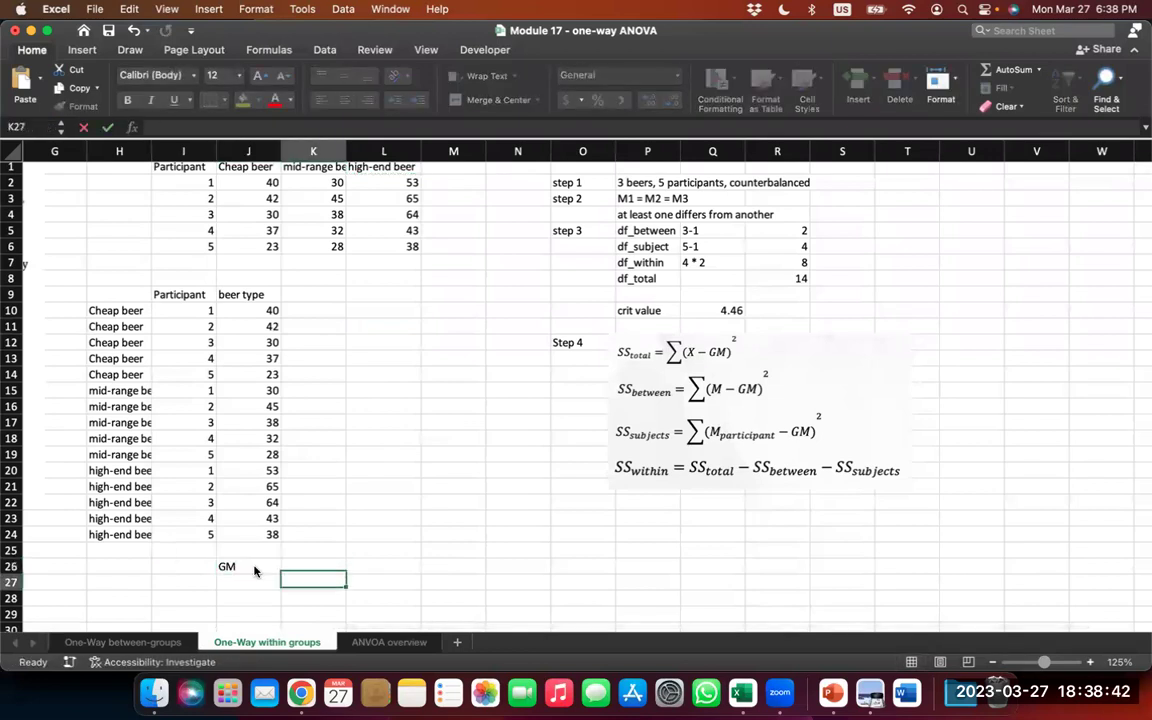
key("Left")
type("=average")
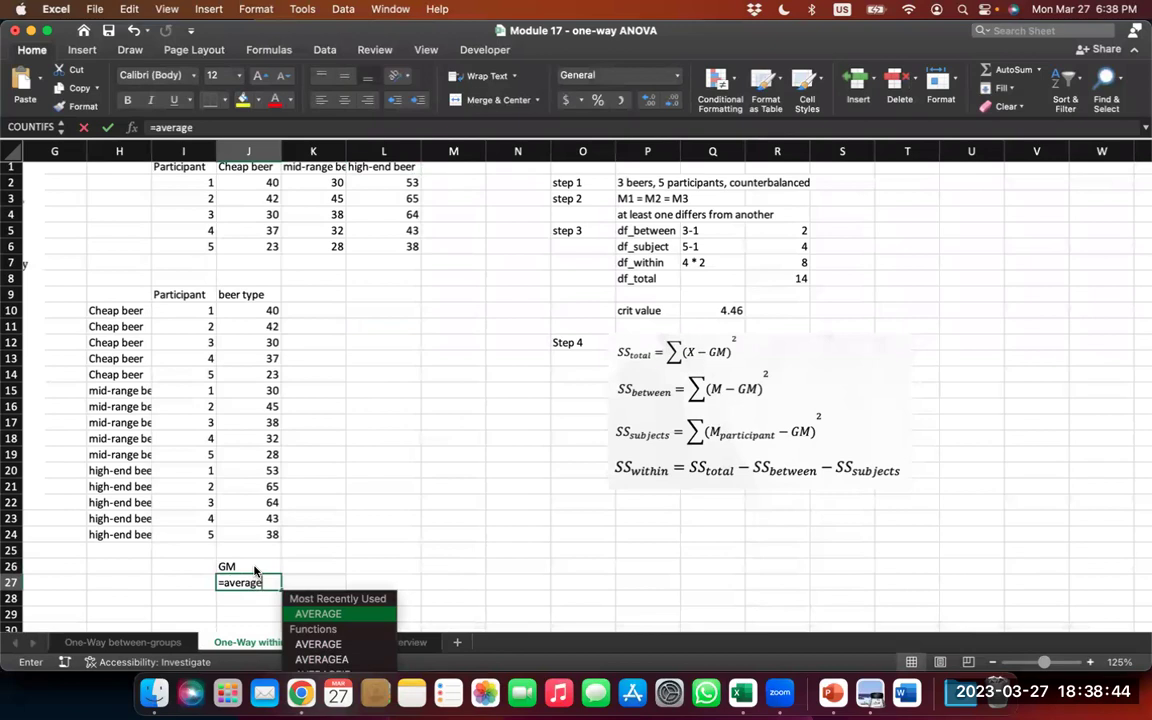
type("(")
left_click(250, 534)
left_click_drag(241, 444, 243, 316)
key("Return")
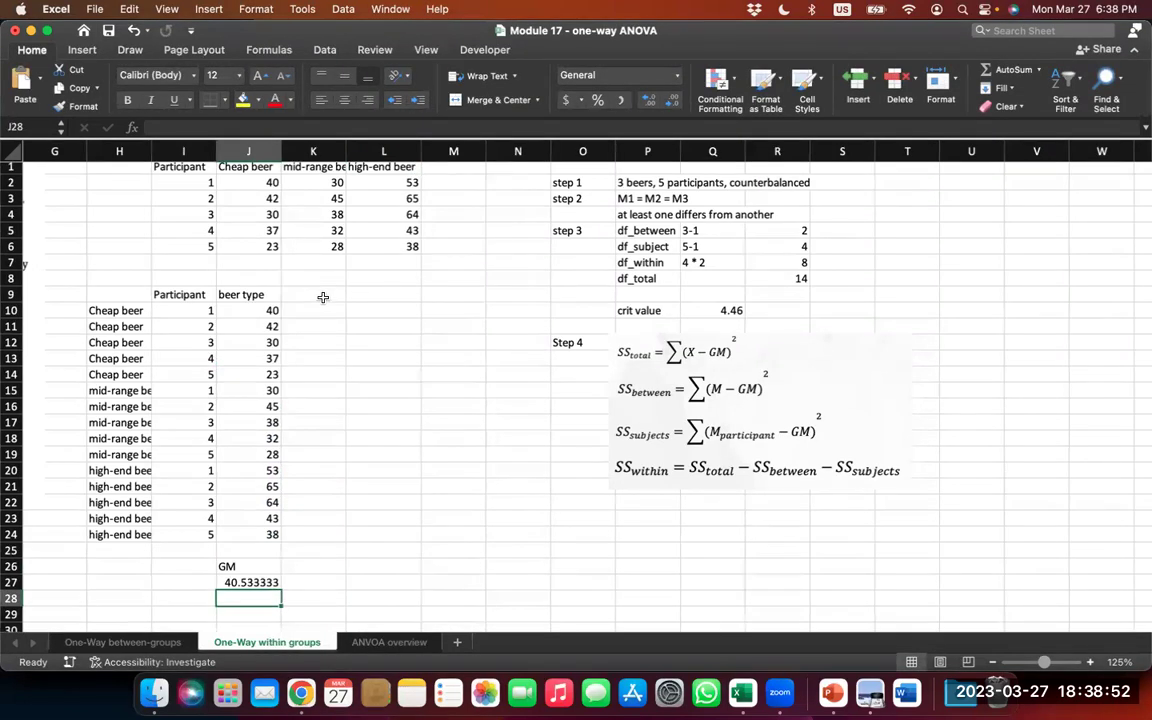
- Add the column header "M" in K9, beside the beer type header
left_click(315, 293)
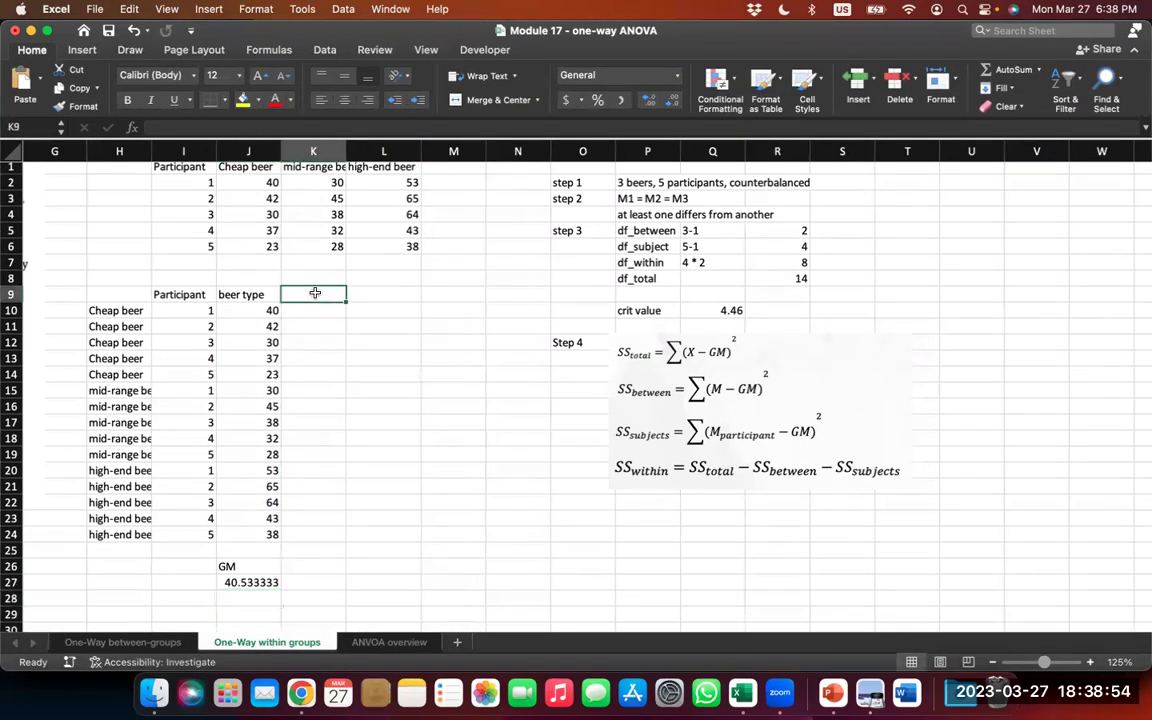
type("(")
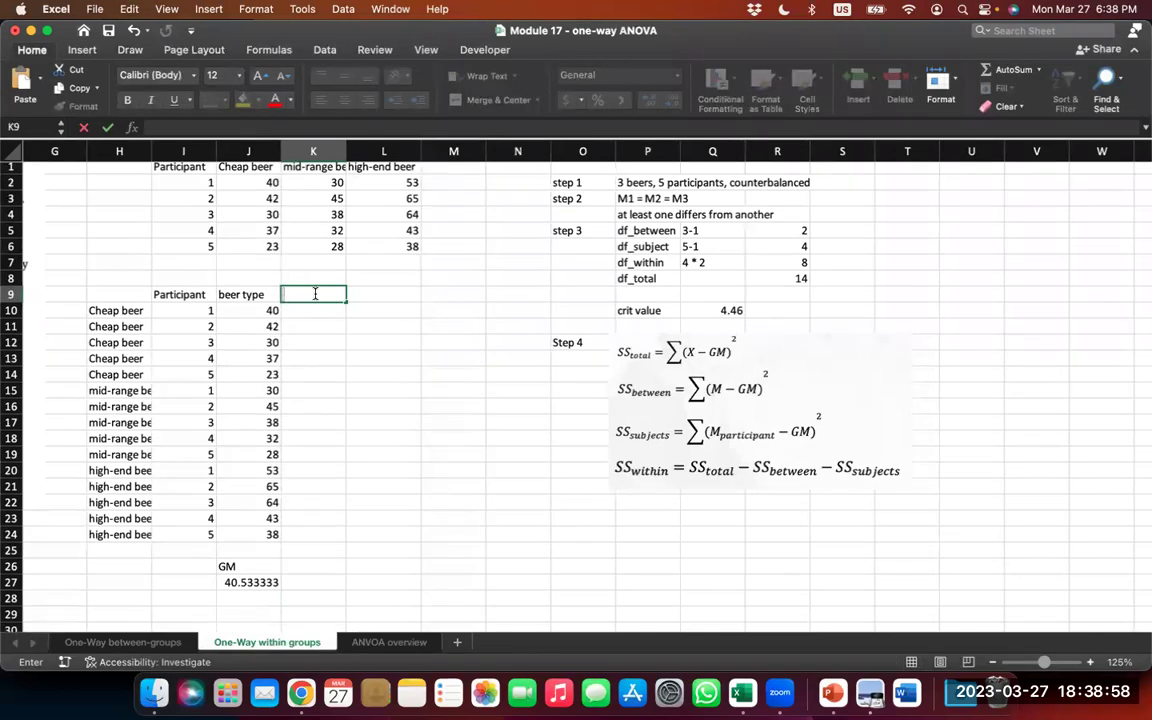
type("M")
key("Return")
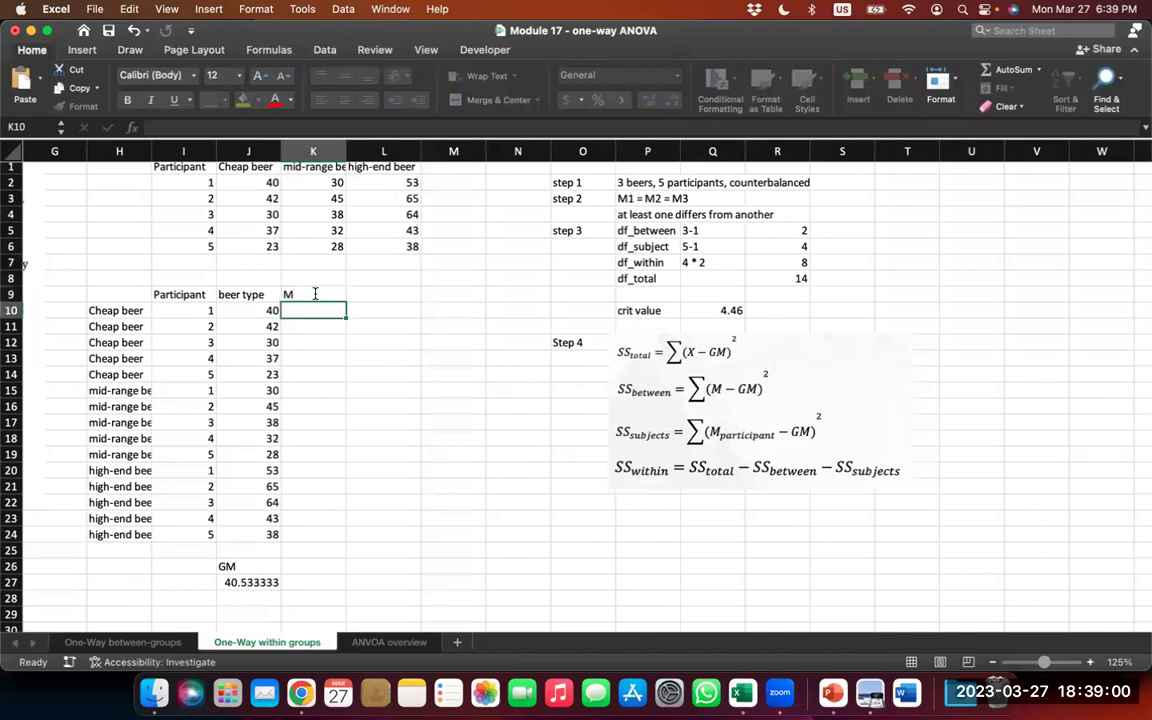
- Average the cheap beer ratings in K10 with =AVERAGE($J$10:$J$14) and fill the formula down through K15
type("=")
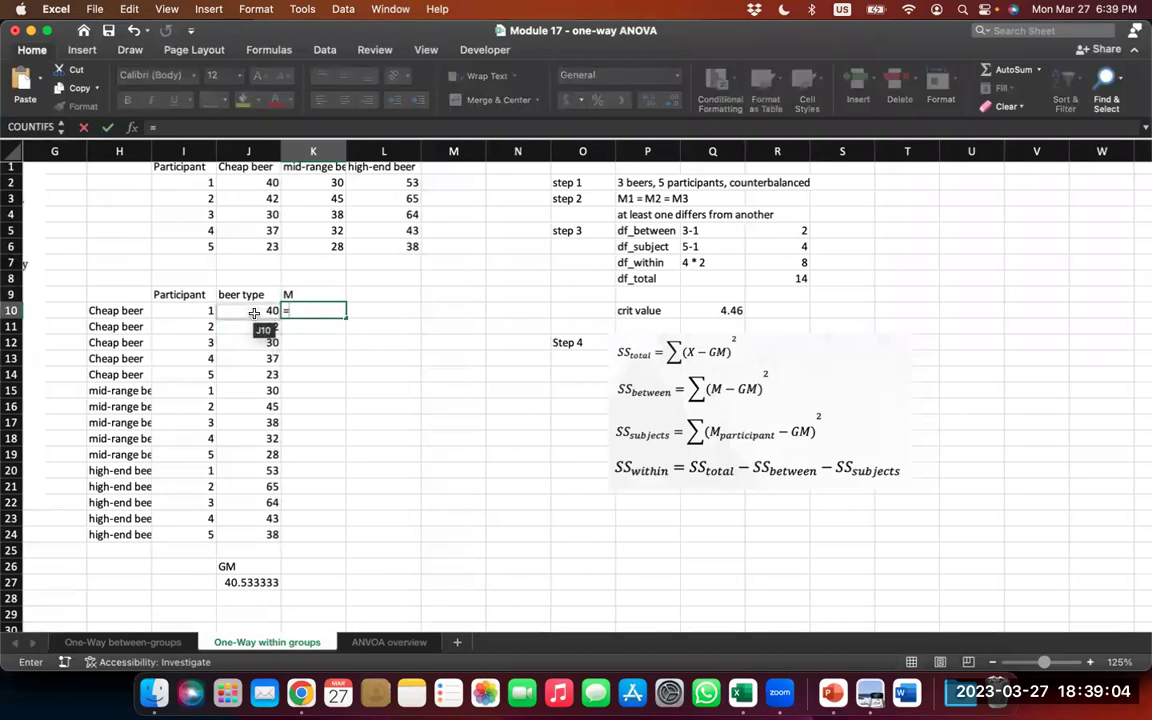
type("average(")
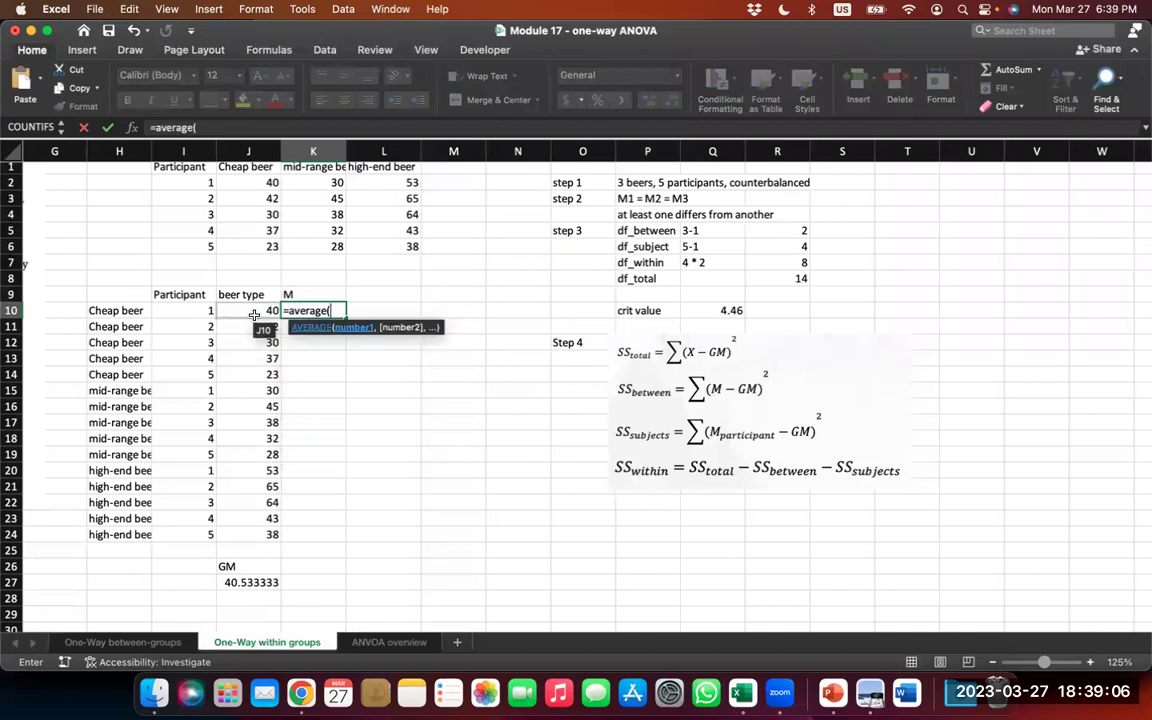
left_click_drag(254, 315, 250, 376)
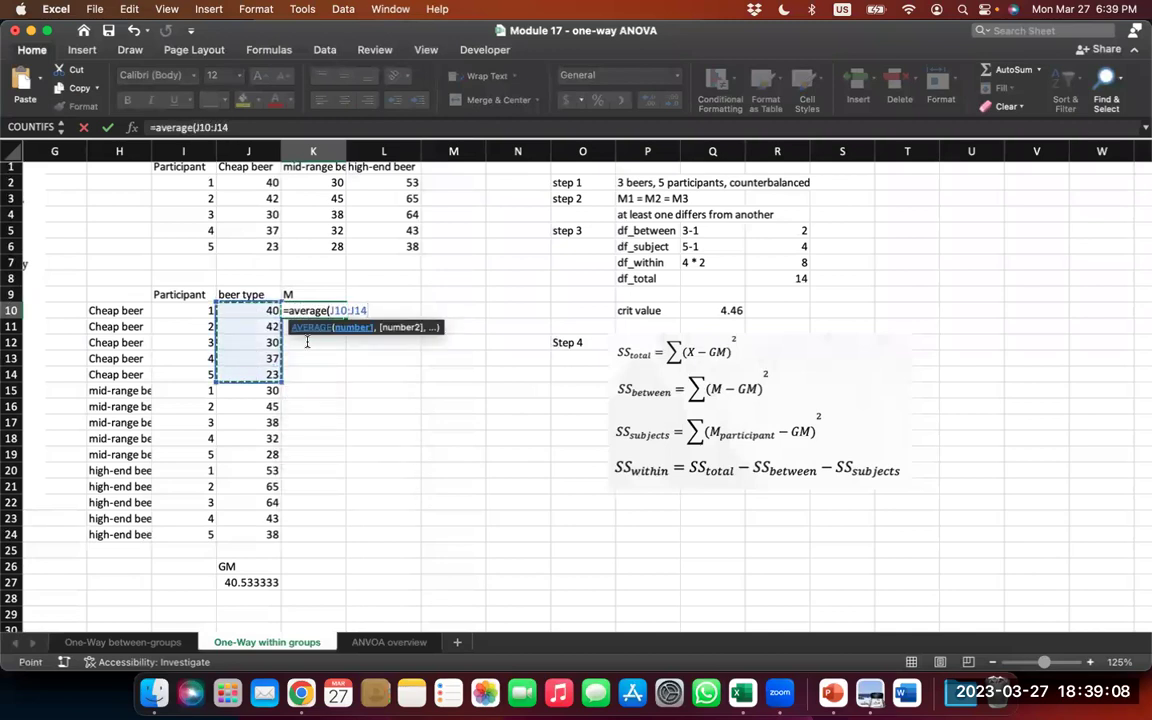
left_click(333, 310)
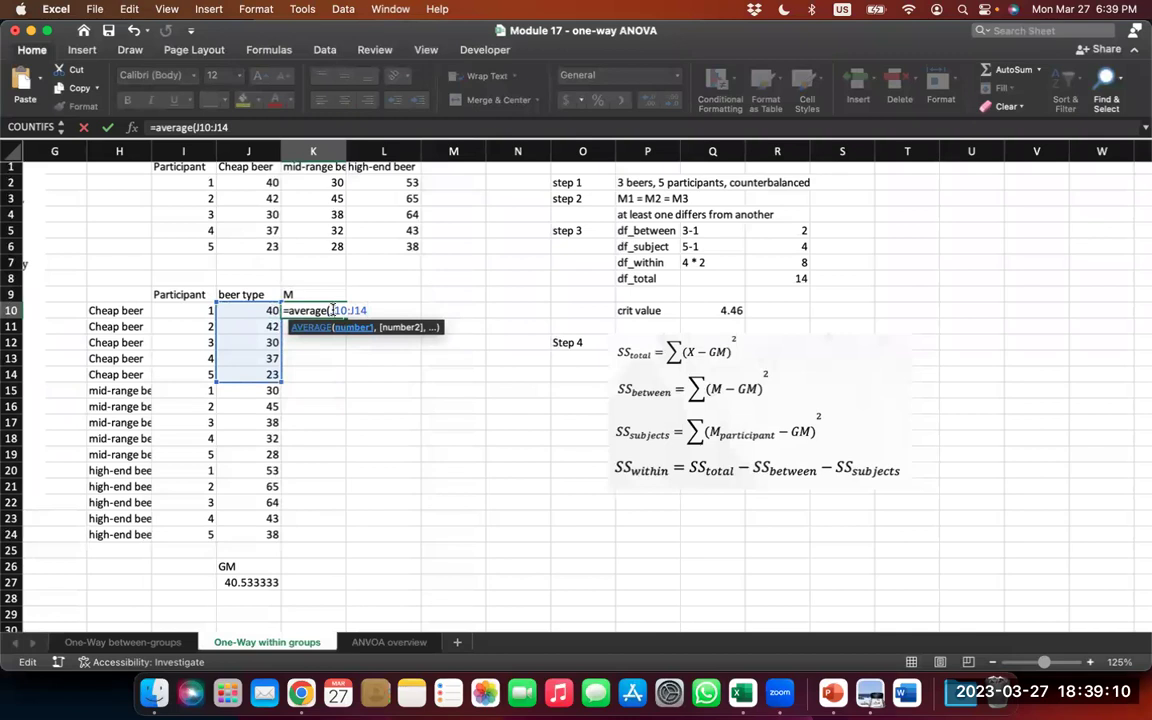
type("$J$")
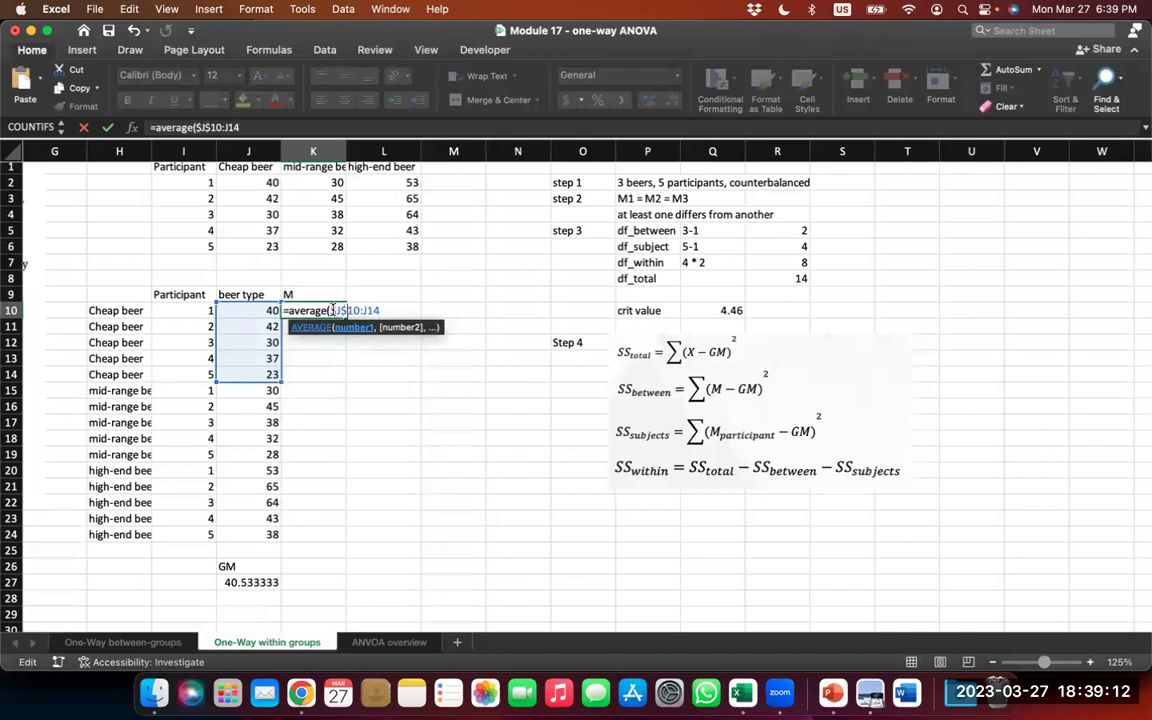
key("Right")
key("Right")
key("Right")
type("$")
key("Right")
type("$")
key("Return")
left_click(333, 311)
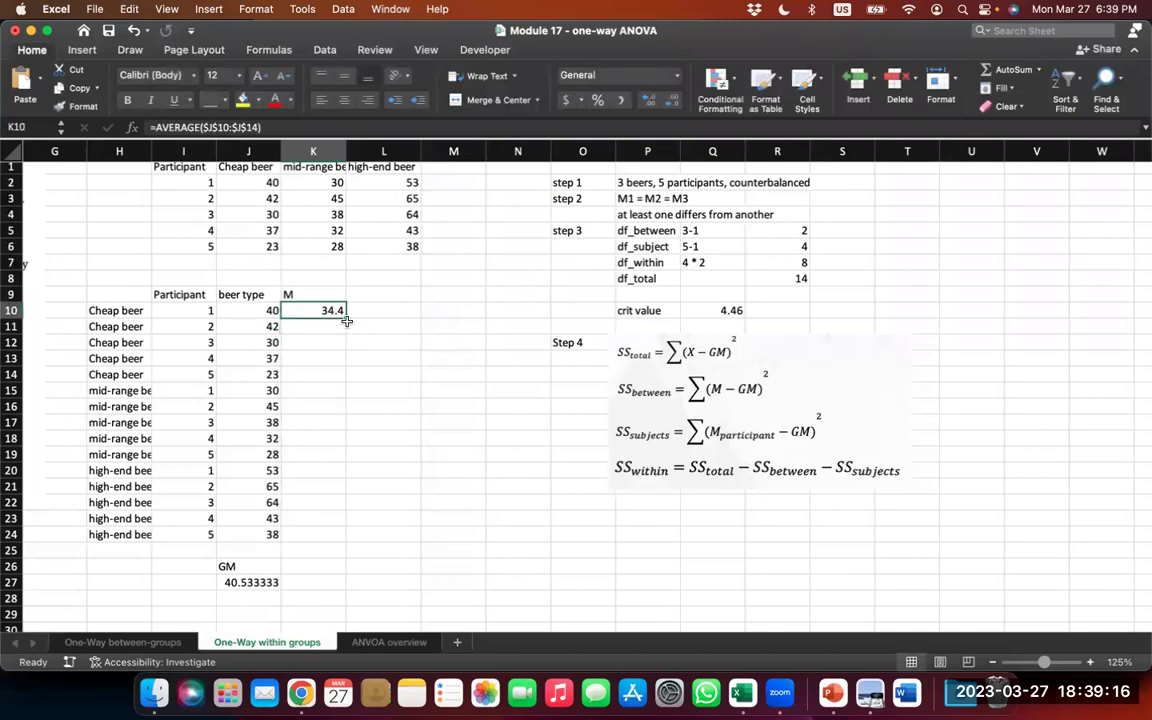
left_click_drag(346, 320, 344, 393)
- Change the K15 formula to =AVERAGE($J$15:$J$19) for the mid-range beer mean and fill it down through K20
double_click(331, 390)
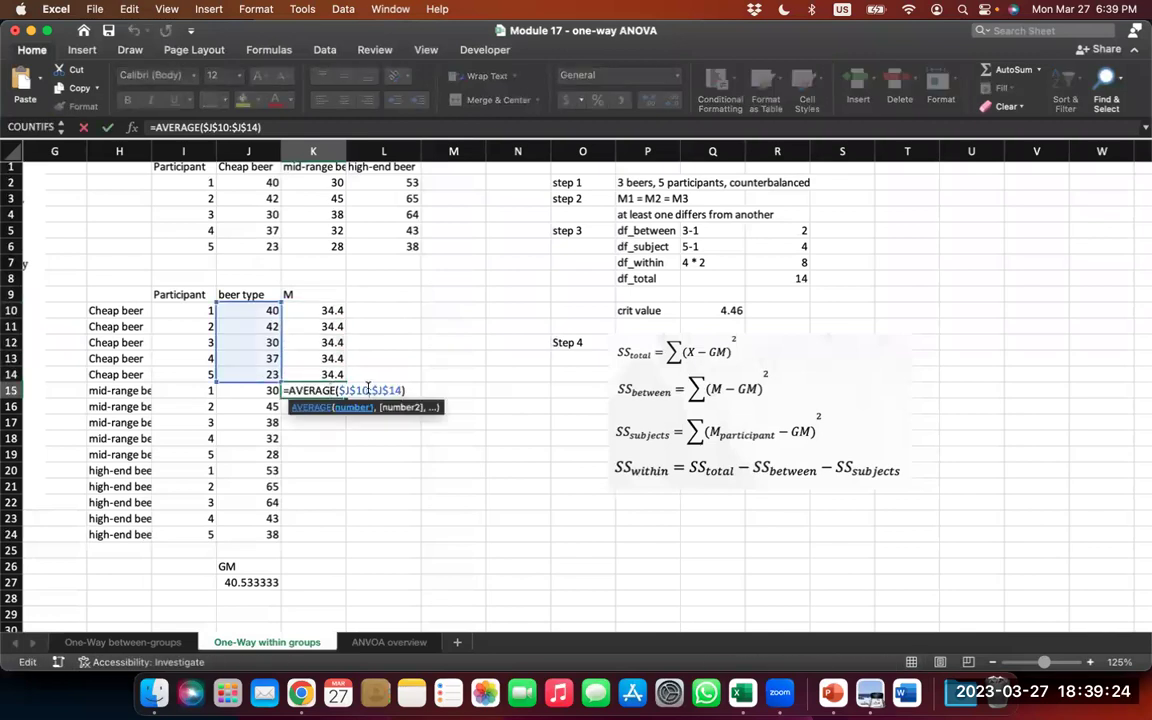
key("Up")
key("Up")
key("Up")
key("Up")
key("Up")
key("Up")
key("Up")
key("Up")
key("Up")
key("Down")
key("Down")
key("Down")
key("Down")
key("Down")
key("Down")
key("Down")
key("Down")
key("Down")
key("Down")
key("Down")
key("Down")
key("Down")
key("Down")
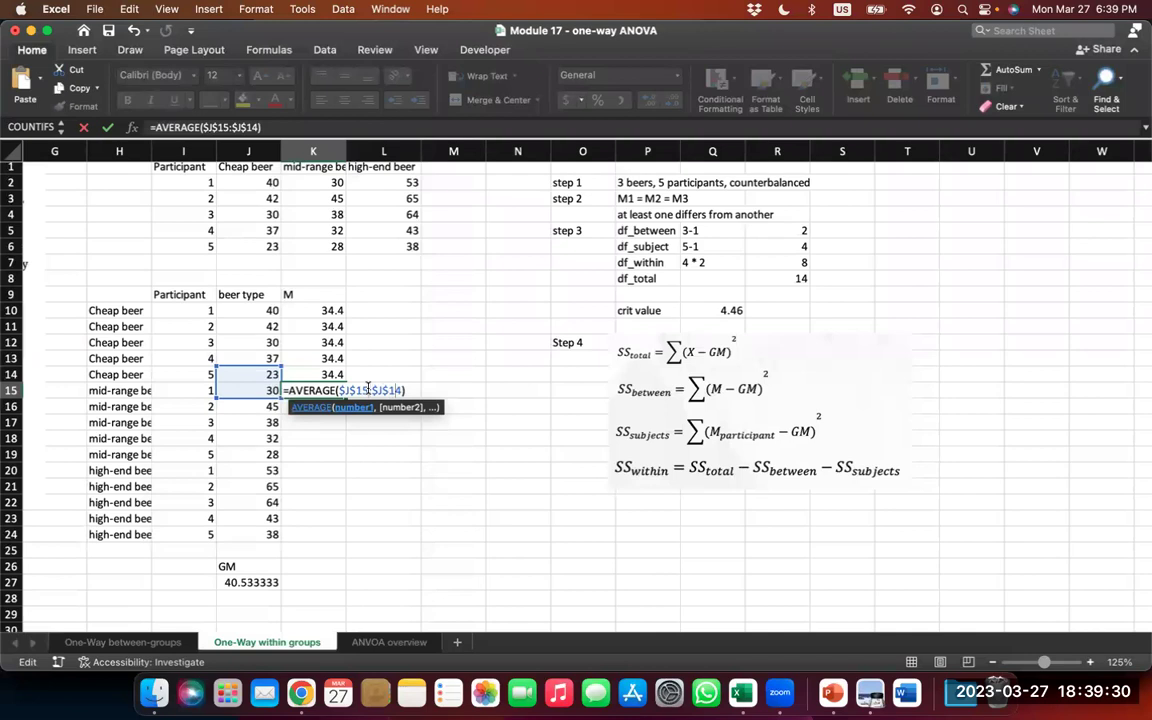
key("shift+Up")
key("shift+Up")
key("shift+Up")
key("shift+Up")
key("shift+Up")
key("shift+Up")
key("shift+Up")
key("shift+Up")
key("shift+Up")
key("shift+Up")
key("shift+Up")
key("shift+Up")
key("shift+Up")
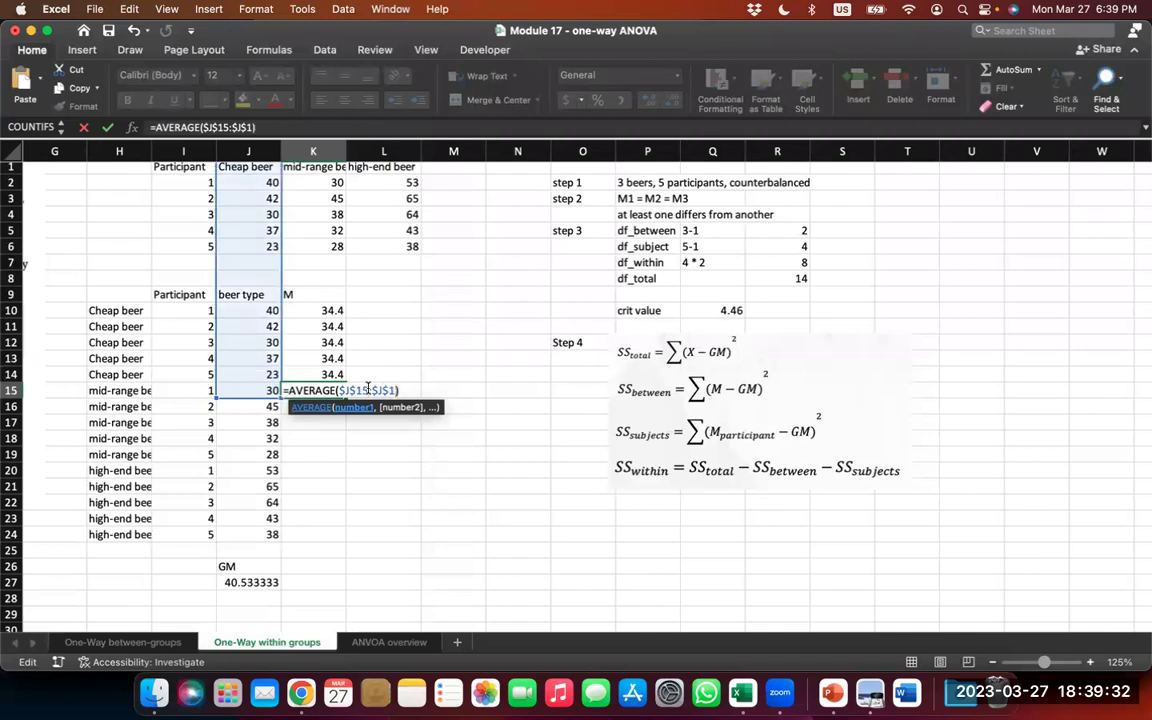
key("shift+Down")
key("shift+Down")
key("shift+Down")
key("shift+Down")
key("shift+Down")
key("shift+Down")
key("shift+Down")
key("shift+Down")
key("shift+Down")
key("shift+Down")
key("shift+Up")
key("shift+Up")
key("shift+Up")
key("shift+Up")
key("shift+Up")
key("shift+Up")
key("shift+Up")
key("shift+Up")
key("shift+Up")
key("shift+Up")
key("shift+Down")
key("shift+Down")
key("shift+Down")
key("shift+Down")
key("shift+Down")
key("shift+Down")
key("shift+Down")
key("shift+Down")
key("shift+Down")
key("shift+Down")
key("shift+Down")
key("shift+Down")
key("shift+Down")
key("shift+Down")
key("shift+Down")
key("shift+Down")
key("shift+Down")
key("shift+Down")
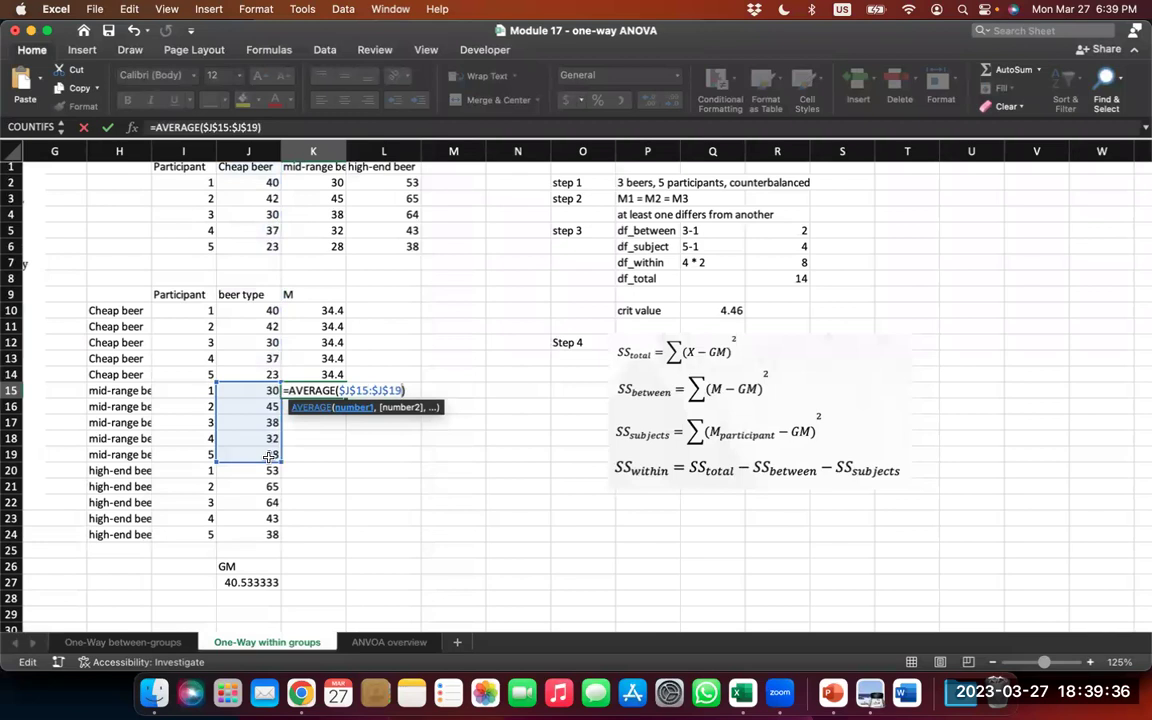
key("Return")
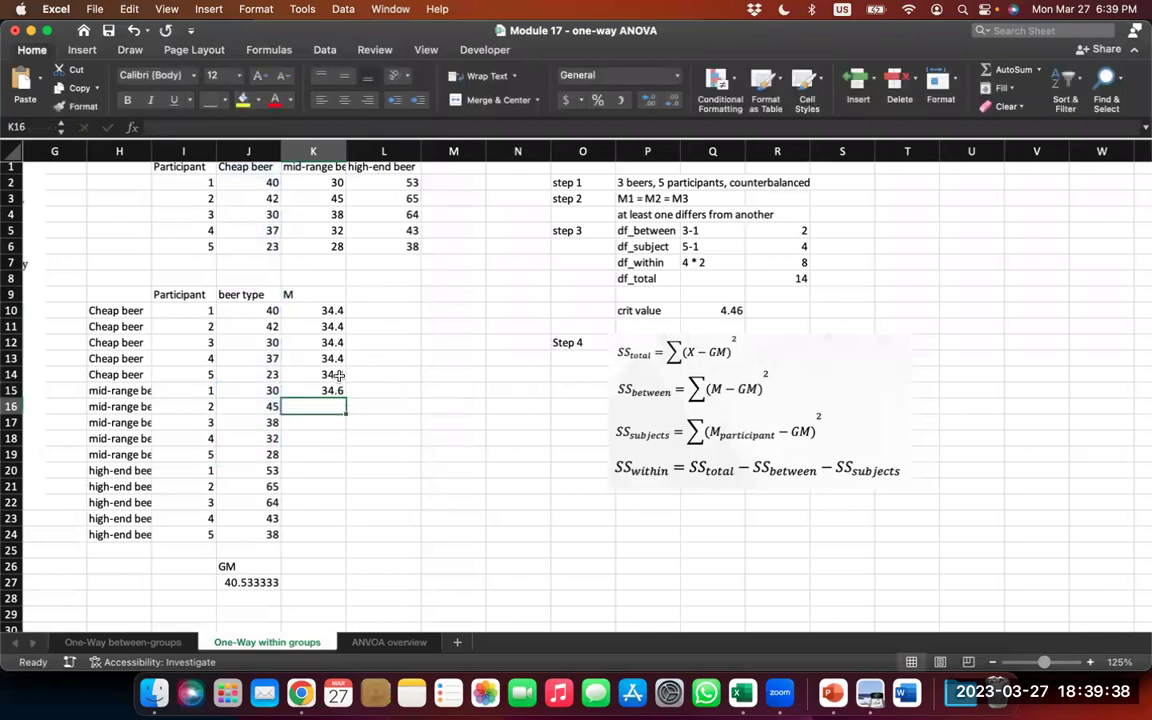
left_click(320, 390)
left_click_drag(337, 395, 338, 476)
- Change the K20 formula to =AVERAGE($J$20:$J$24) for the high-end beer mean and fill it down through K24
left_click(335, 470)
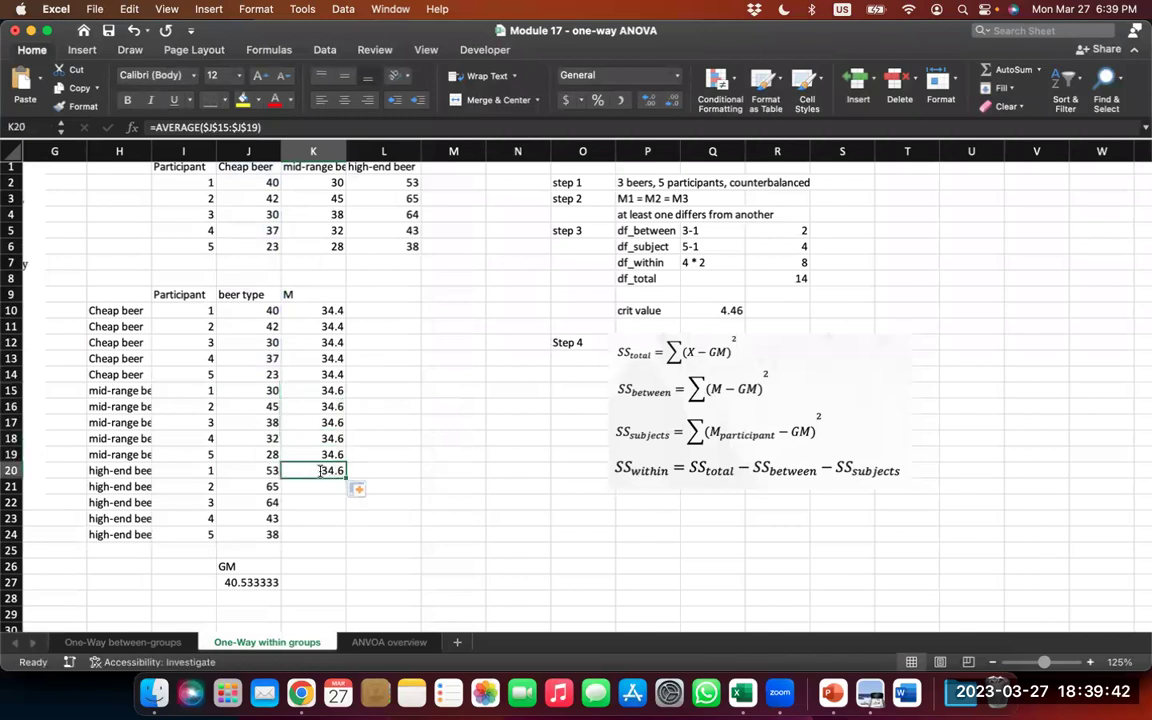
double_click(335, 470)
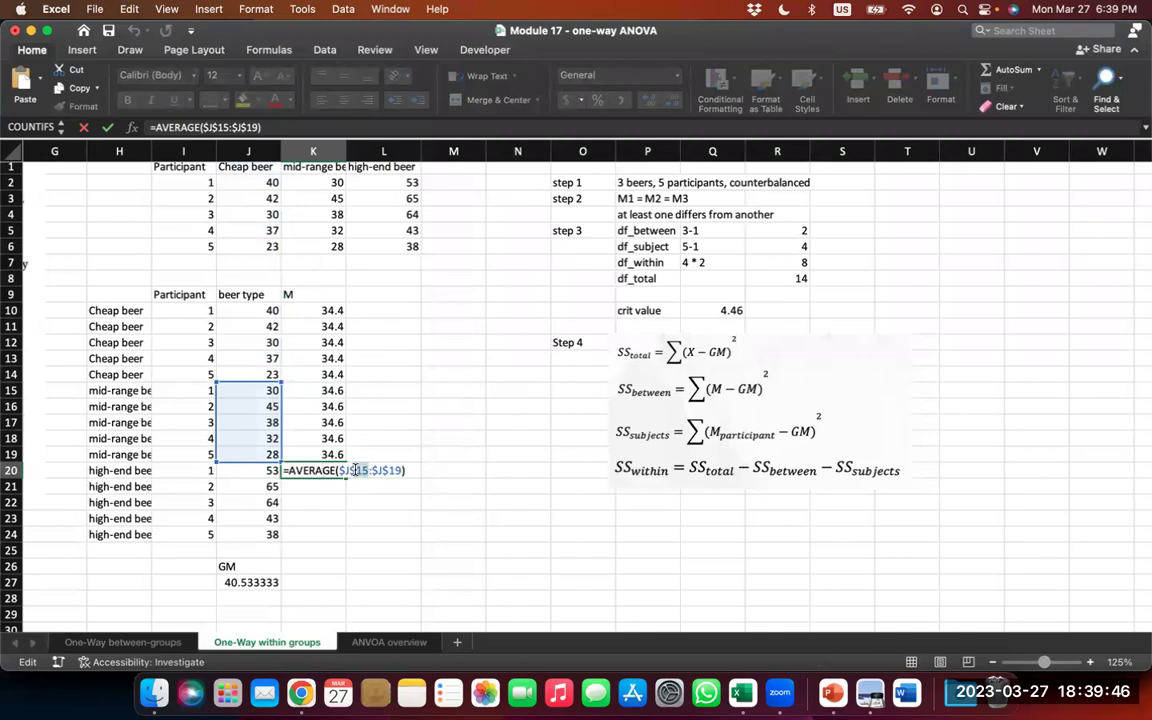
type("$J$20:")
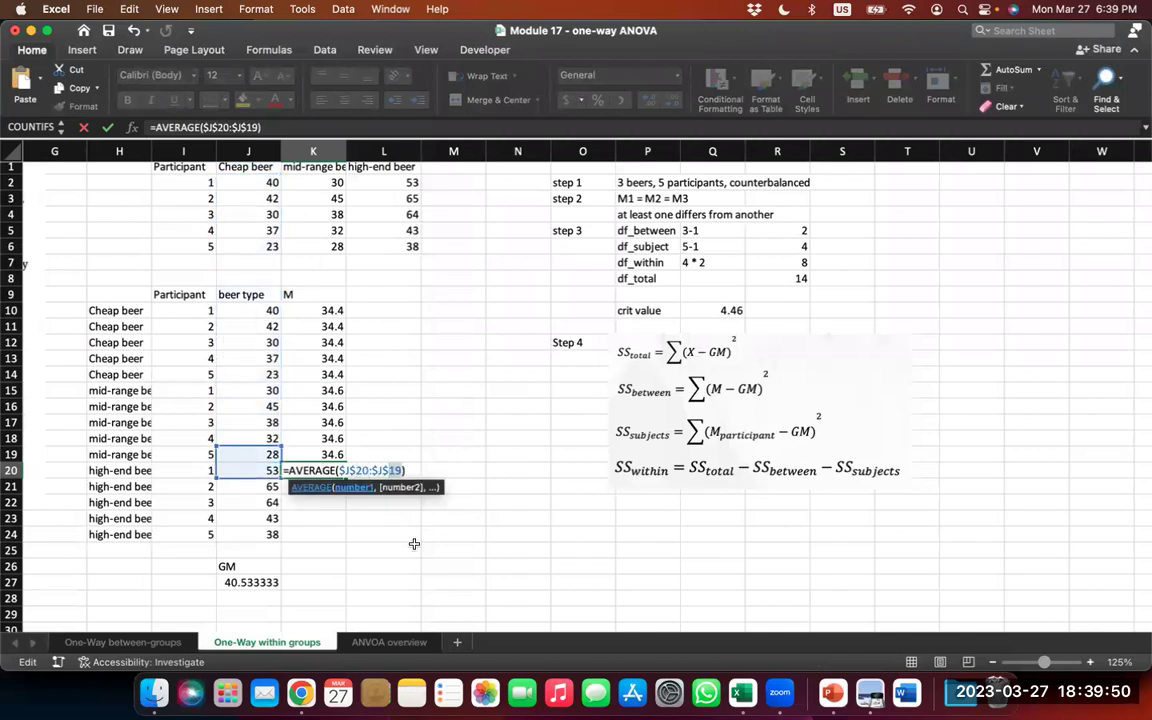
type("$J$24")
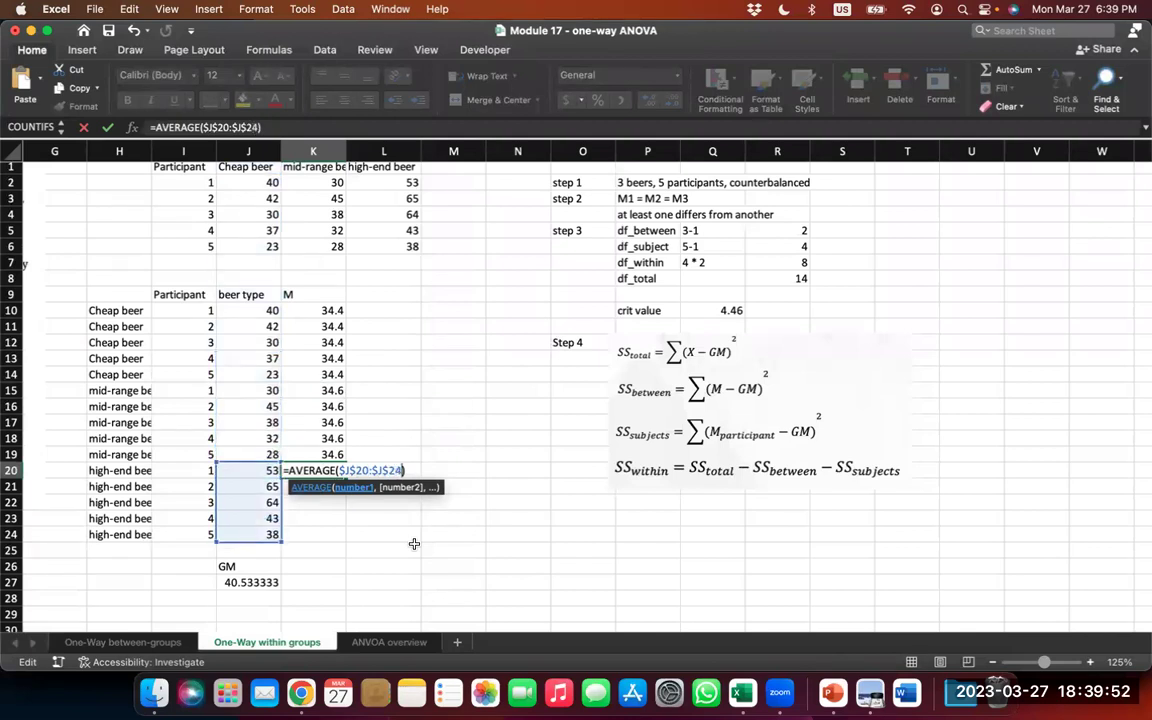
key("Return")
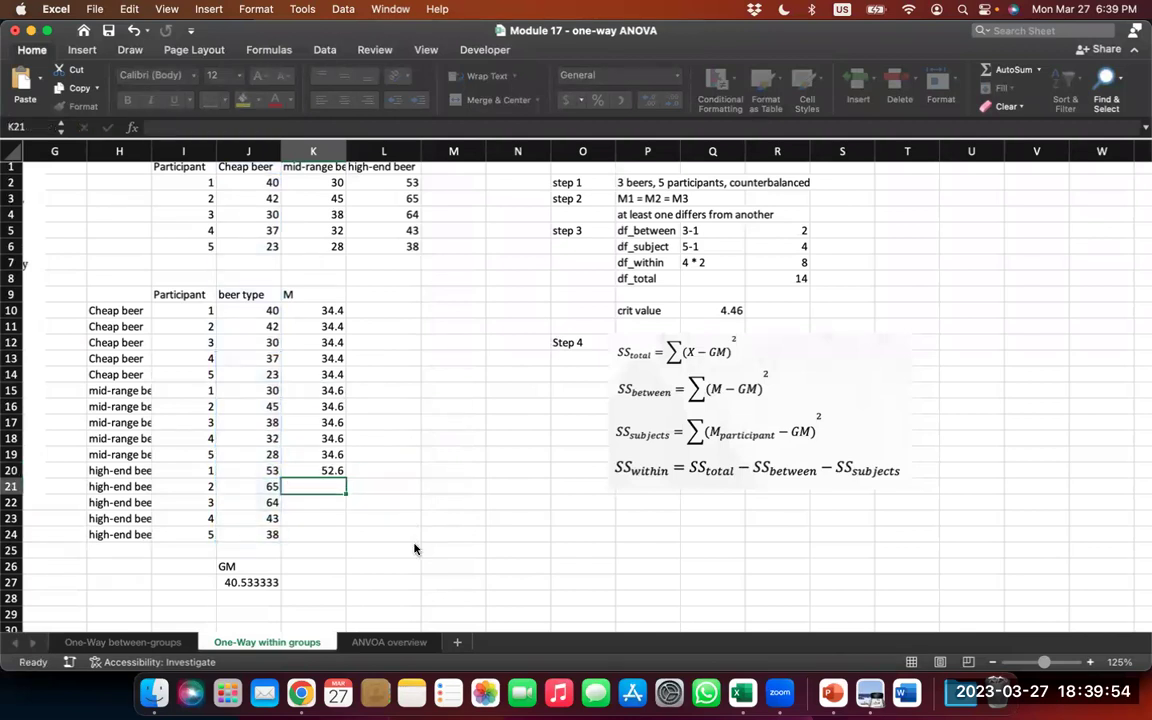
left_click(340, 472)
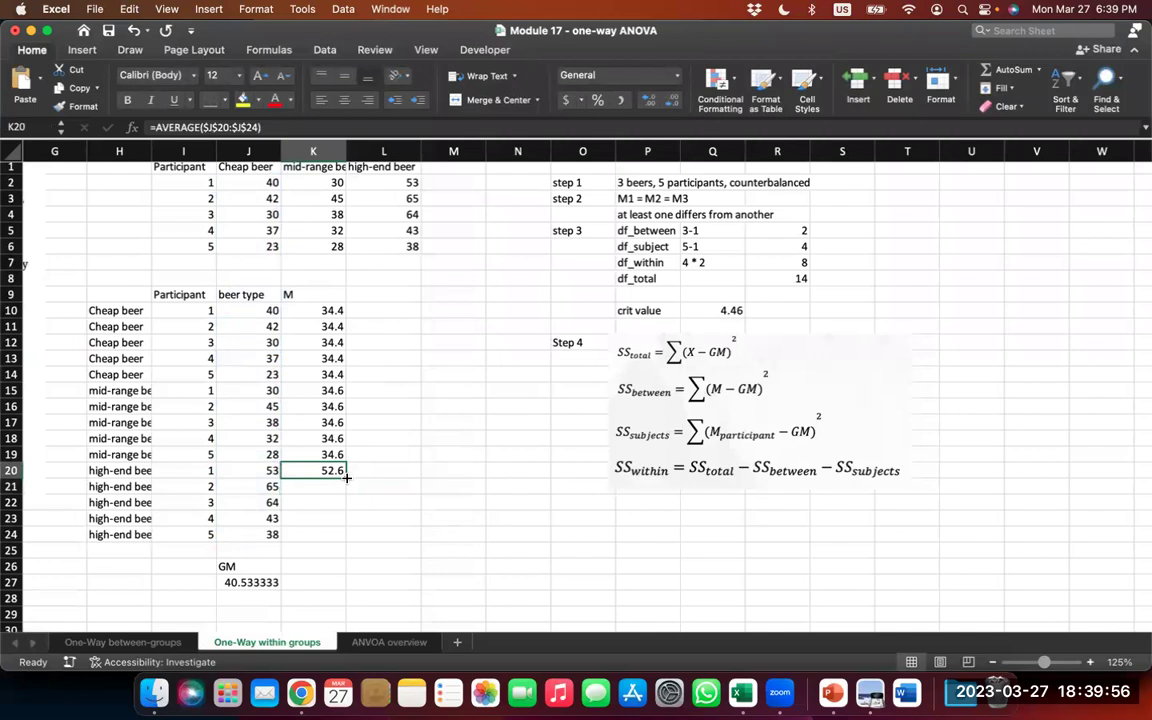
left_click_drag(346, 478, 346, 540)
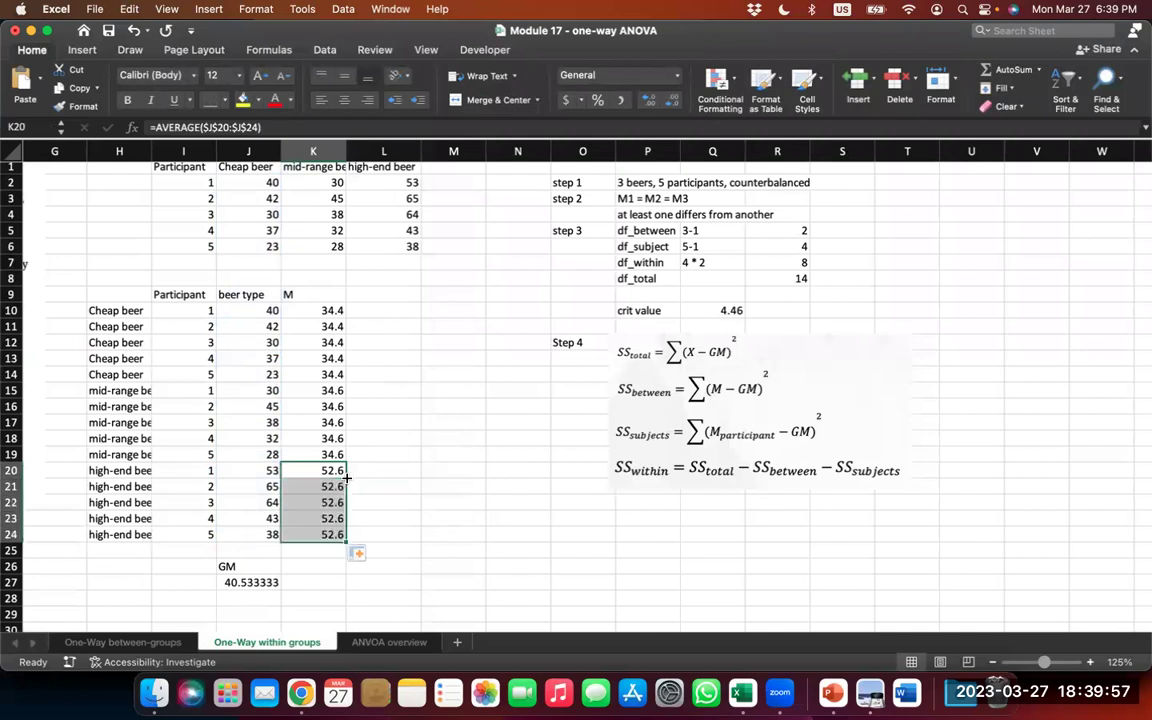
- Show the K10 formula =AVERAGE($J$10:$J$14) as plain text in K25 and widen column K to fit it
left_click(313, 581)
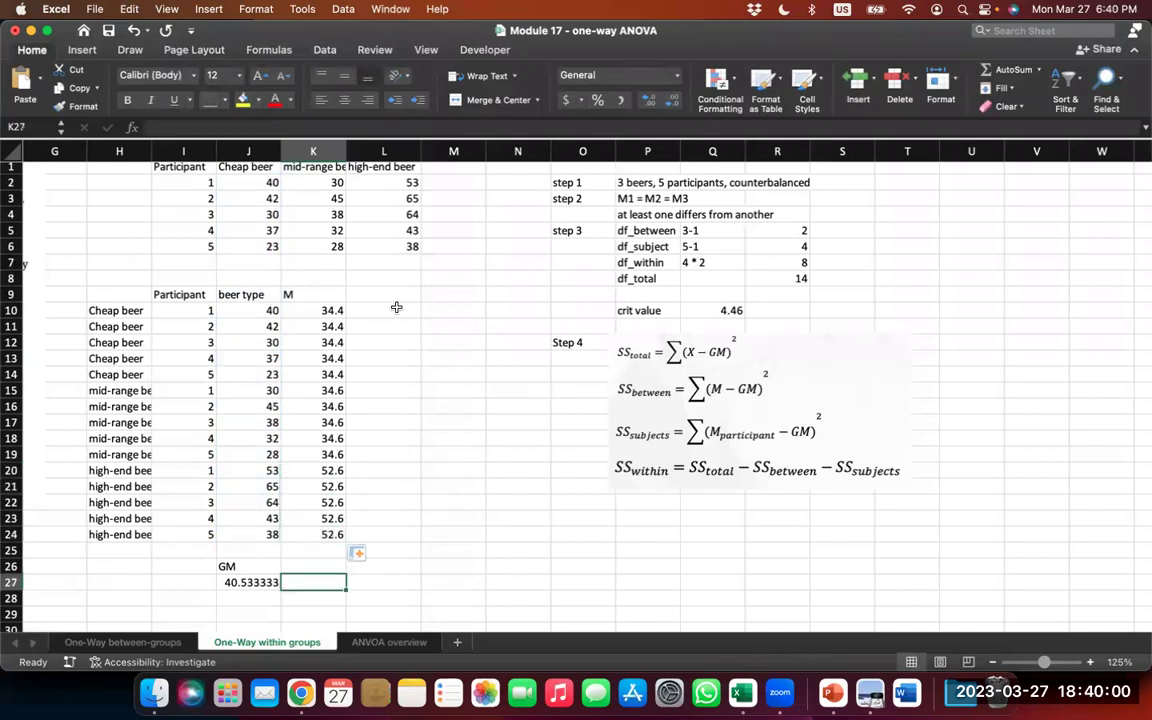
left_click_drag(312, 310, 310, 390)
left_click(312, 310)
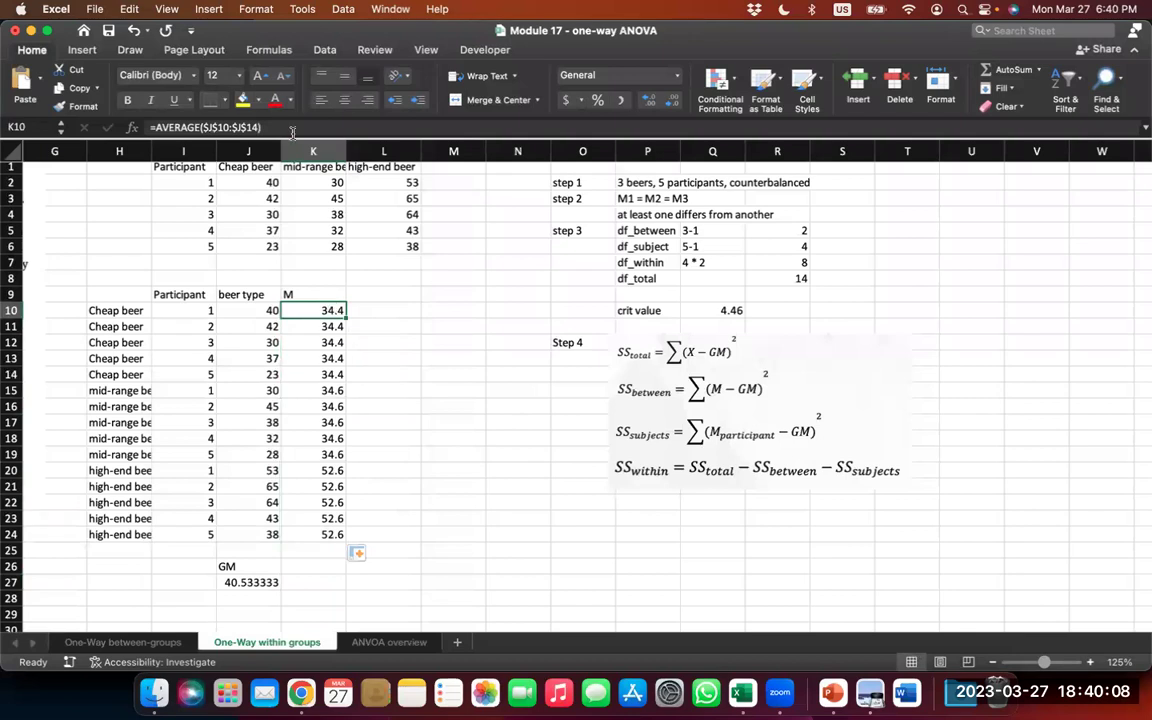
double_click(312, 310)
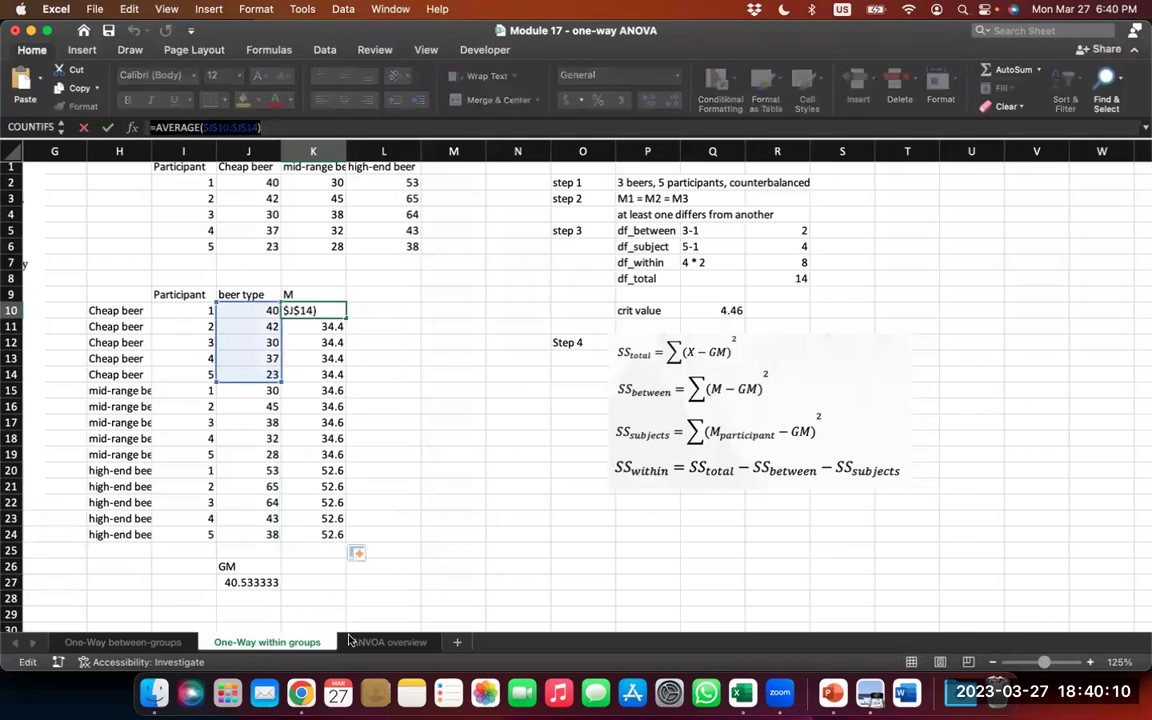
left_click(316, 550)
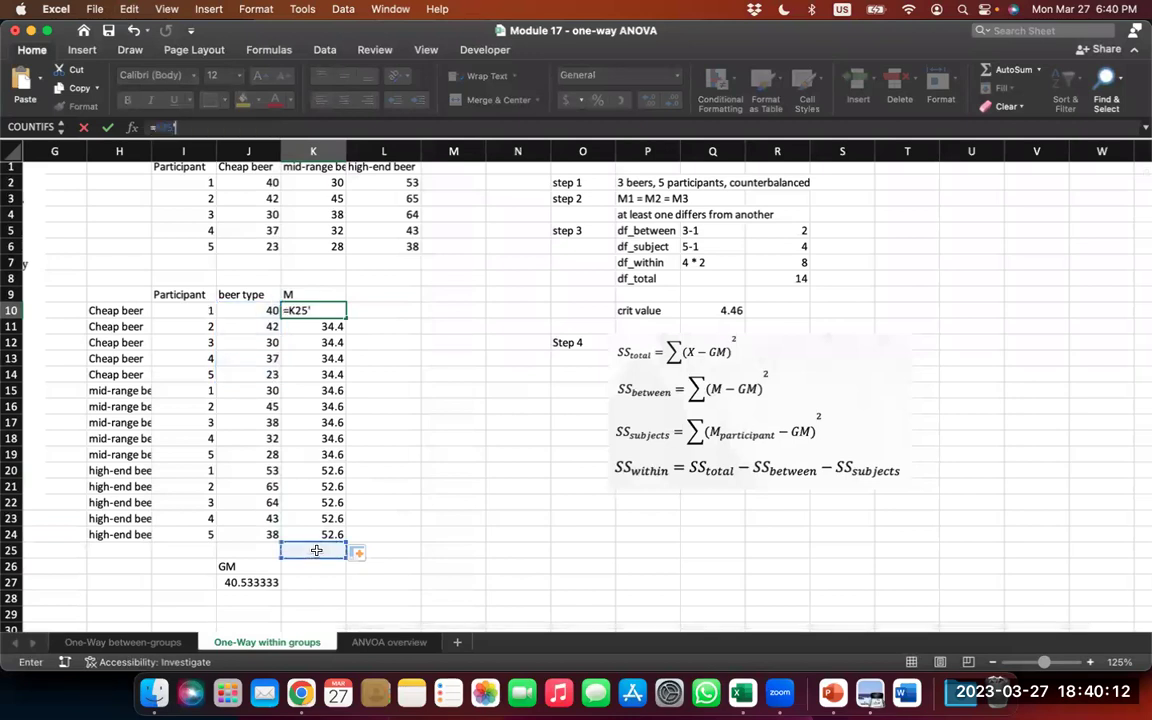
key("Escape")
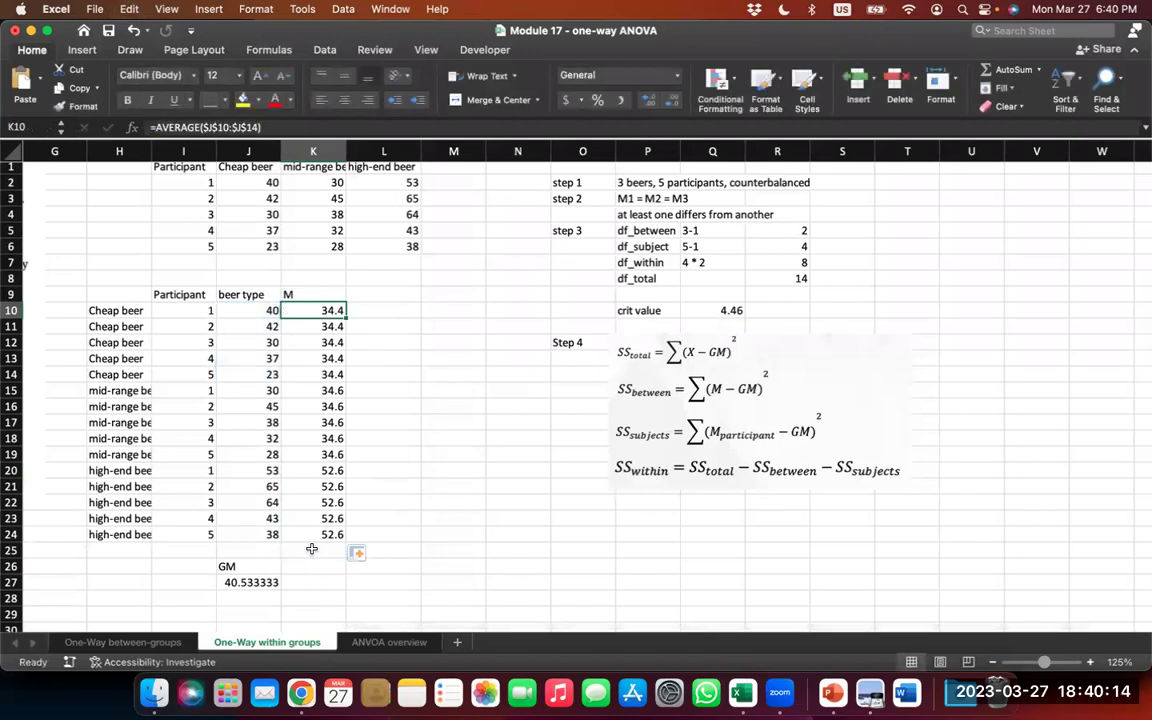
left_click(312, 549)
type("=AVERAGE($J$10:$J$14)")
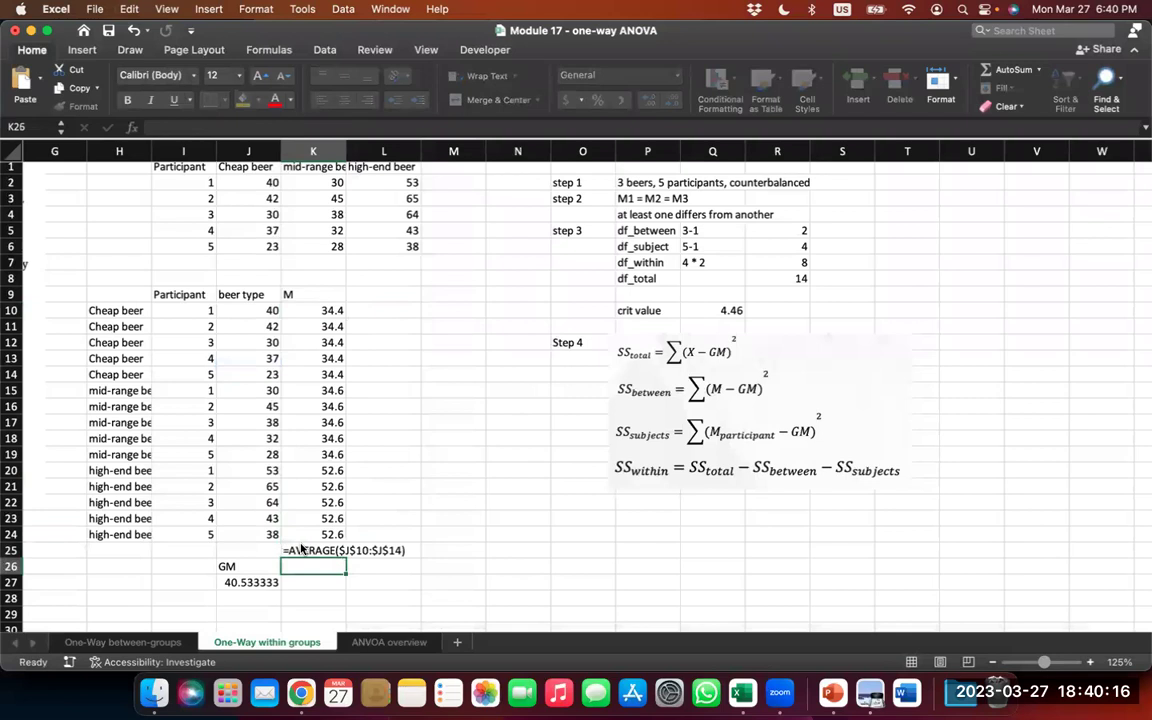
key("Return")
left_click_drag(346, 150, 411, 150)
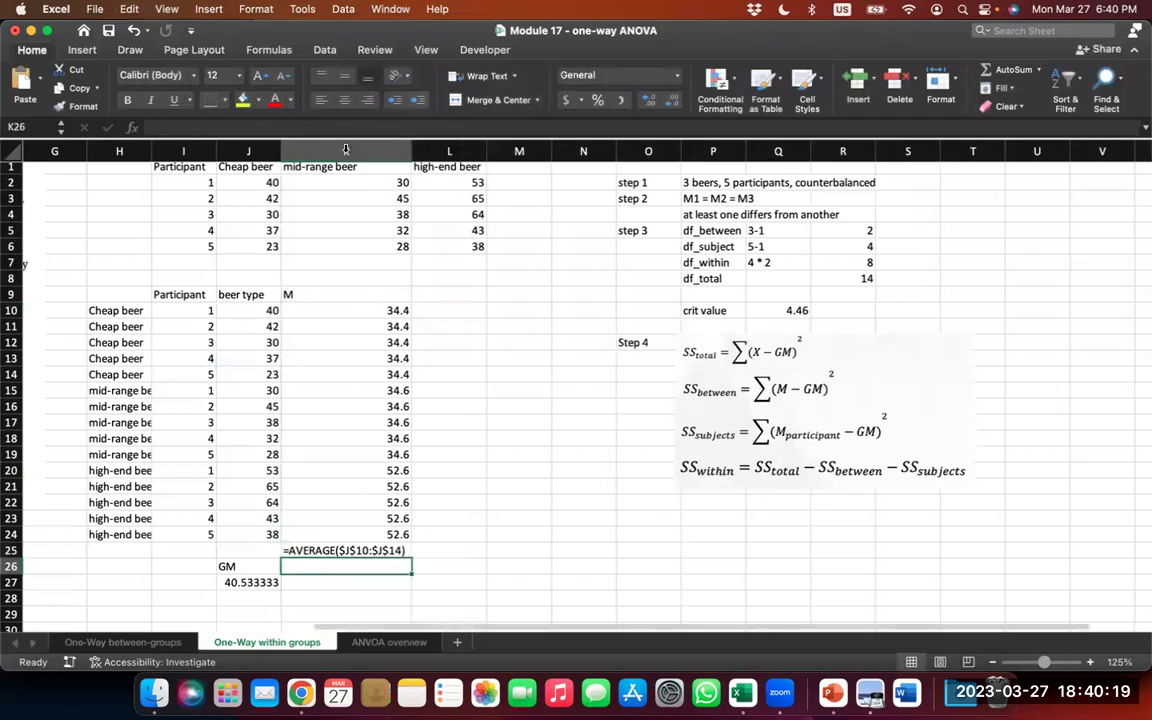
- Label L9 as M_participant to head a new column for the participant means
left_click(448, 297)
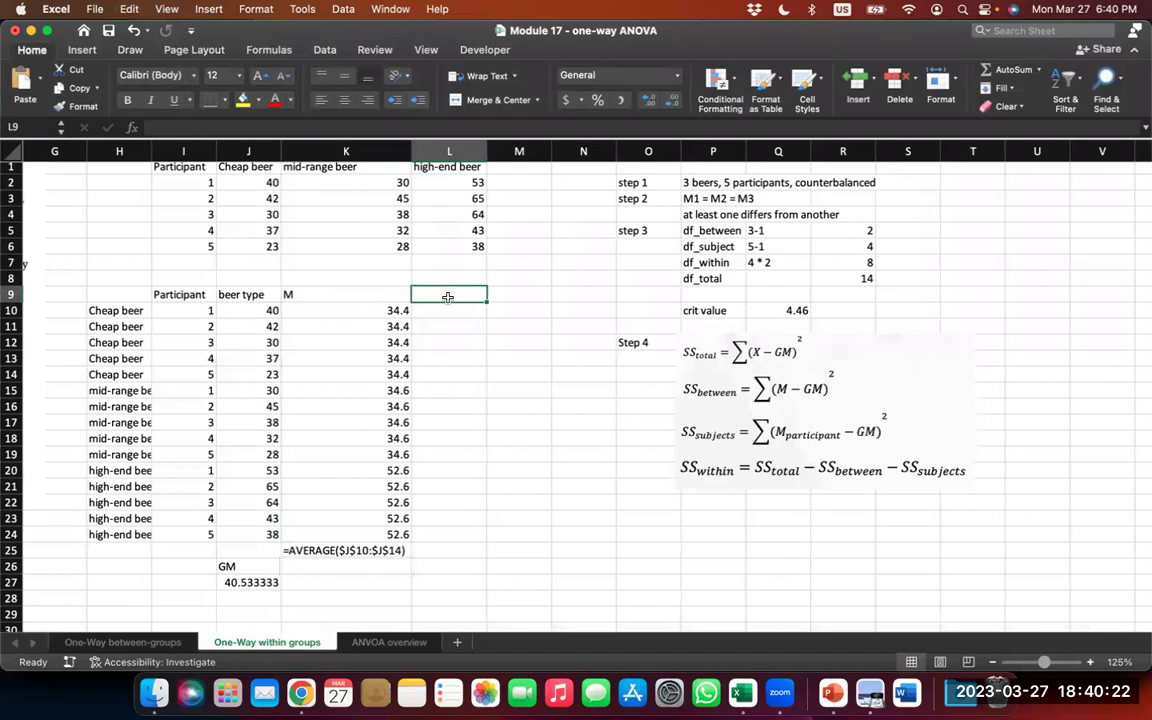
type("M_par")
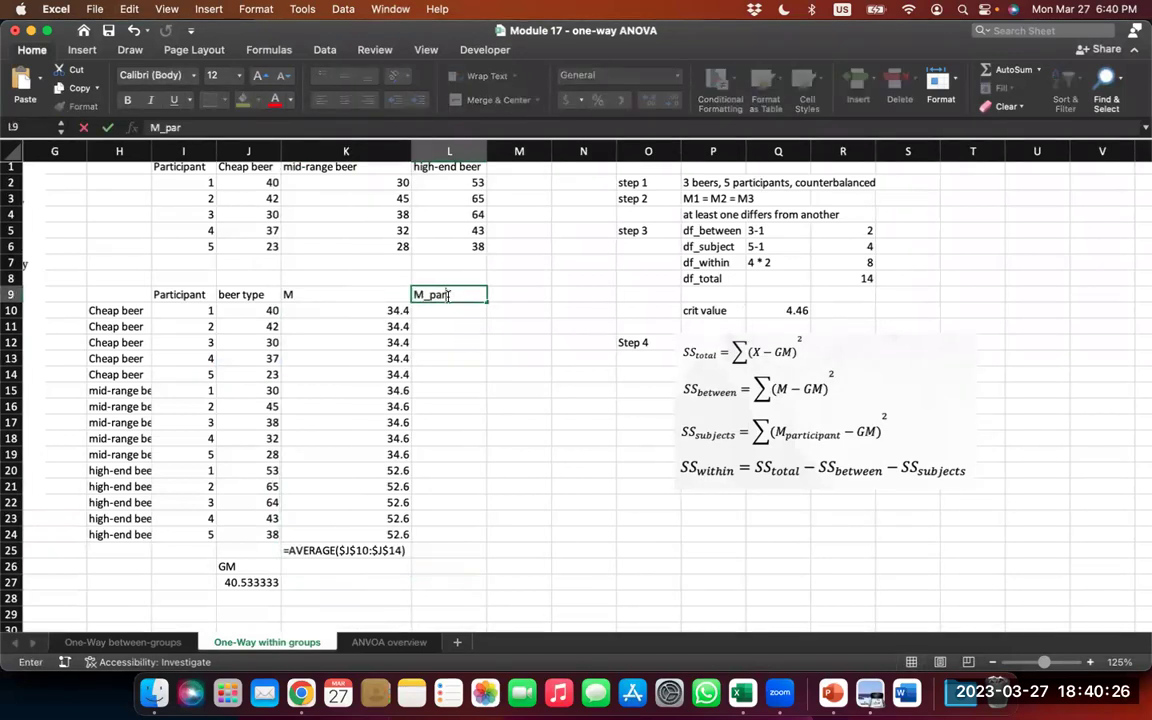
type("ticipant")
key("Return")
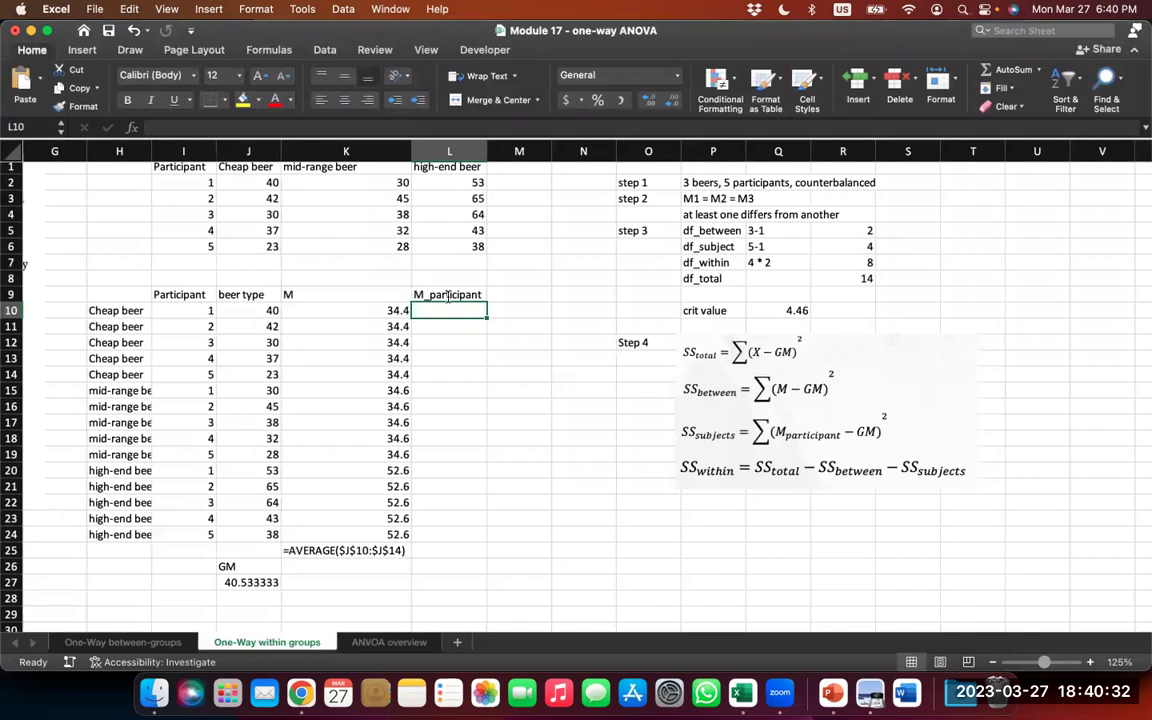
- Write the formula =average(K10,K15,K20) in L10 for participant 1
type("=average(")
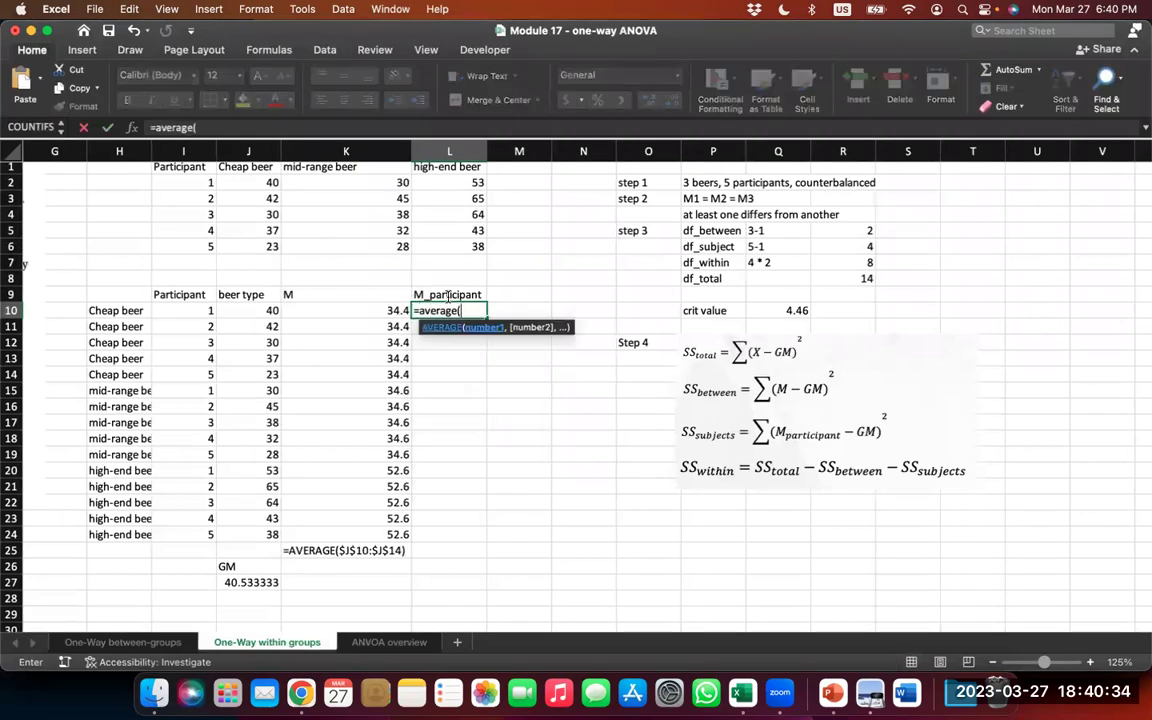
left_click(385, 310)
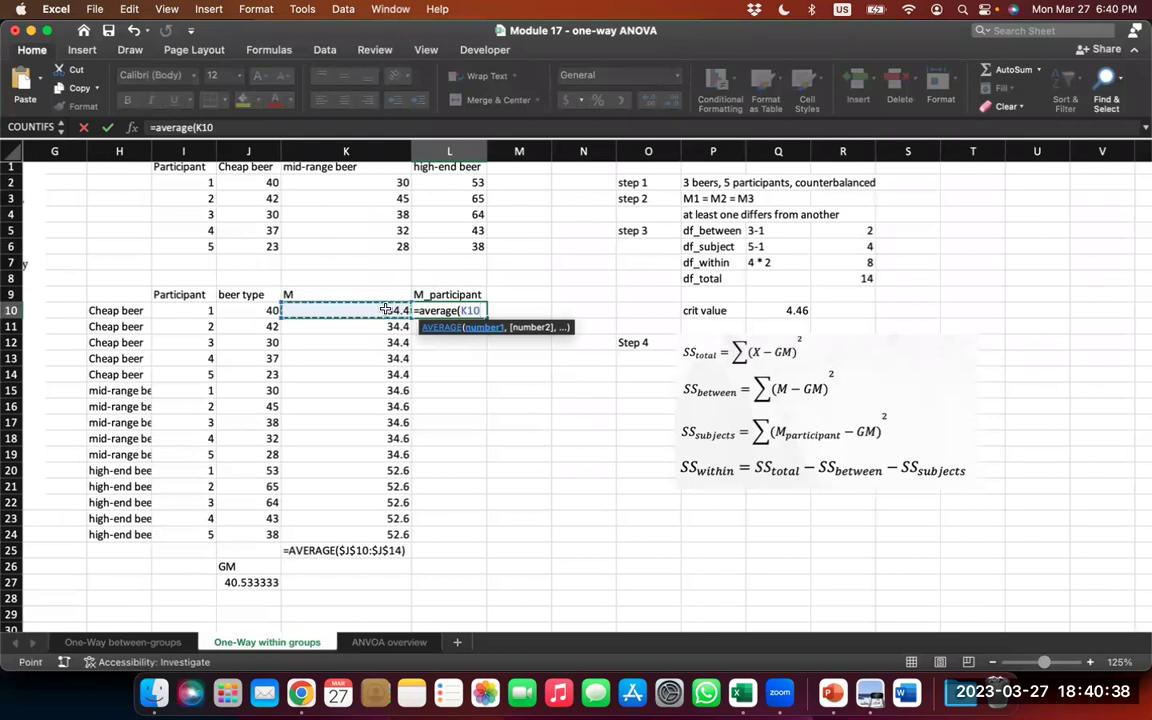
type(",")
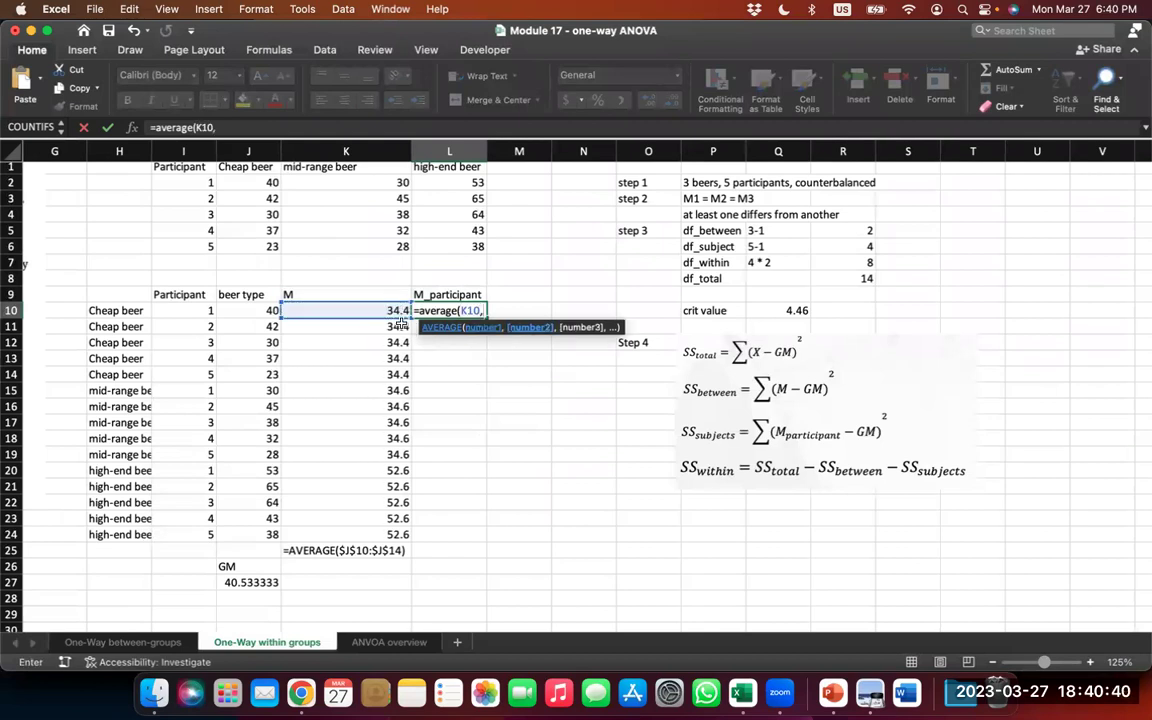
left_click(376, 392)
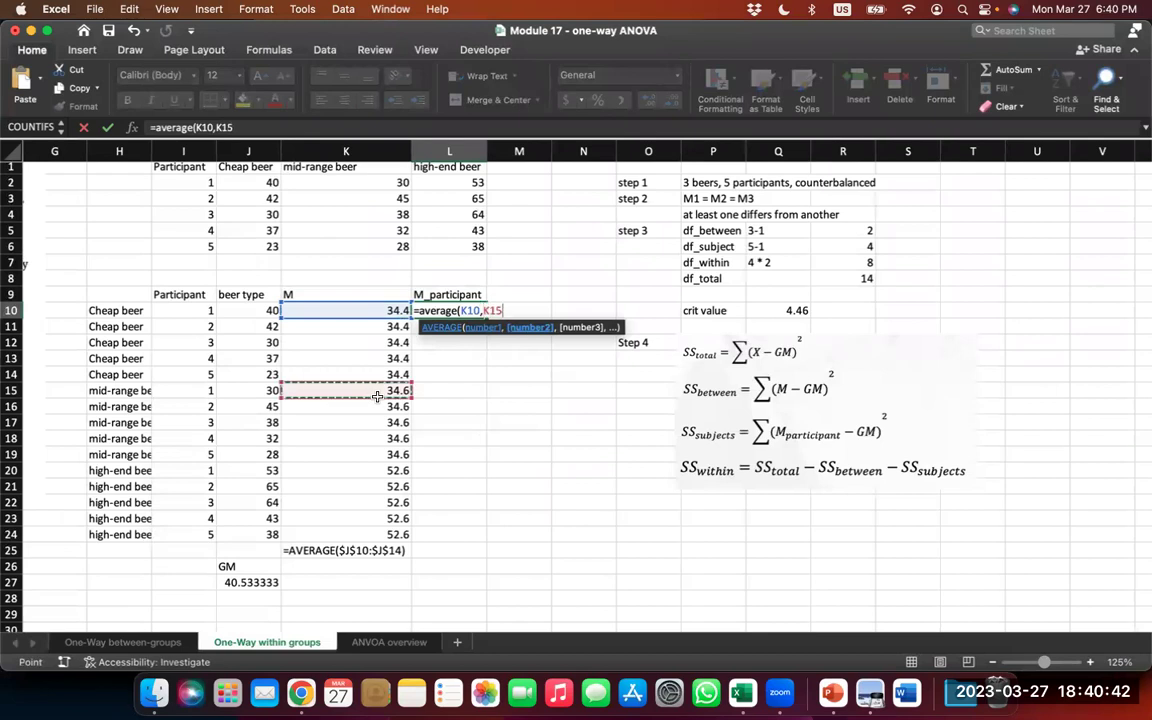
type(",")
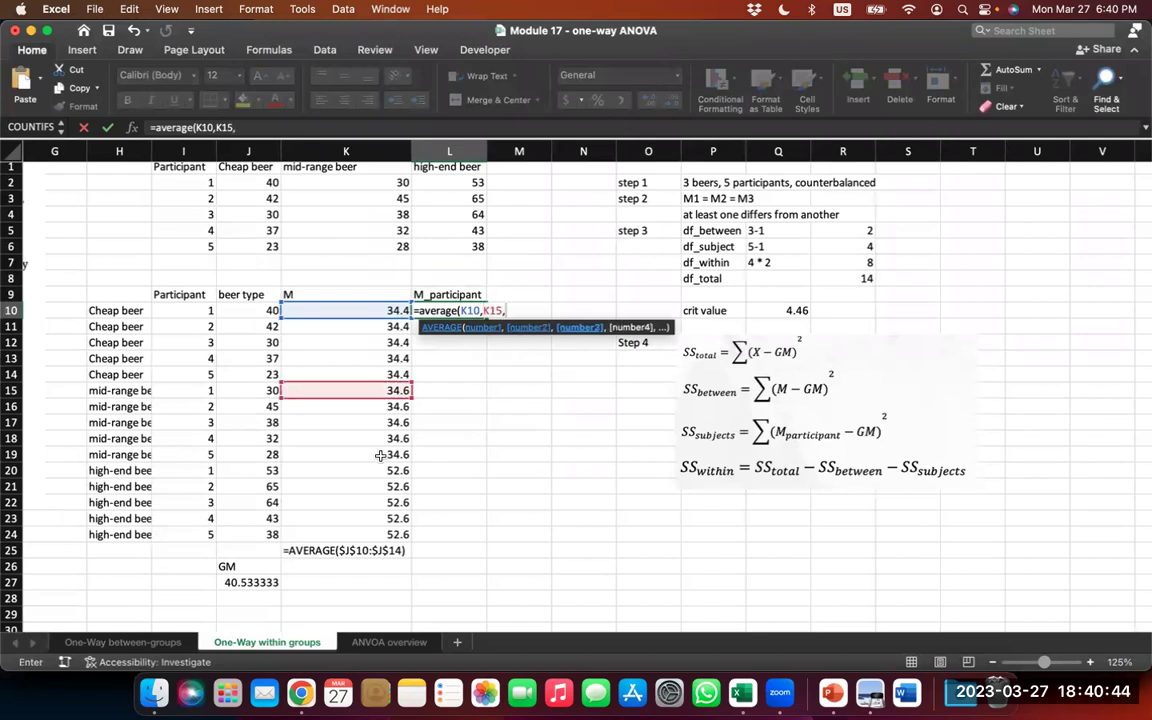
left_click(352, 473)
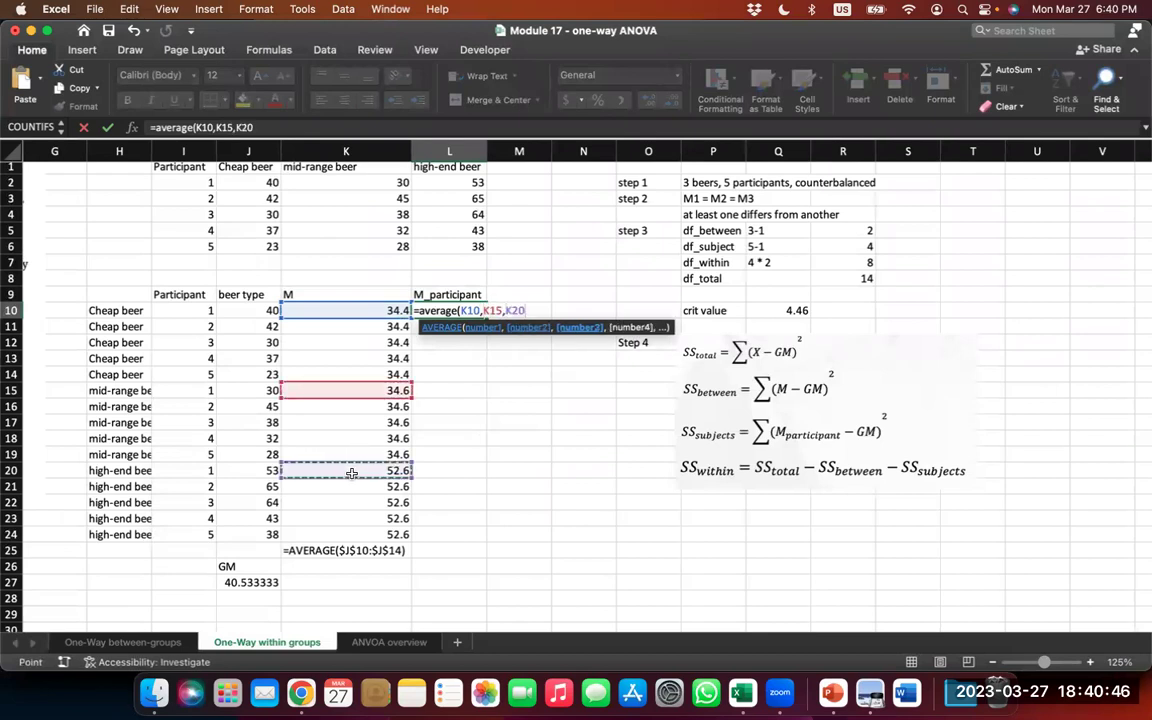
type(")")
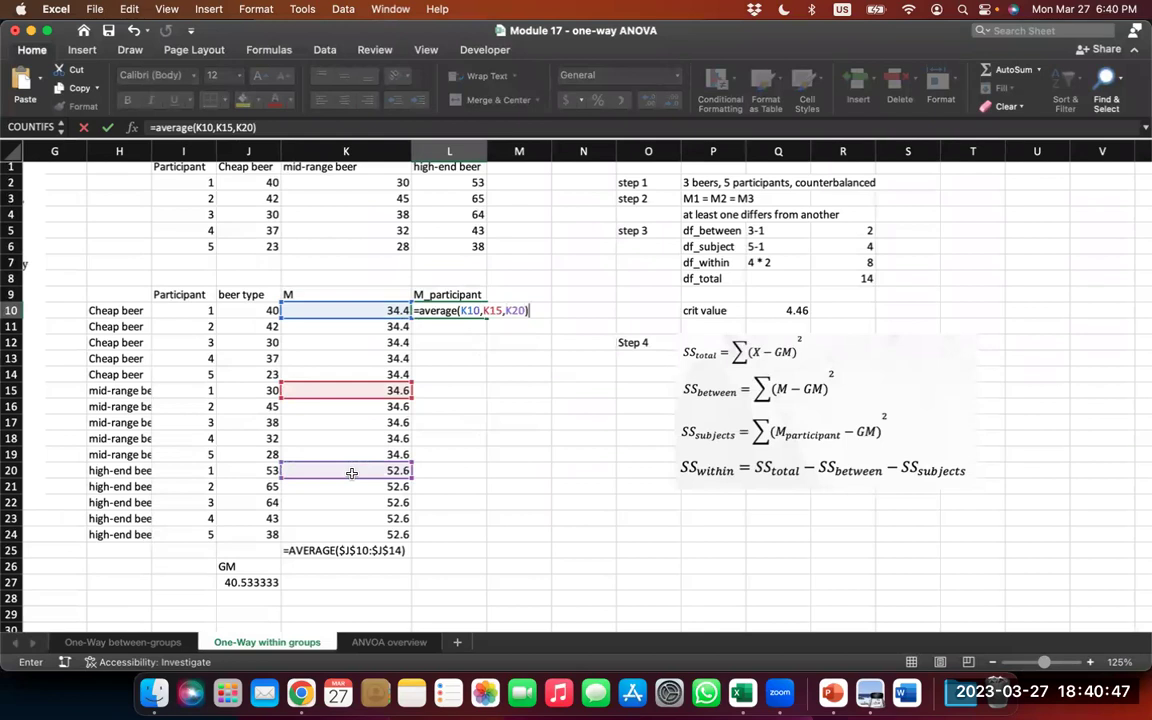
- Make the references in the L10 formula absolute so it is =average($K$10,$K$15,$K$20), and enter it
left_click(460, 311)
type("$")
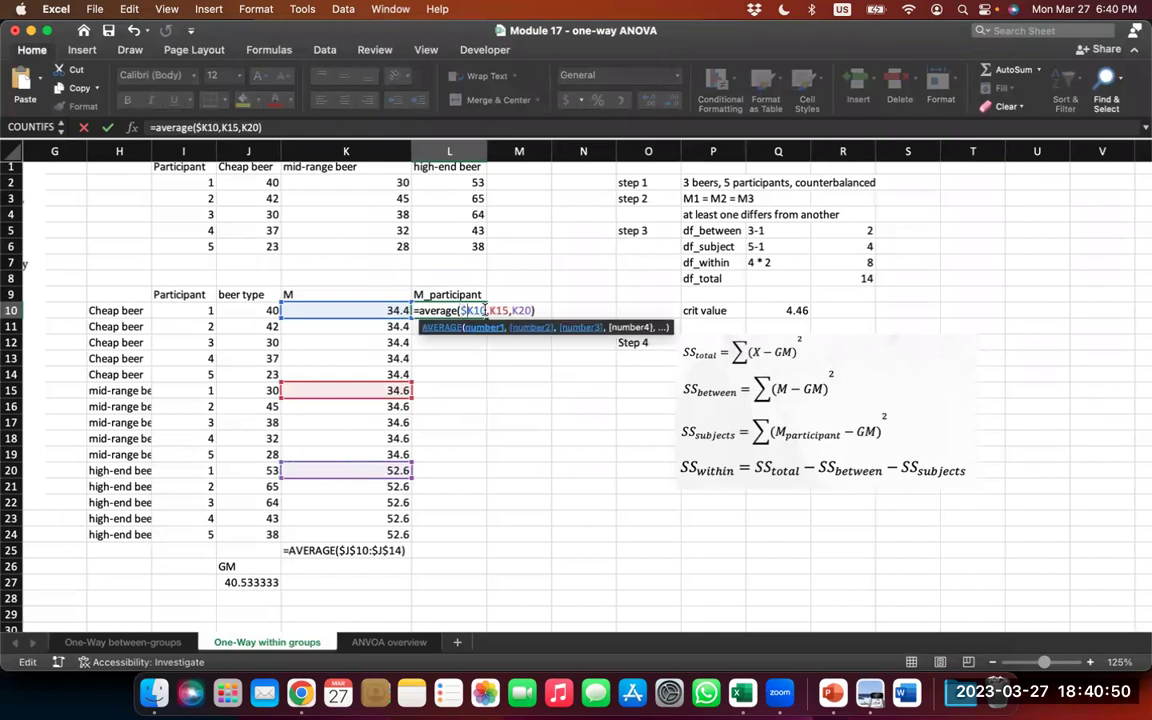
left_click(473, 311)
type("$")
left_click(495, 311)
type("$")
left_click(509, 311)
type("$K$")
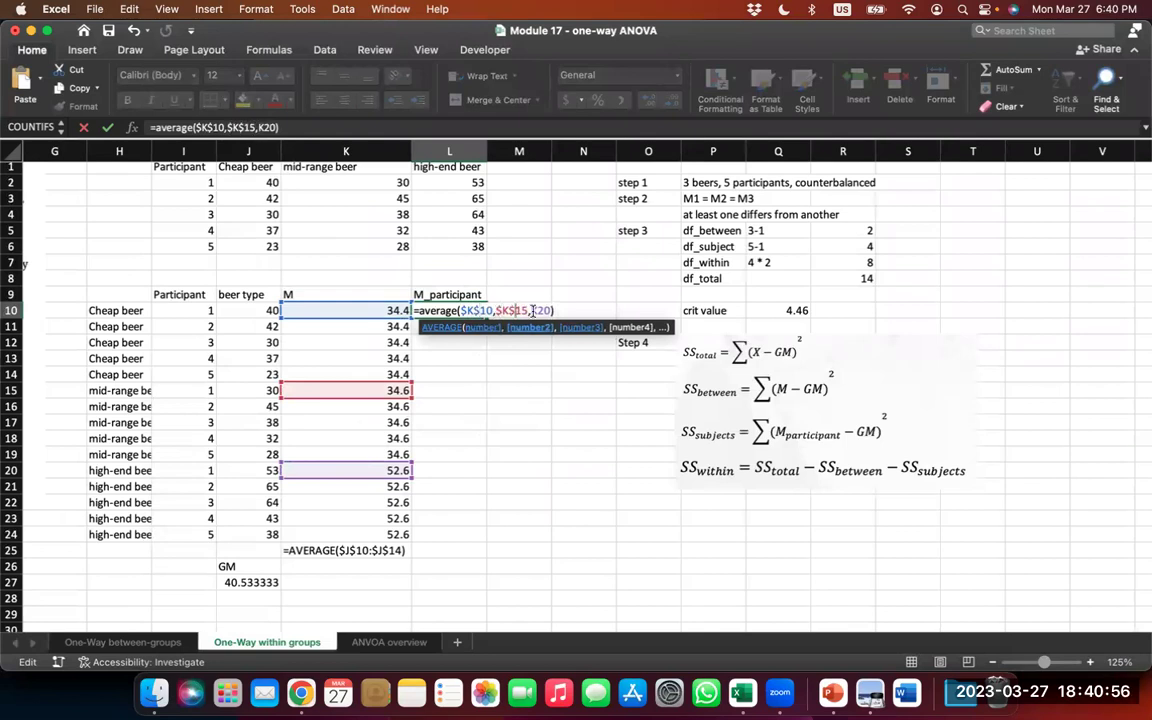
left_click(532, 311)
type("$")
left_click(547, 311)
type("$K$")
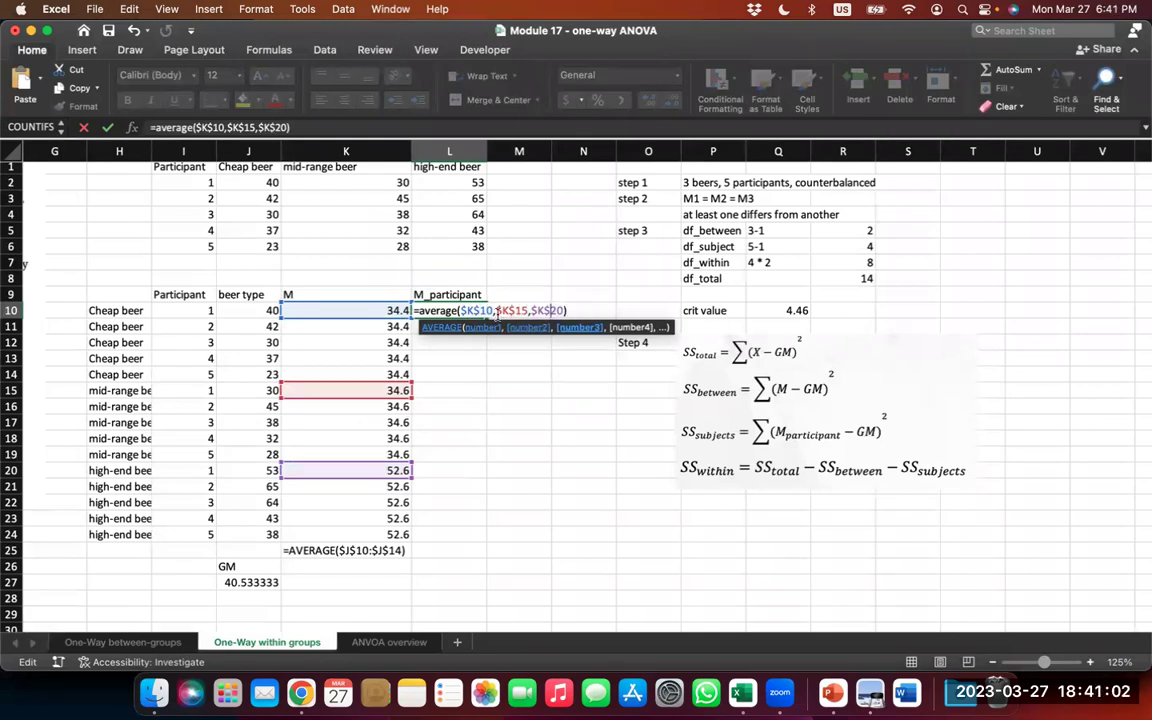
key("Return")
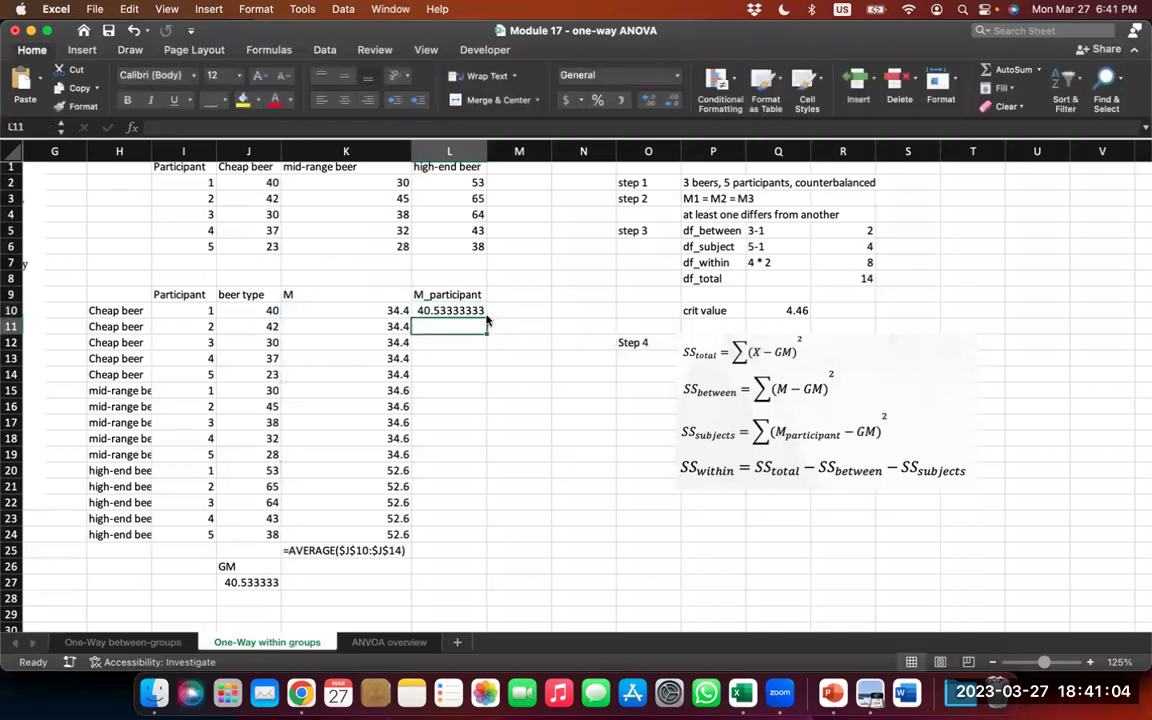
- Copy the L10 formula into L11 and change it to =AVERAGE($K$11,$K$16,$K$21) for participant 2
left_click(451, 312)
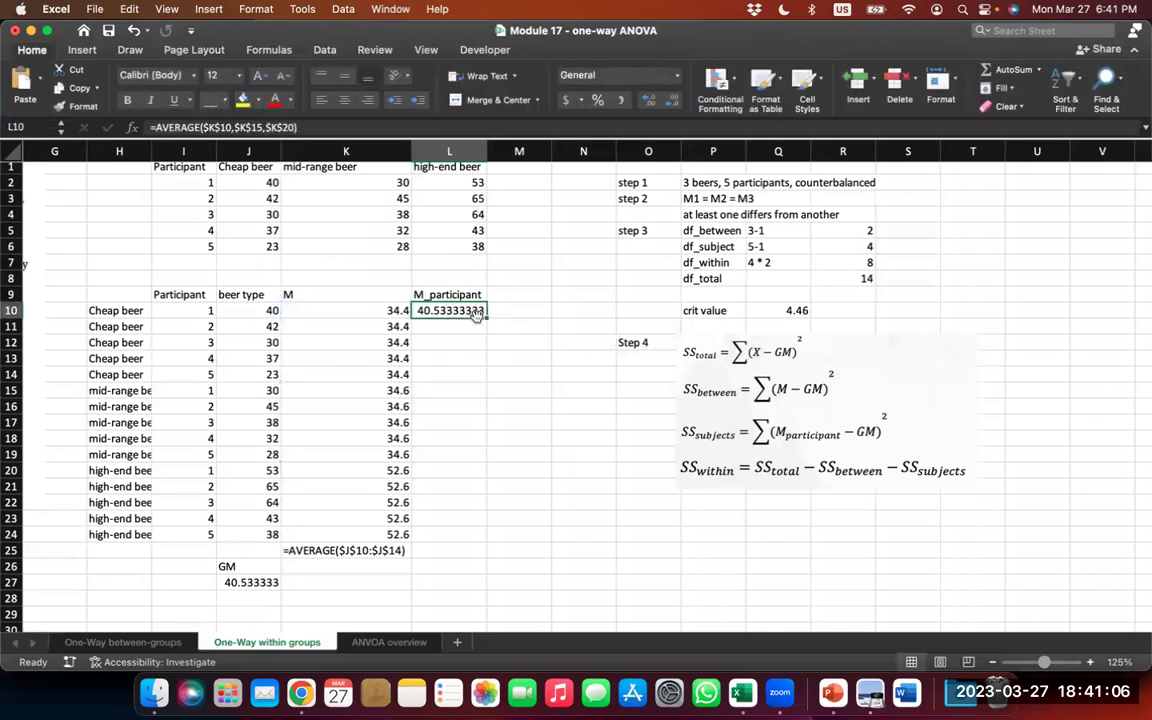
key("super+c")
key("super+v")
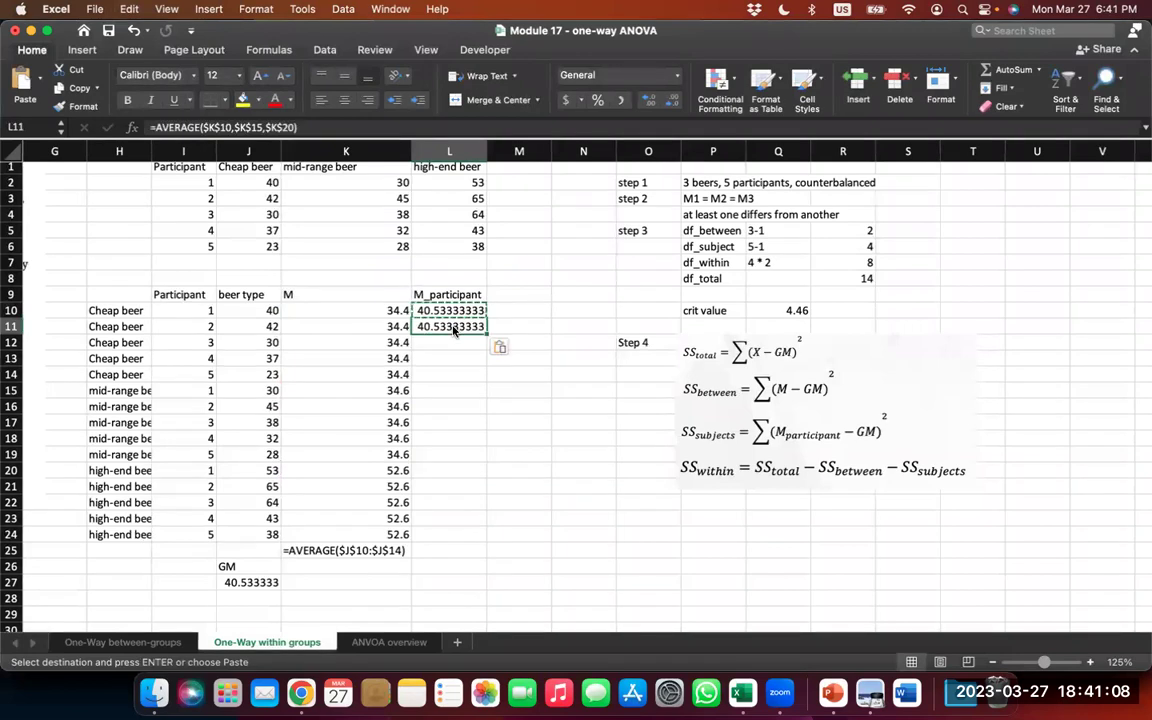
double_click(452, 326)
left_click(501, 326)
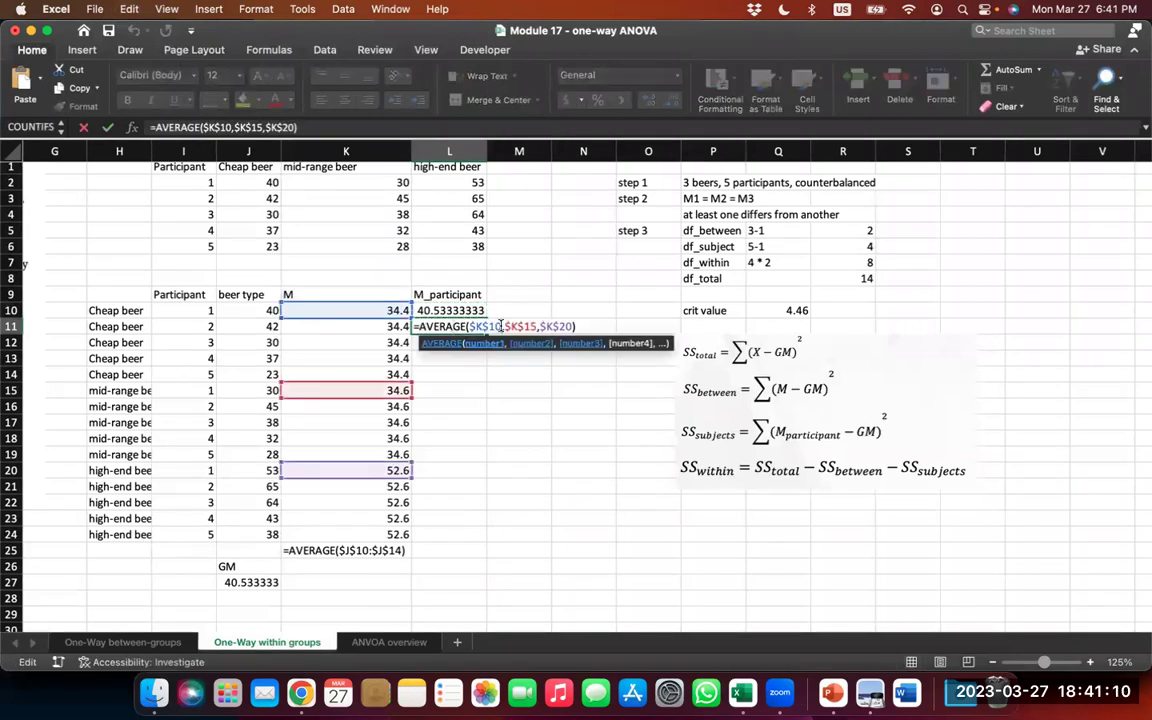
key("BackSpace")
type("1")
key("Right")
key("Right")
key("Right")
key("Right")
key("Right")
key("Right")
key("BackSpace")
type("6")
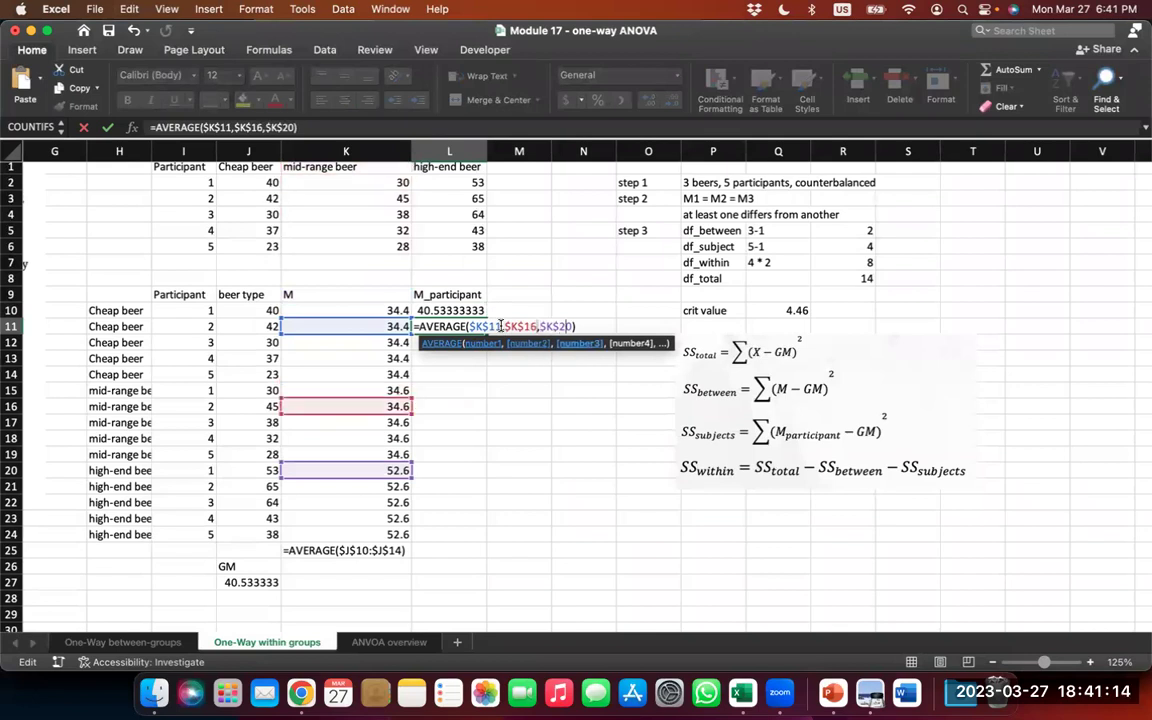
key("Right")
key("Right")
key("Right")
key("Right")
key("Right")
key("Right")
key("BackSpace")
type("1")
key("Return")
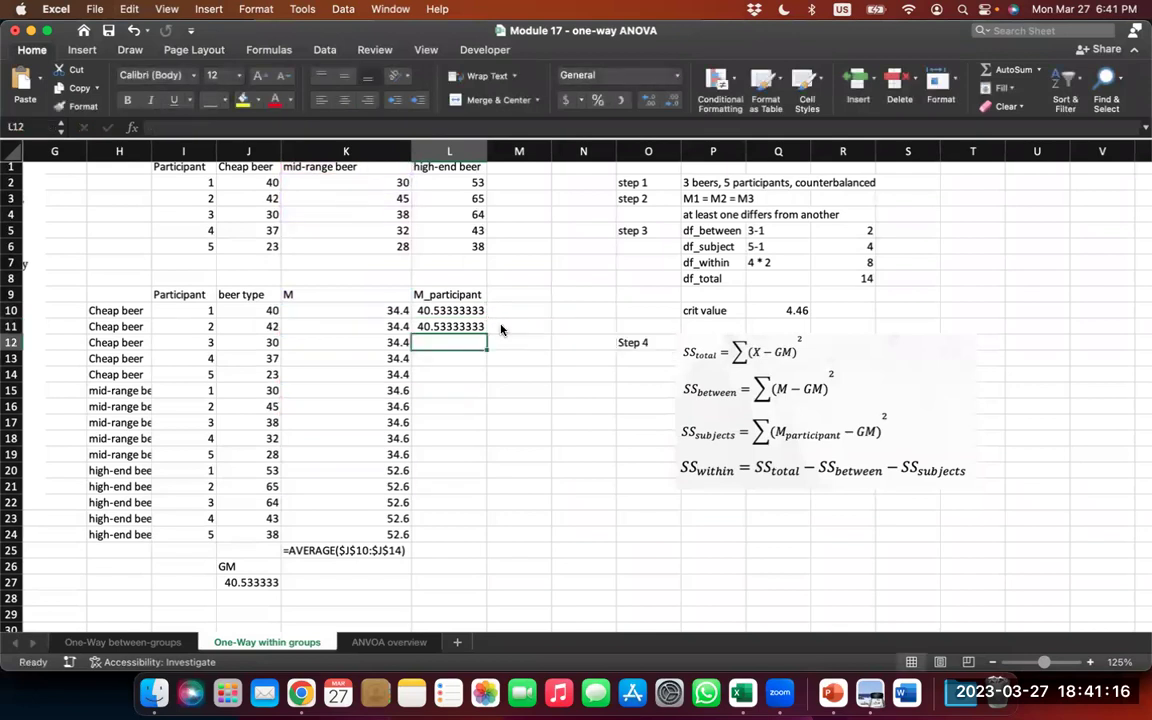
- Copy the L11 formula into L12 and check which cells the L11 and L10 formulas reference
key("super+c")
key("Down")
key("super+v")
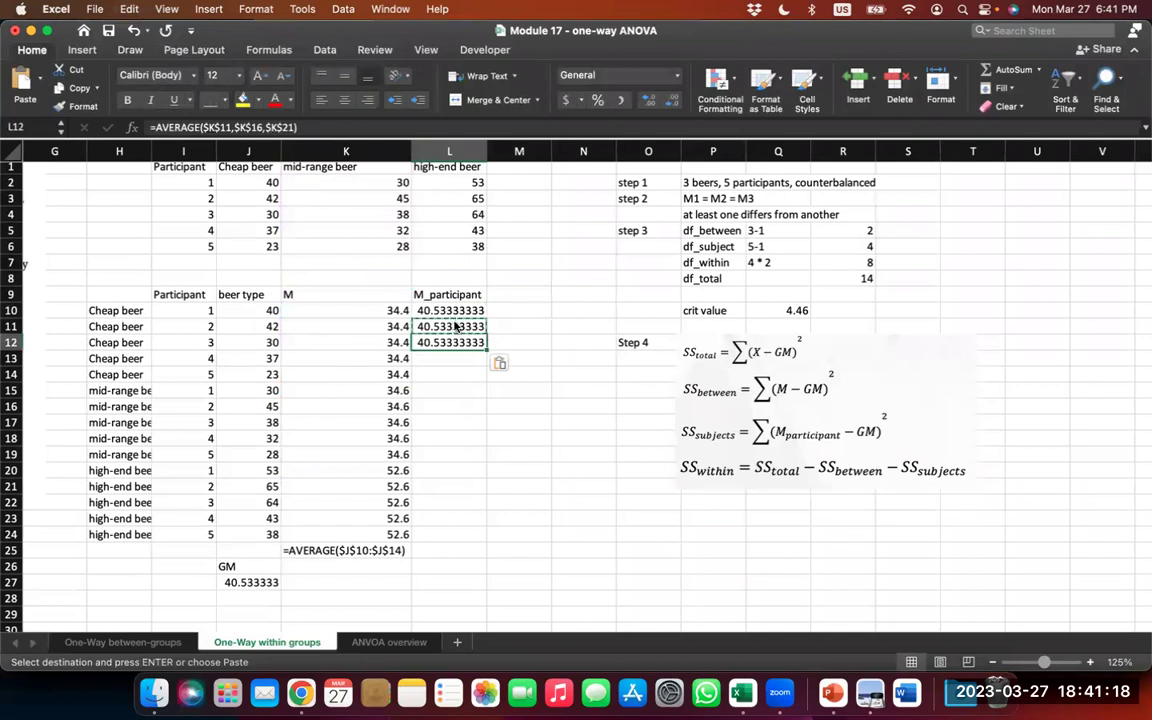
double_click(455, 327)
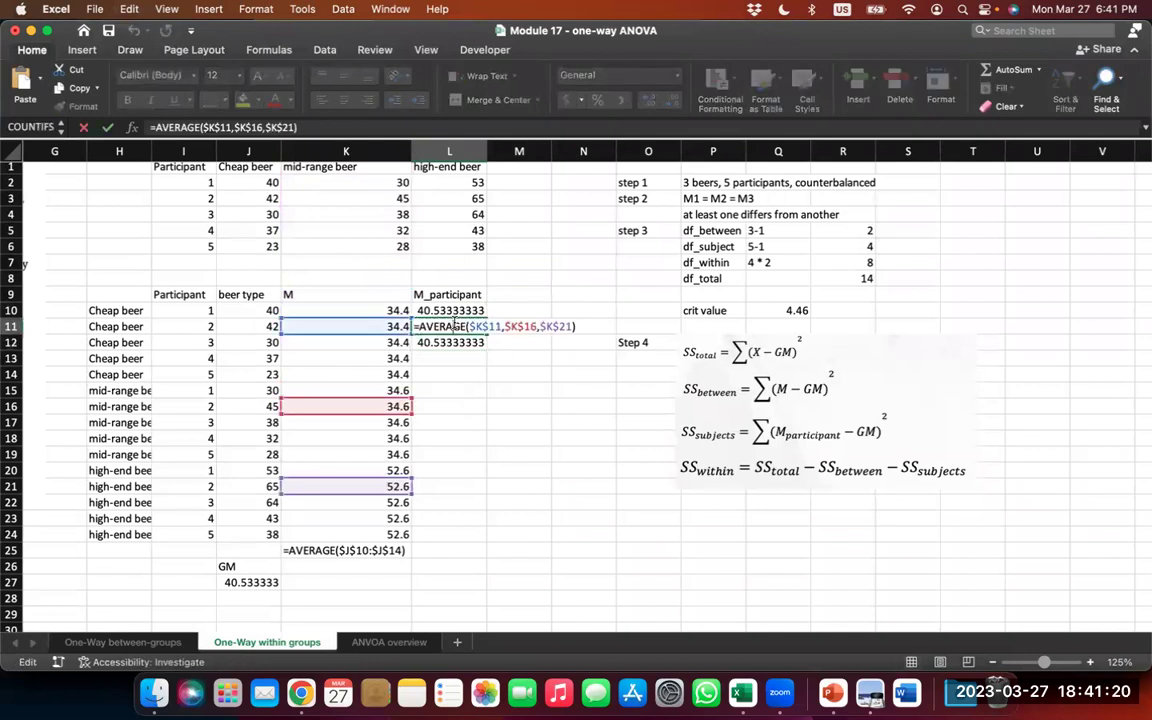
key("Escape")
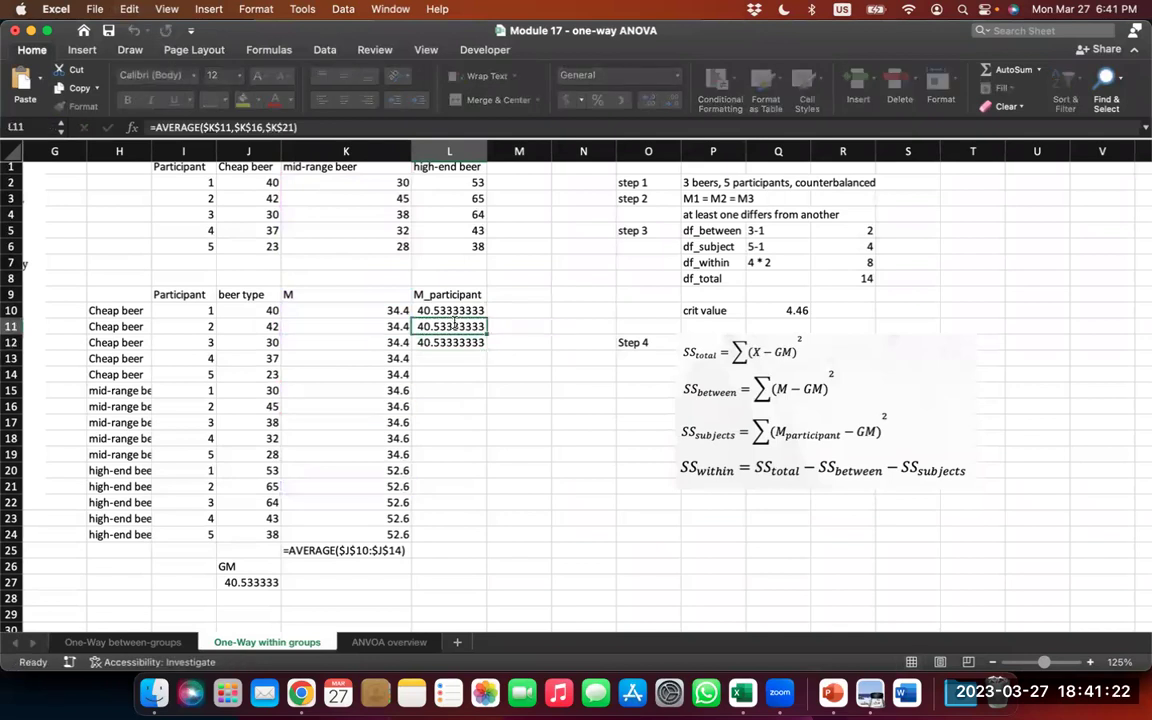
double_click(445, 311)
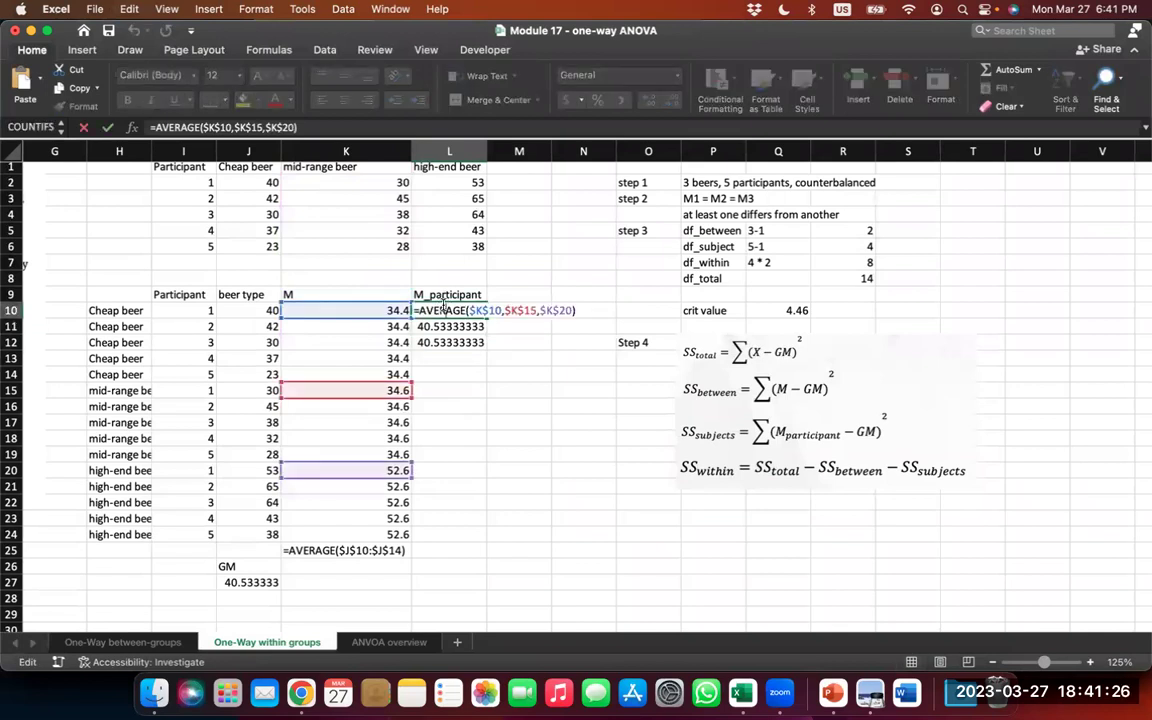
key("Escape")
- Change the L12 formula to =AVERAGE($K$12,$K$17,$K$22) for participant 3
double_click(450, 342)
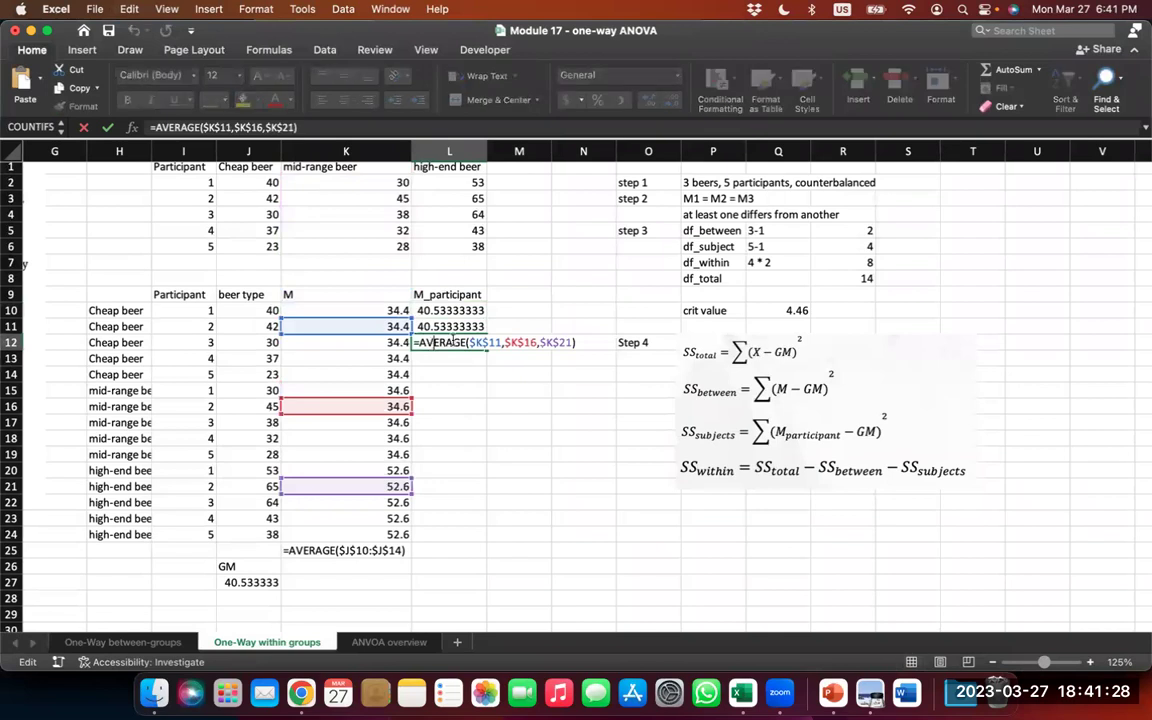
left_click(505, 343)
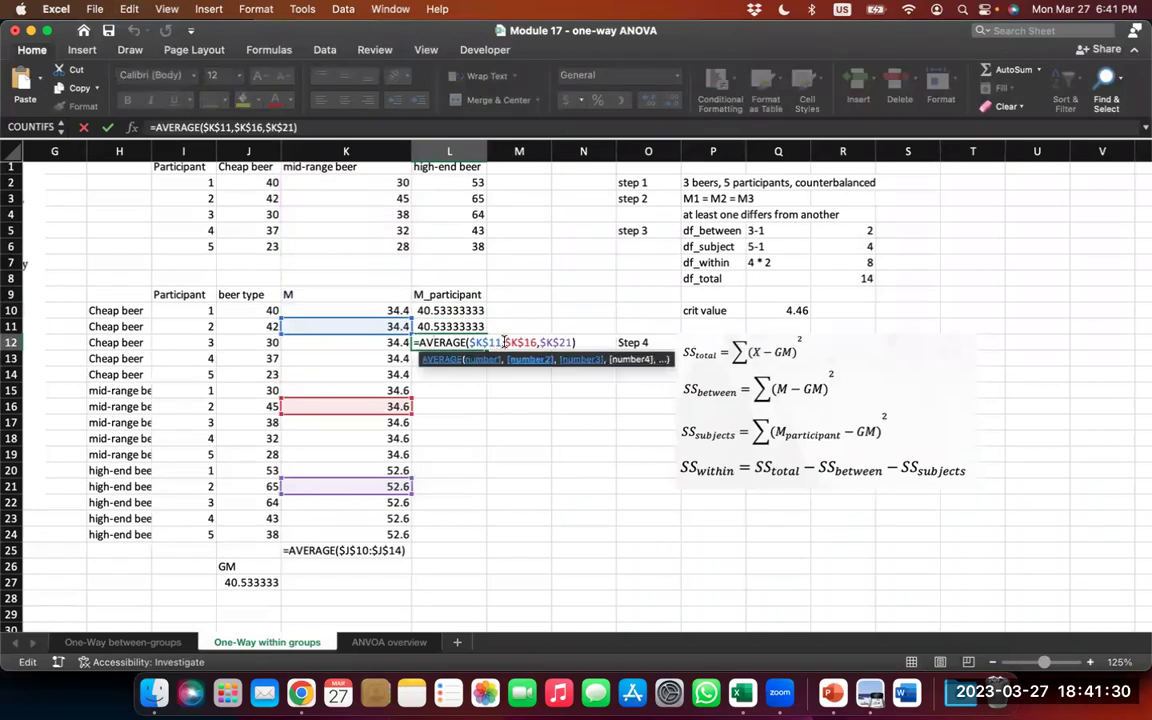
left_click(505, 343)
key("BackSpace")
type("2")
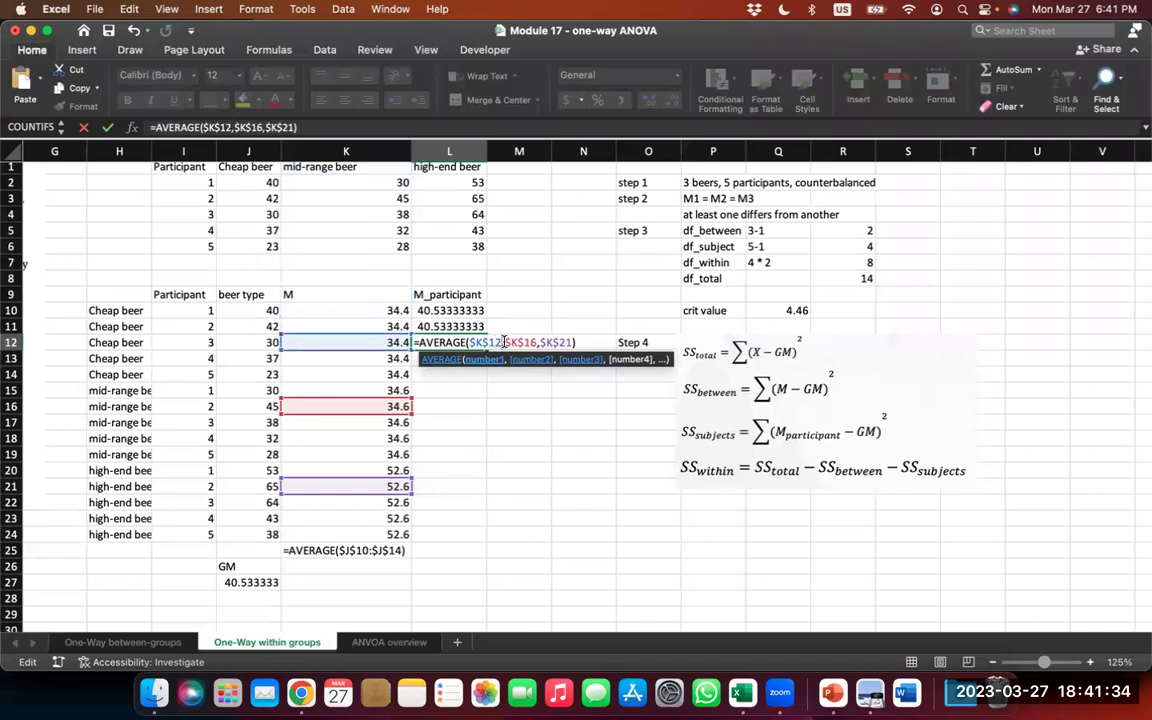
key("BackSpace")
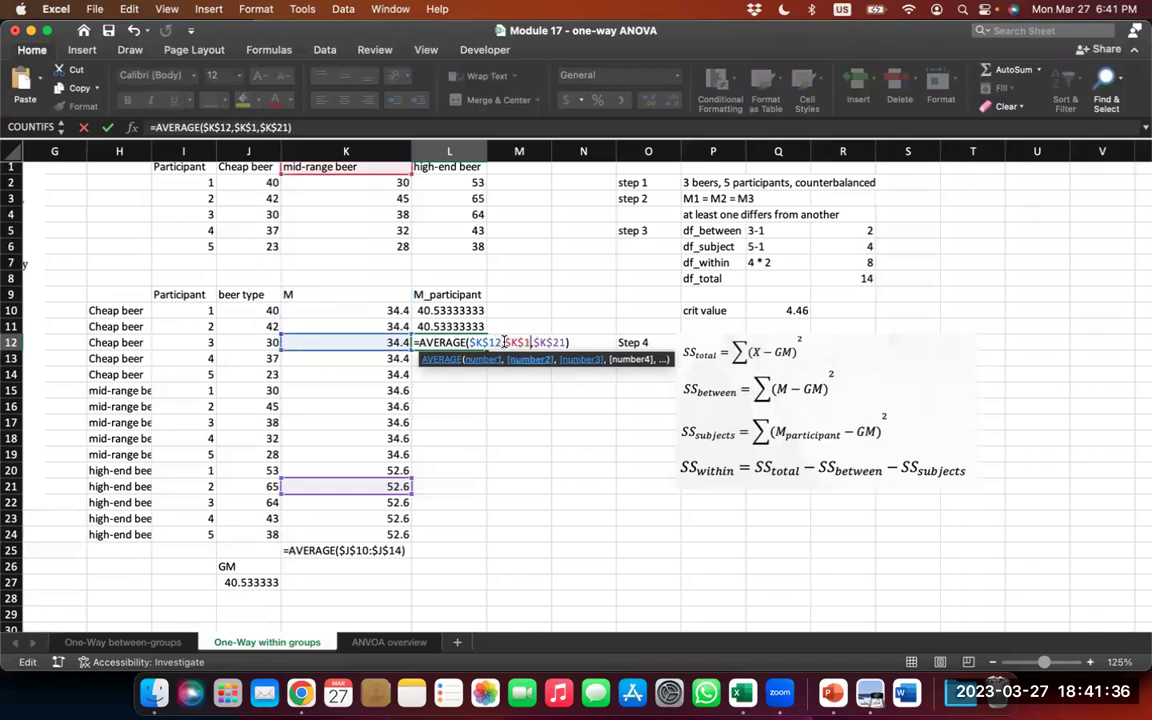
type("7")
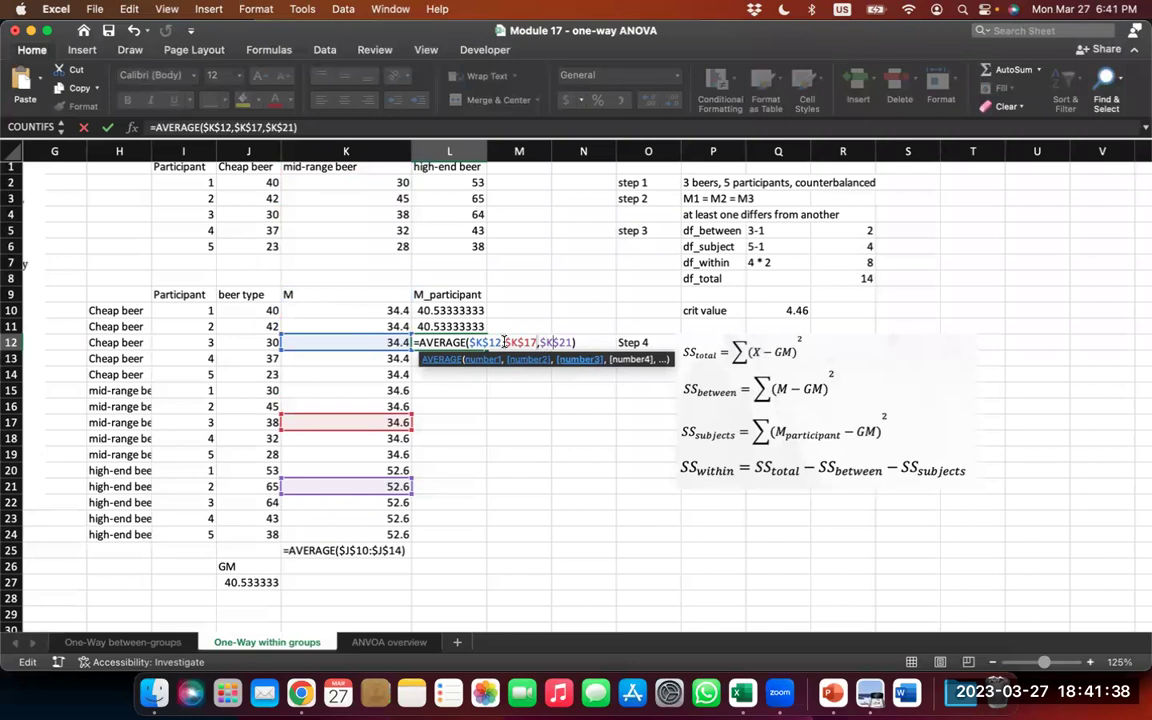
key("BackSpace")
type("2")
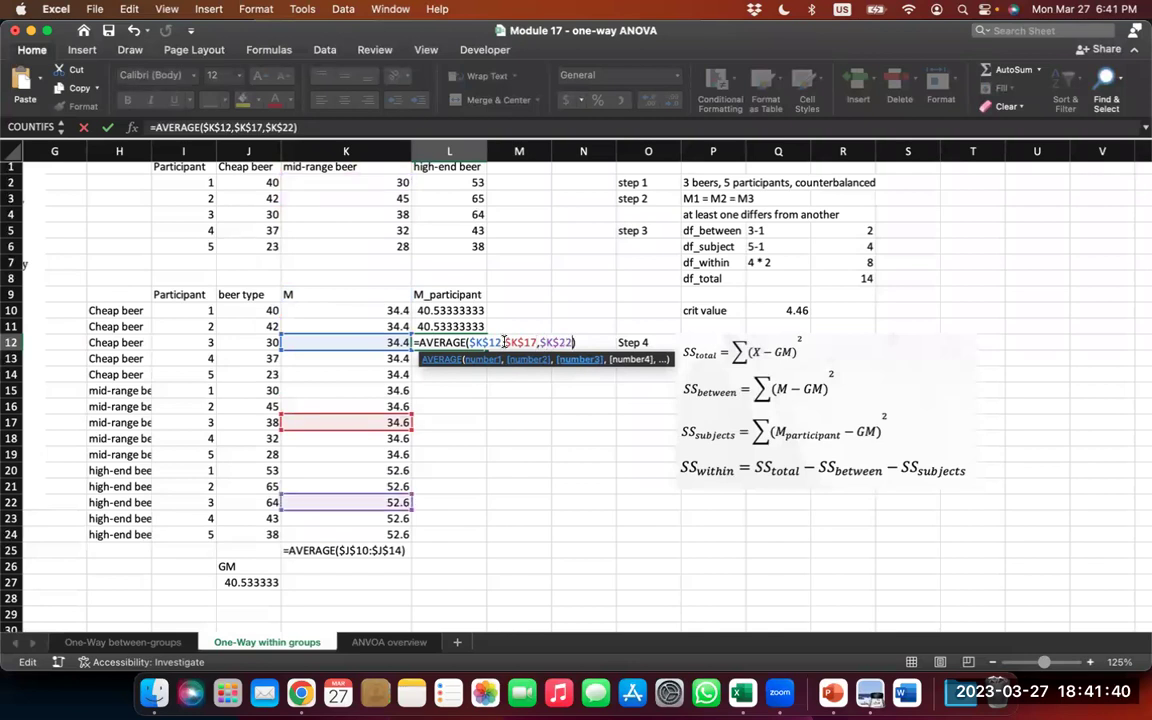
key("Return")
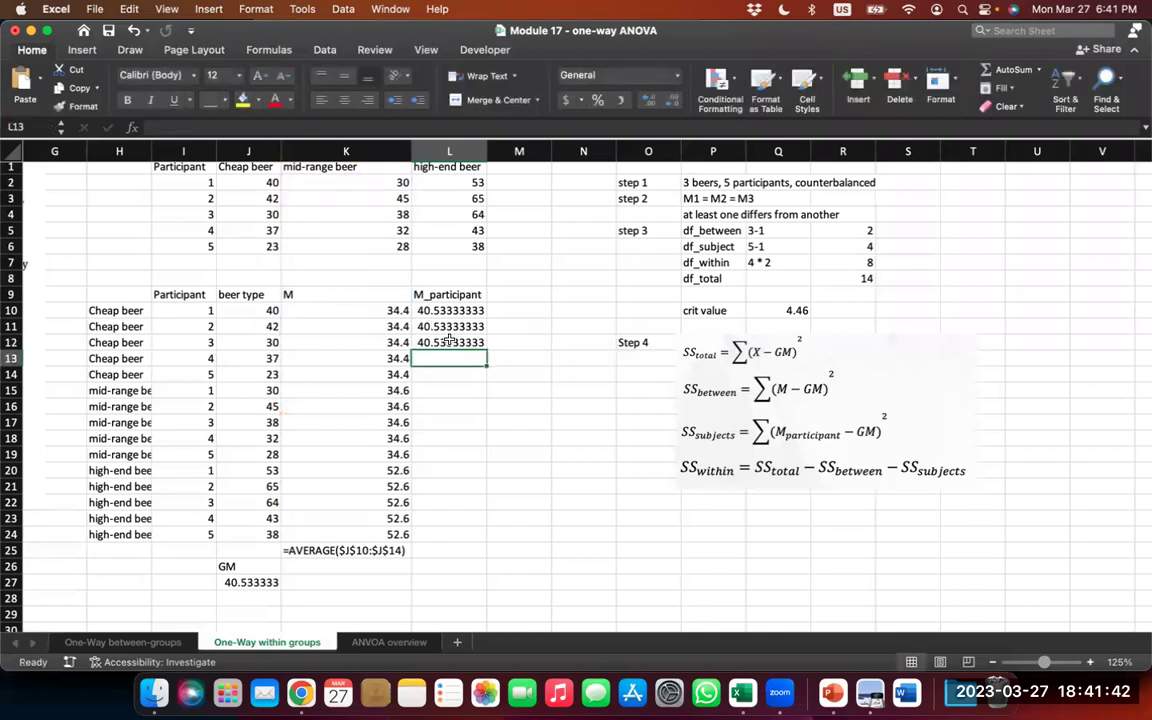
- Check which cells the L12 participant mean formula references
left_click(450, 342)
double_click(450, 342)
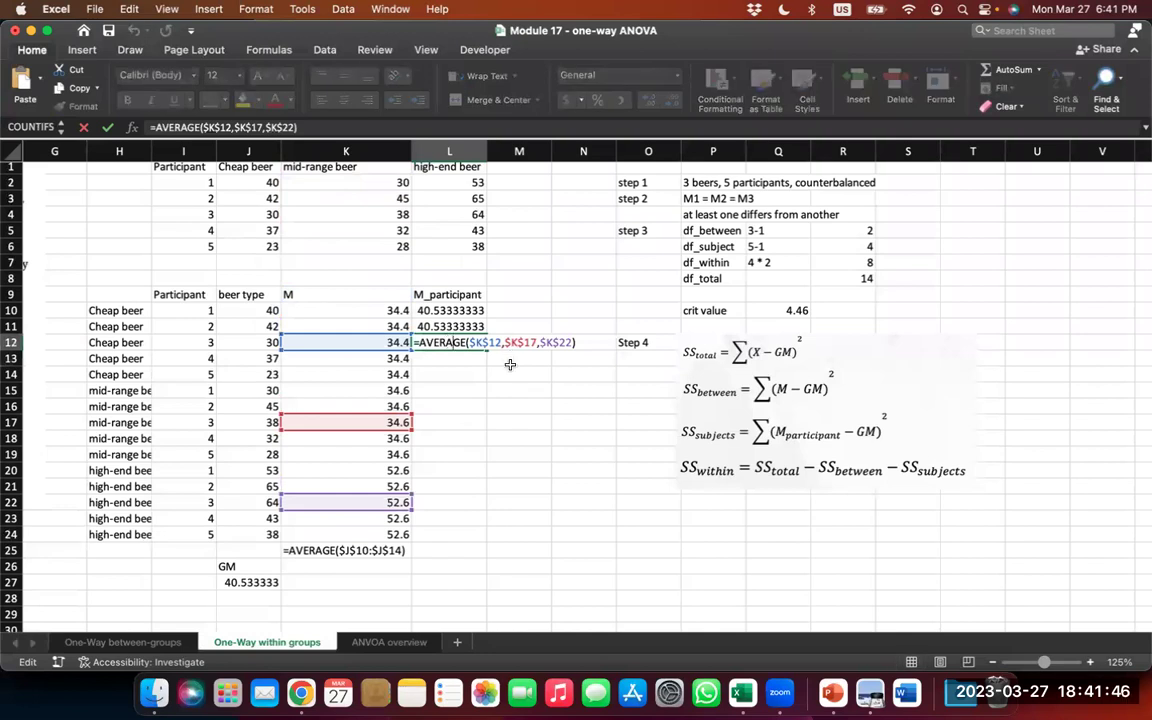
key("Escape")
- Change the L10 formula to =AVERAGE($J$10,$J$15,$J$20) so it averages participant 1's ratings in column J
double_click(450, 310)
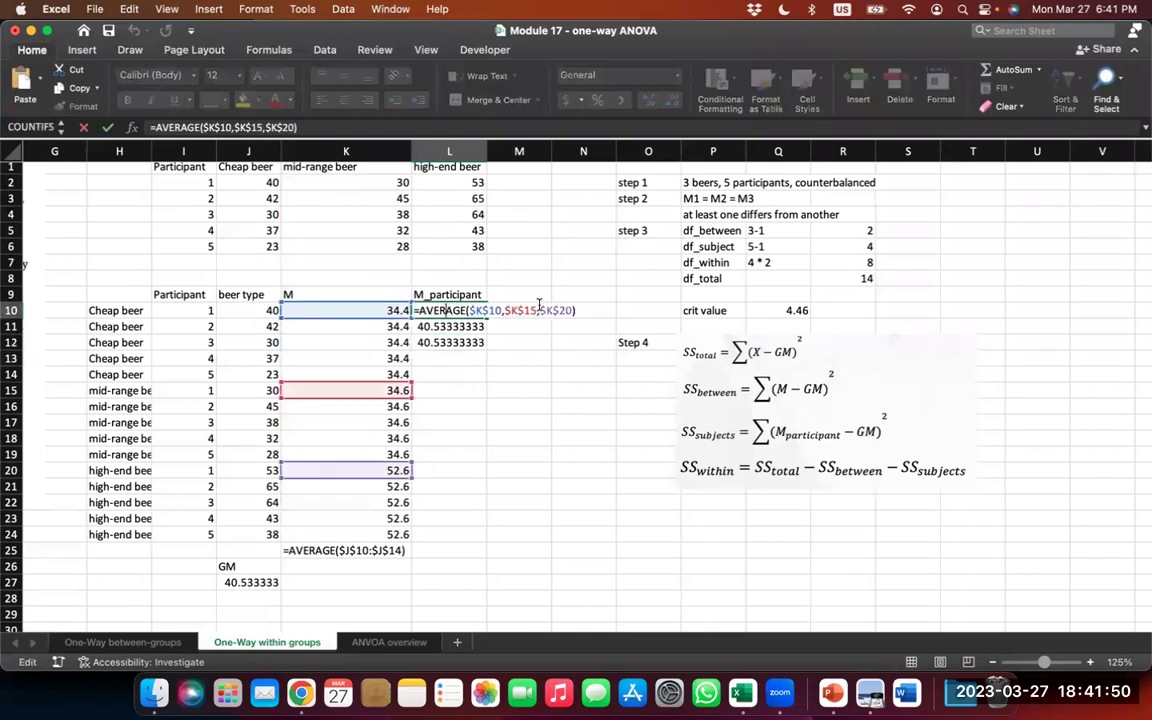
left_click(484, 310)
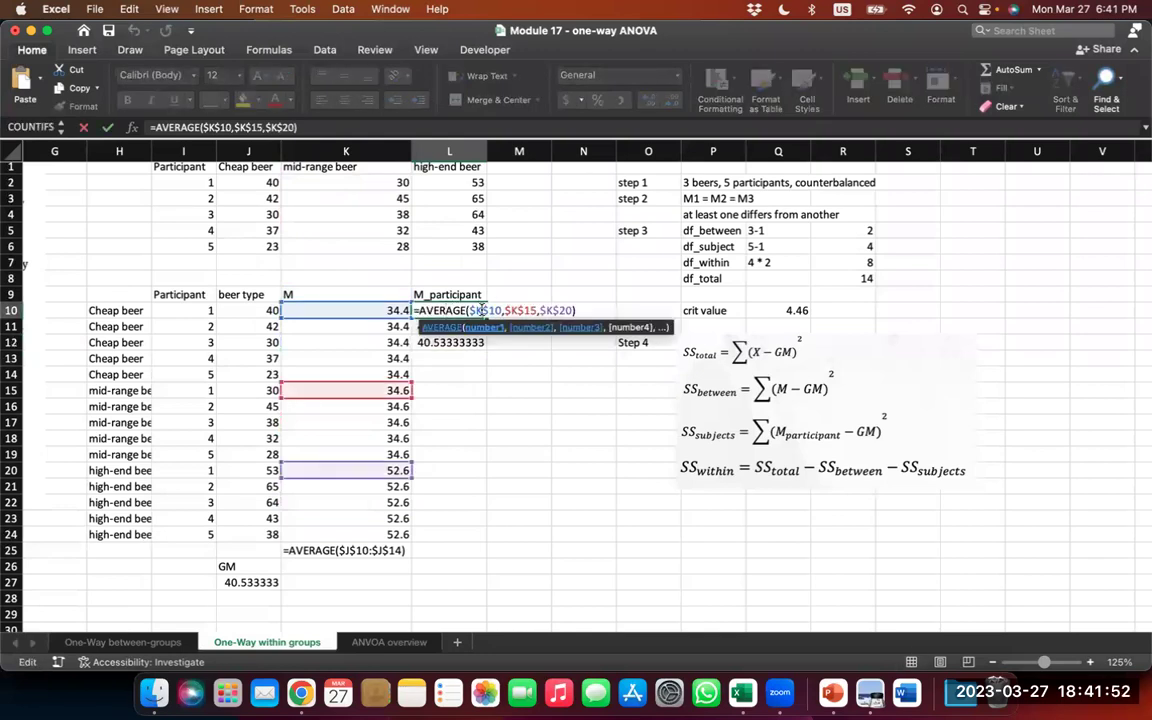
key("BackSpace")
type("J")
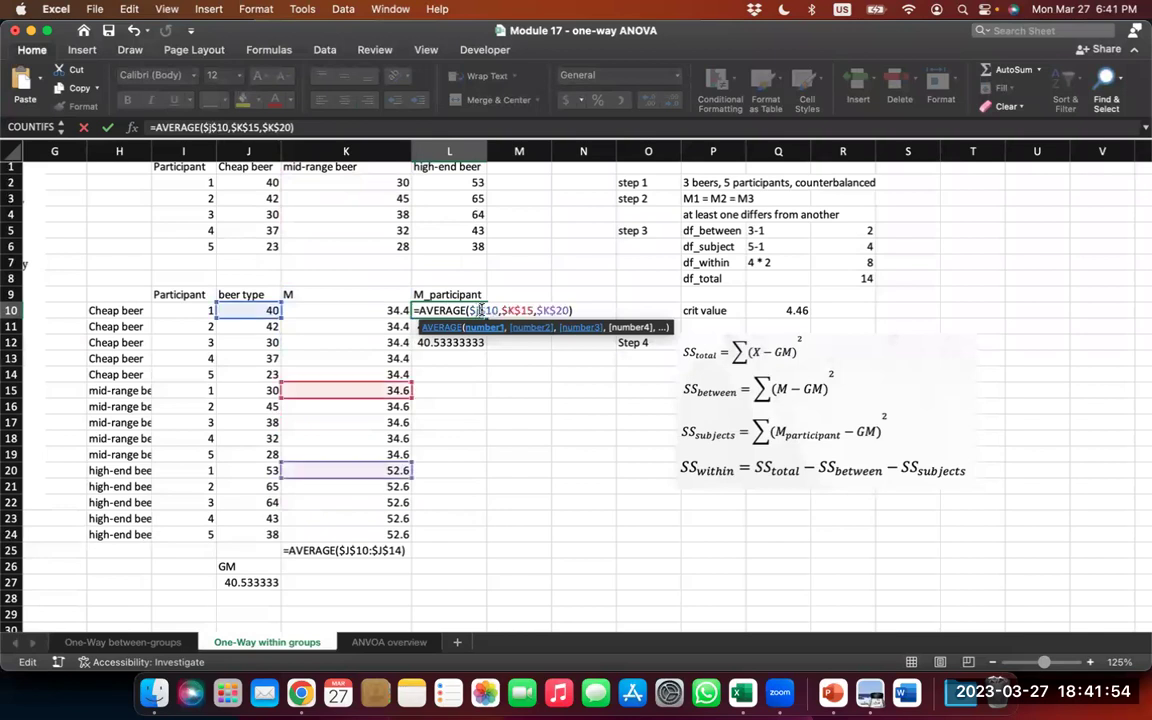
key("Right")
key("Right")
key("Right")
key("Right")
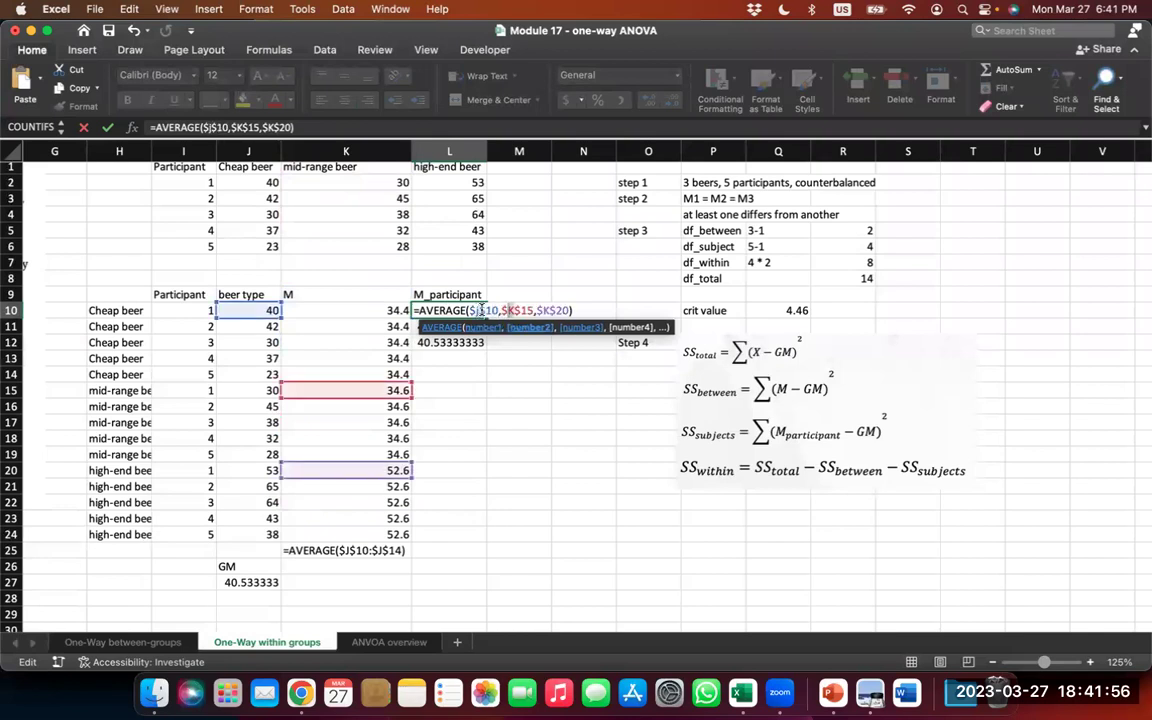
key("BackSpace")
type("J")
key("Right")
key("Right")
key("Right")
key("Right")
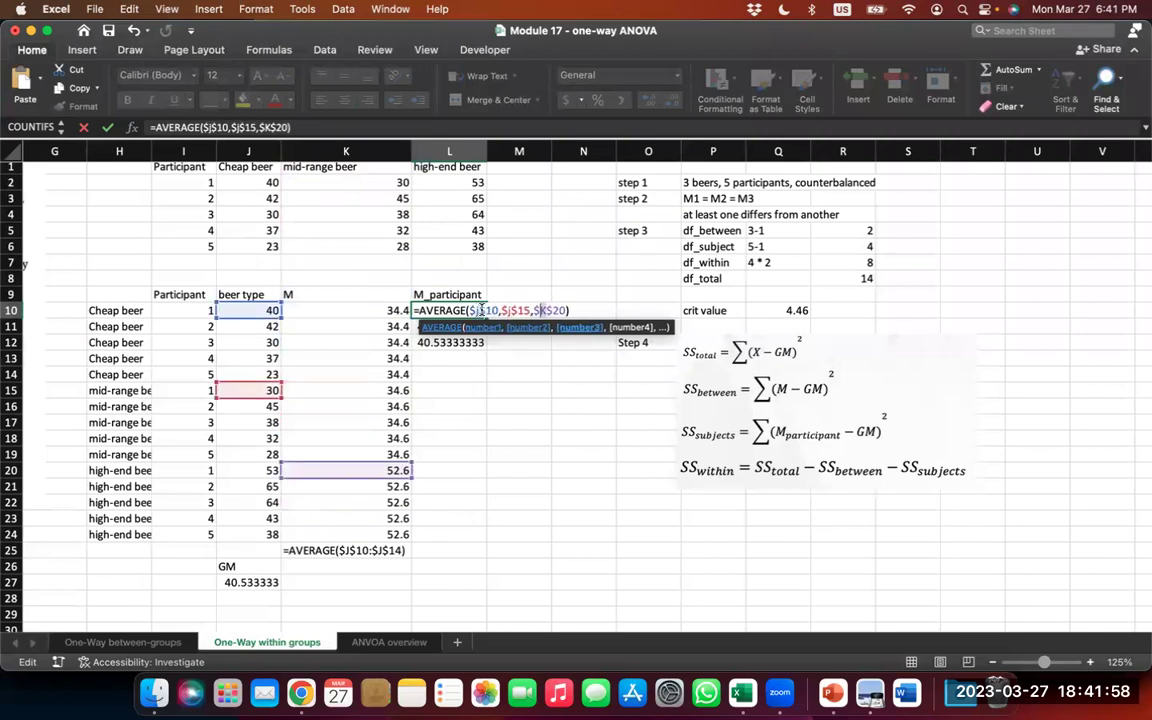
key("BackSpace")
type("J")
key("Return")
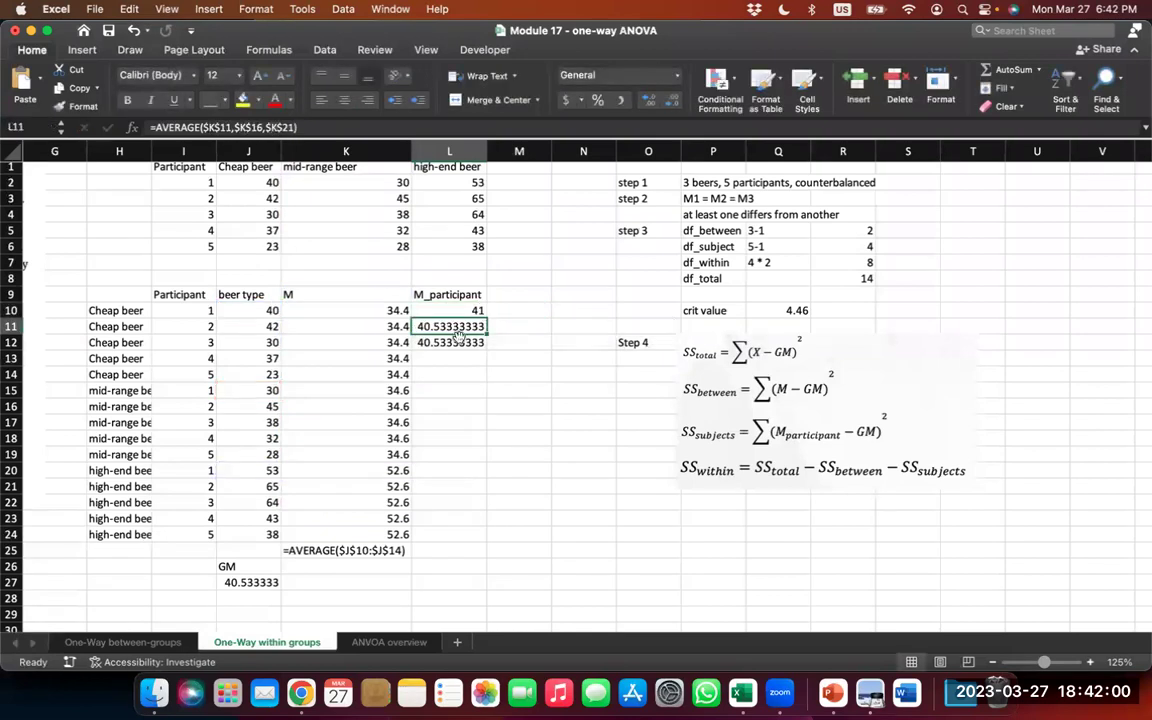
- Change the first and third references of the L11 formula to $J$11 and $J$21 for participant 2
double_click(455, 326)
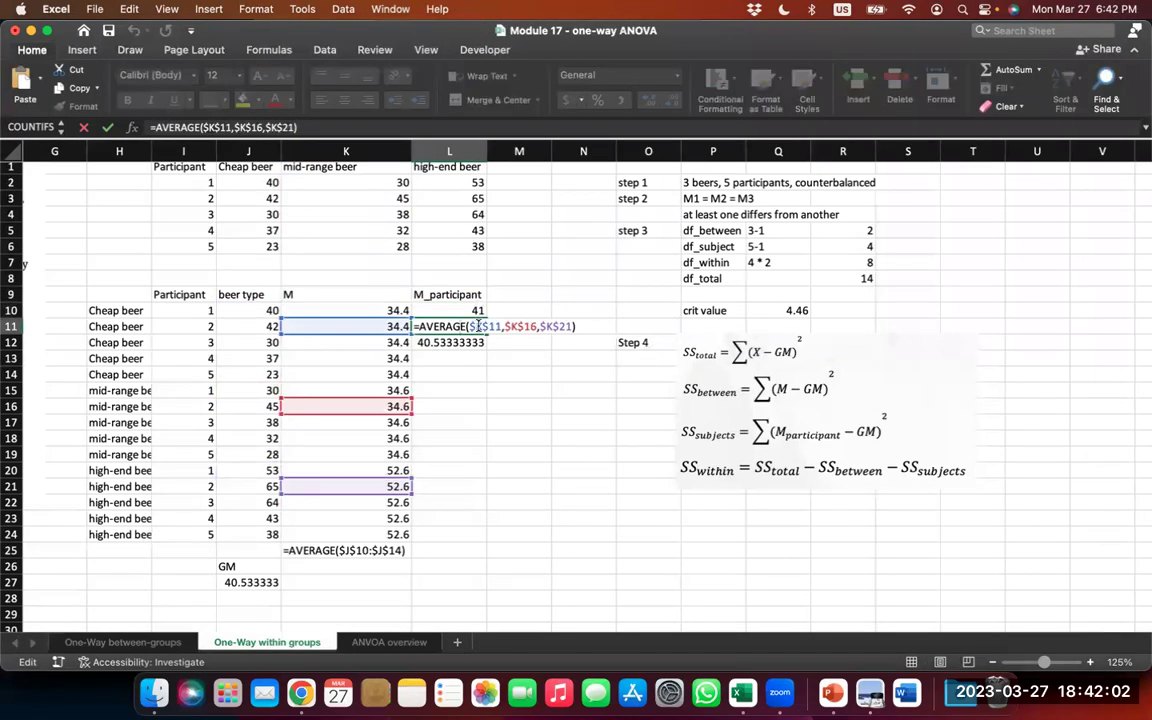
left_click(480, 326)
key("BackSpace")
type("J")
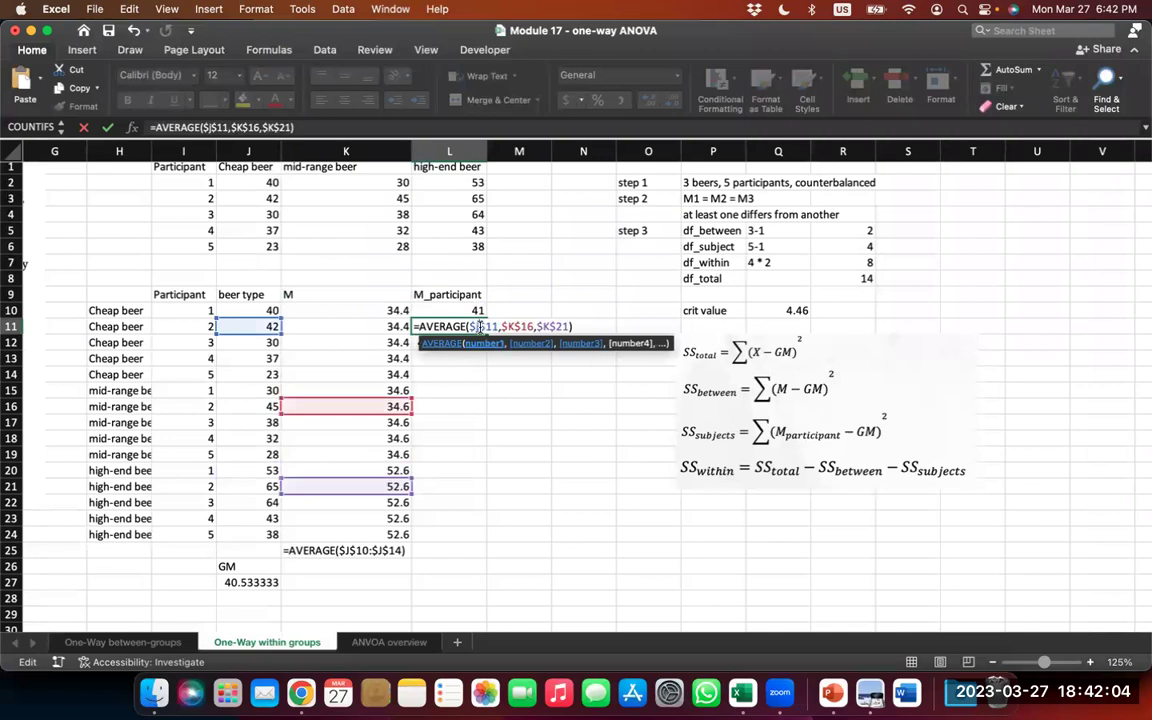
key("Right")
key("Right")
key("Right")
key("Right")
key("Right")
key("Right")
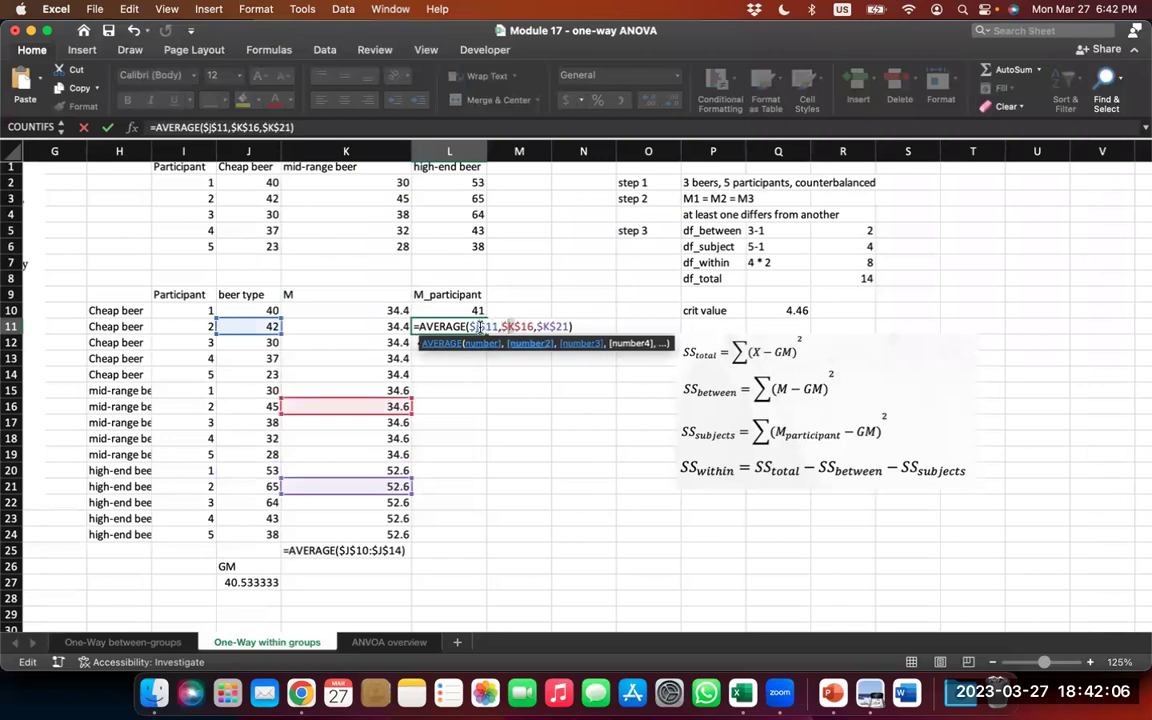
key("Right")
key("Right")
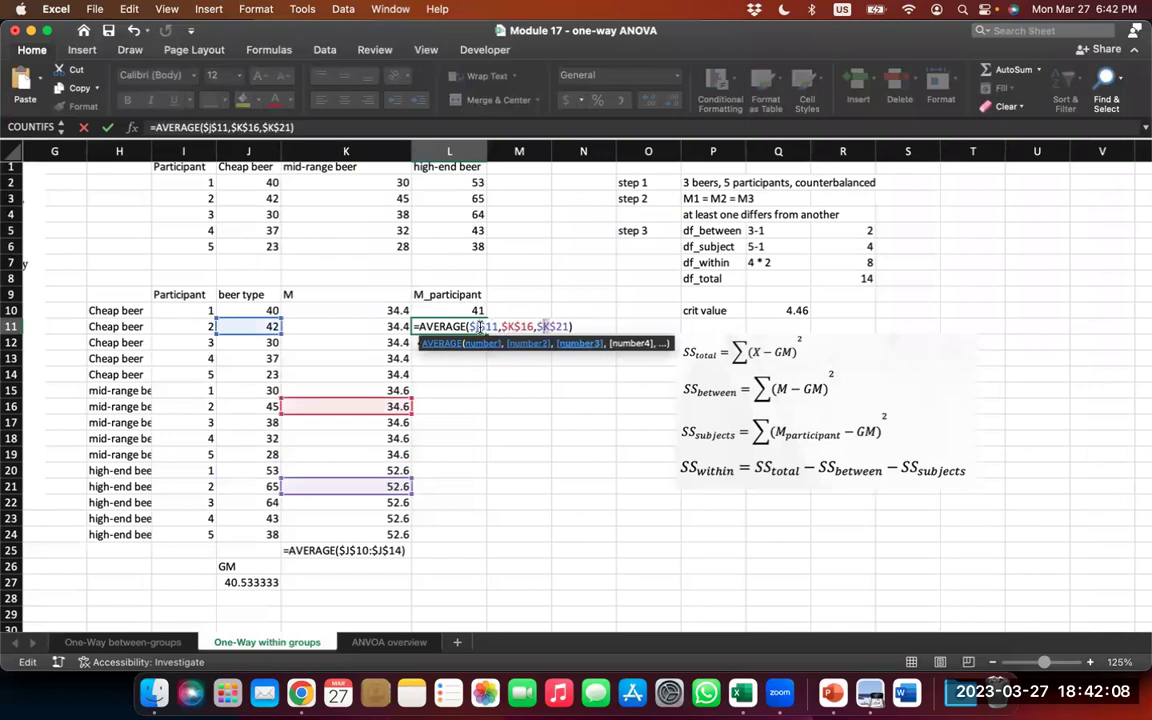
key("Return")
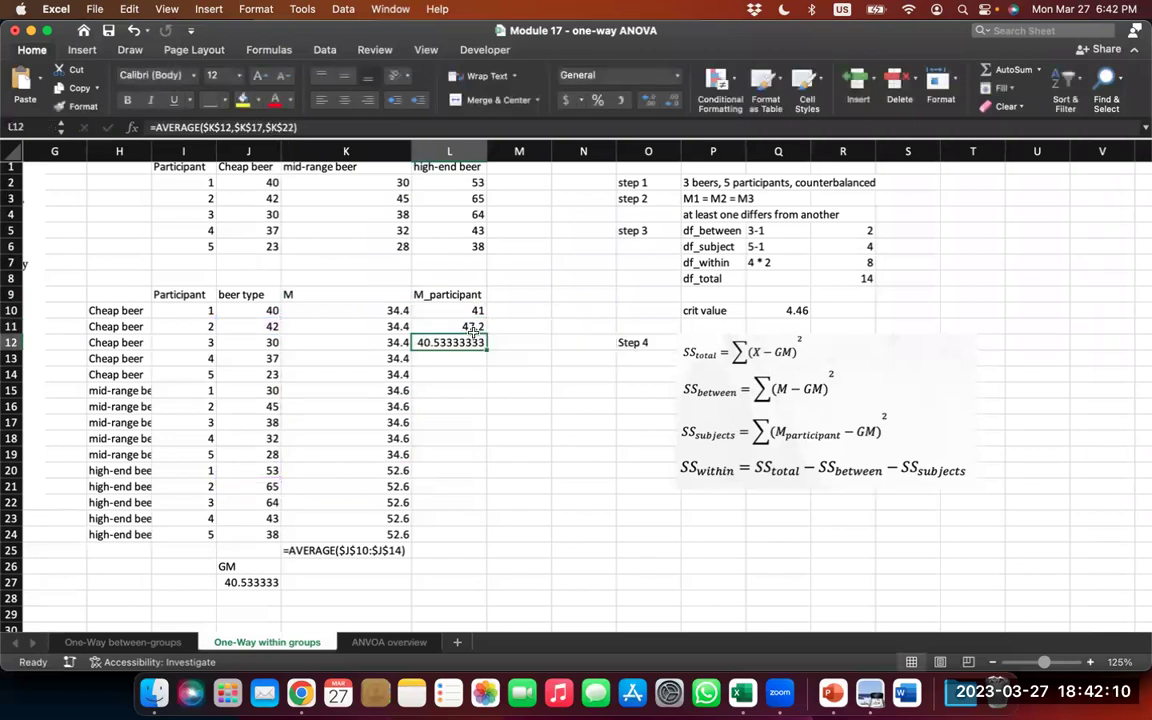
- Change the L12 formula to =AVERAGE($J$12,$J$17,$J$22) so it averages participant 3's ratings in column J
double_click(477, 341)
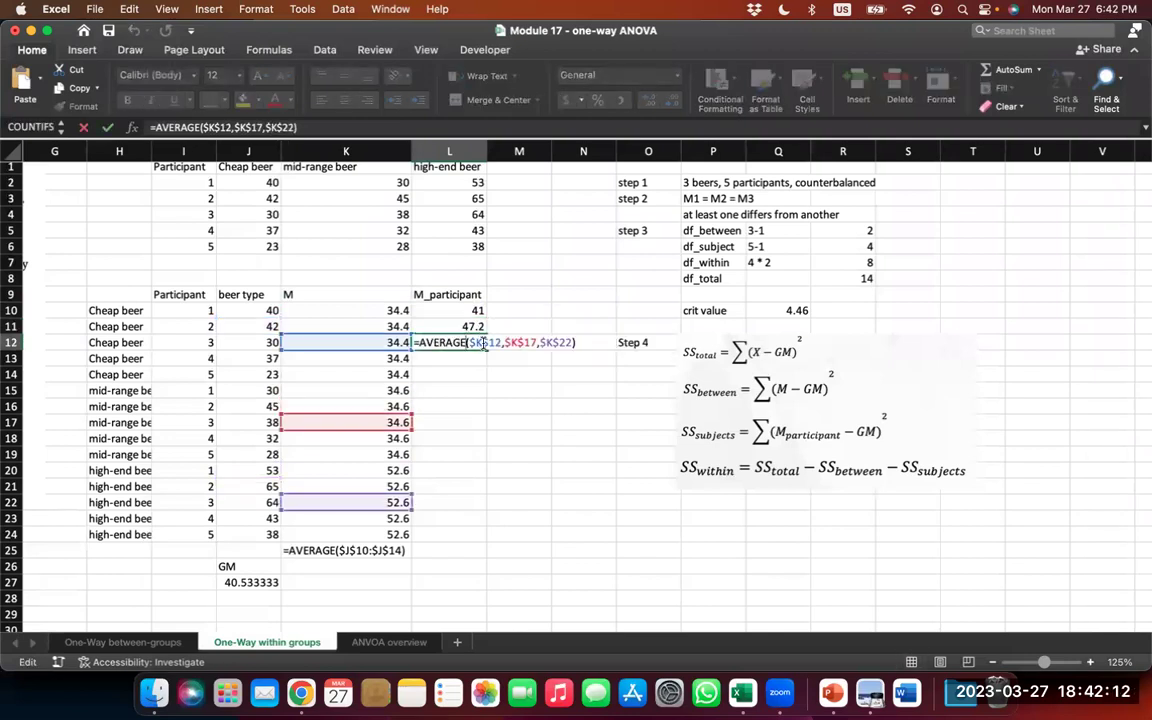
key("BackSpace")
type("J")
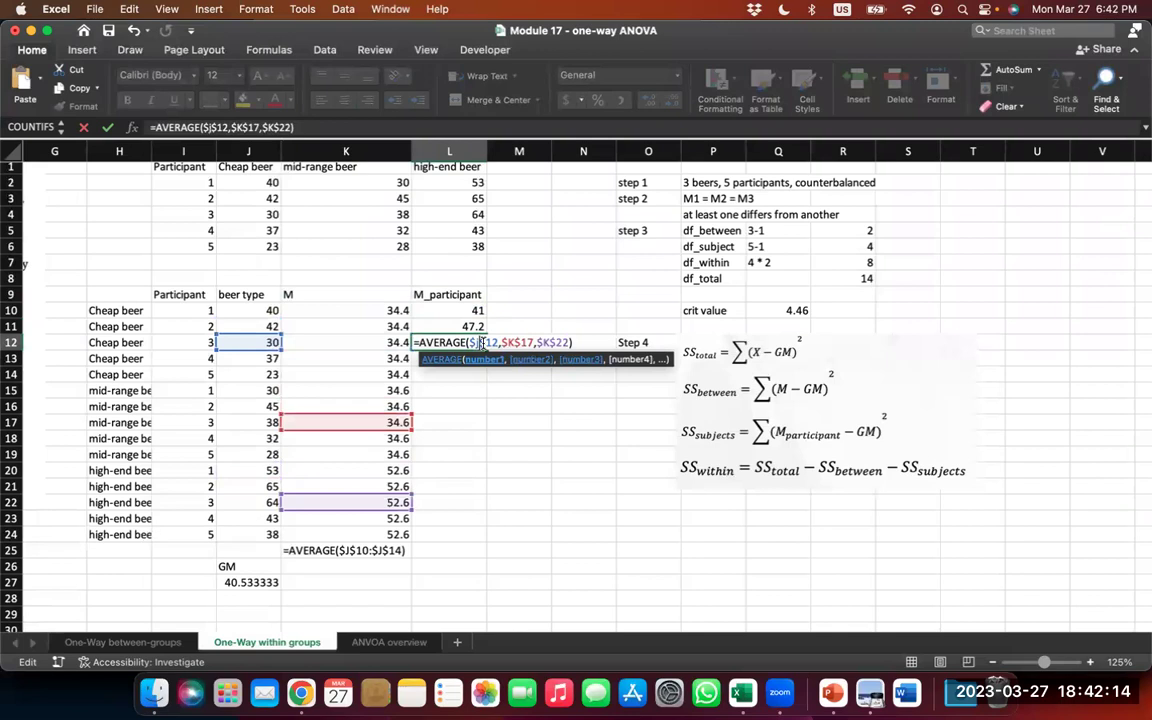
key("Right")
key("Right")
key("Right")
key("Right")
key("Right")
key("Right")
key("BackSpace")
type("J")
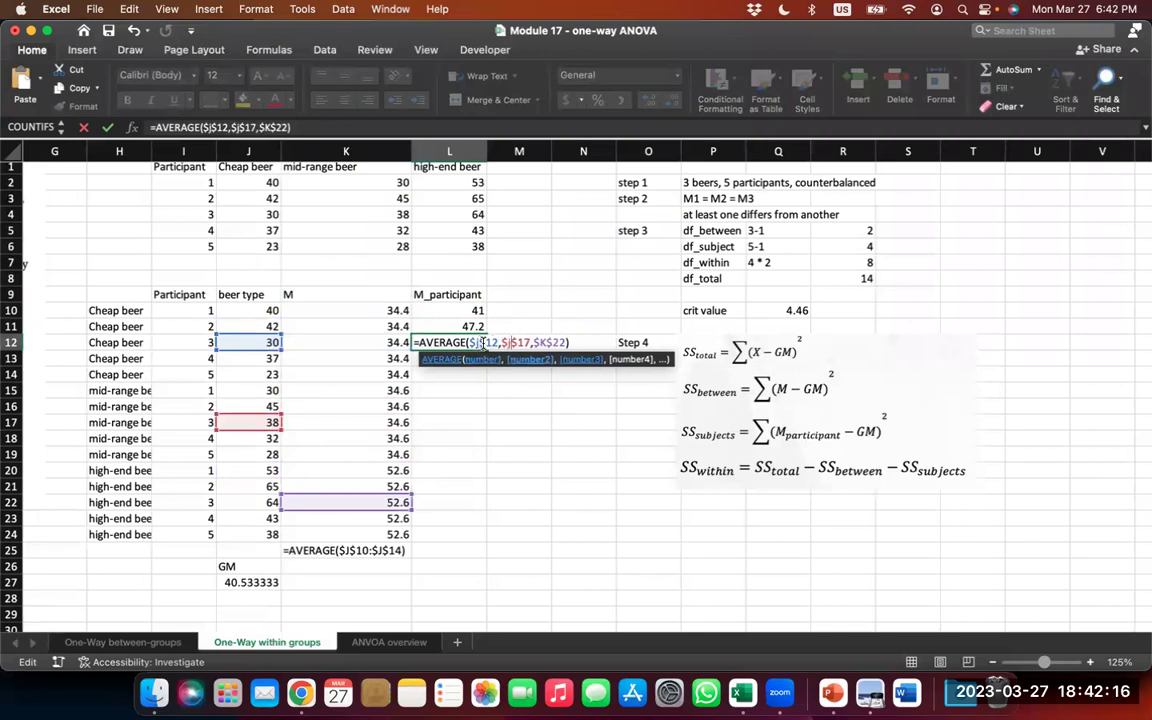
key("Right")
key("Right")
key("Right")
key("Right")
key("BackSpace")
type("J")
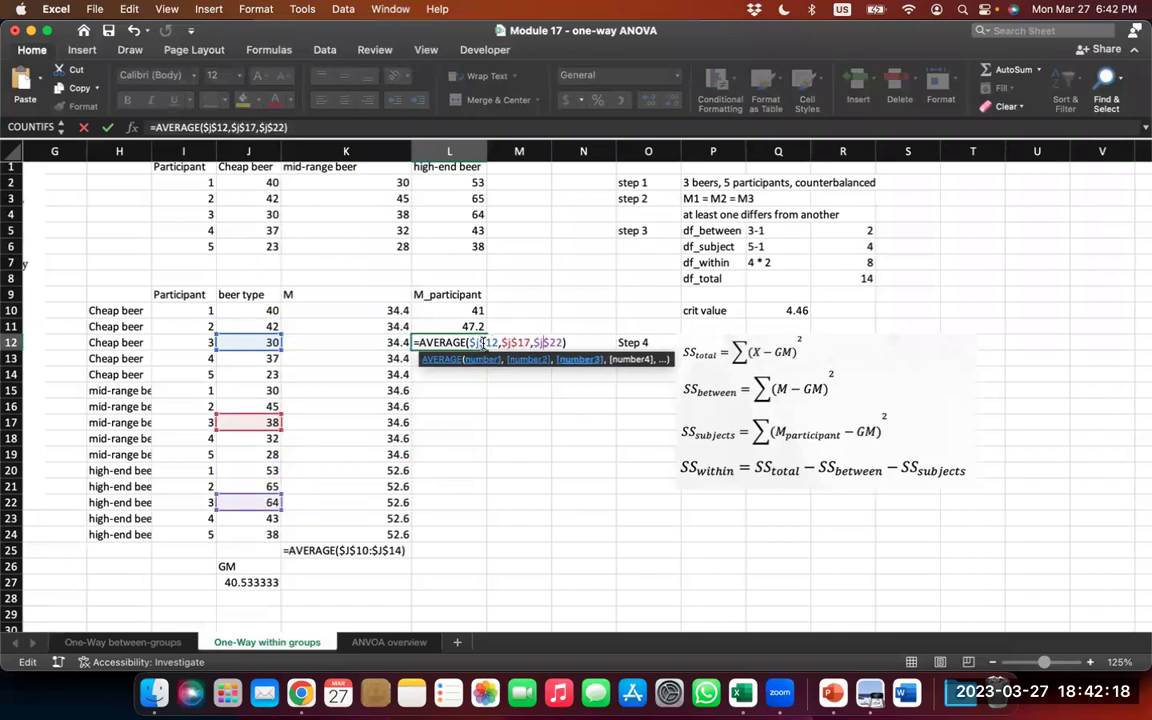
key("Return")
- Copy the L12 participant mean formula into L13
key("super+c")
left_click(453, 358)
key("super+v")
double_click(453, 358)
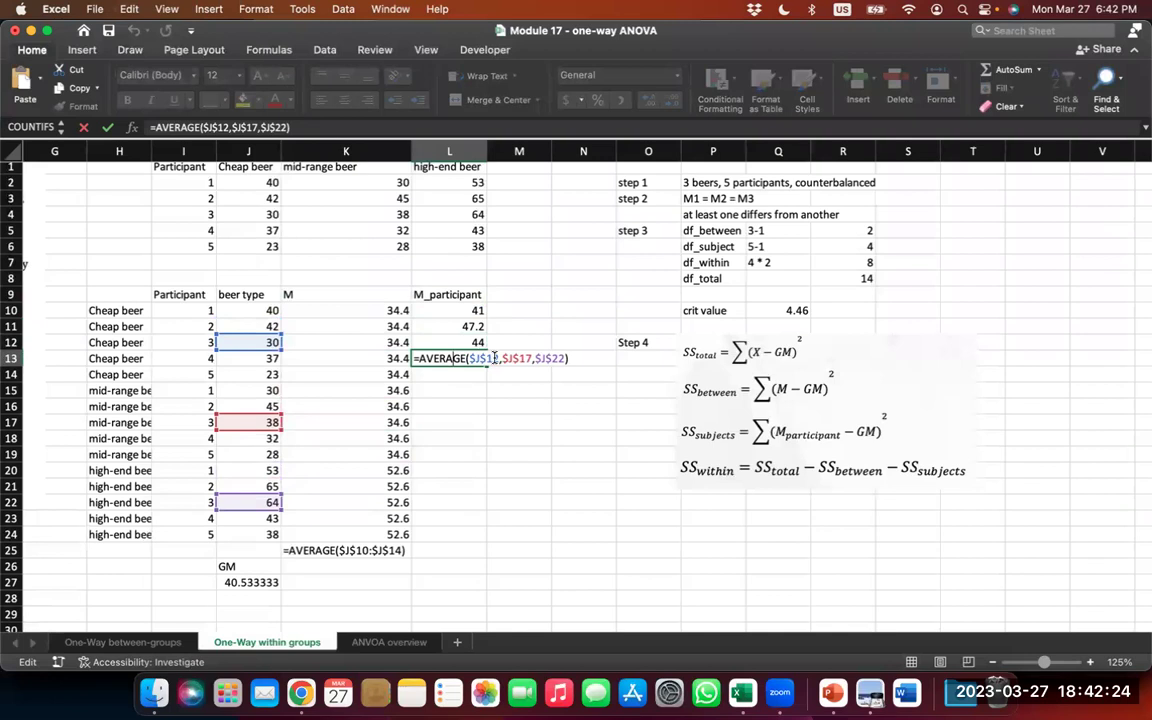
left_click(499, 358)
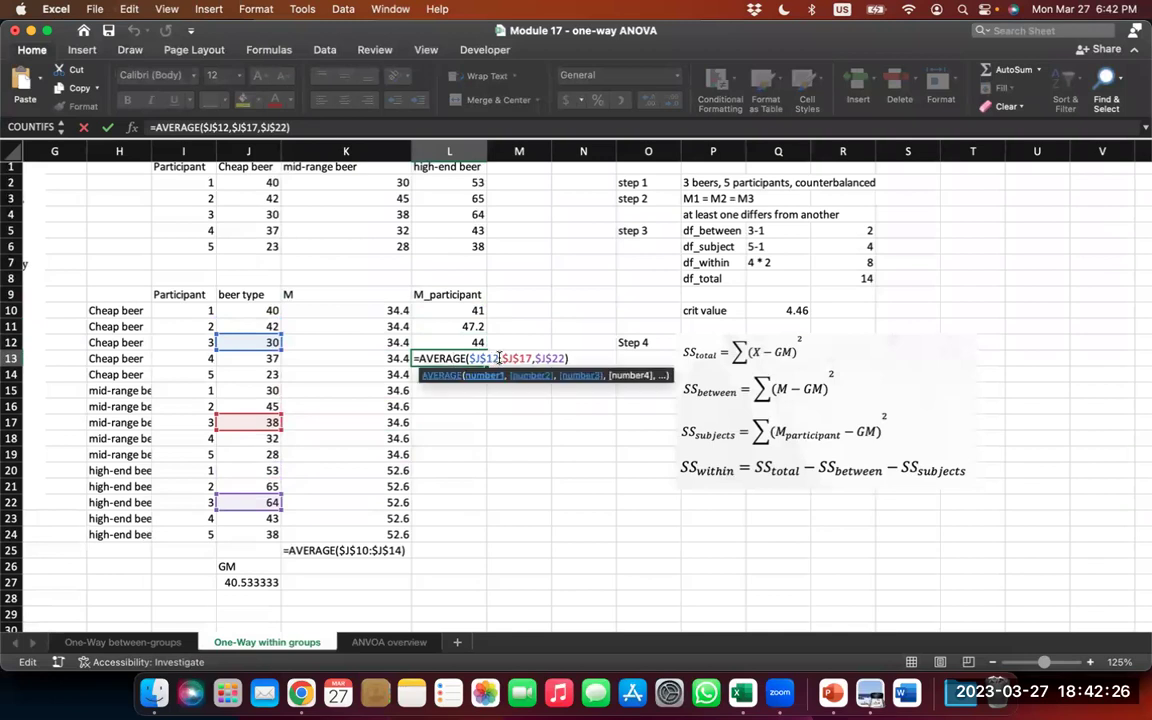
key("Escape")
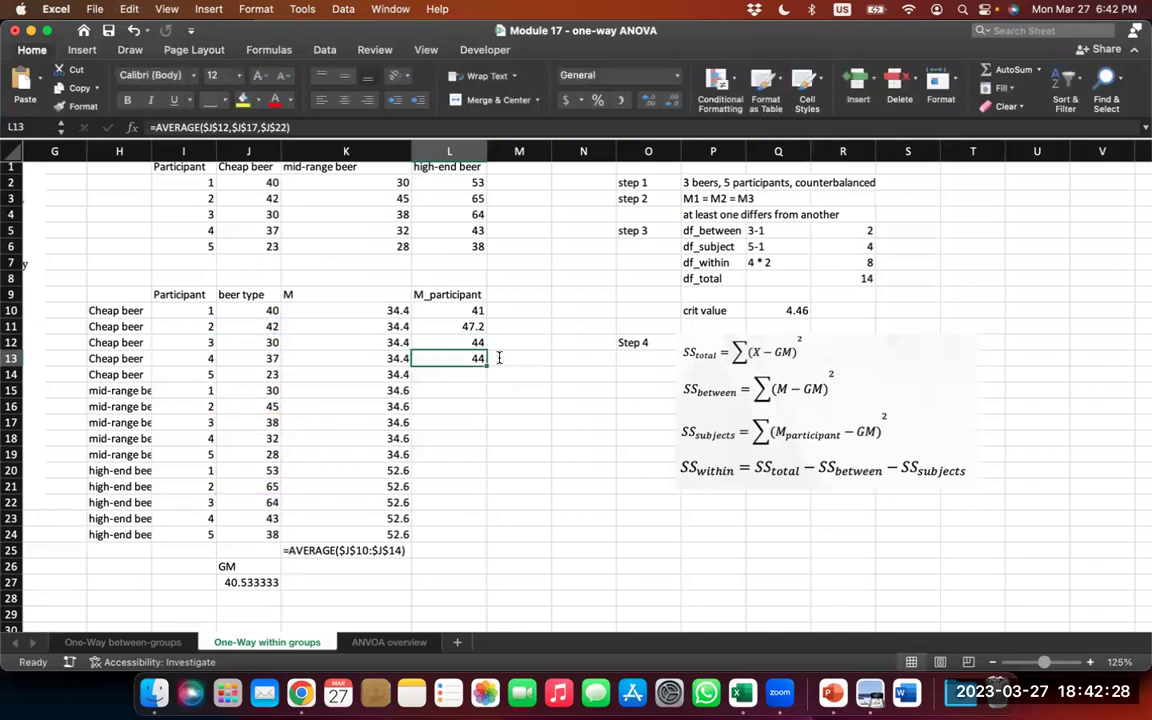
- Change the L13 formula to =AVERAGE($J$13,$J$18,$J$23) for participant 4
double_click(499, 358)
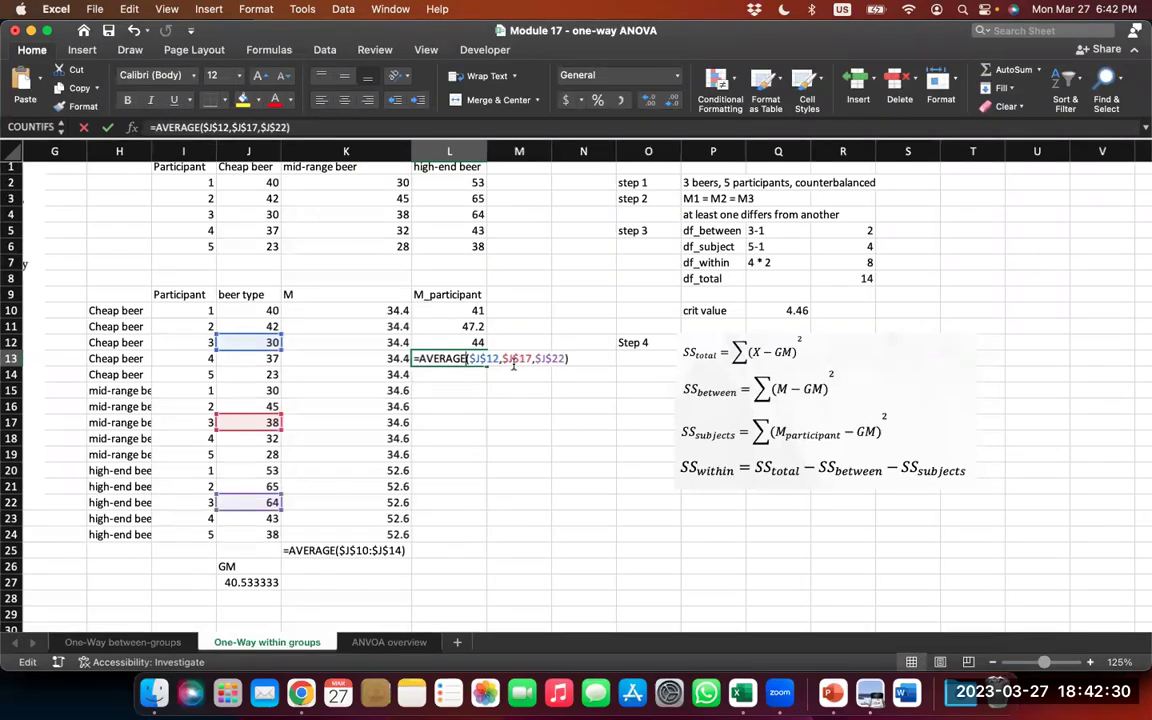
key("BackSpace")
type("3")
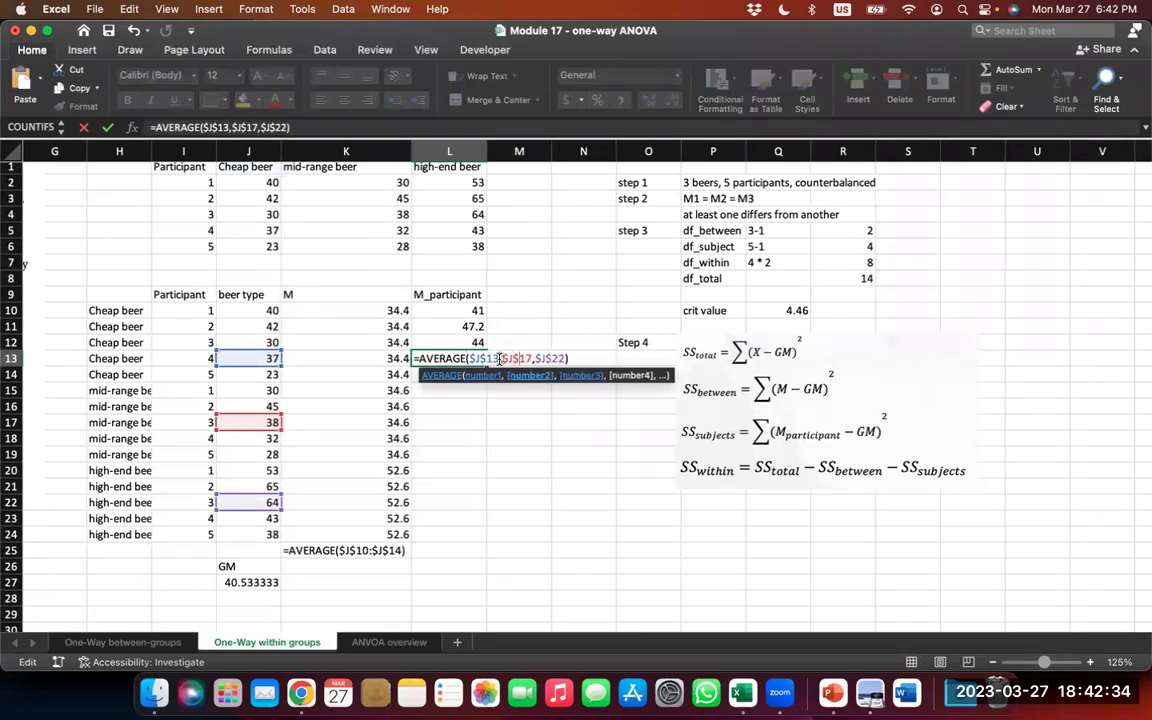
key("Right")
key("Right")
key("Right")
key("Right")
key("Right")
key("Right")
key("BackSpace")
type("8")
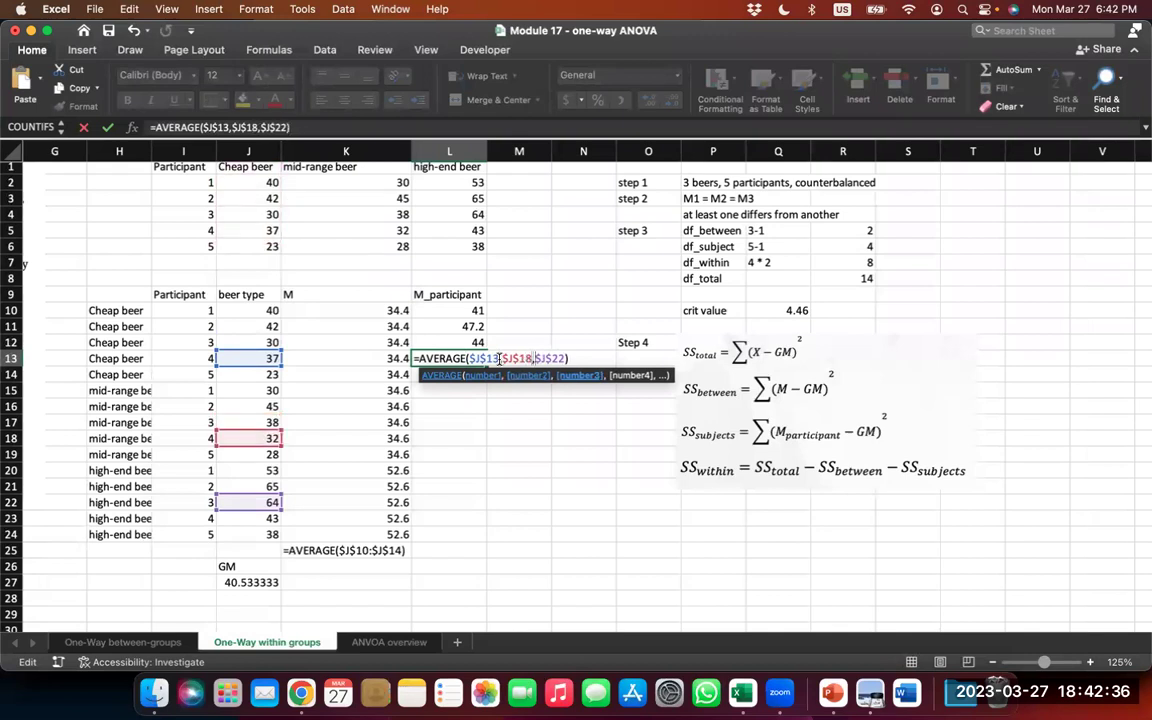
key("Right")
key("Right")
key("Right")
key("Right")
key("Right")
key("Right")
key("BackSpace")
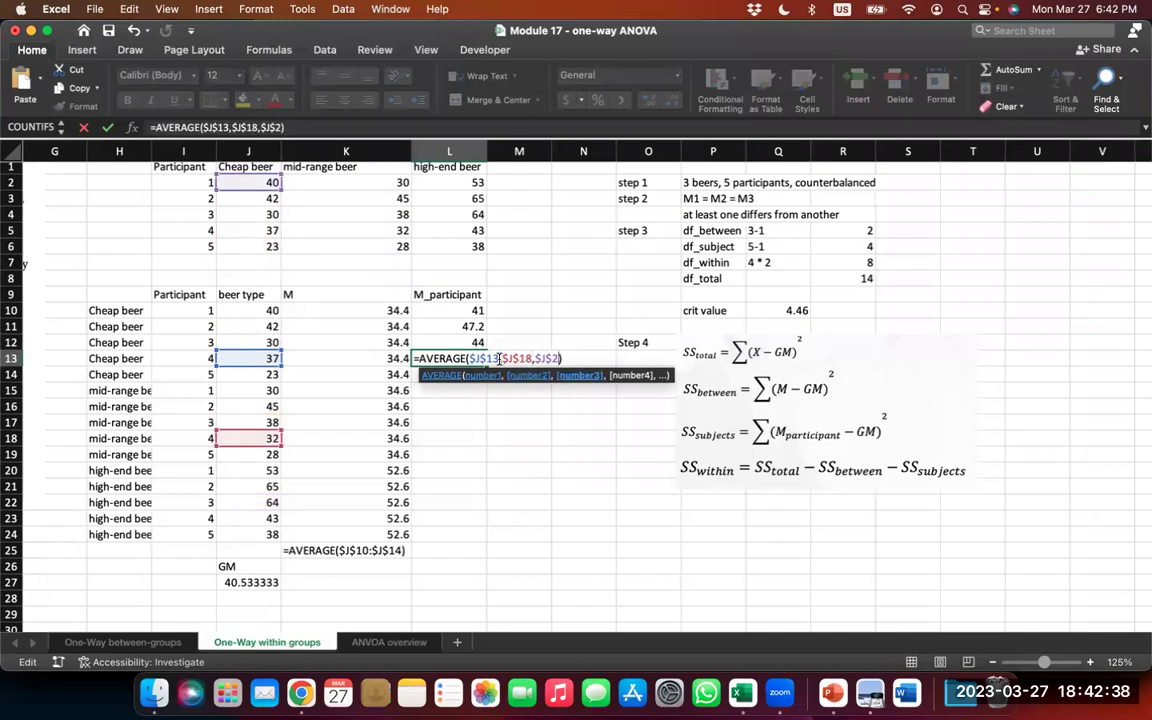
type("3")
key("Return")
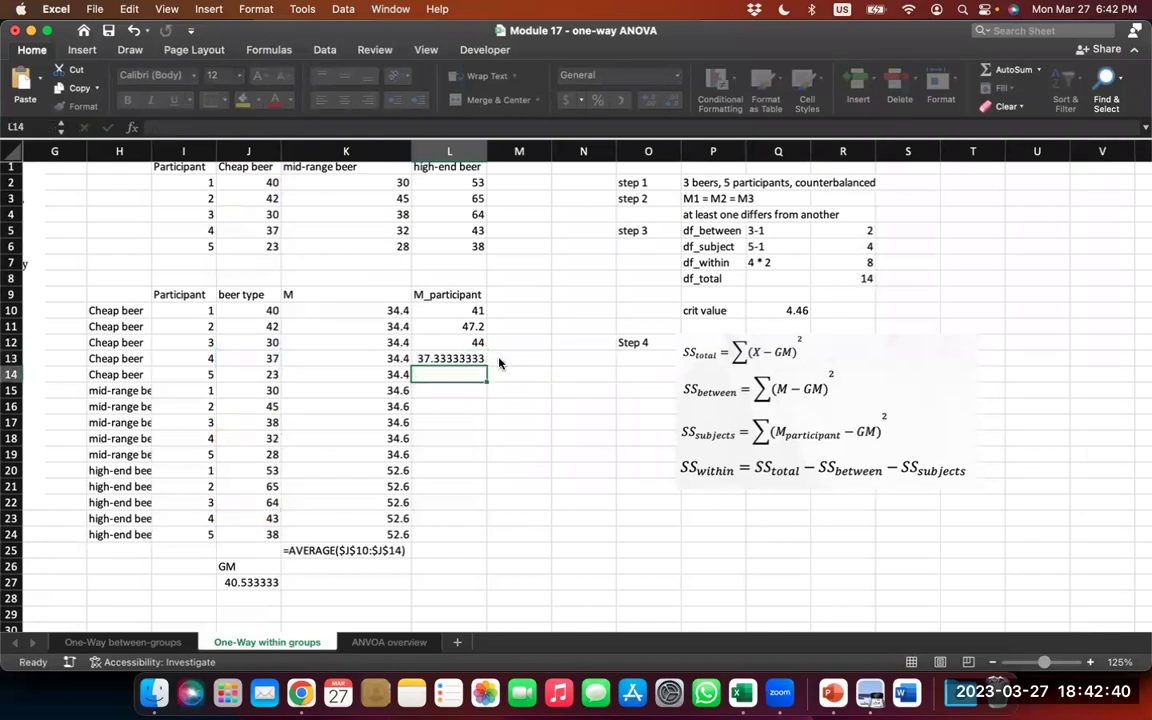
- Copy the L13 participant mean formula into L14
key("super+c")
key("Down")
key("super+v")
key("Escape")
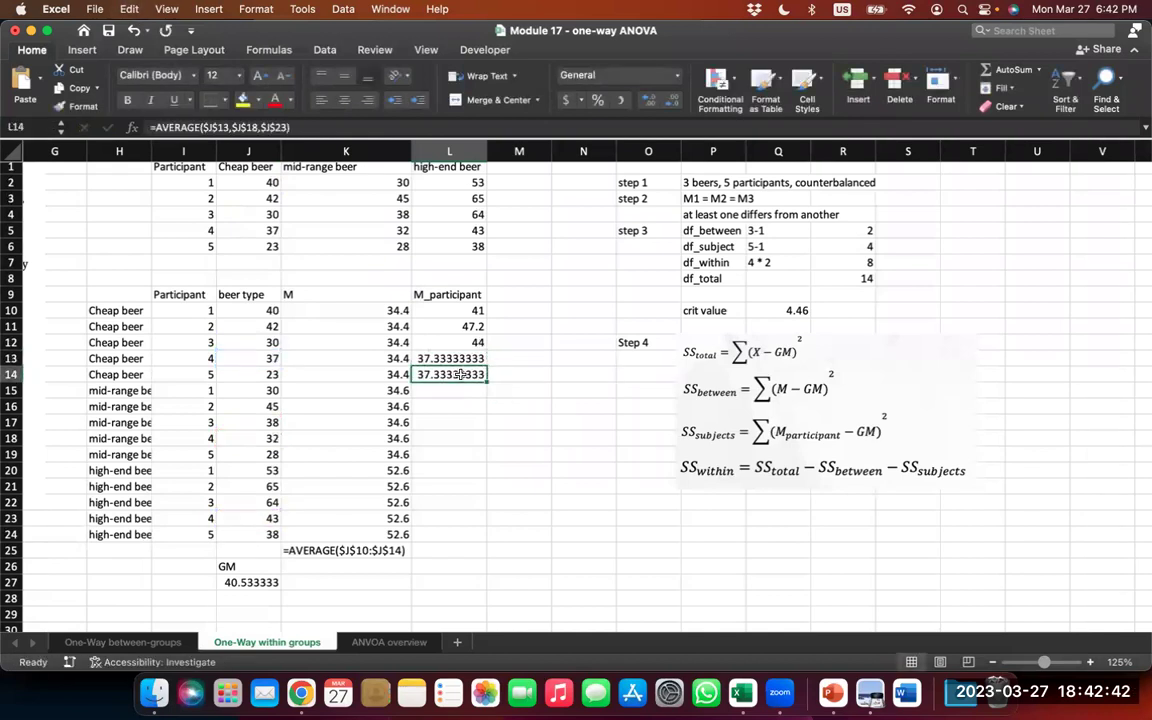
- Change the L14 formula to =AVERAGE($J$14,$J$19,$J$24) for participant 5
double_click(461, 374)
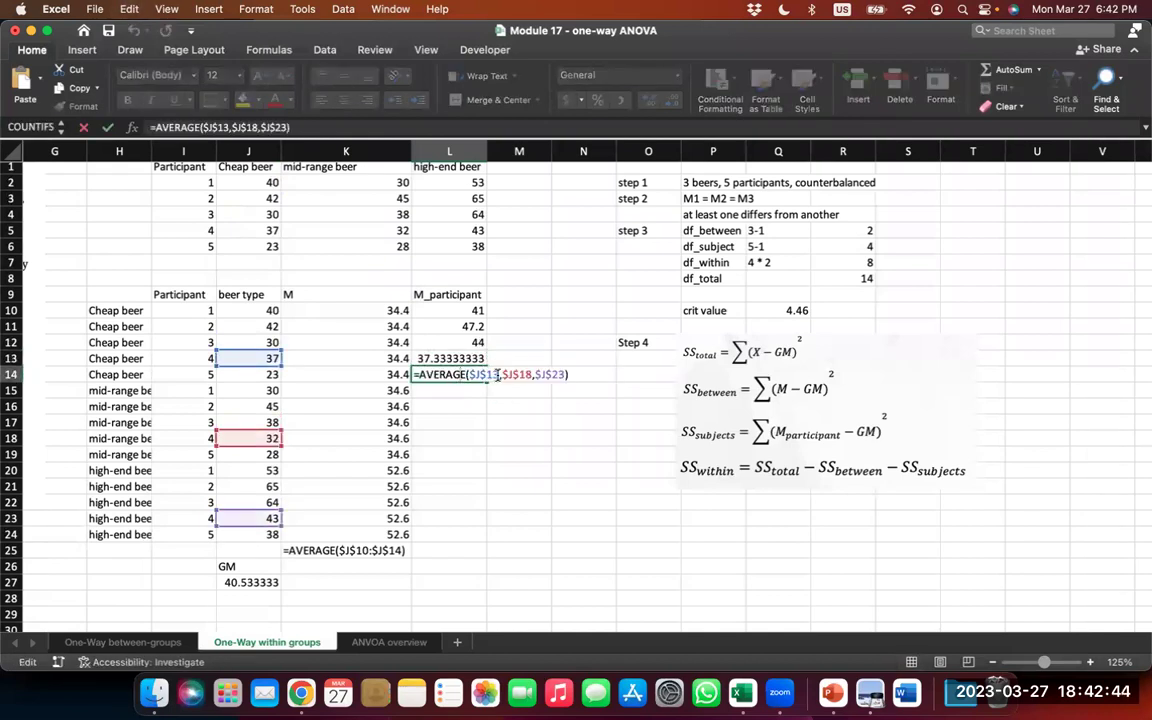
left_click(498, 374)
type("\\")
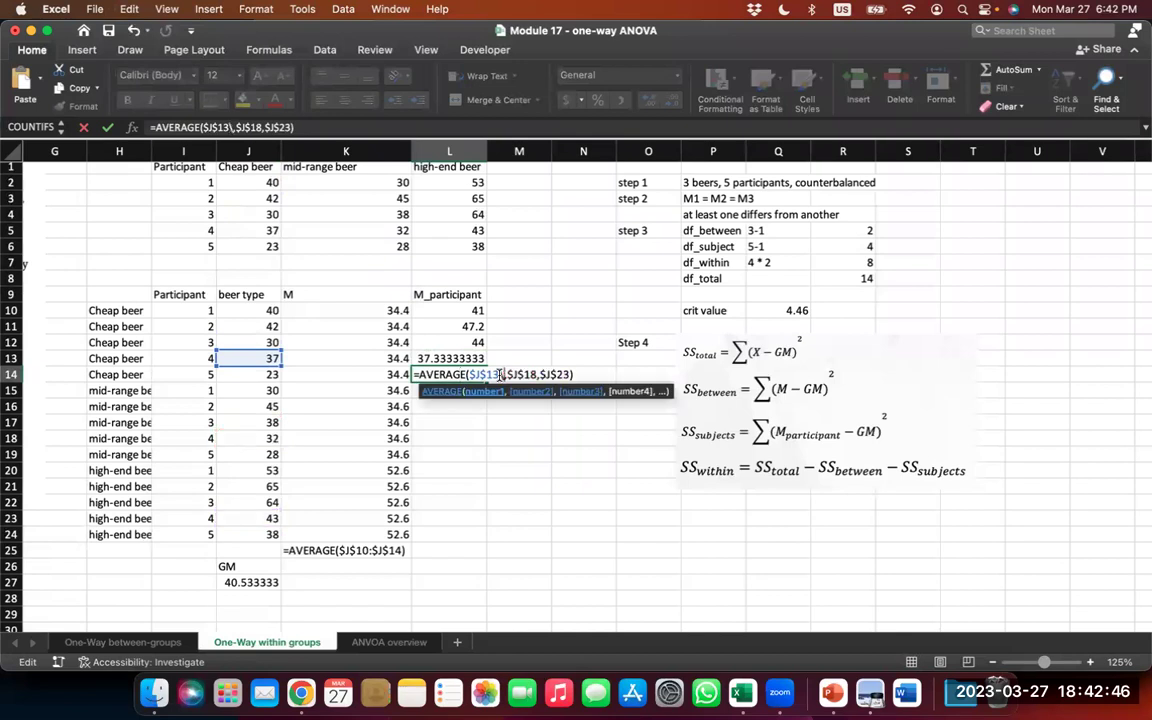
key("BackSpace")
key("BackSpace")
type("4")
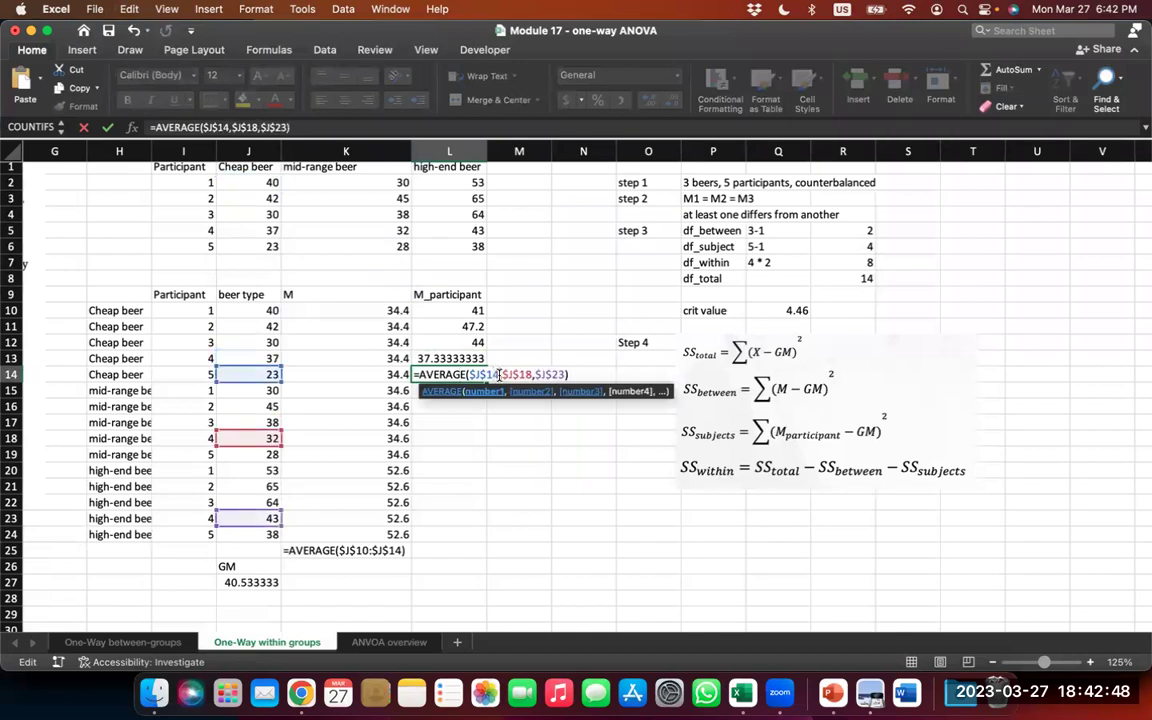
key("Right")
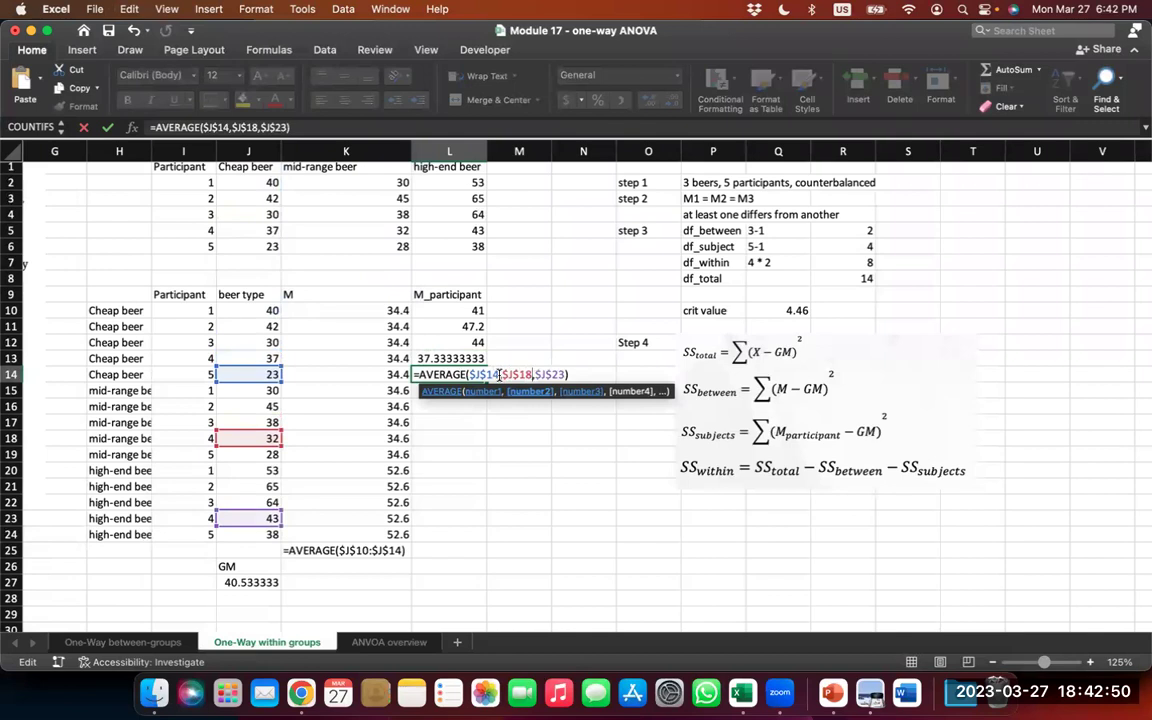
key("BackSpace")
type("9")
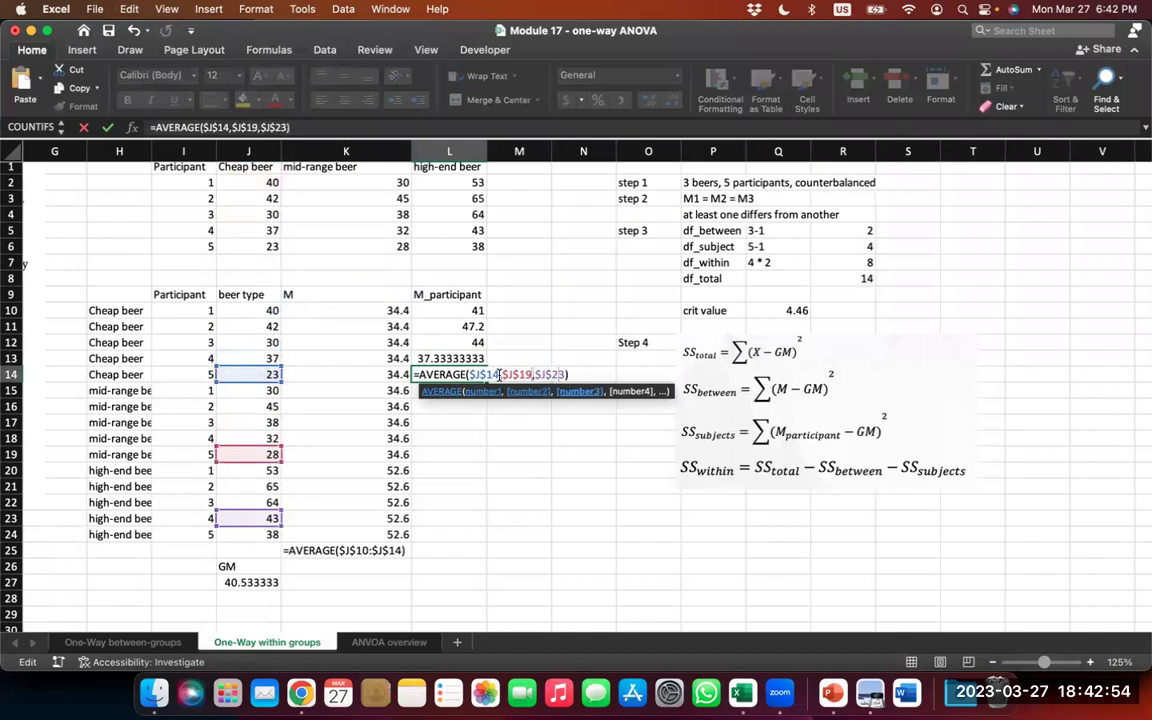
key("BackSpace")
type("4")
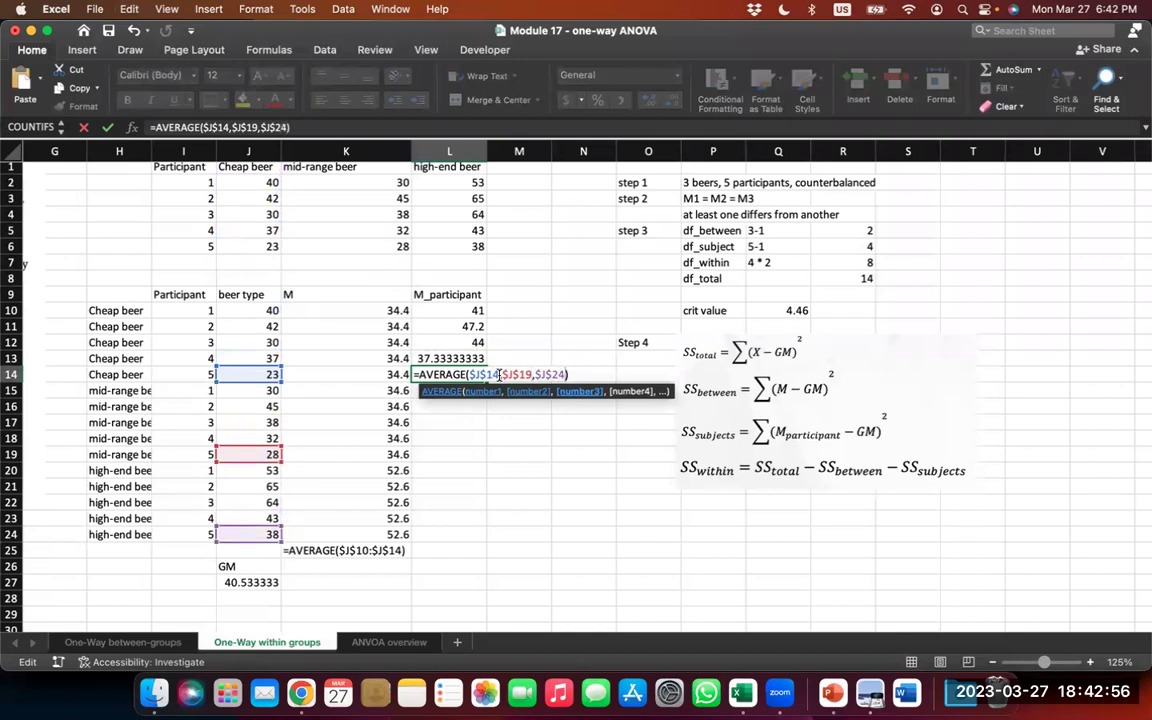
key("Return")
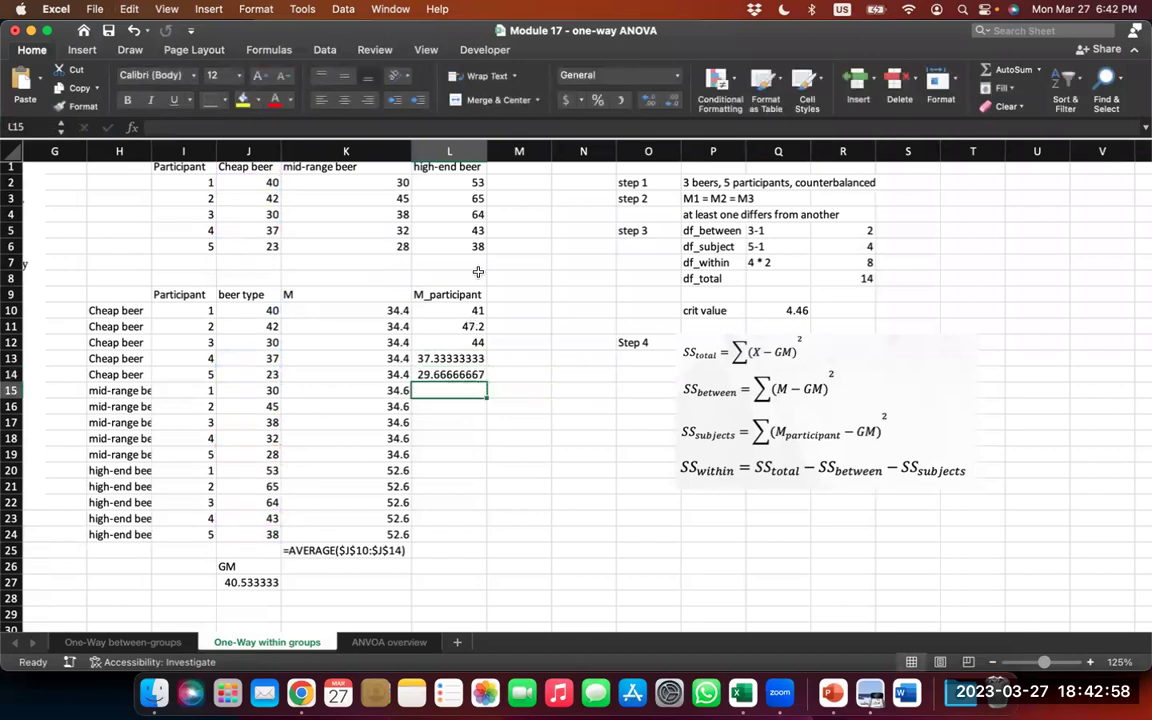
- Copy the participant means in L10:L14 into the mid-range beer rows L15:L19 and the high-end beer rows L20:L24
left_click_drag(460, 310, 465, 374)
key("cmd+c")
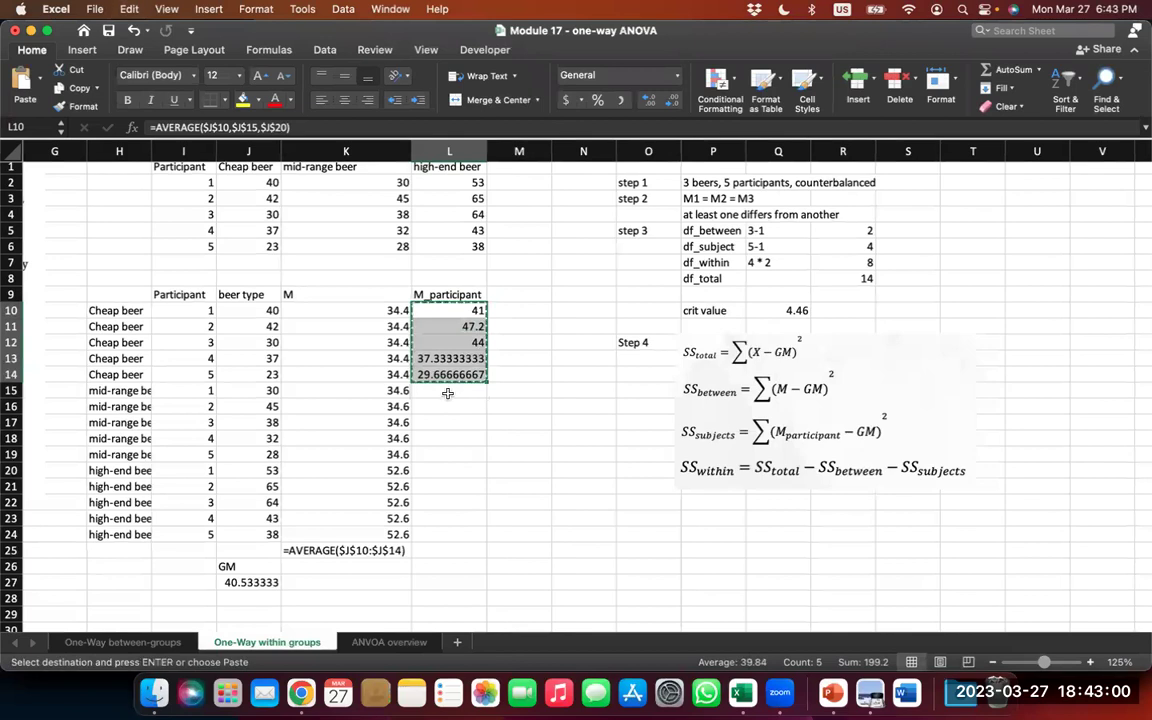
left_click(447, 391)
key("cmd+v")
left_click(452, 470)
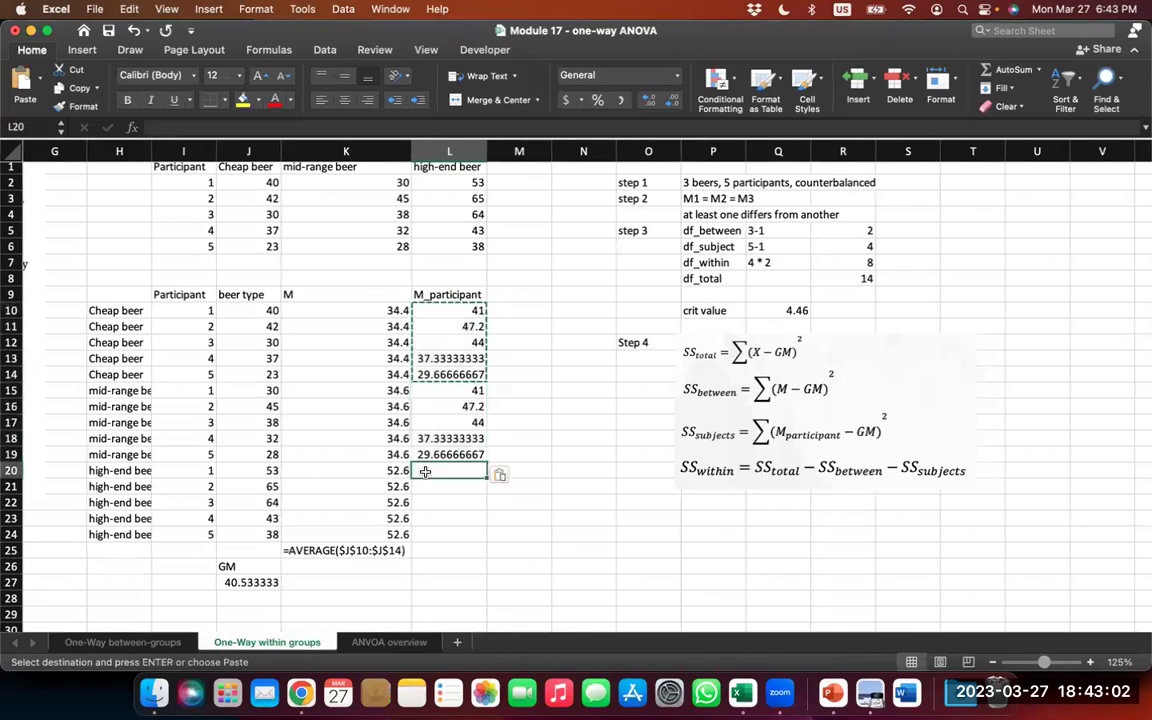
key("cmd+v")
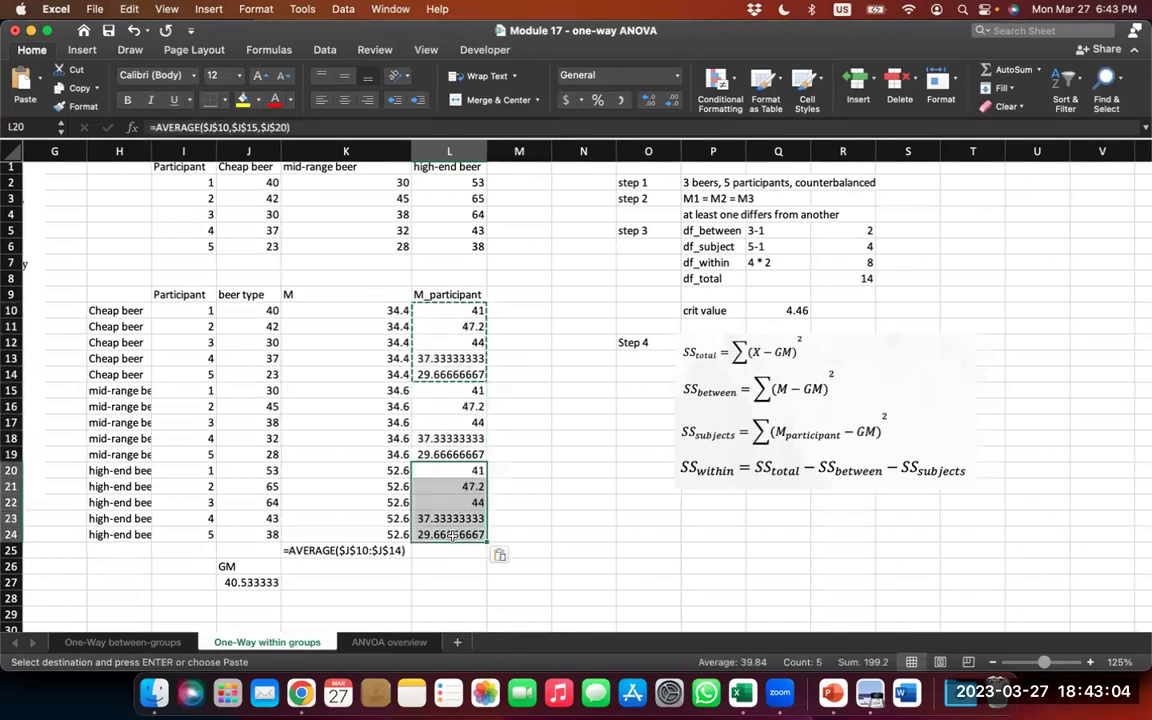
- Inspect the participant mean formula in L24
left_click(453, 535)
double_click(453, 535)
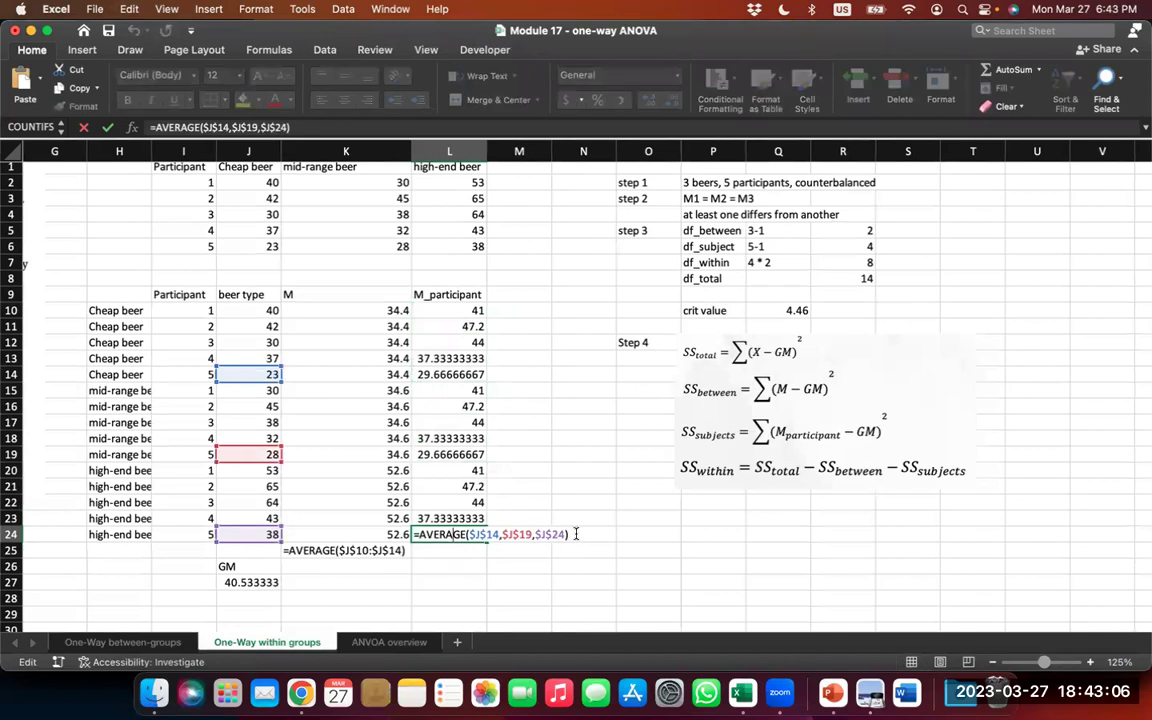
key("Escape")
- Note the L10 formula =AVERAGE($J$10,$J$15,$J$20) as text in L25 and widen column L to fit it
double_click(471, 309)
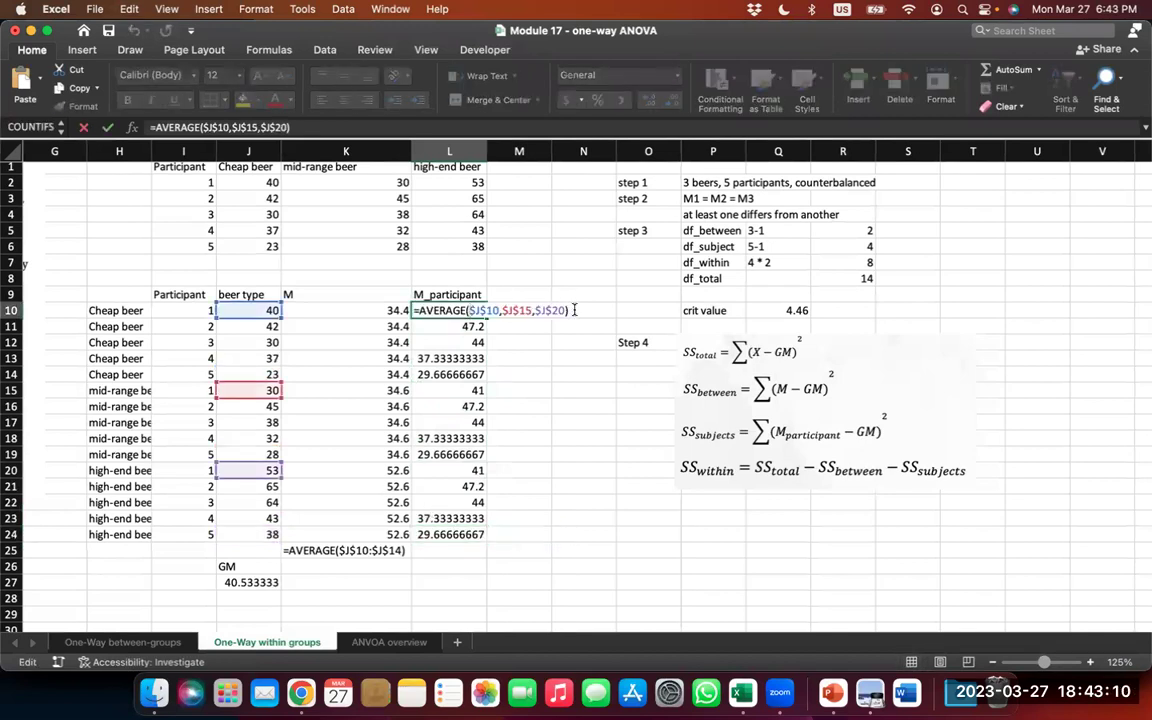
key("Escape")
left_click(425, 550)
key("super+v")
key("Return")
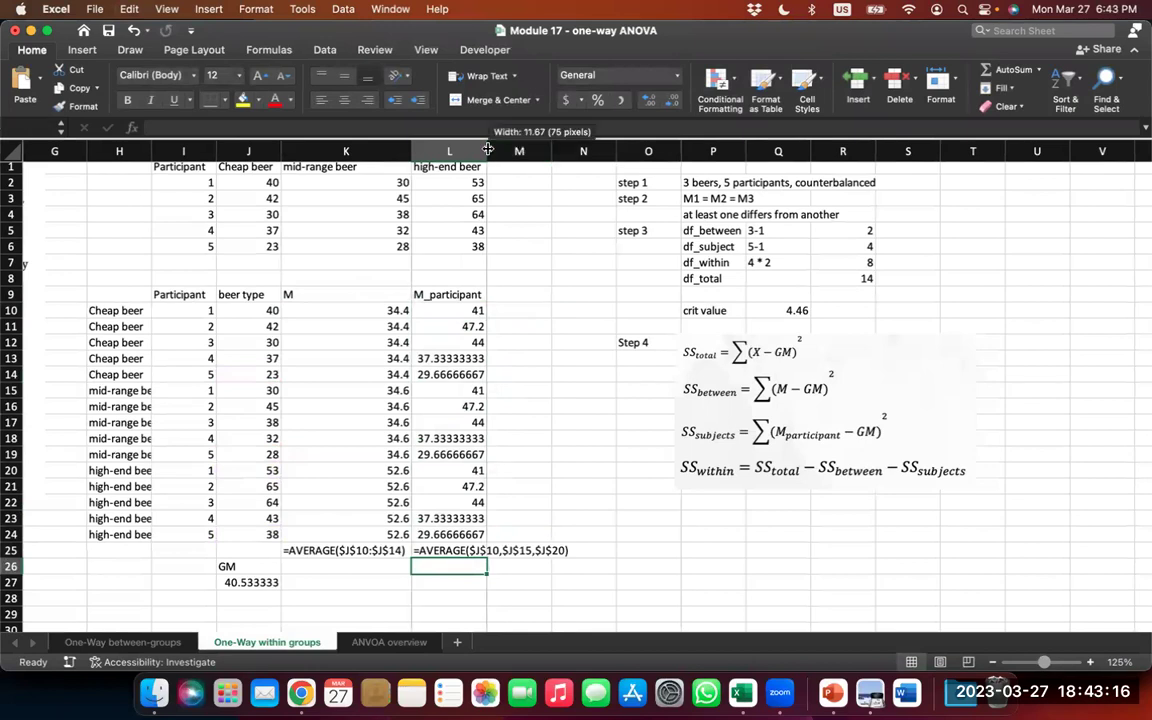
left_click_drag(487, 150, 575, 150)
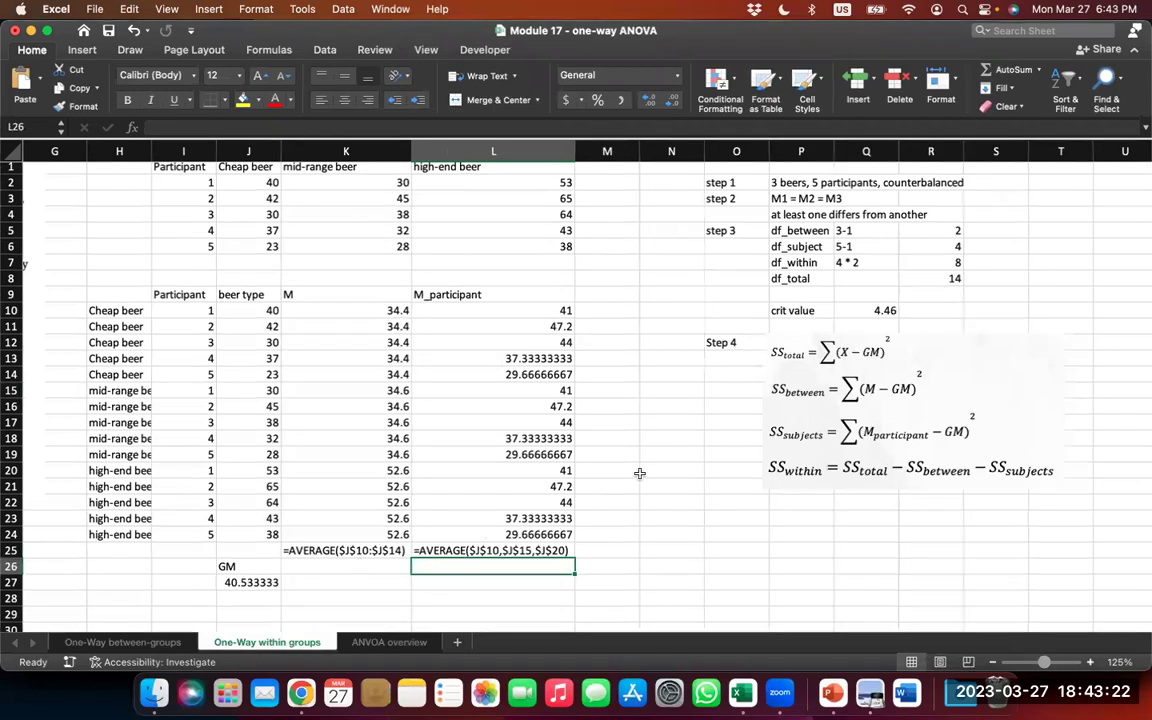
- Shift the sums of squares equation picture about one column to the right and move the Step 4 label from O12 to P12
scroll(692, 550, "down", 2)
scroll(692, 550, "right", 2)
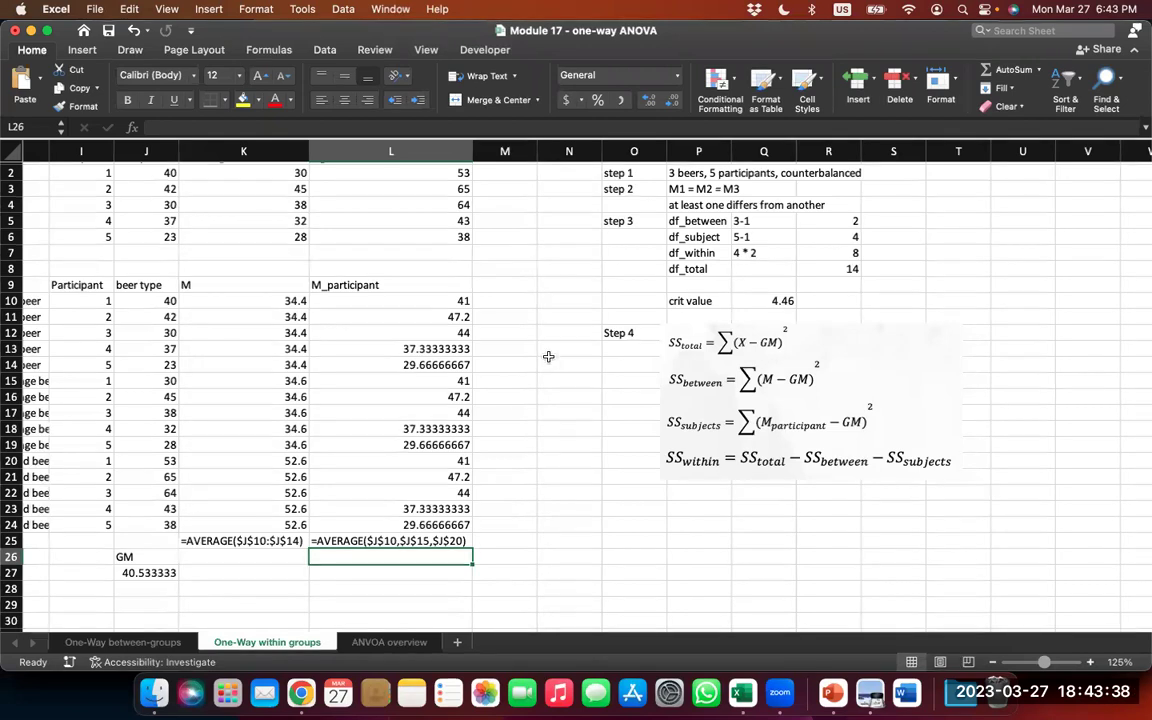
left_click_drag(750, 365, 836, 371)
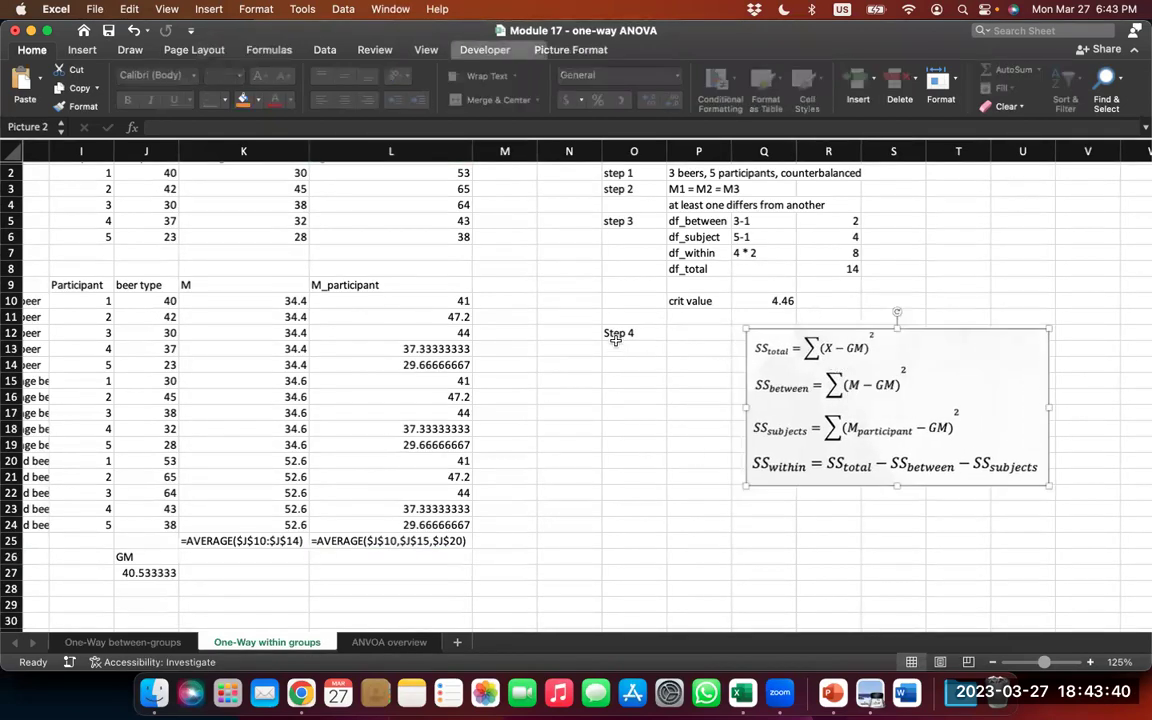
left_click(617, 337)
key("cmd+c")
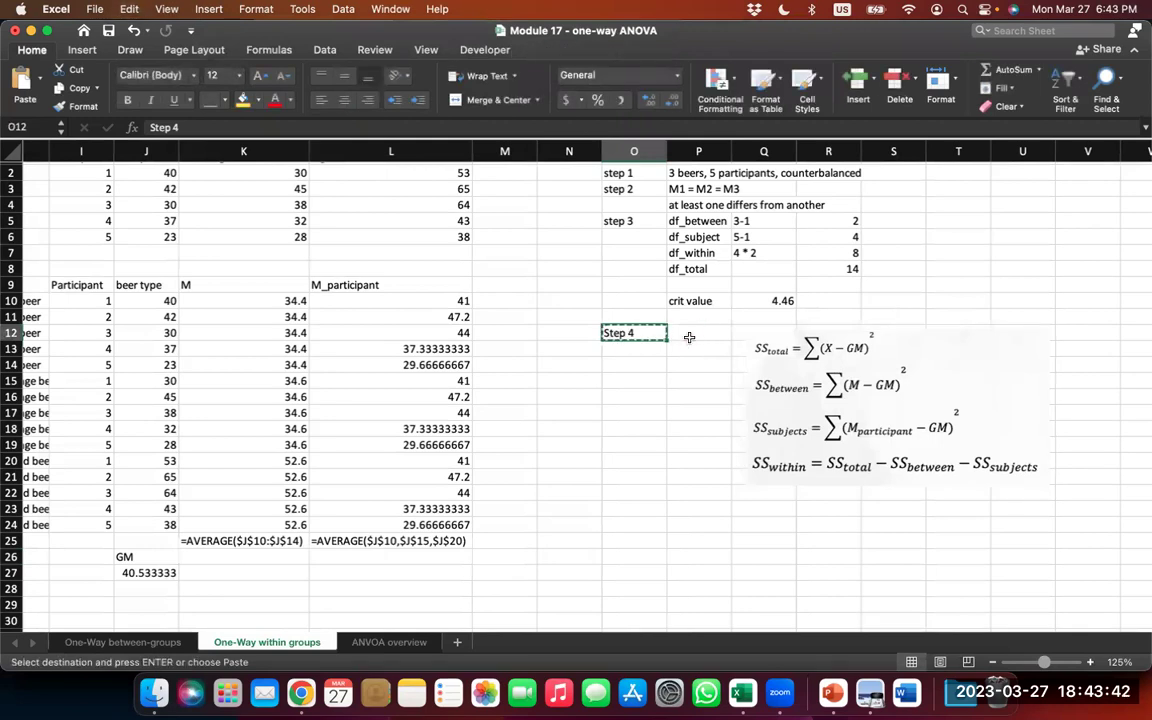
left_click(689, 337)
key("cmd+v")
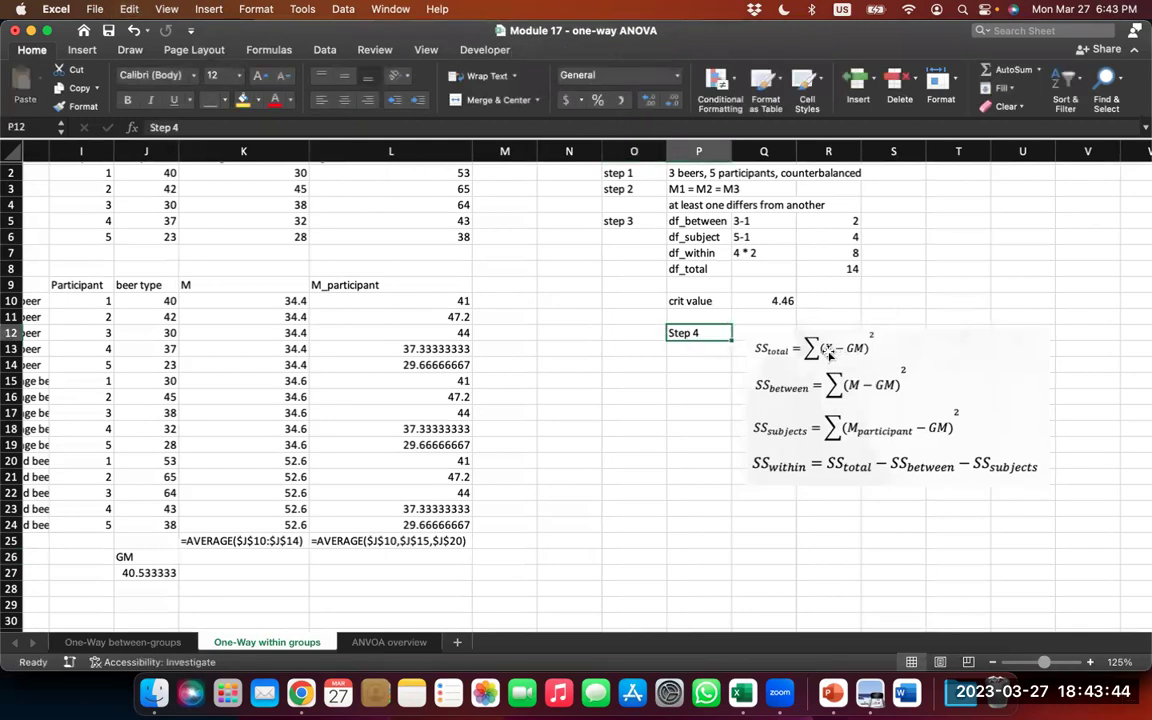
- Enter the column heading (X-GM)^2 in M9
left_click(505, 286)
type("(")
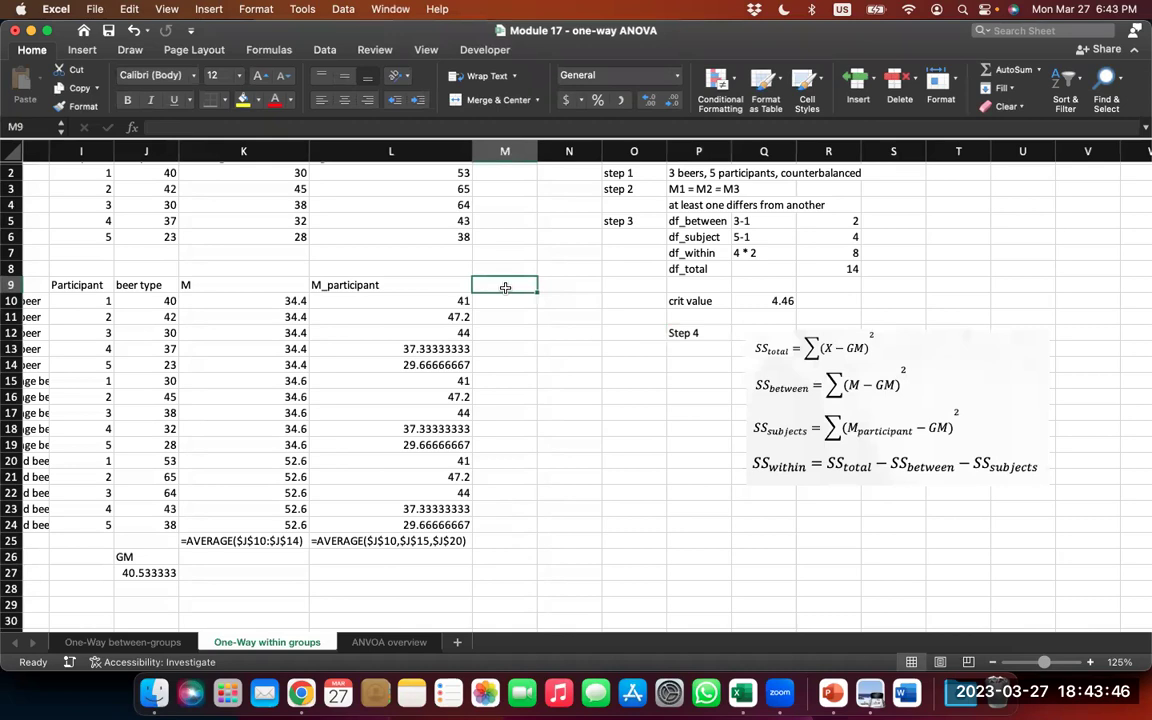
type("X-GM)^2")
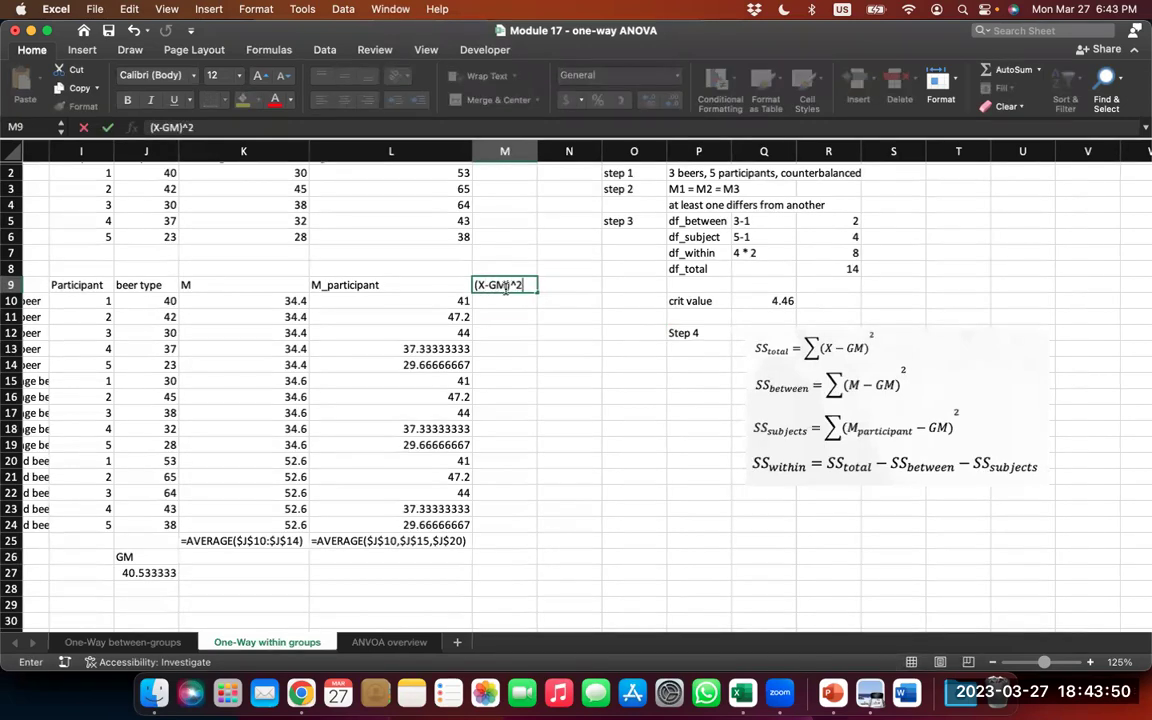
key("Return")
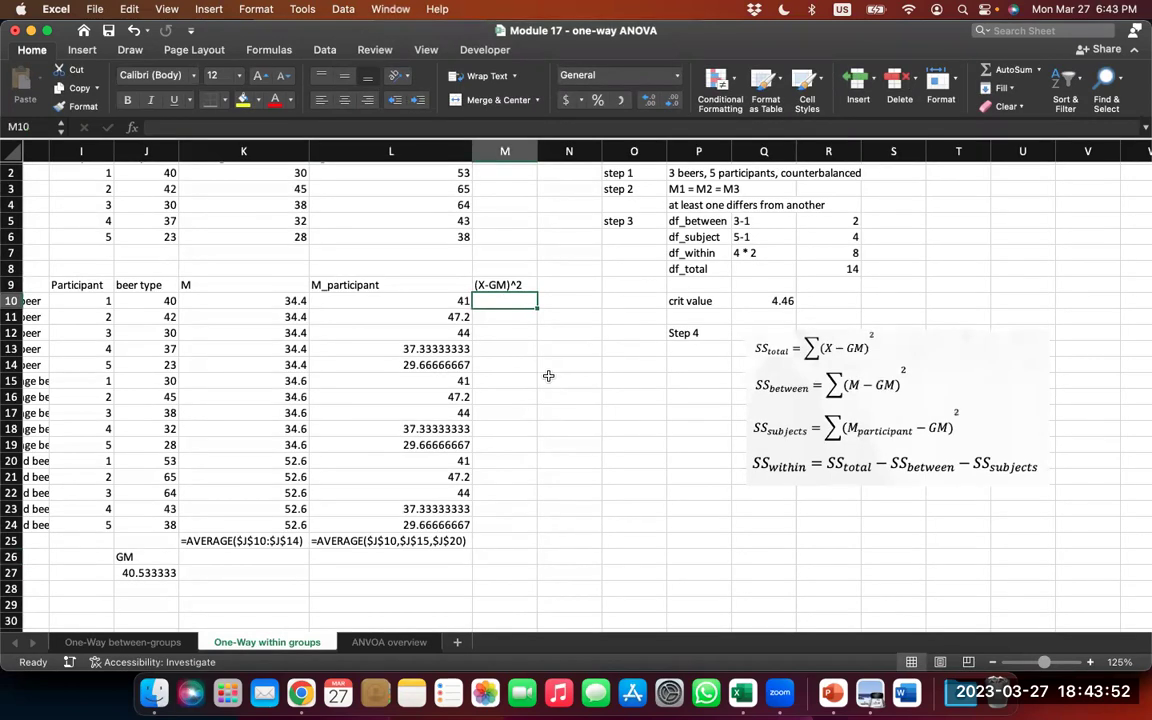
- Enter the squared deviation formula =(J10-$J$27)^2 in M10, with the grand mean reference locked
type("=")
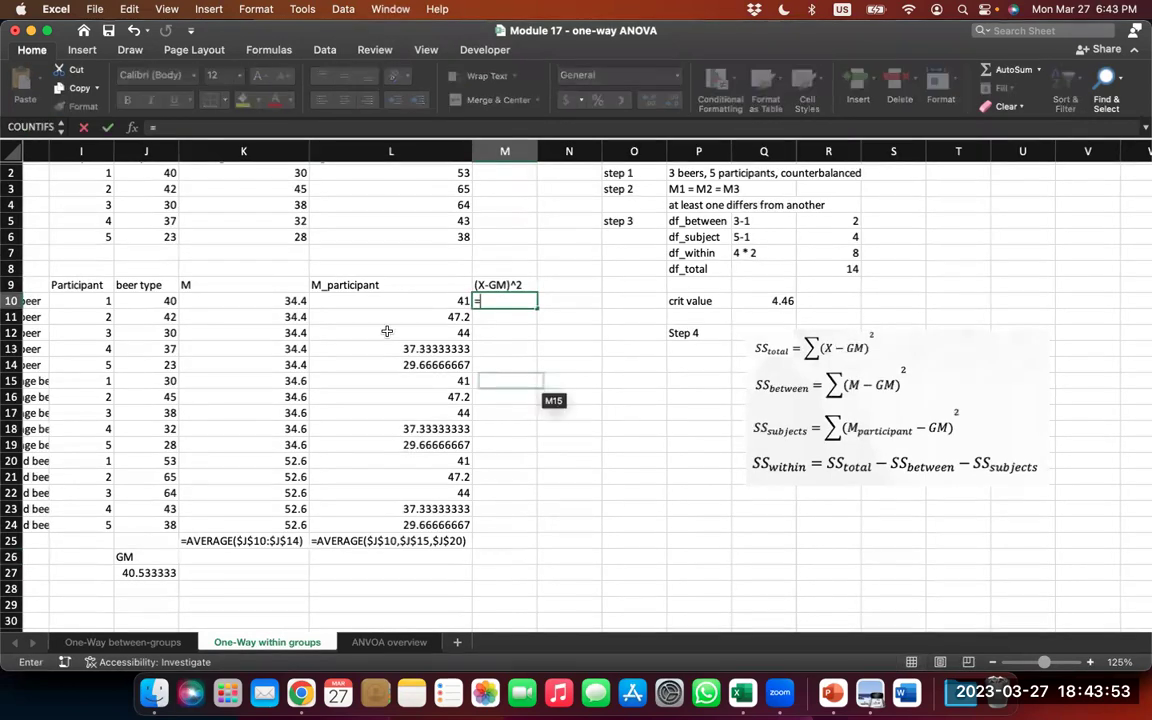
left_click(153, 298)
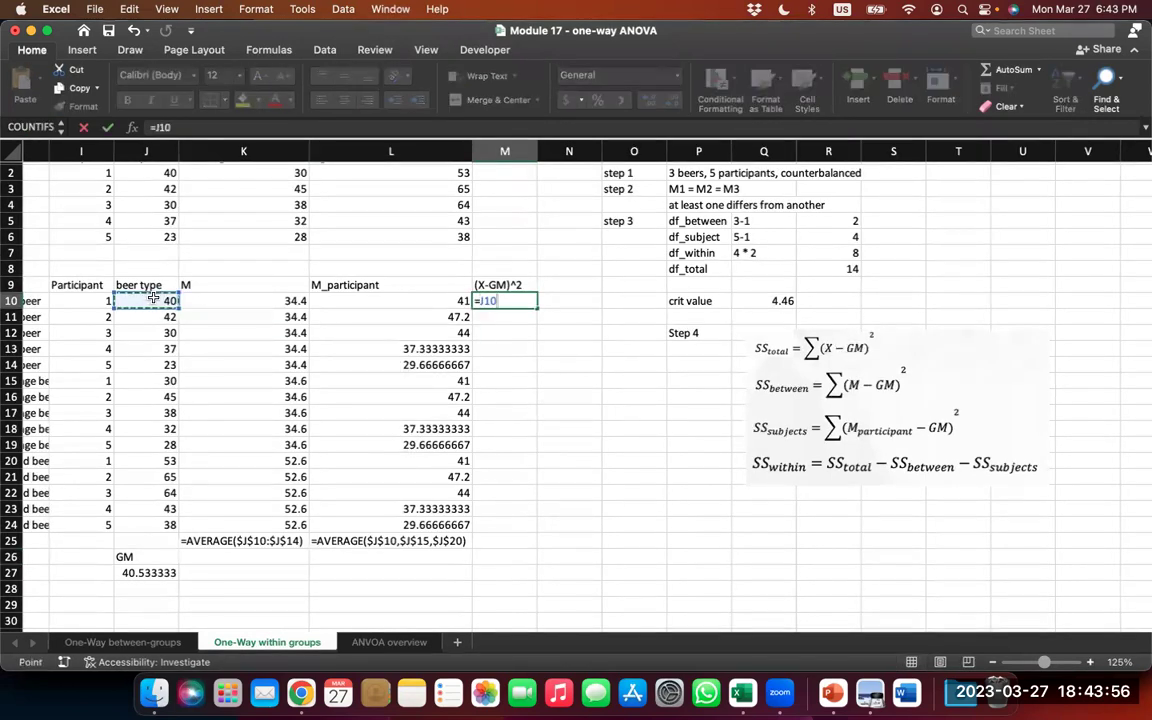
key("BackSpace")
key("BackSpace")
key("BackSpace")
type("(")
left_click(153, 298)
type("-")
left_click(131, 572)
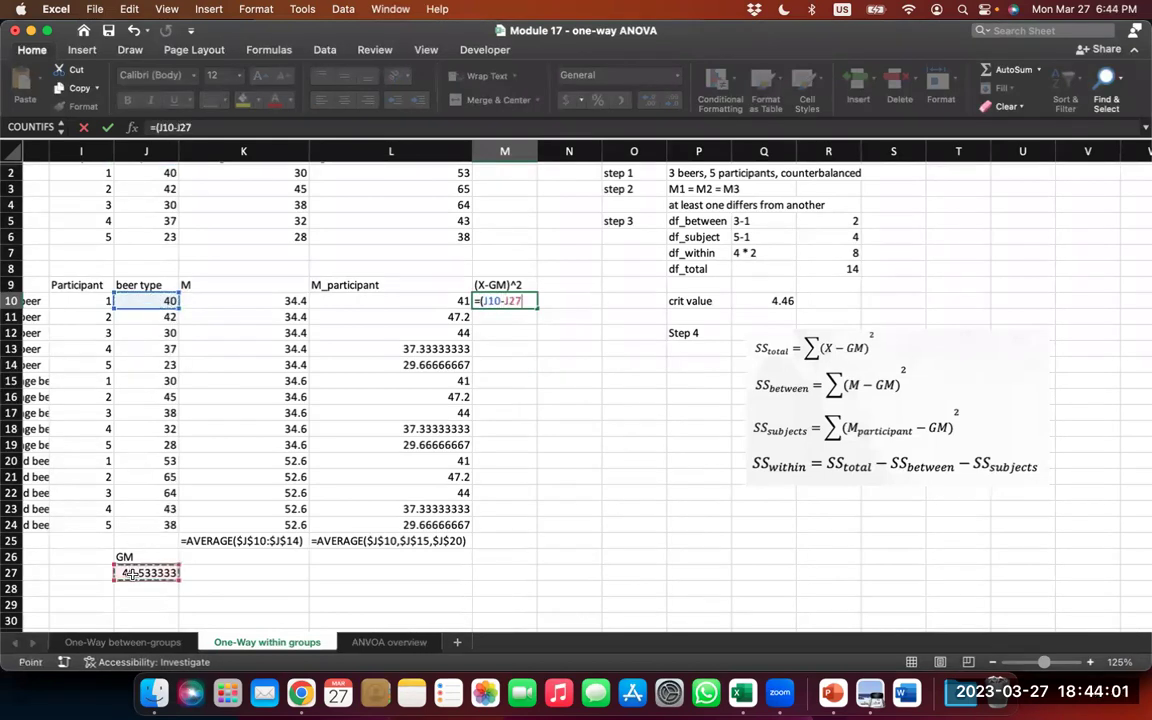
left_click(506, 300)
key("F4")
type(")")
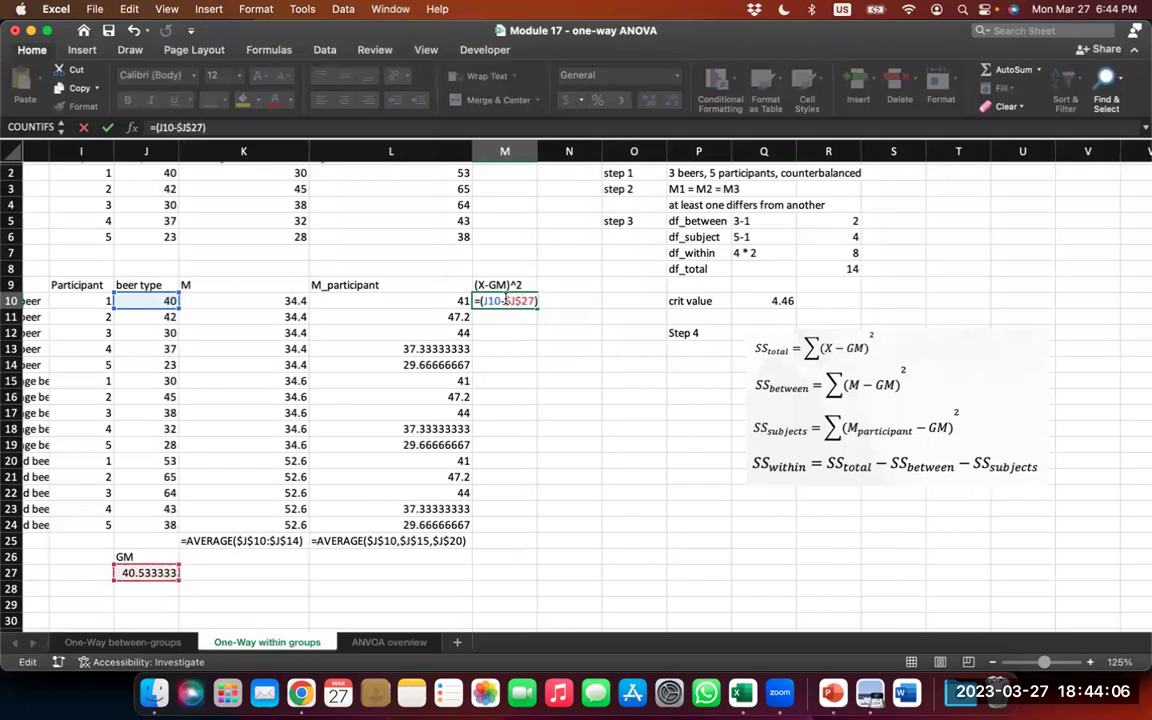
type("^2")
key("Return")
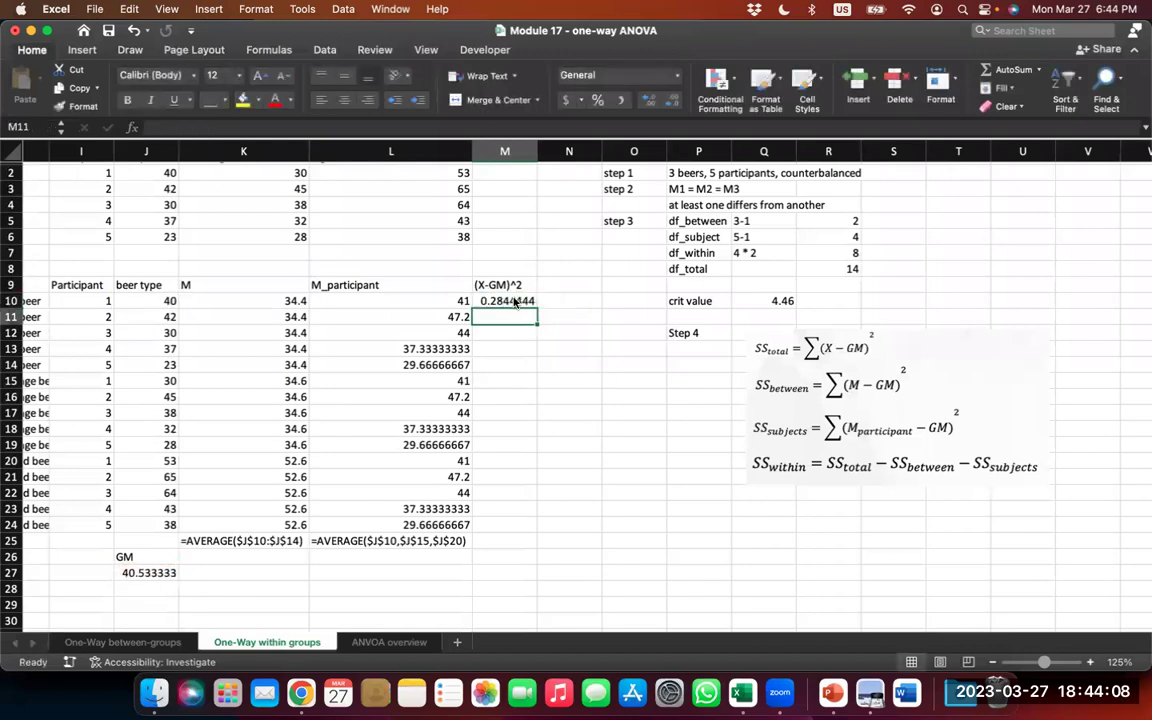
- Fill the M10 formula down through the last rating row and clear the surplus results in M25:M26
left_click(530, 301)
double_click(541, 301)
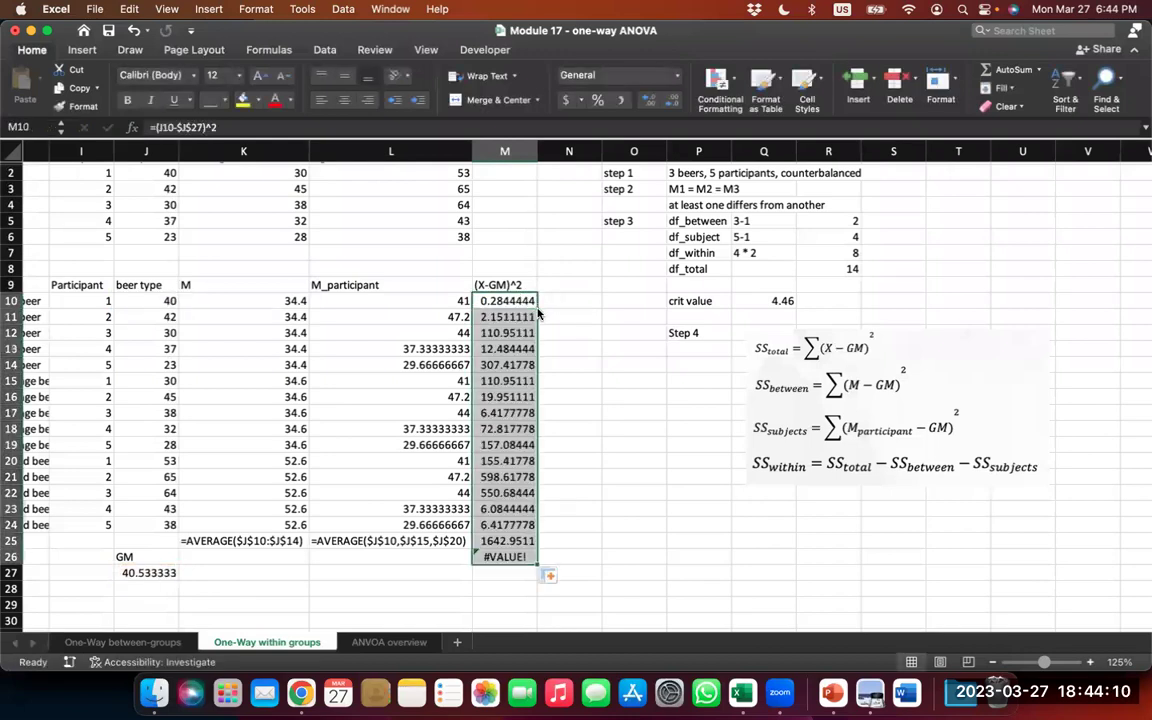
left_click_drag(472, 310, 513, 312)
key("super+x")
left_click(513, 301)
key("Return")
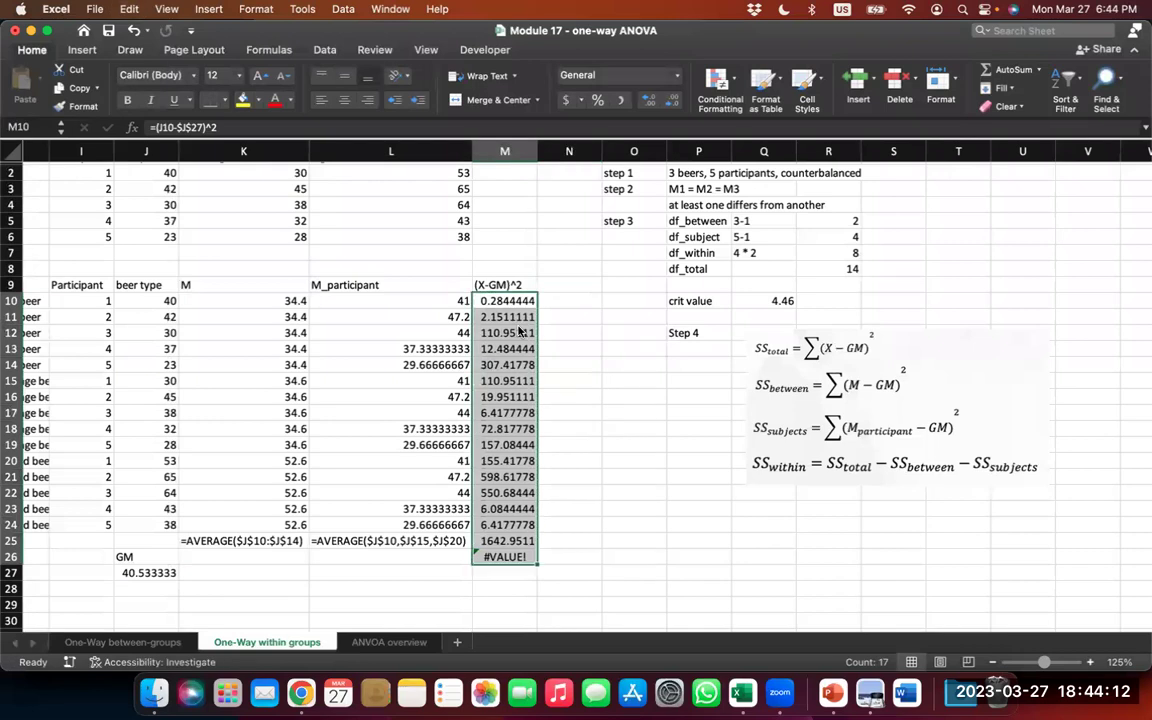
left_click_drag(513, 540, 510, 557)
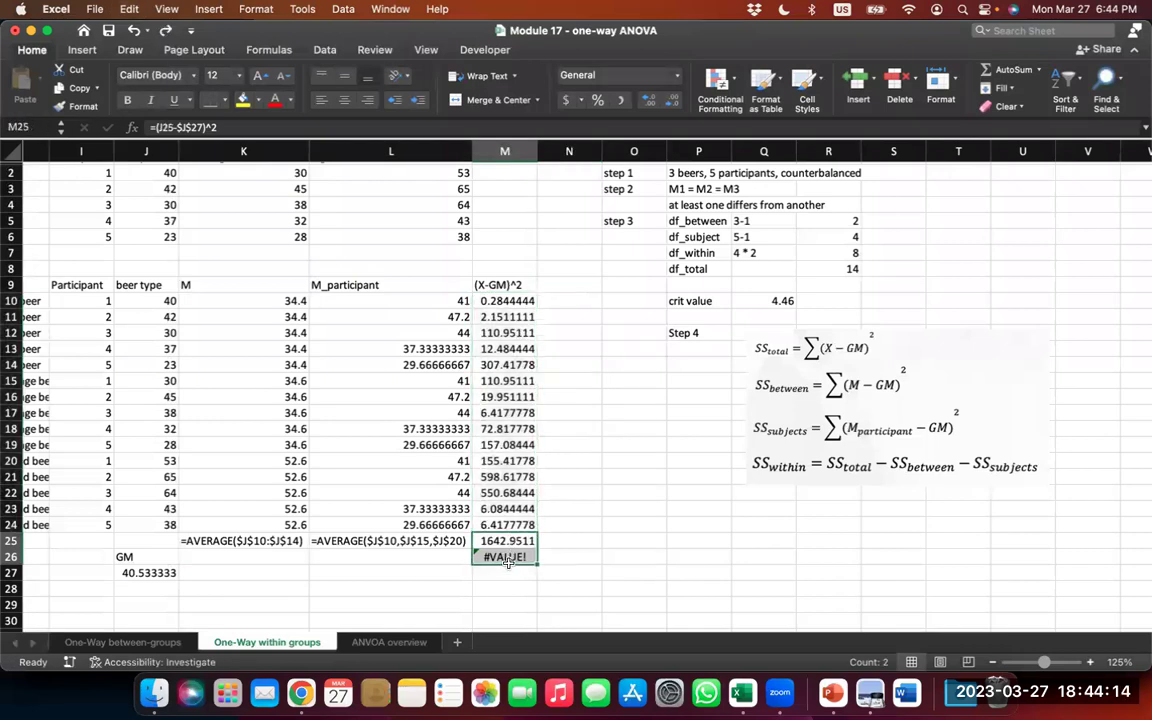
key("Delete")
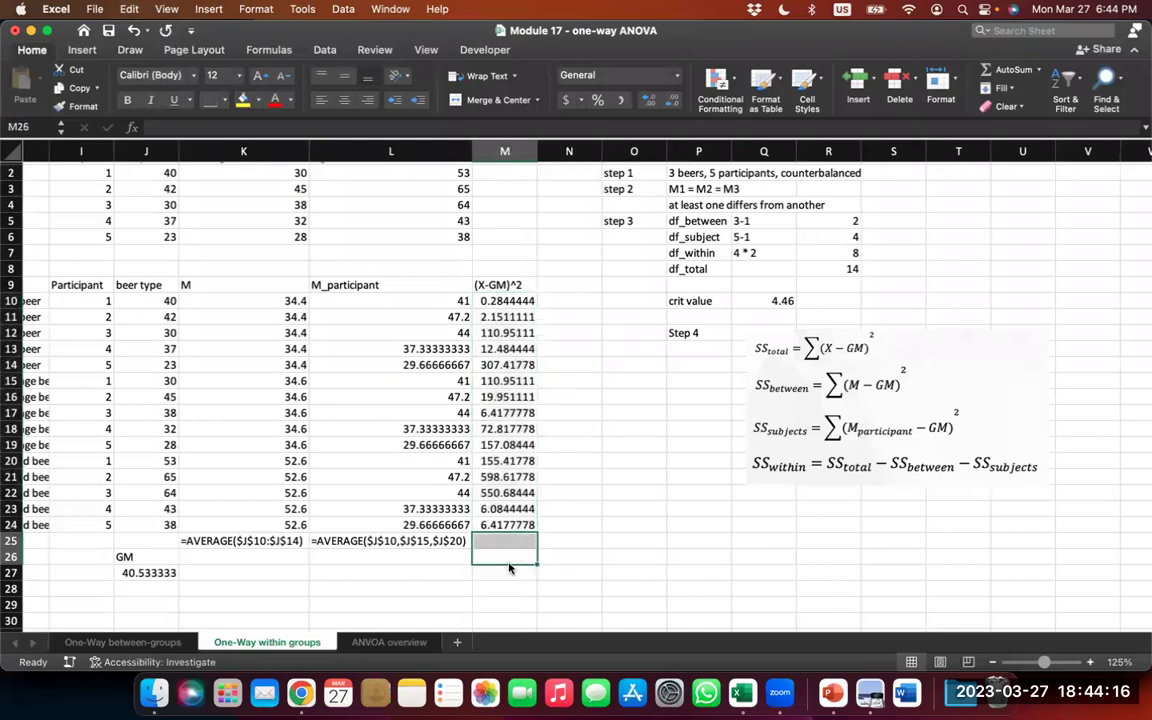
- Inspect the cell references used by the squared deviation formula in M10
left_click(640, 463)
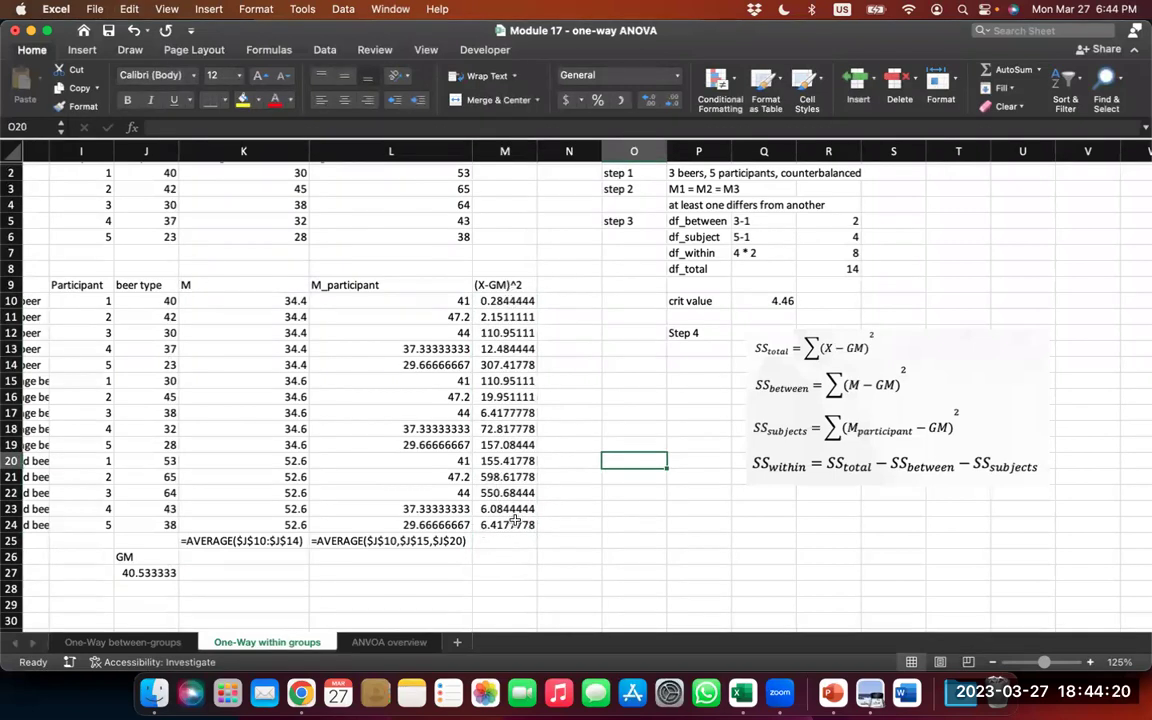
double_click(505, 303)
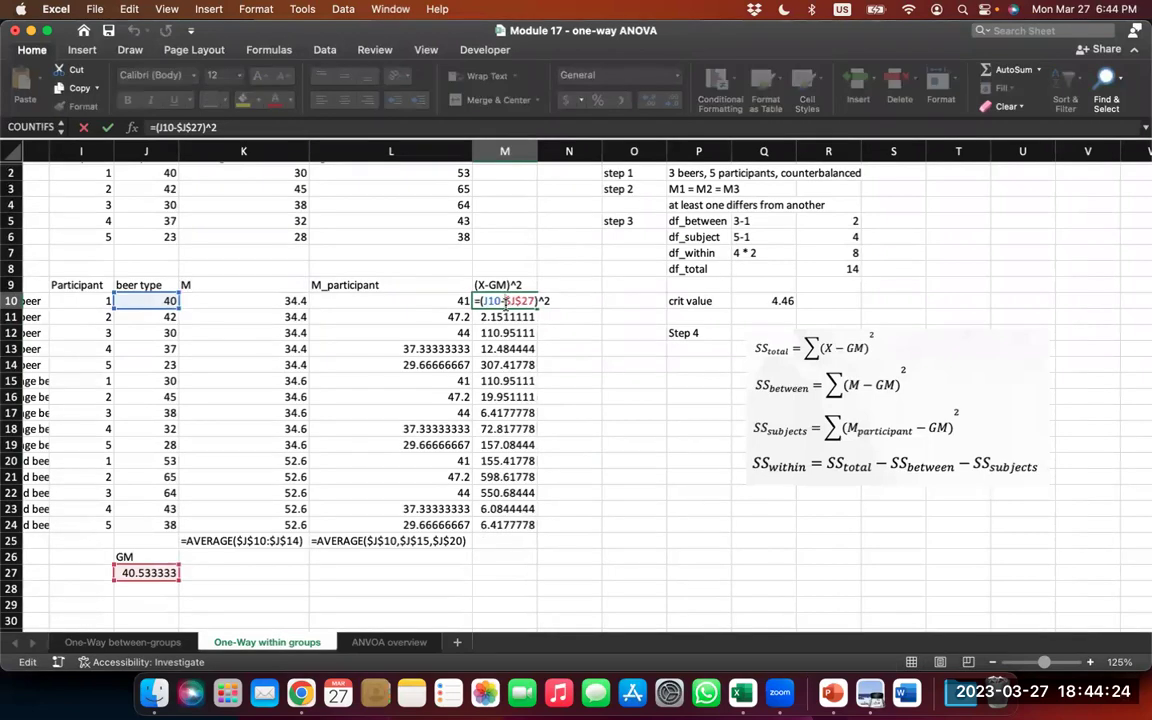
key("Escape")
- Enter the column heading (M-GM)^2 in N9
left_click(567, 284)
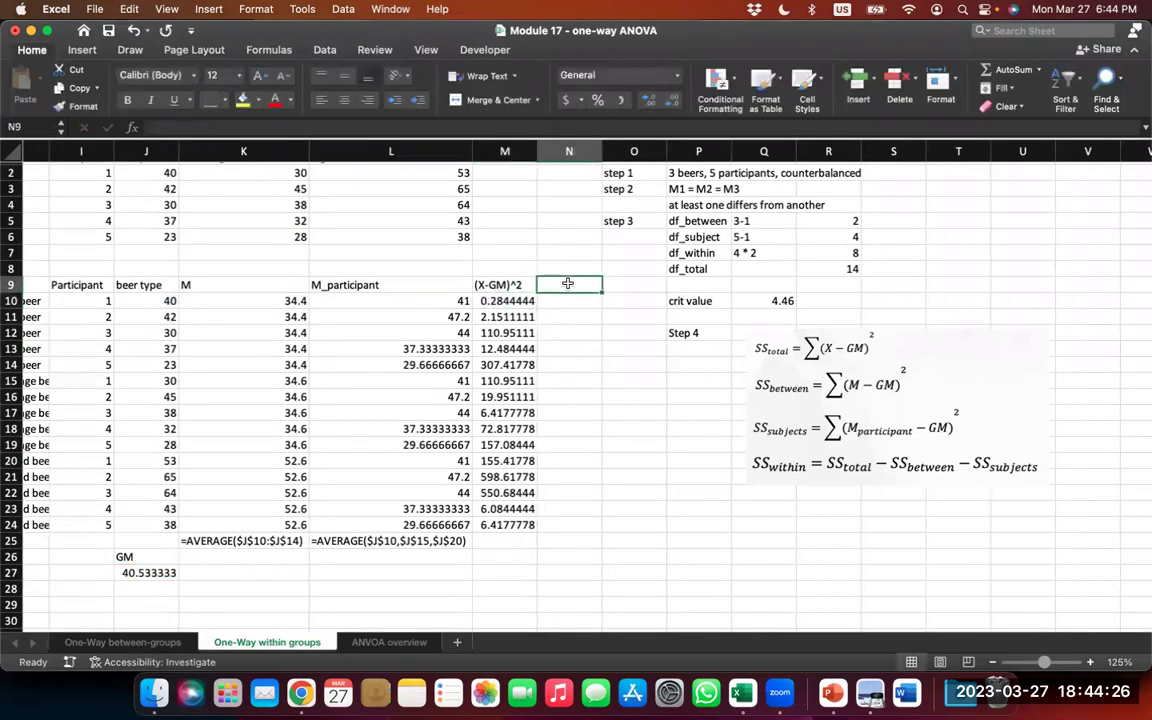
type("(")
type("M-GM)^2")
key("Return")
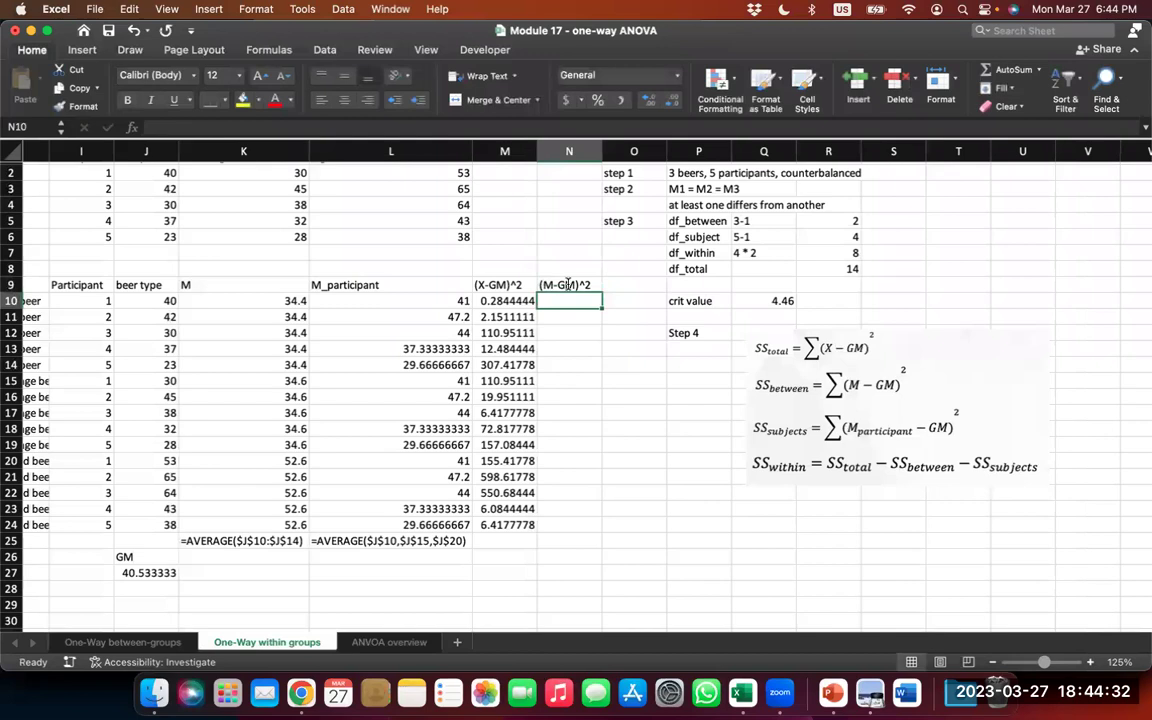
- Enter the between-groups formula =(K10-$J$27)^2 in N10, with the grand mean reference locked
type("=")
left_click(299, 299)
key("BackSpace")
key("BackSpace")
key("BackSpace")
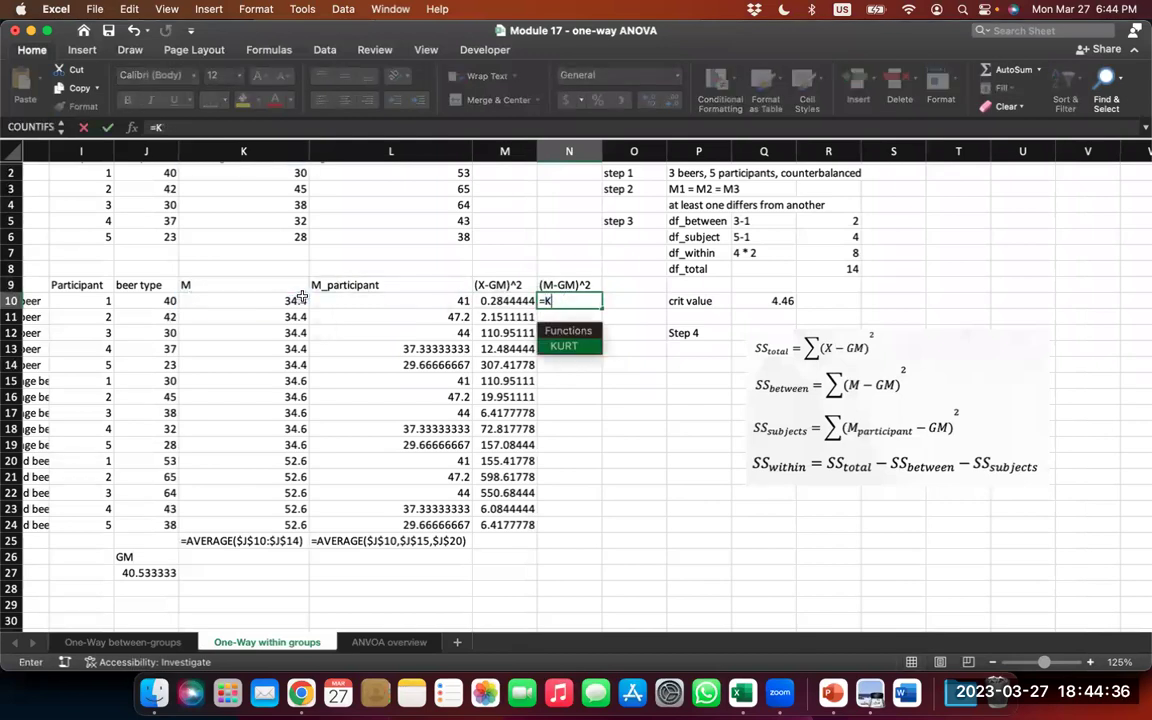
type("(")
left_click(297, 300)
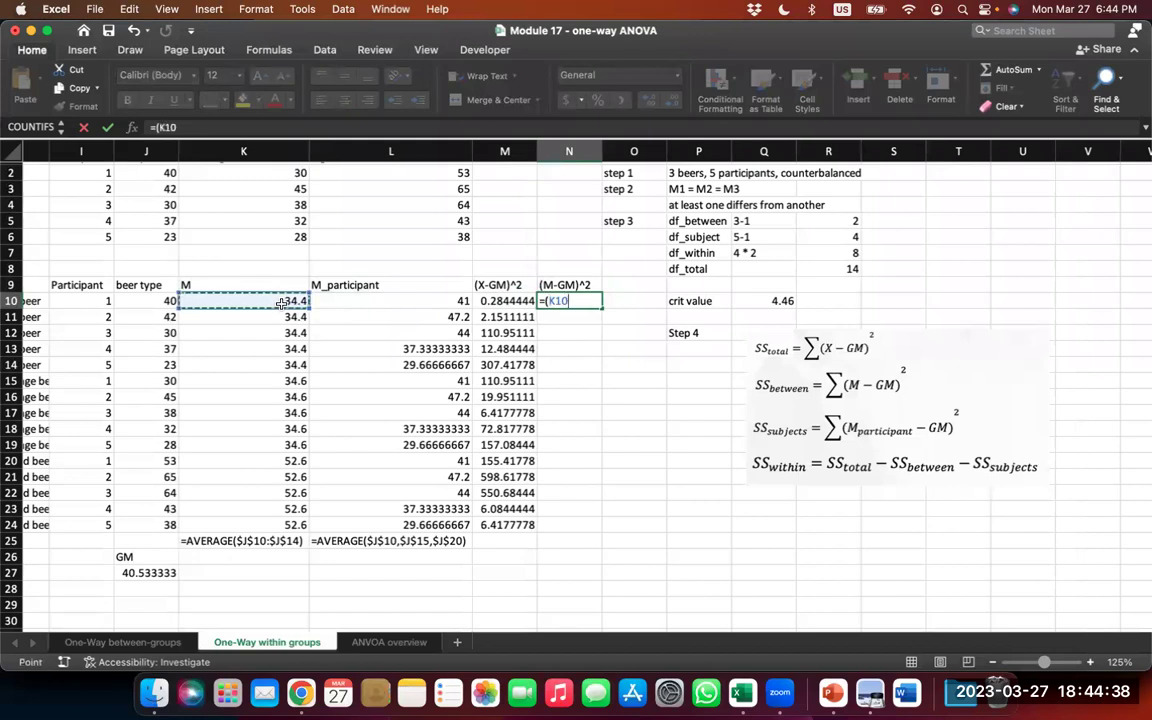
type("-")
left_click(151, 572)
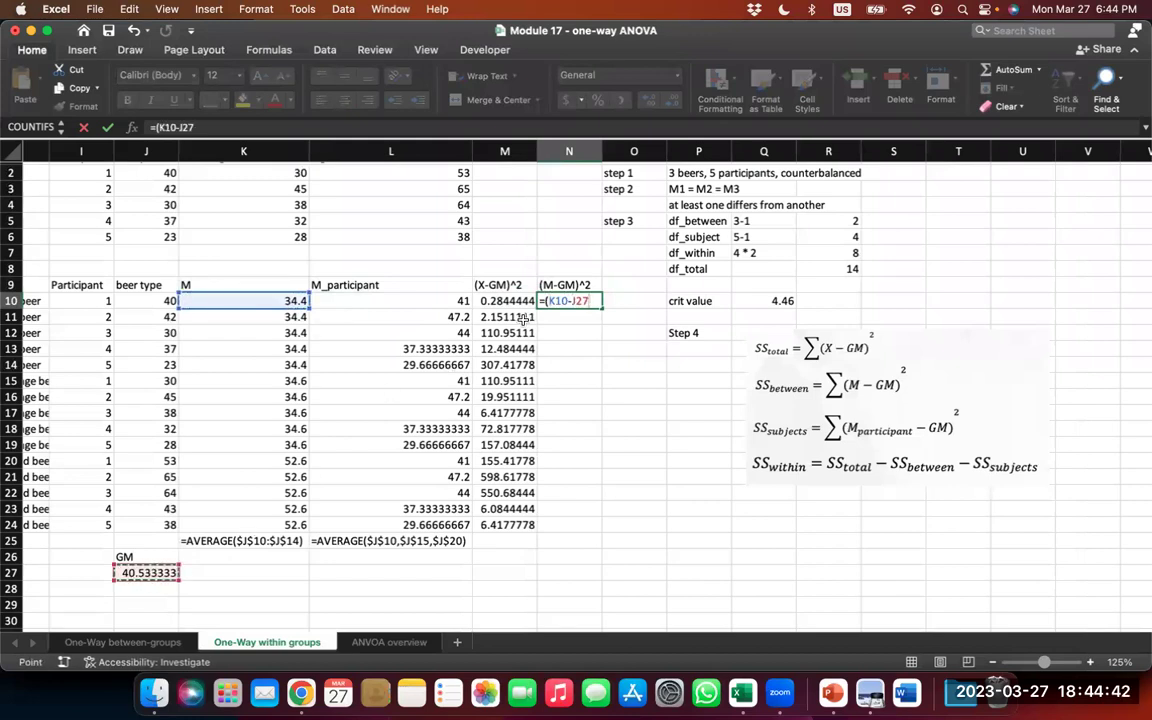
left_click(579, 301)
type("$")
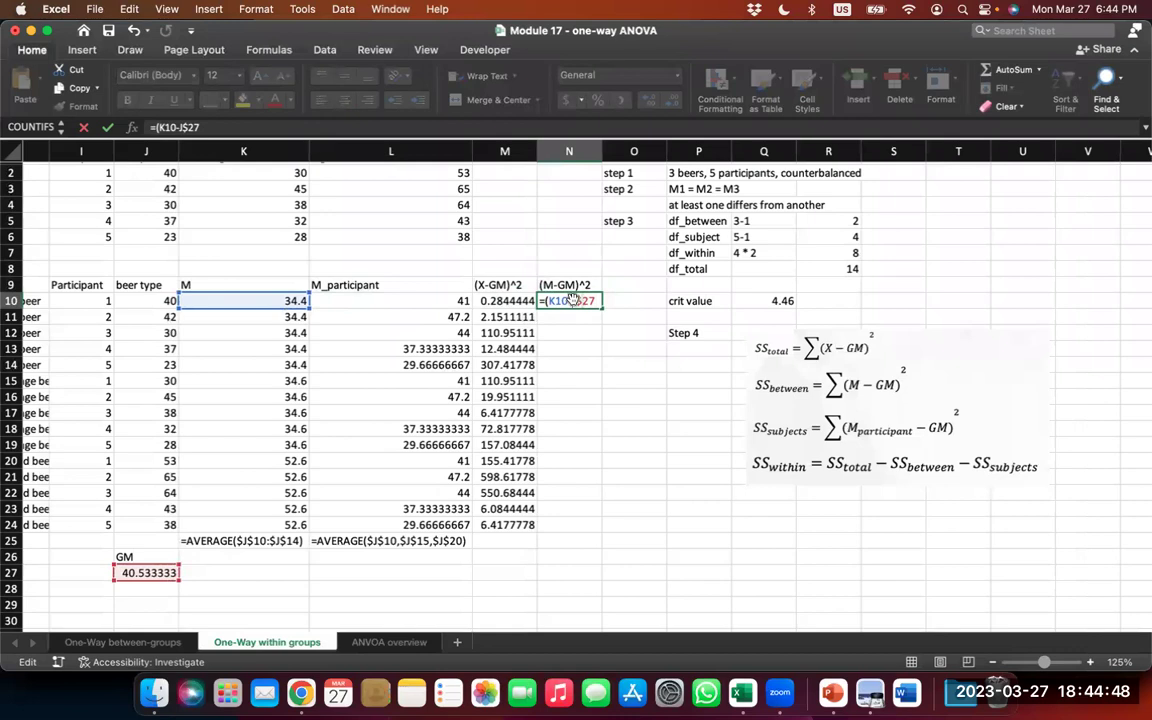
type("$")
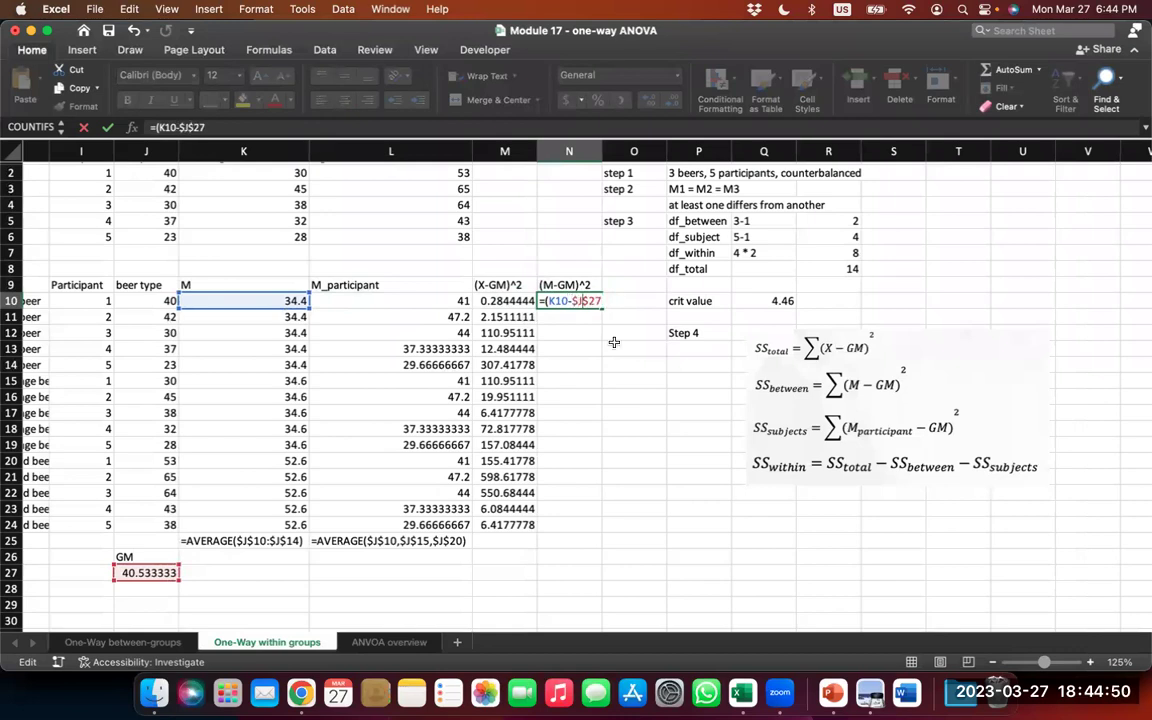
type(")^2")
key("Return")
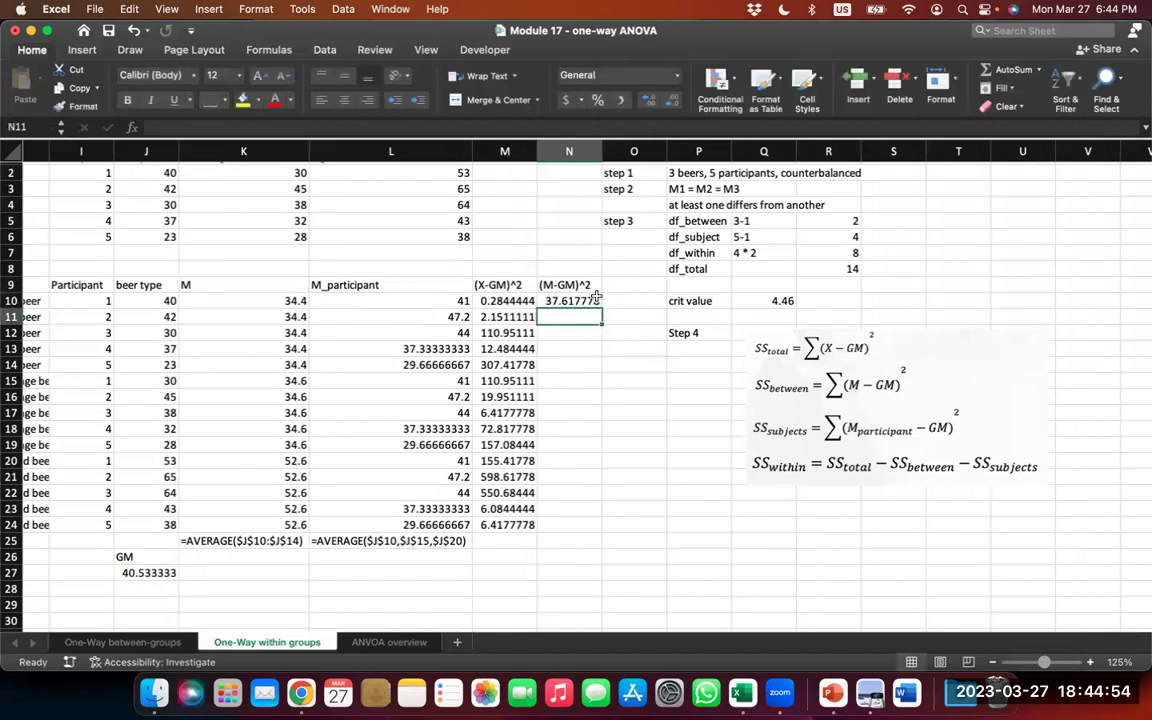
- Fill the N10 formula down through the last rating row and clear the surplus results in N25 and N26
left_click(590, 301)
left_click_drag(601, 307, 564, 566)
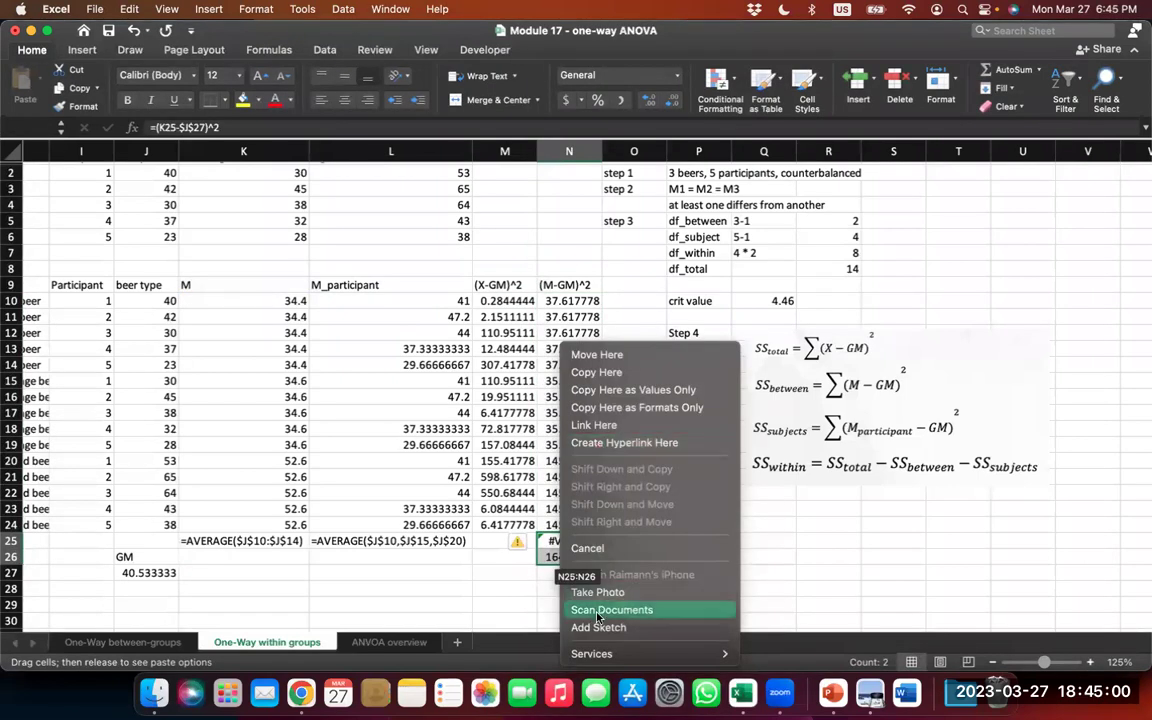
left_click(566, 546)
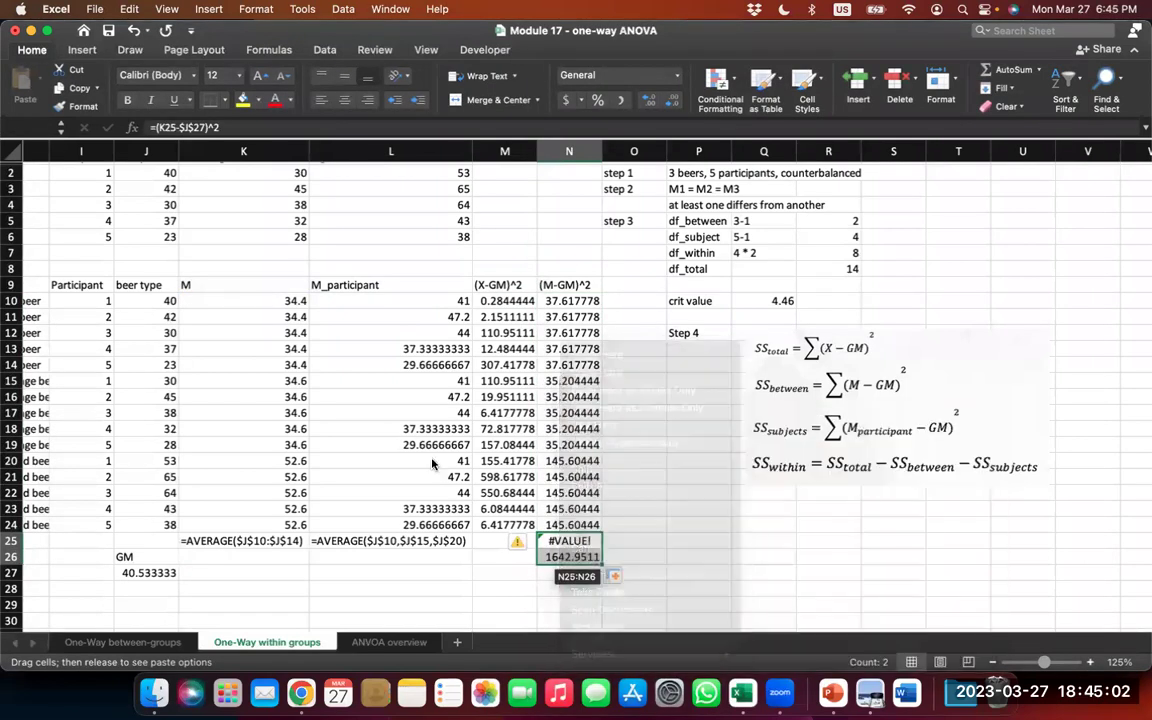
left_click(566, 541)
key("Delete")
key("Down")
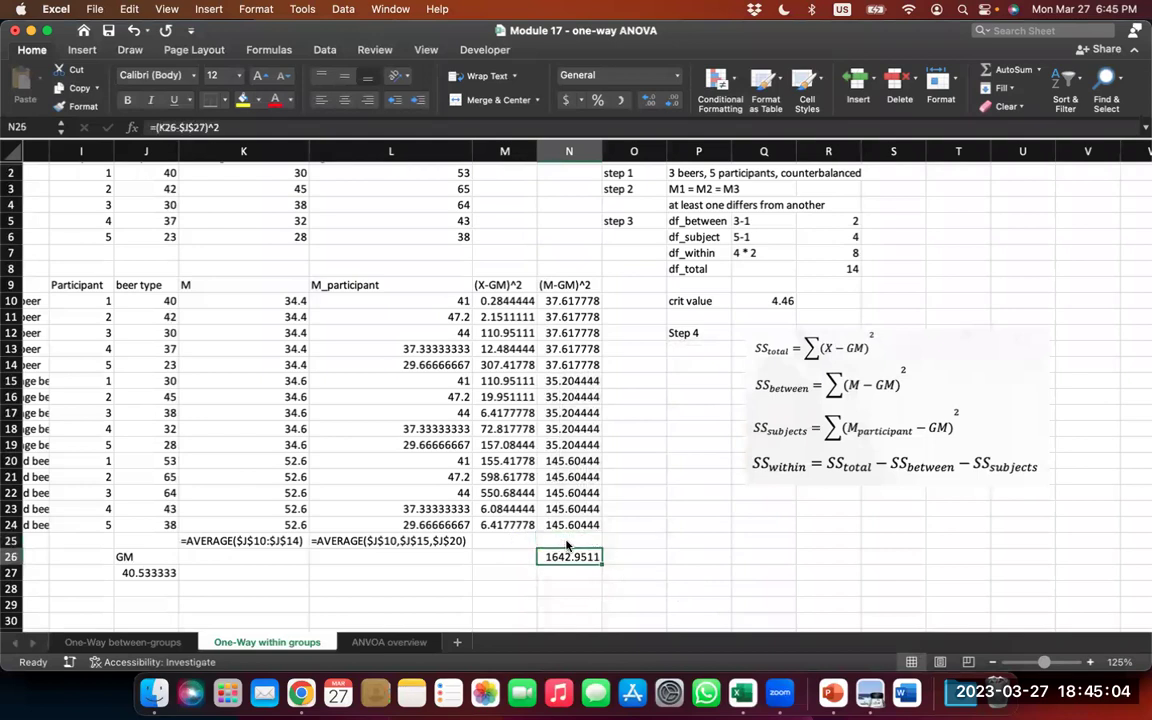
key("Delete")
key("Down")
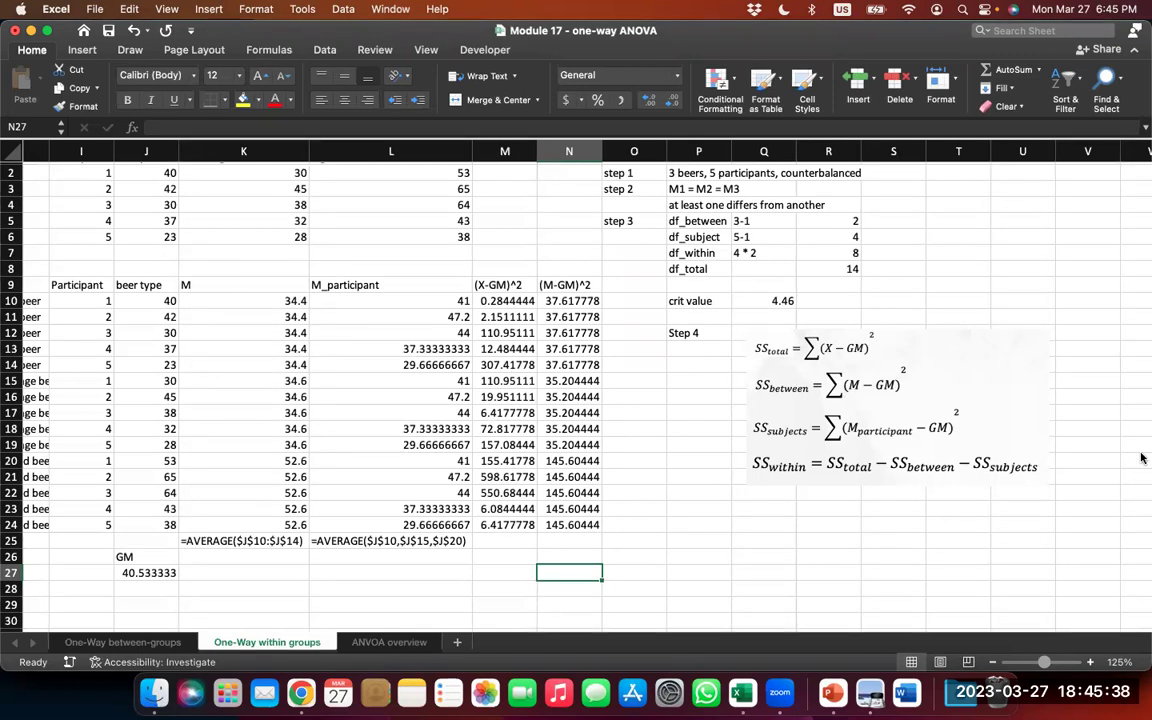
- Switch to the STAT1021 - Chapter 13 presentation in PowerPoint to view the sums of squares formulas
left_click(833, 692)
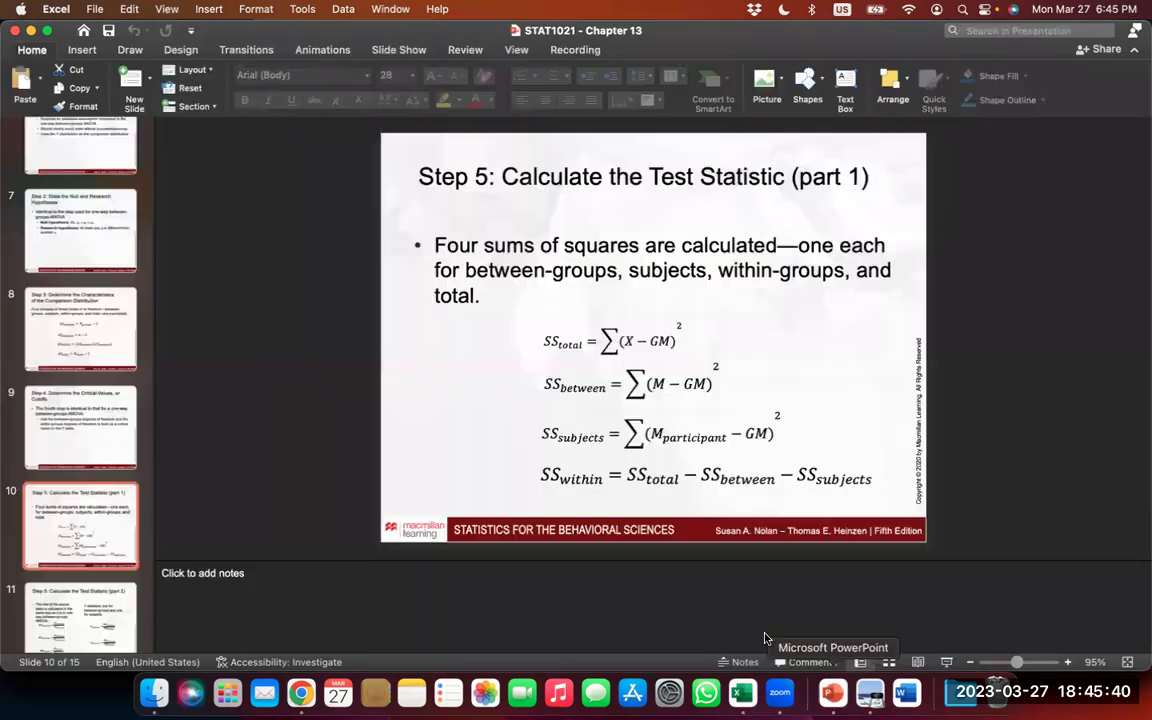
- Switch to the STAT1021 - Chapter 12 presentation and view The Logic of ANOVA slide
left_click(507, 9)
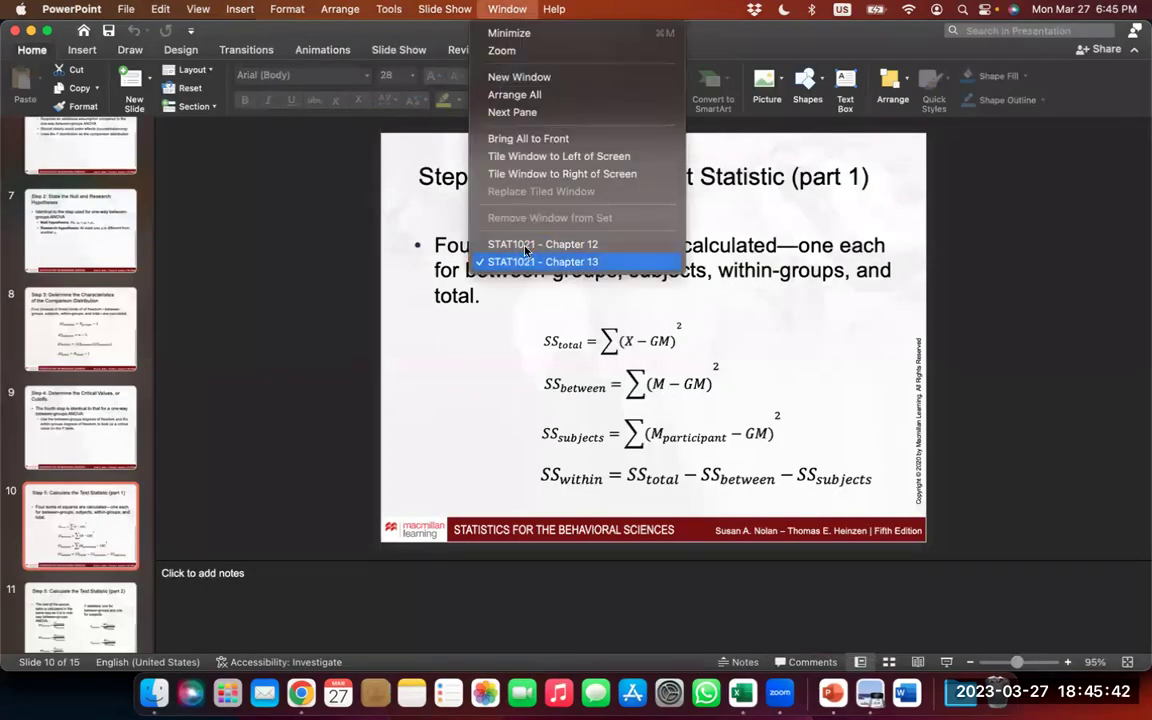
left_click(478, 240)
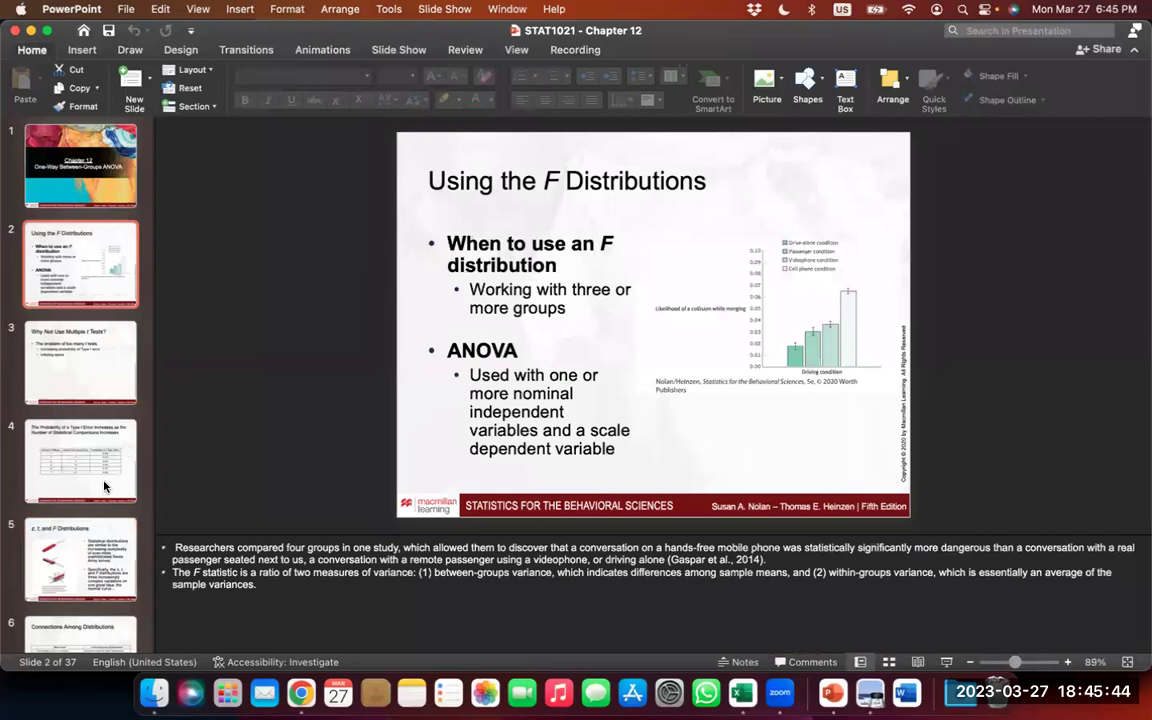
scroll(104, 486, "down", 15)
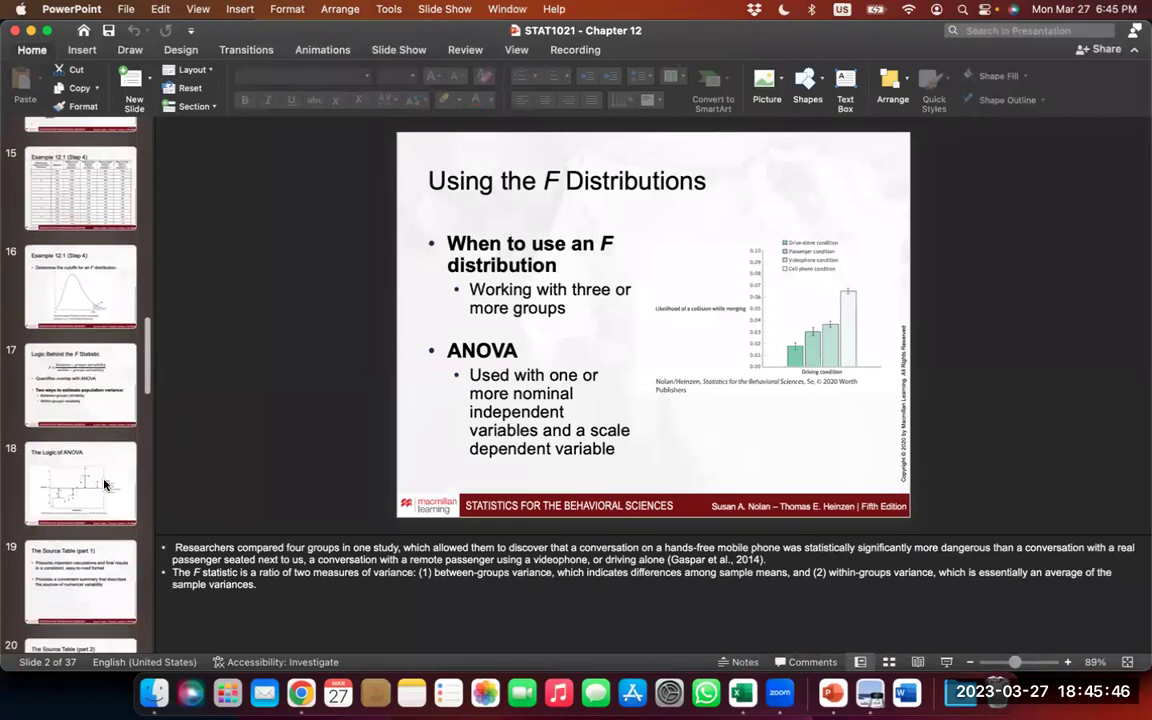
left_click(104, 485)
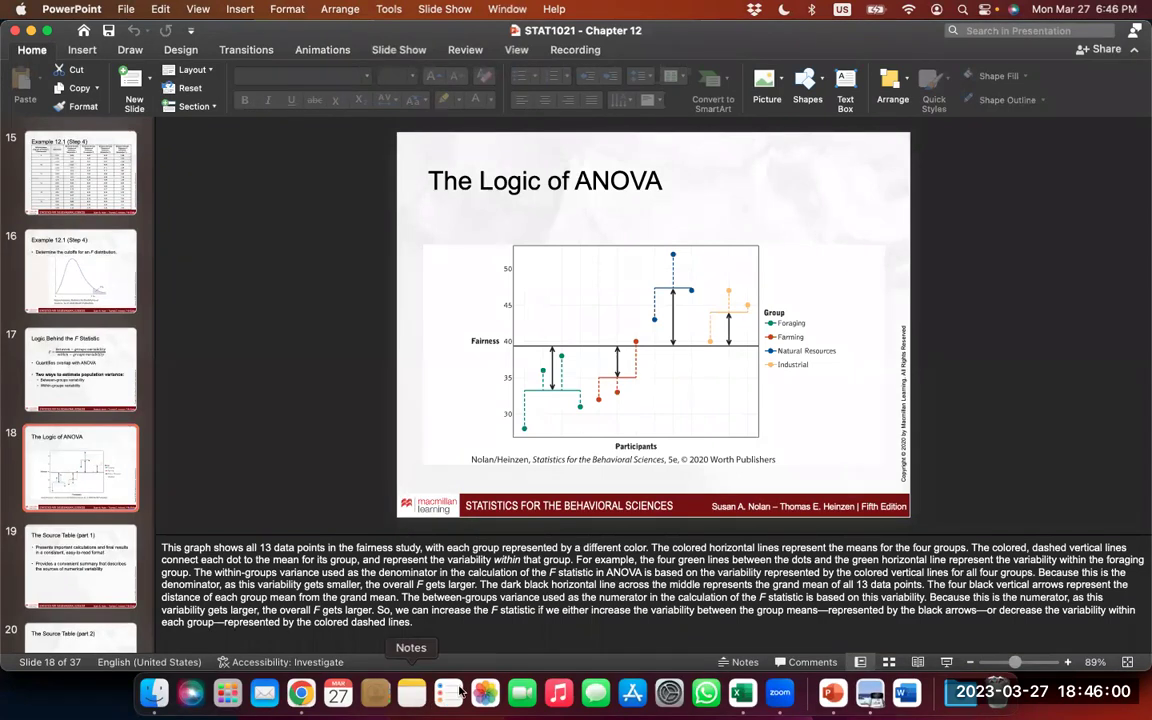
- Return to the Module 17 - one-way ANOVA workbook in Excel and insert a blank column before column O
left_click(739, 694)
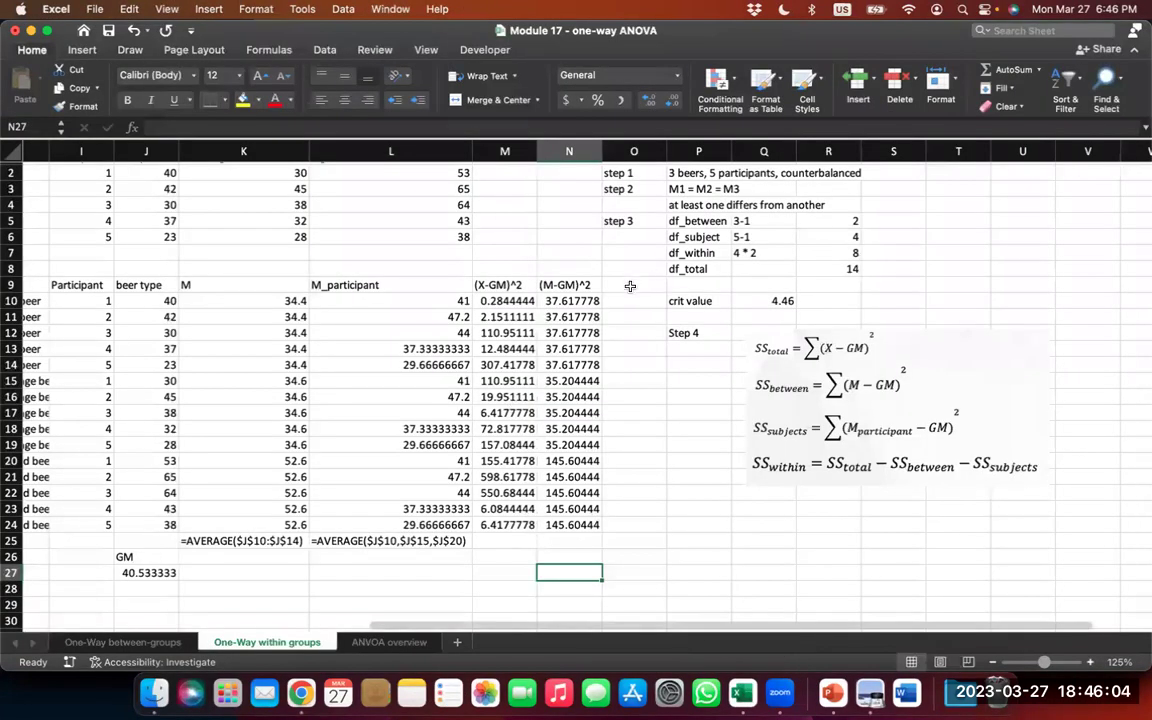
left_click(630, 287)
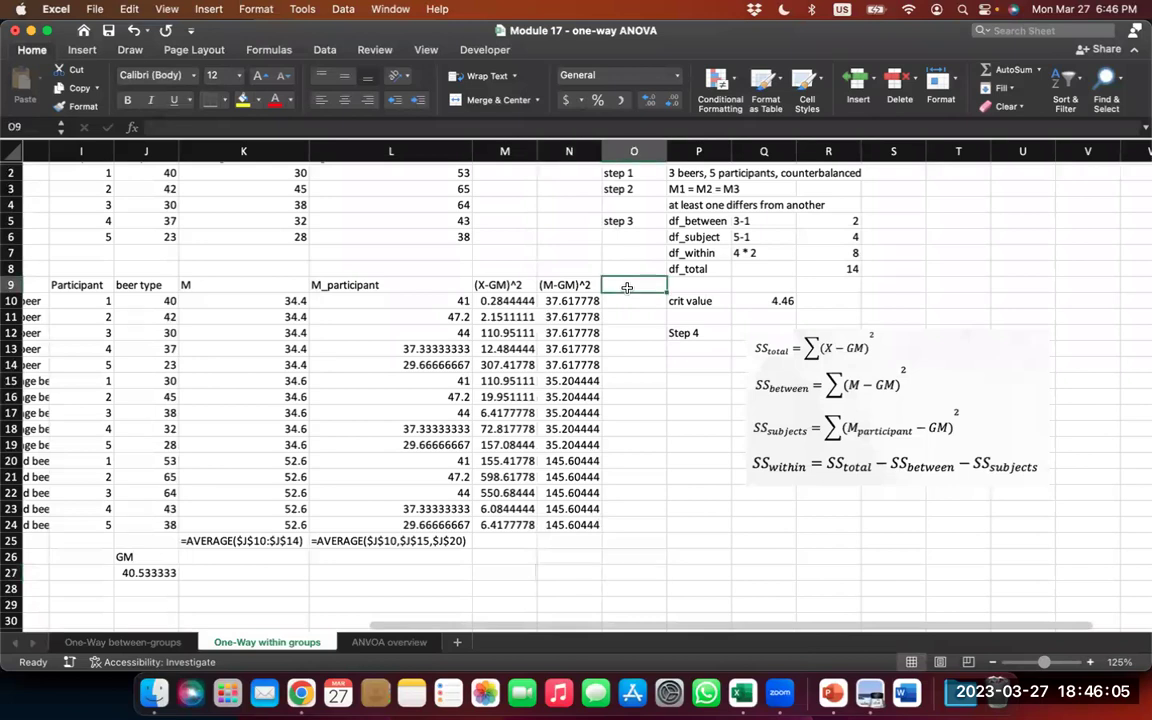
left_click(619, 152)
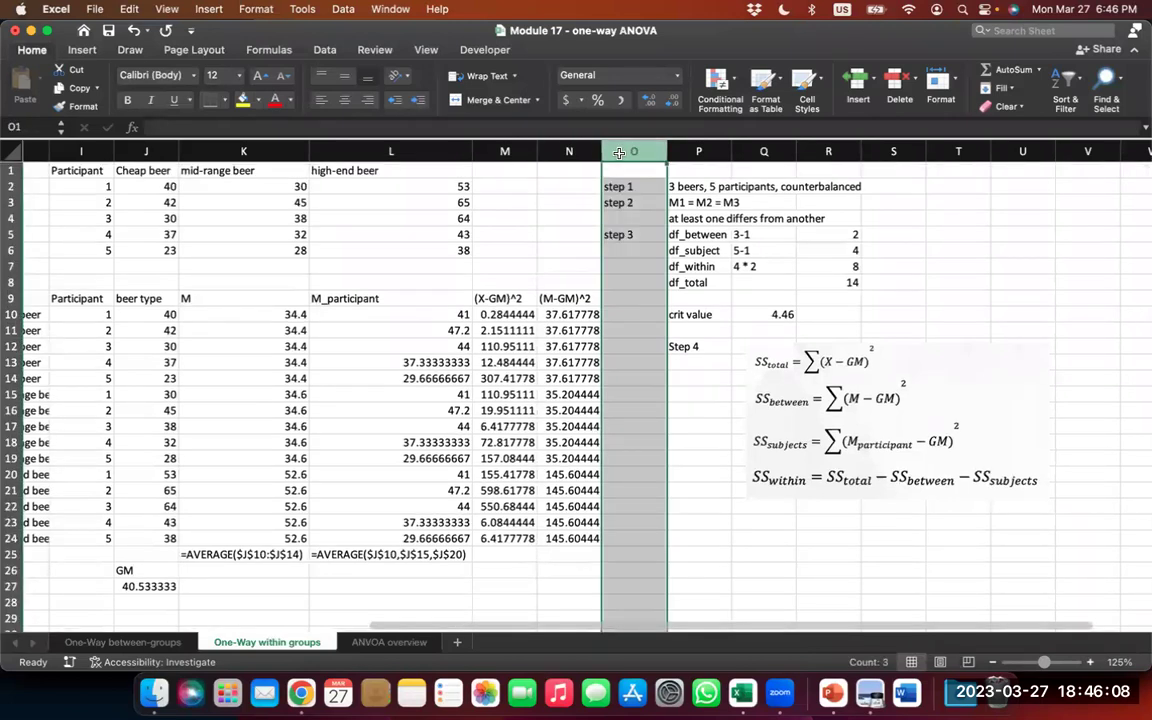
right_click(621, 152)
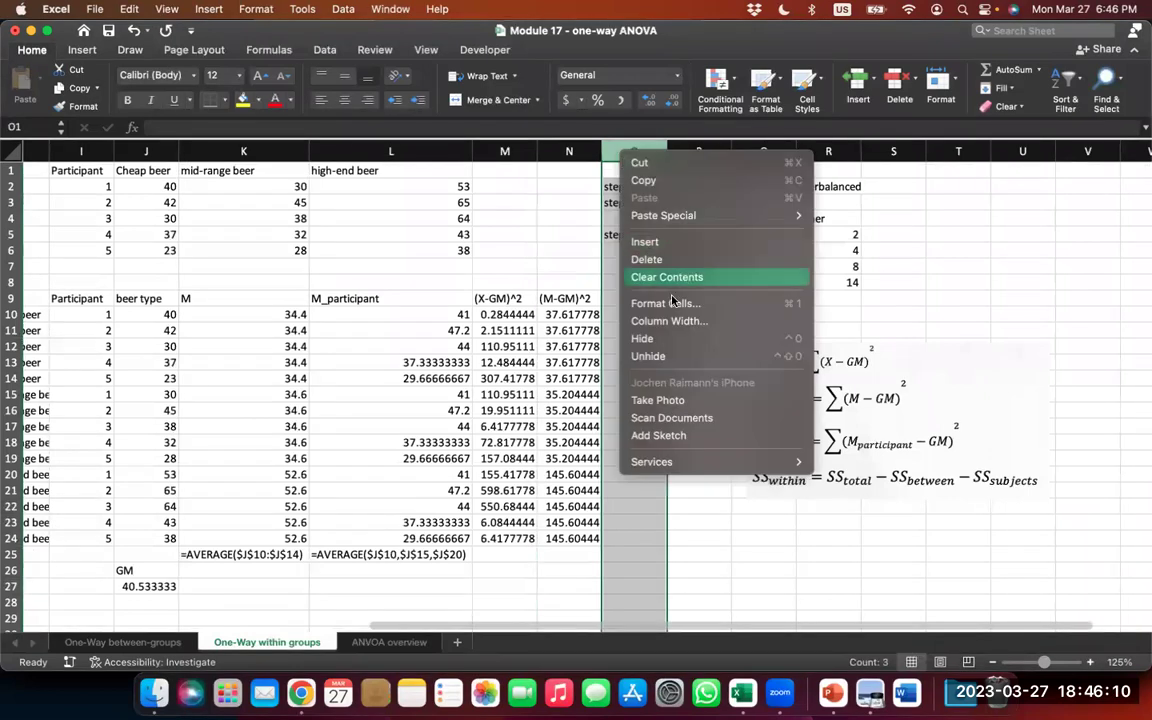
left_click(683, 242)
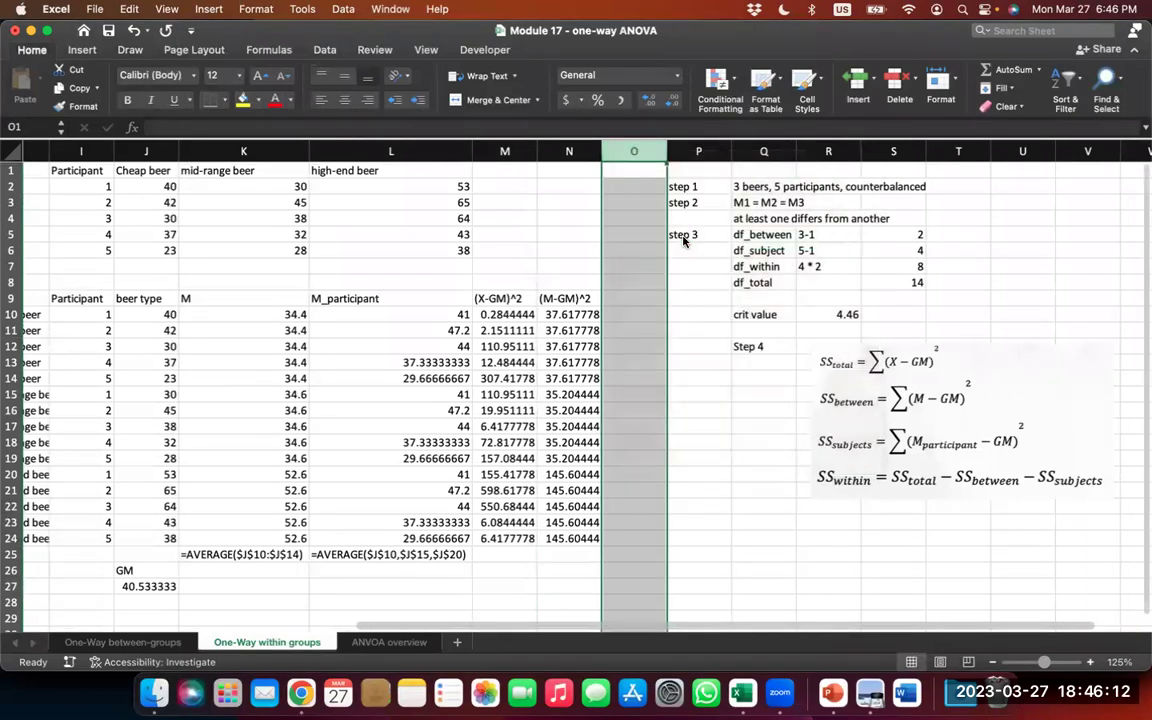
left_click(649, 331)
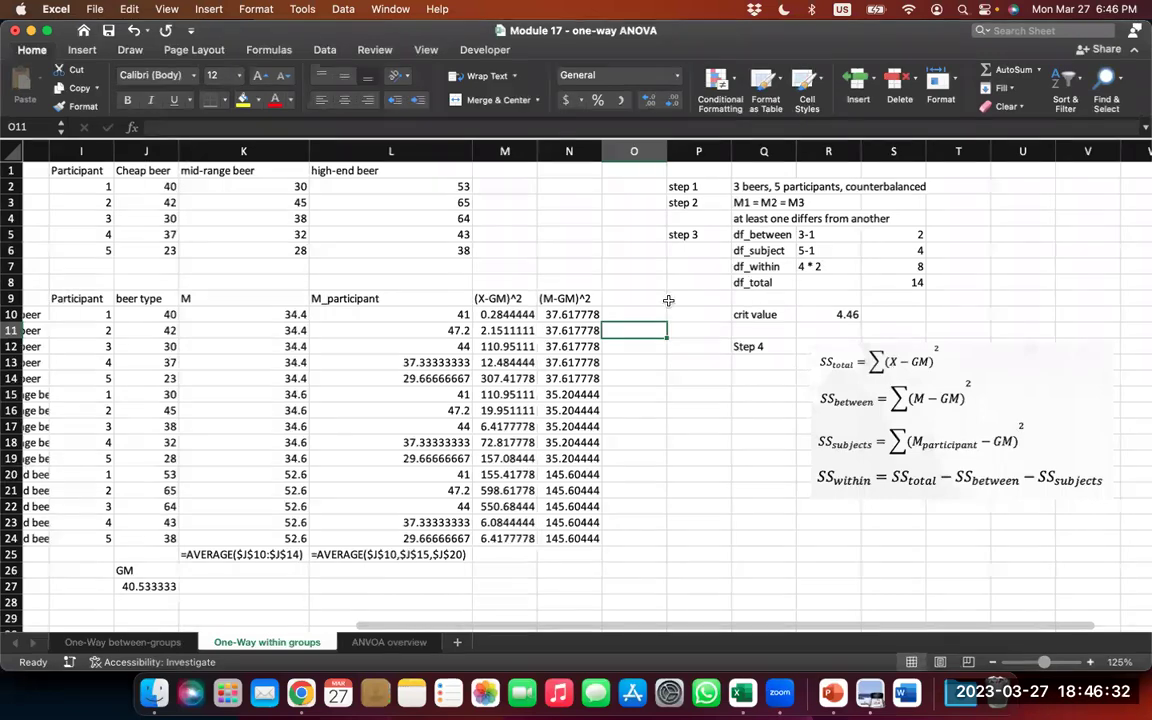
- Enter the column heading (Mparticipant - GM)^2 in O9
left_click(625, 295)
type("(M")
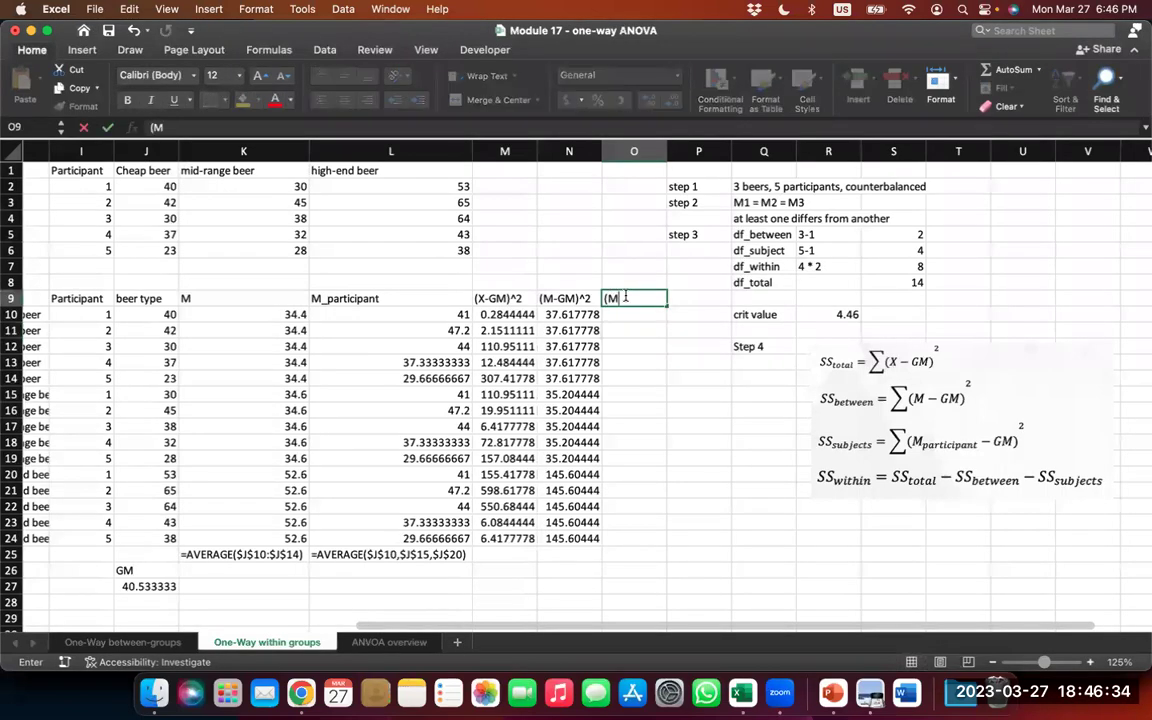
type("participant - GM)^")
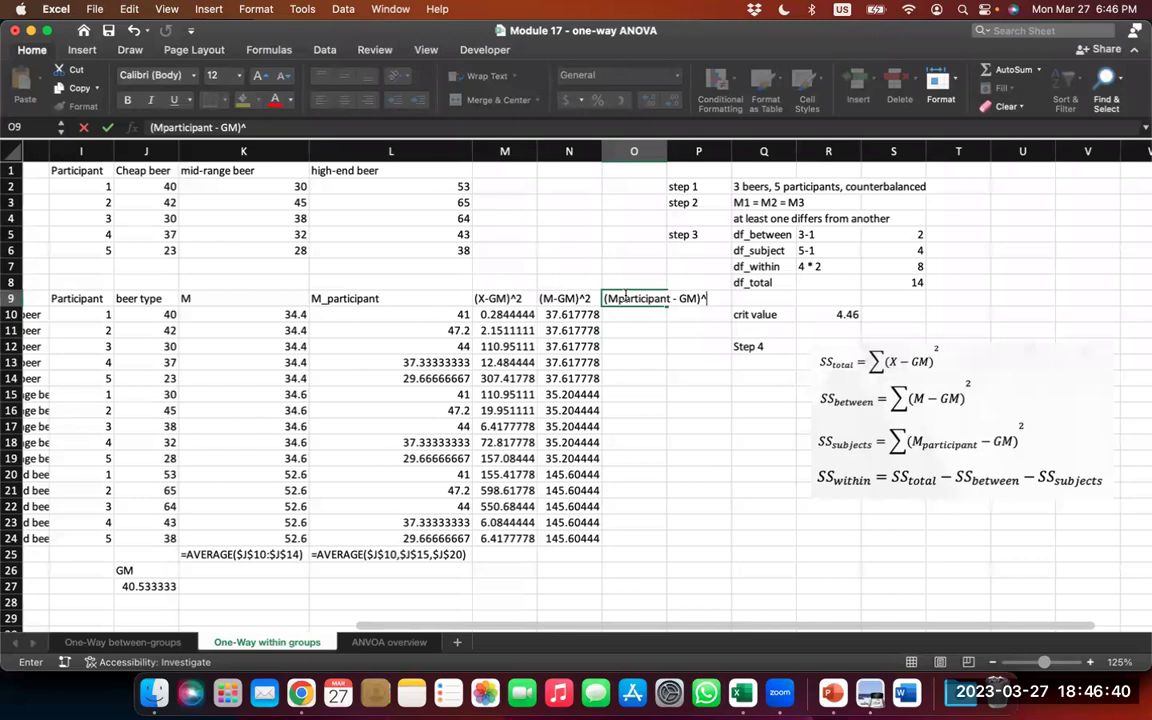
type("2")
key("Return")
- Enter the subjects formula =(L10-$J$27)^2 in O10, with the grand mean reference locked
type("=")
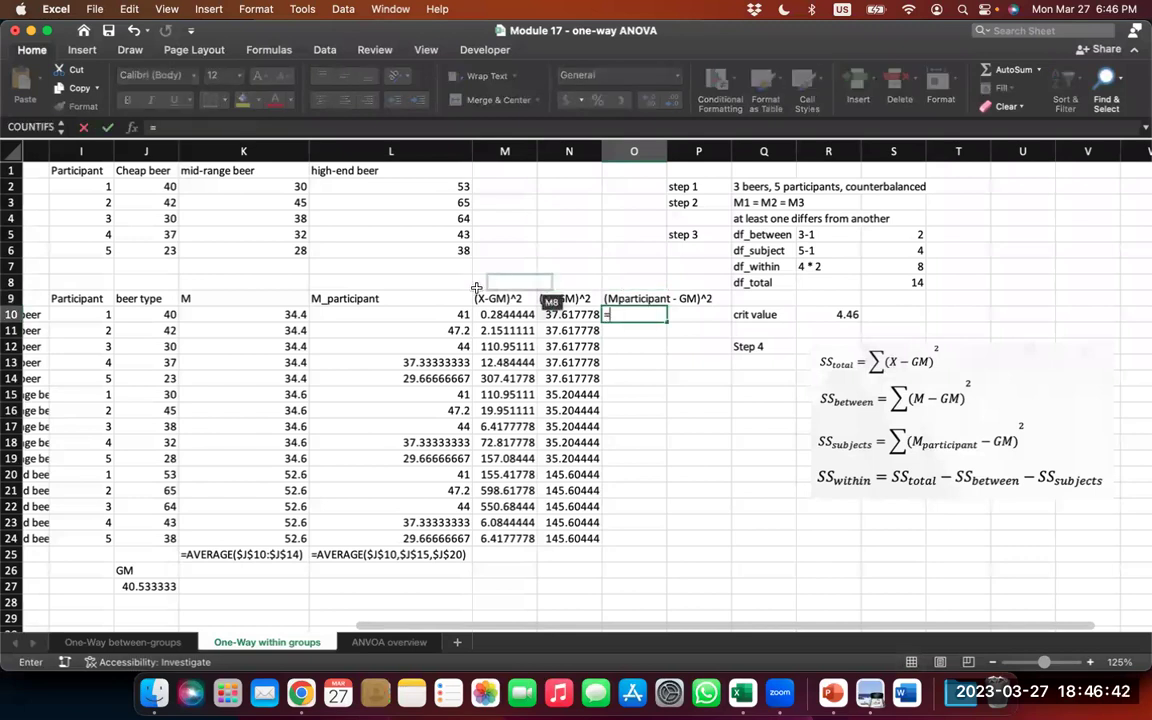
left_click(431, 314)
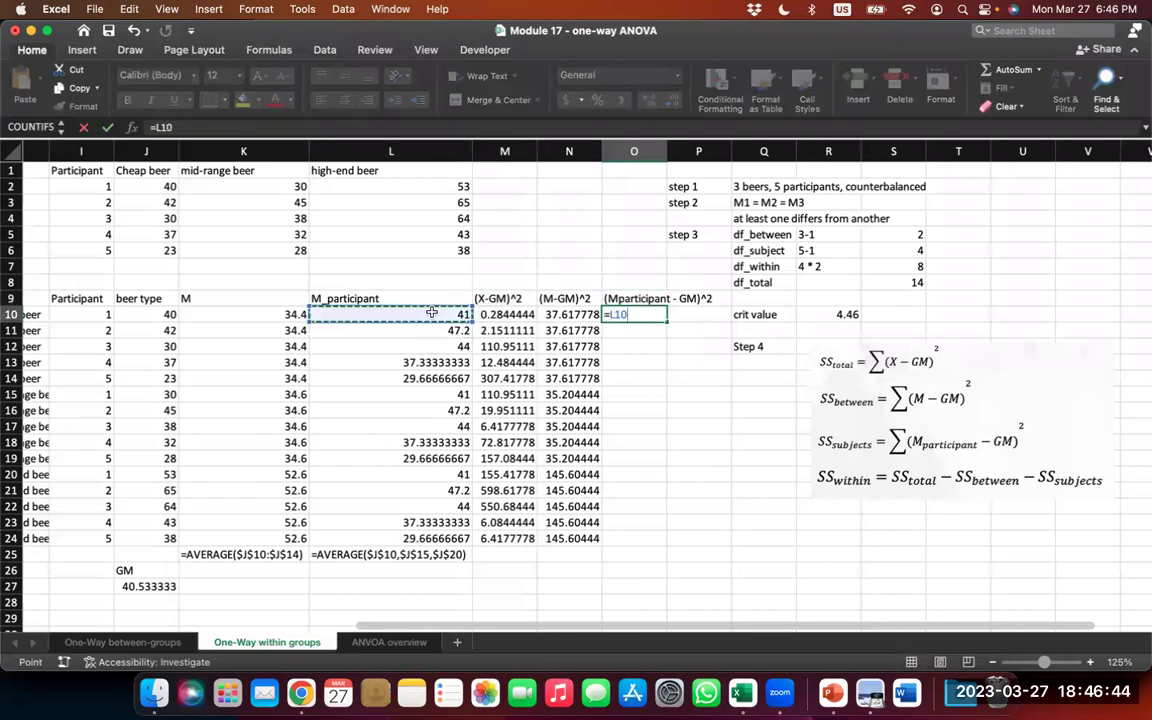
type("-")
left_click(148, 588)
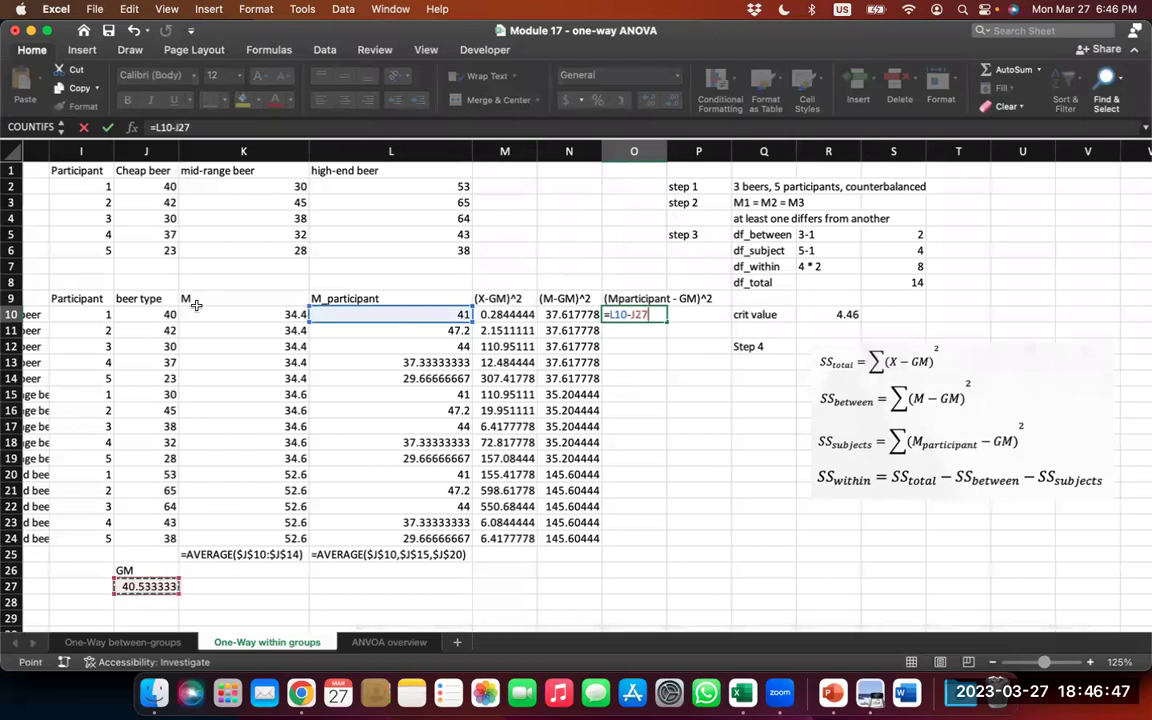
left_click(175, 128)
key("F4")
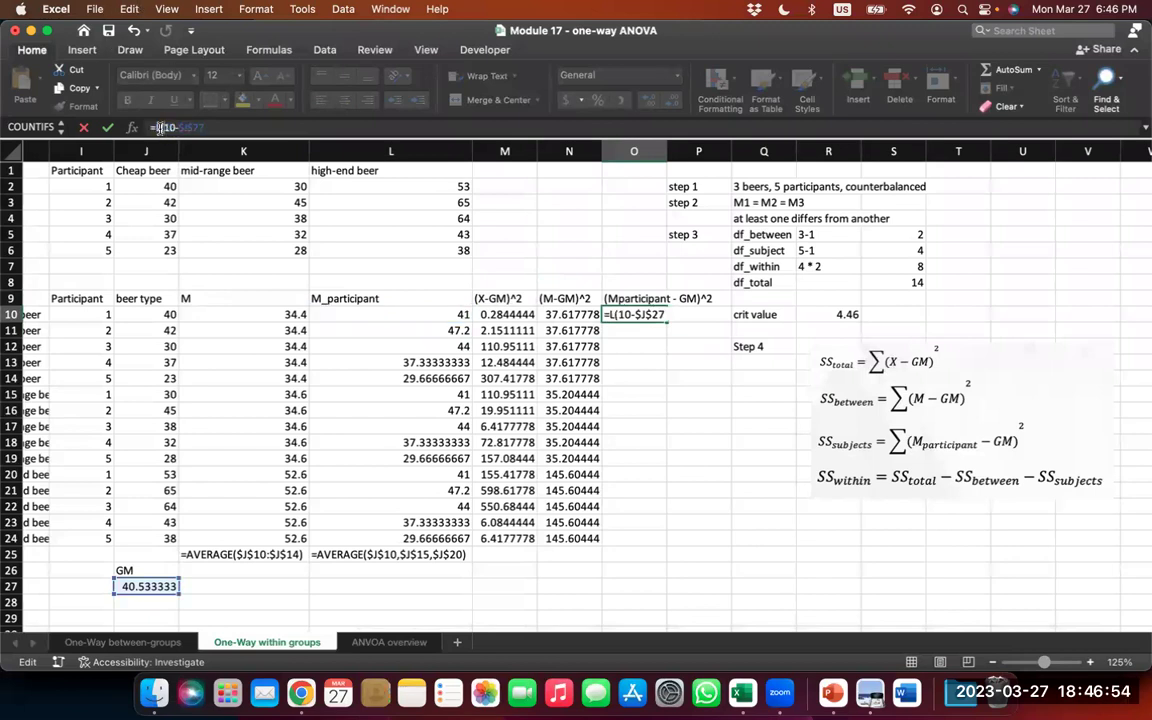
key("Right")
key("Left")
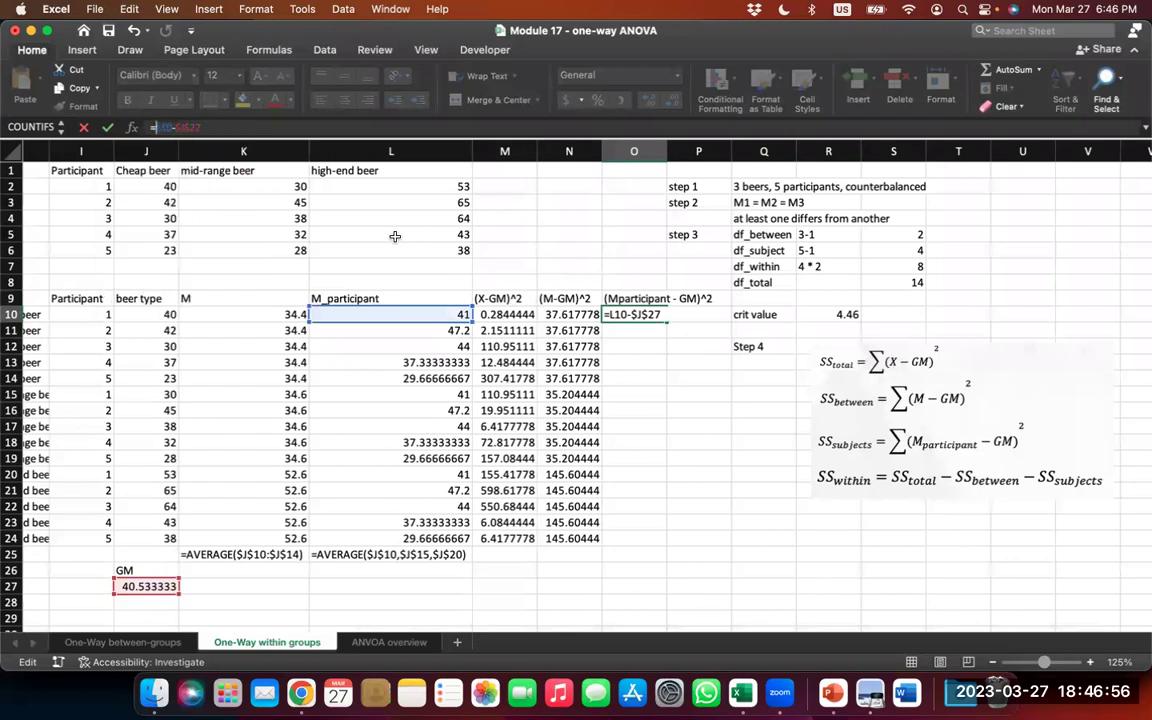
type("(")
type(")^2")
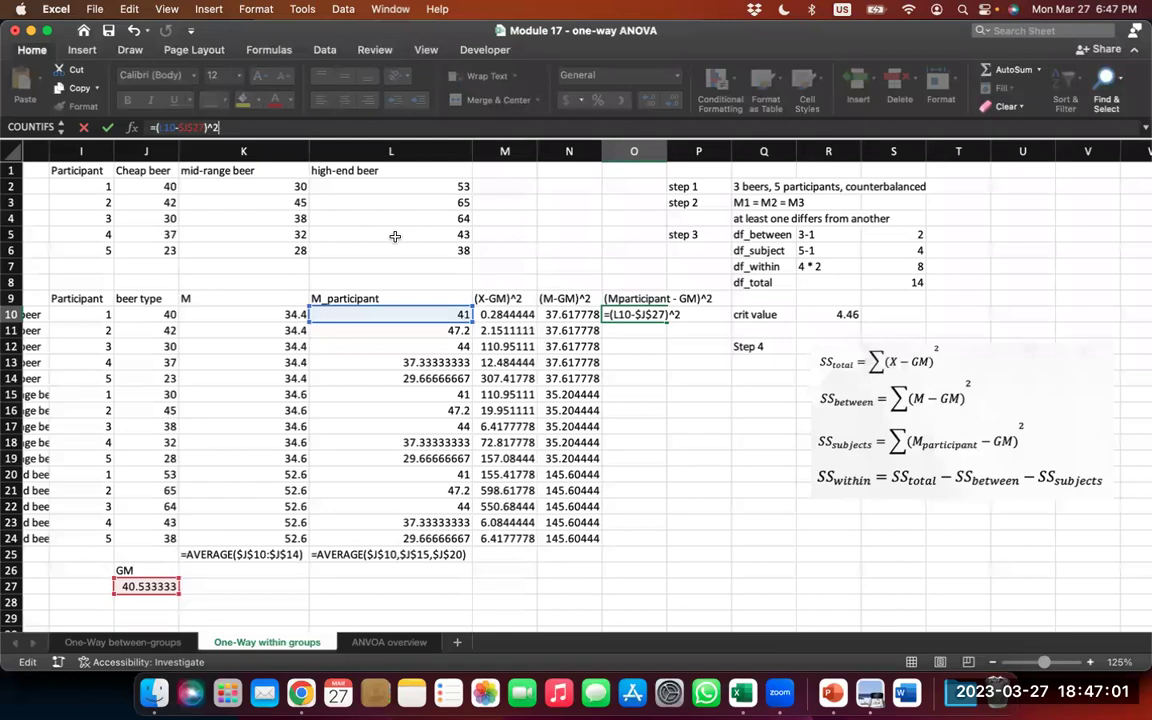
key("Return")
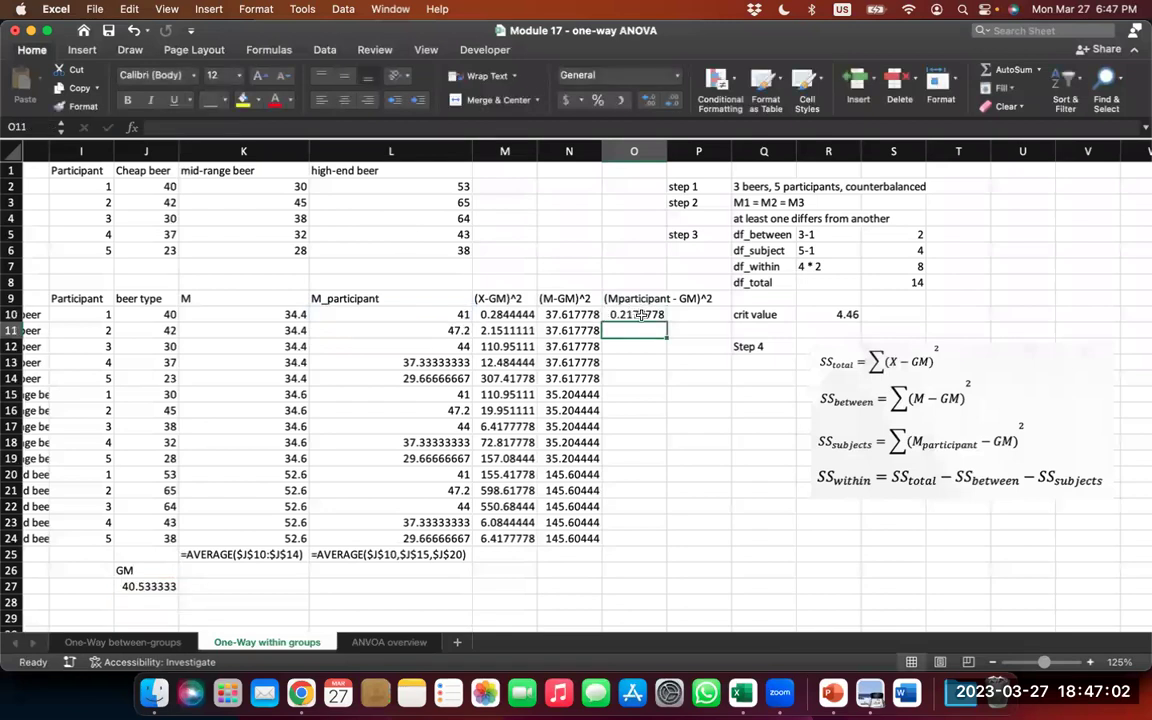
- Fill the O10 formula down through the last rating row and clear the surplus results in O25 and O26
left_click(650, 316)
left_click_drag(668, 323, 630, 568)
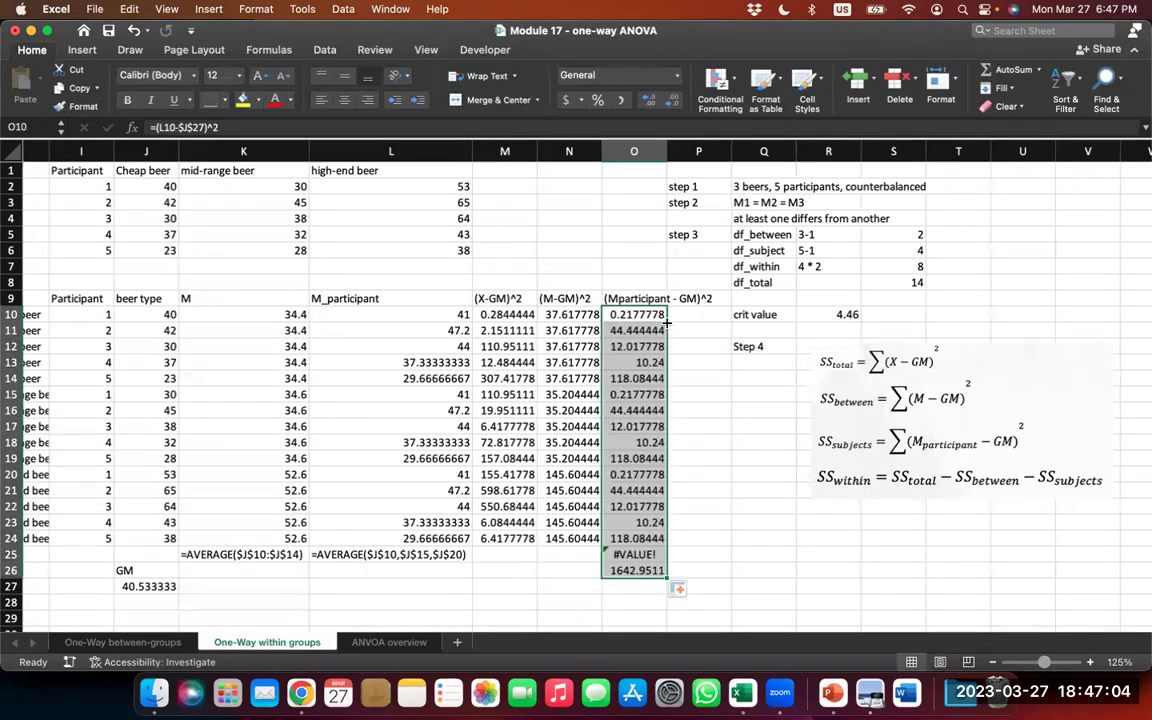
left_click(628, 564)
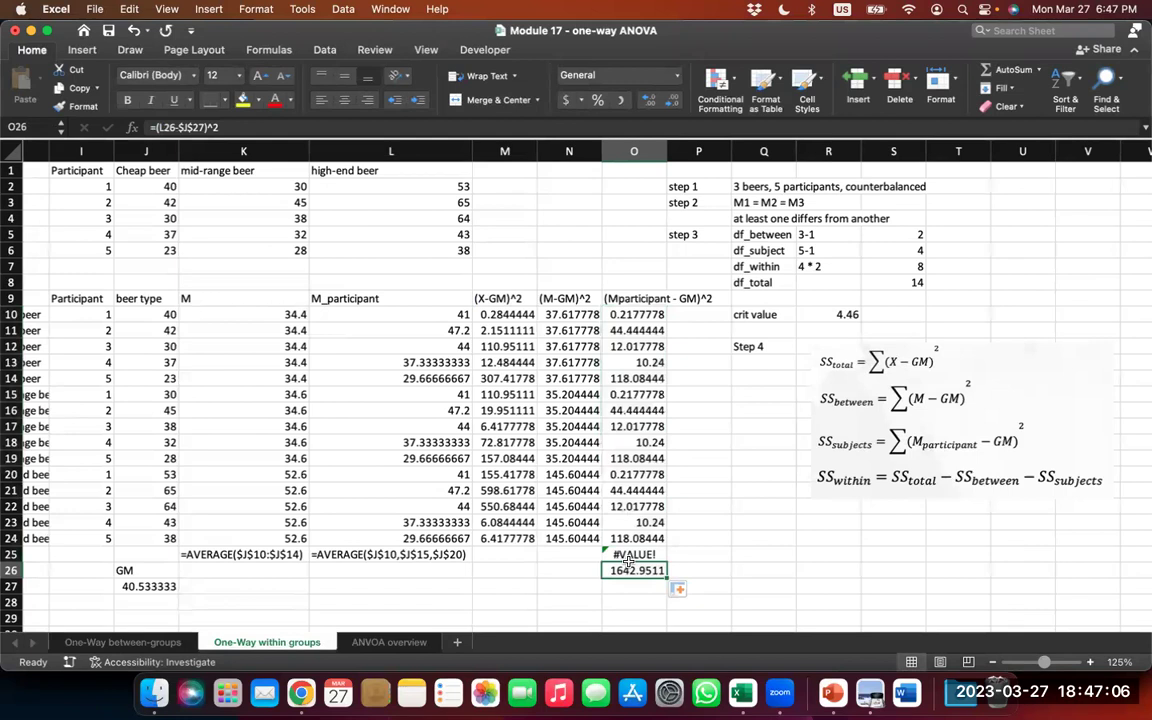
key("Delete")
key("Up")
key("Delete")
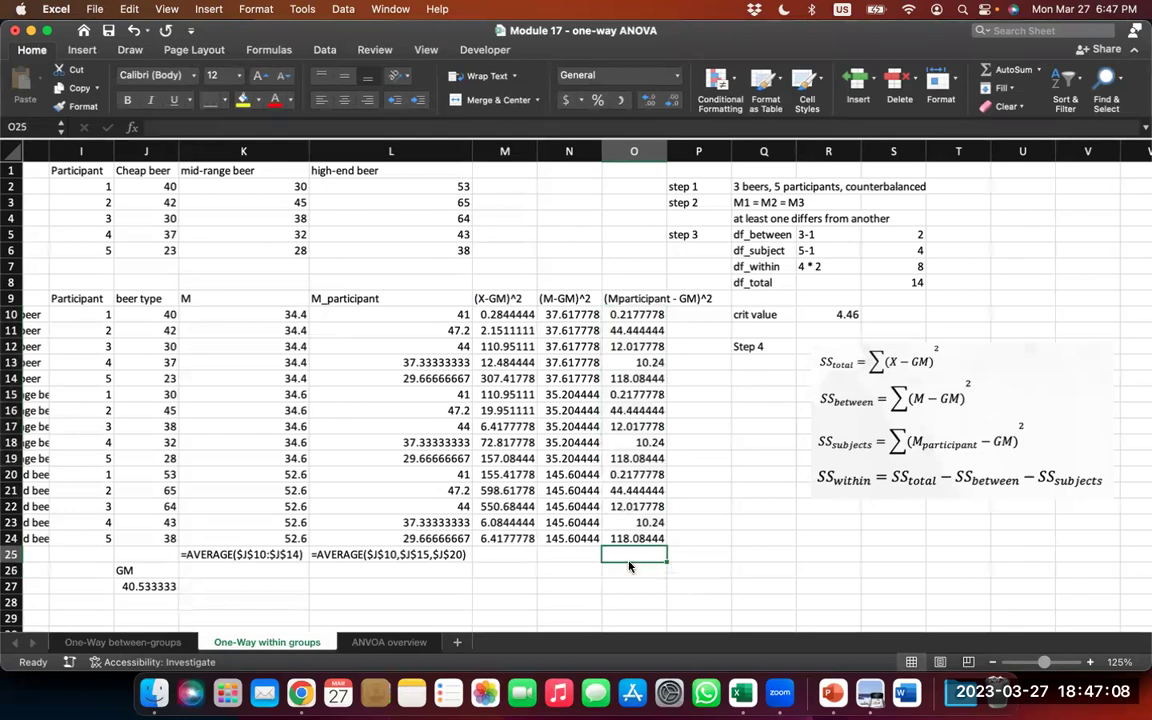
left_click(629, 566)
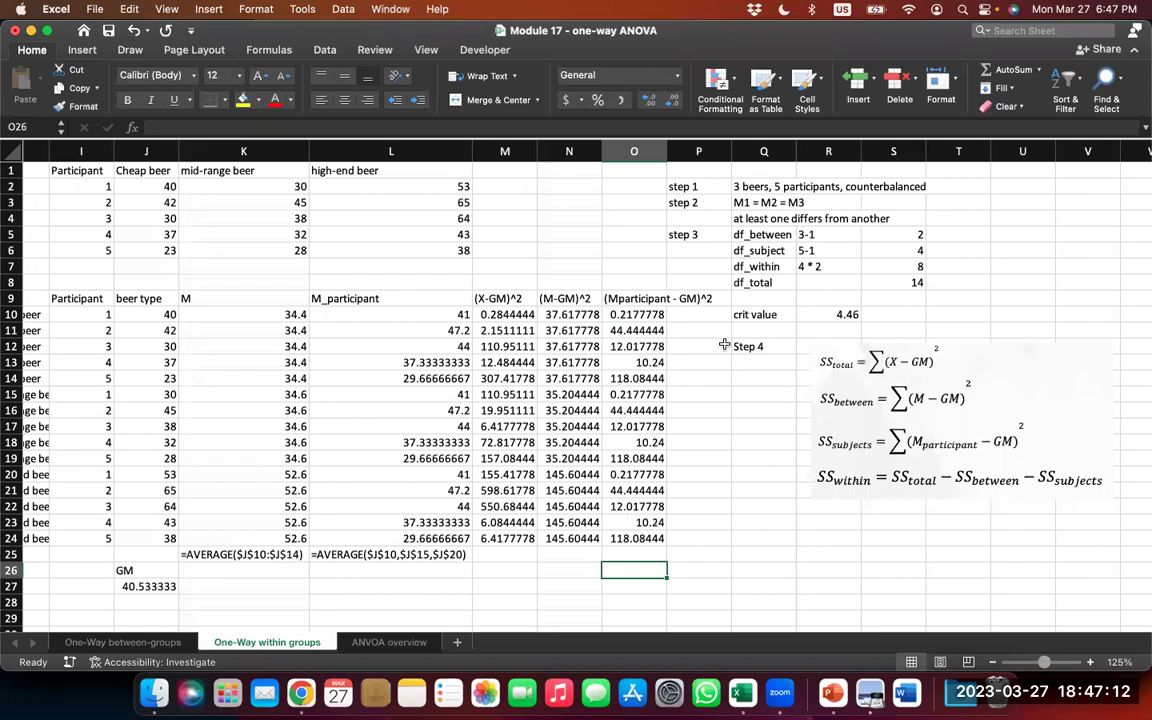
- Enter the label SS between in M26 and move it to N26 below the (M-GM)^2 column
scroll(870, 424, "down", 2)
scroll(870, 424, "right", 2)
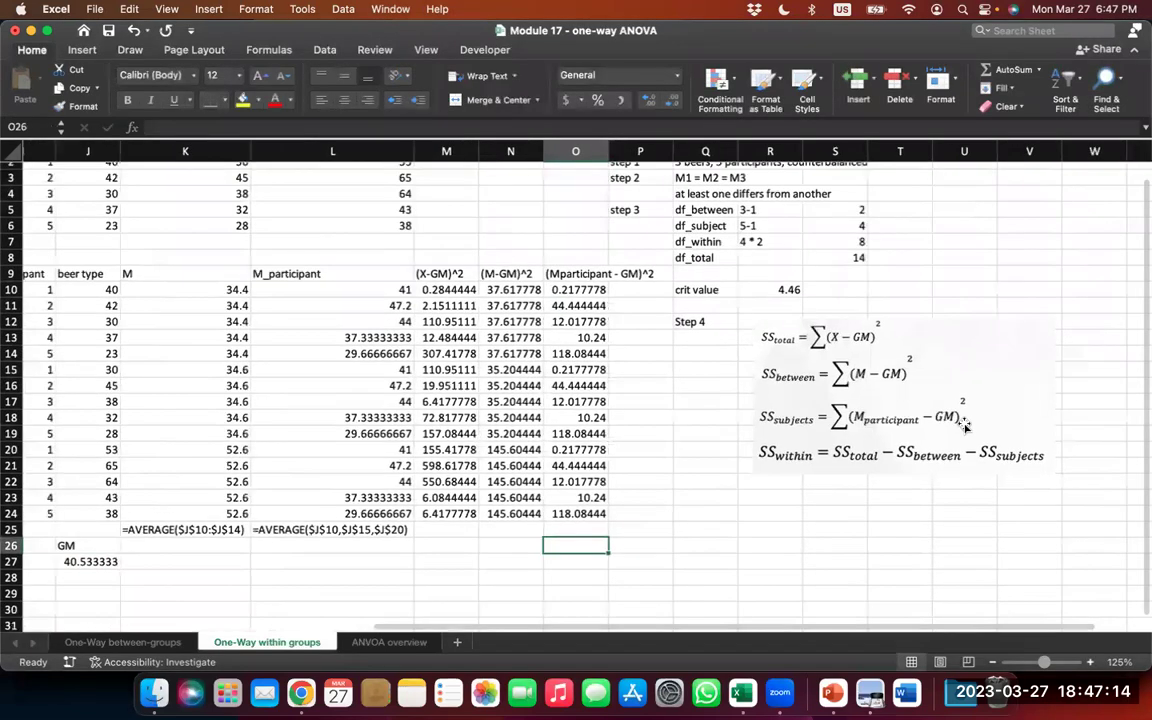
scroll(963, 425, "up", 2)
scroll(963, 425, "left", 2)
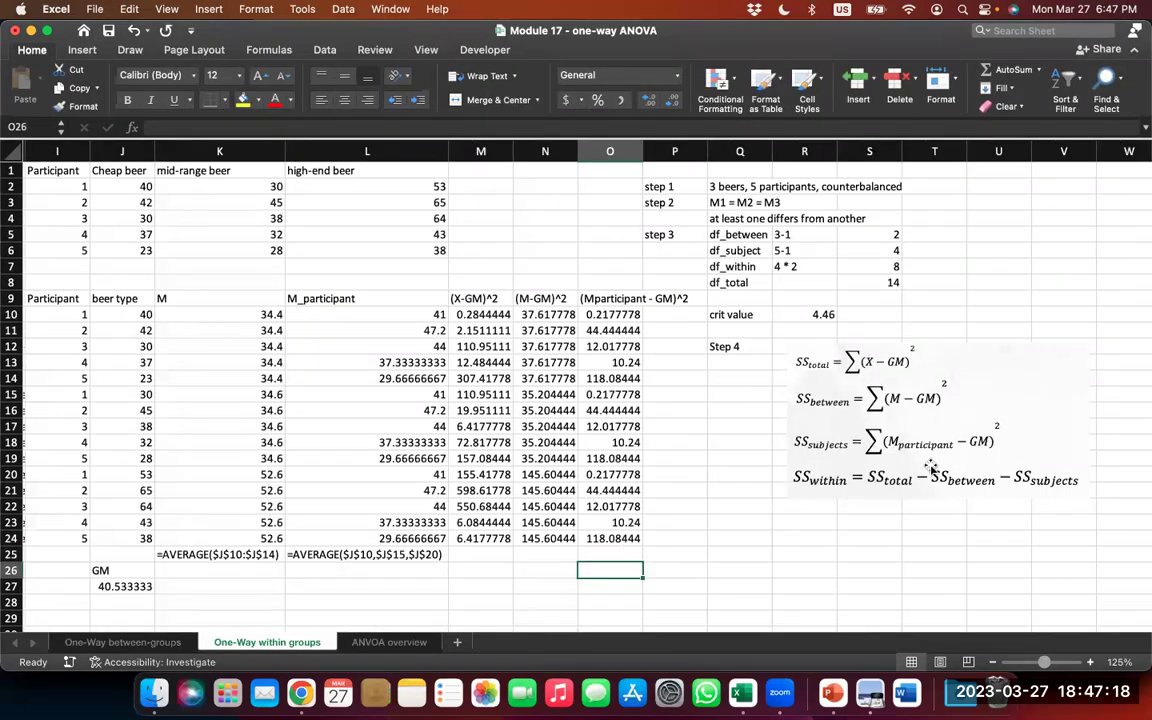
left_click(468, 587)
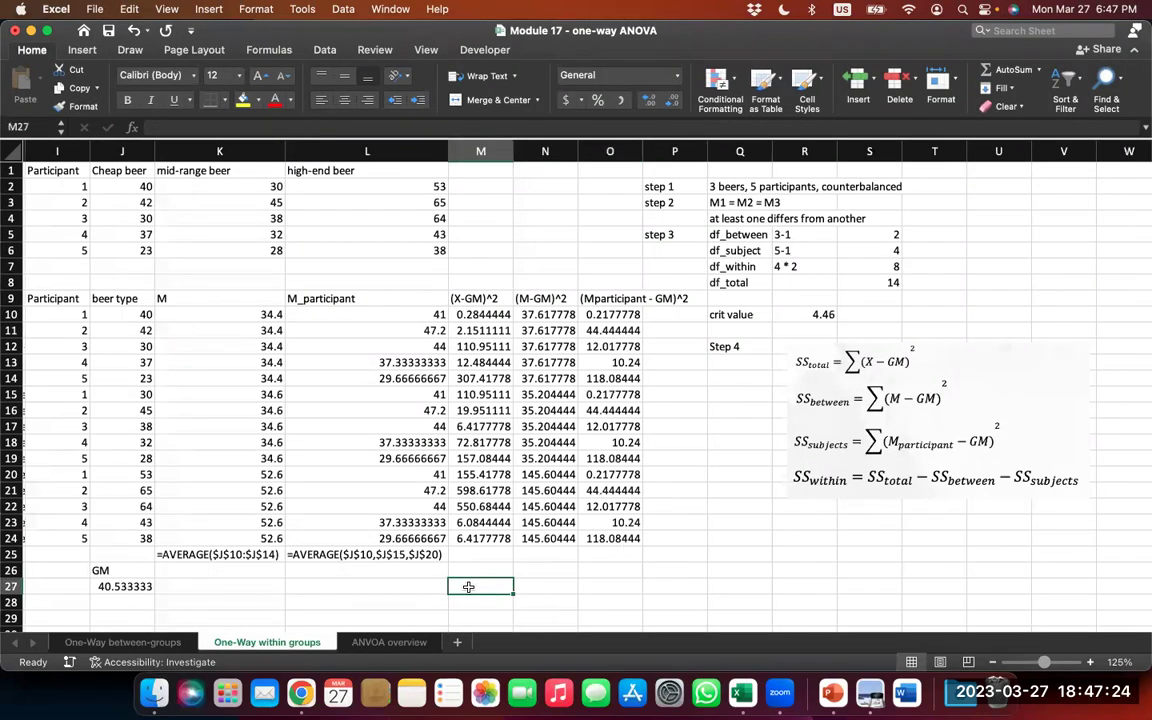
key("Up")
type("SS between")
key("Tab")
type("SS")
key("shift+Tab")
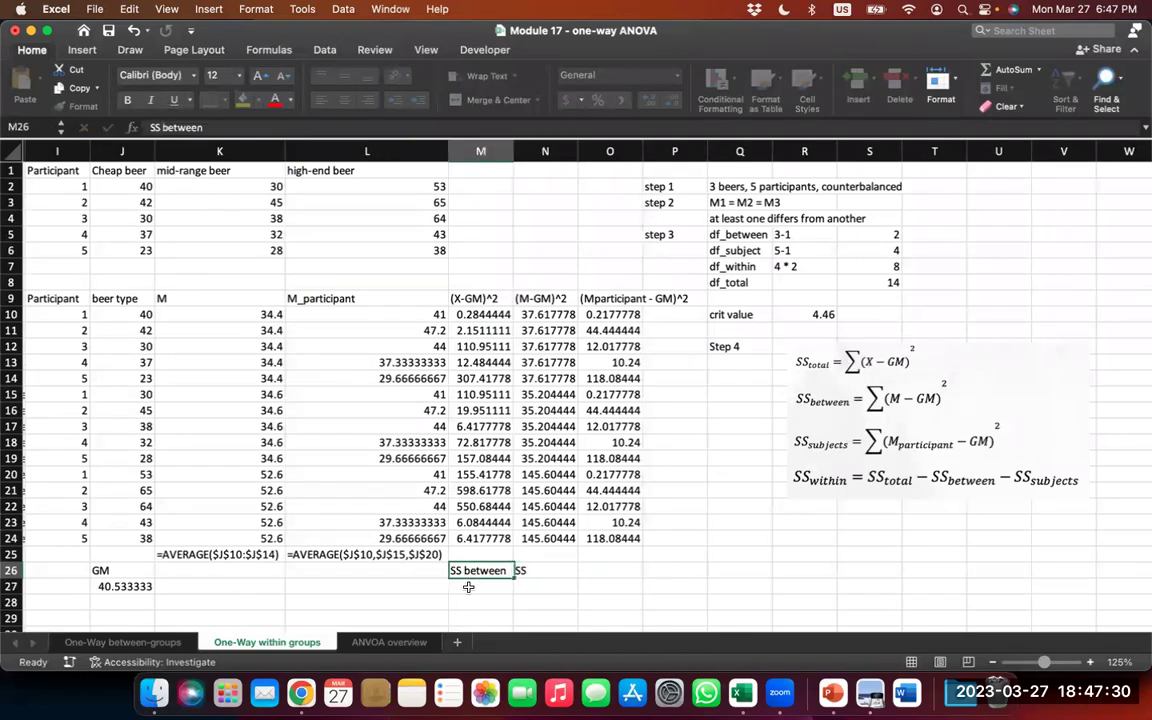
key("ctrl+x")
key("Right")
key("Return")
- Enter the labels SS total in M26 and SS subject in O26
key("Left")
type("SS total")
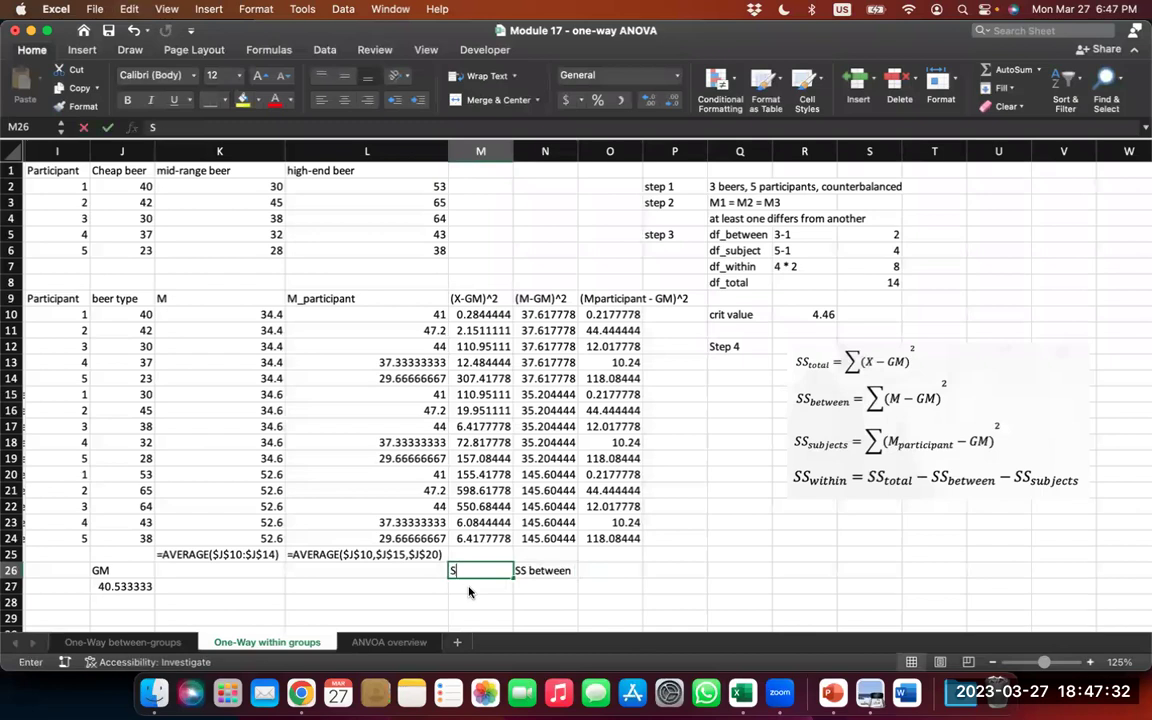
key("Tab")
key("Tab")
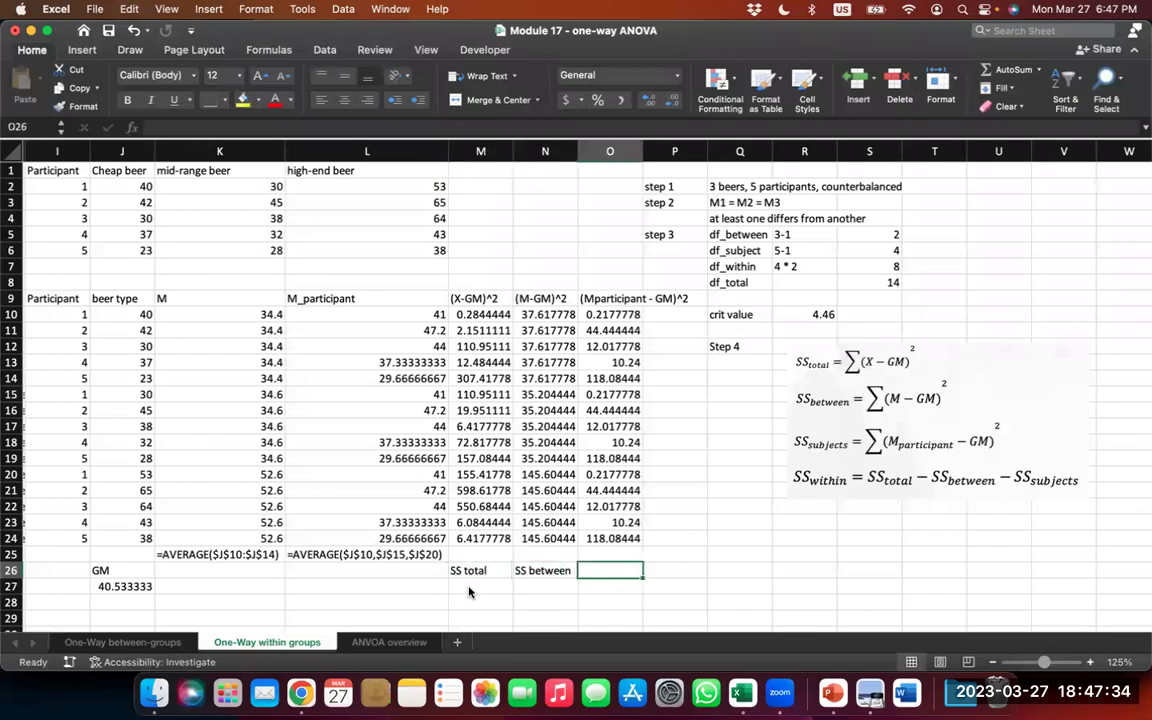
type("SS subject")
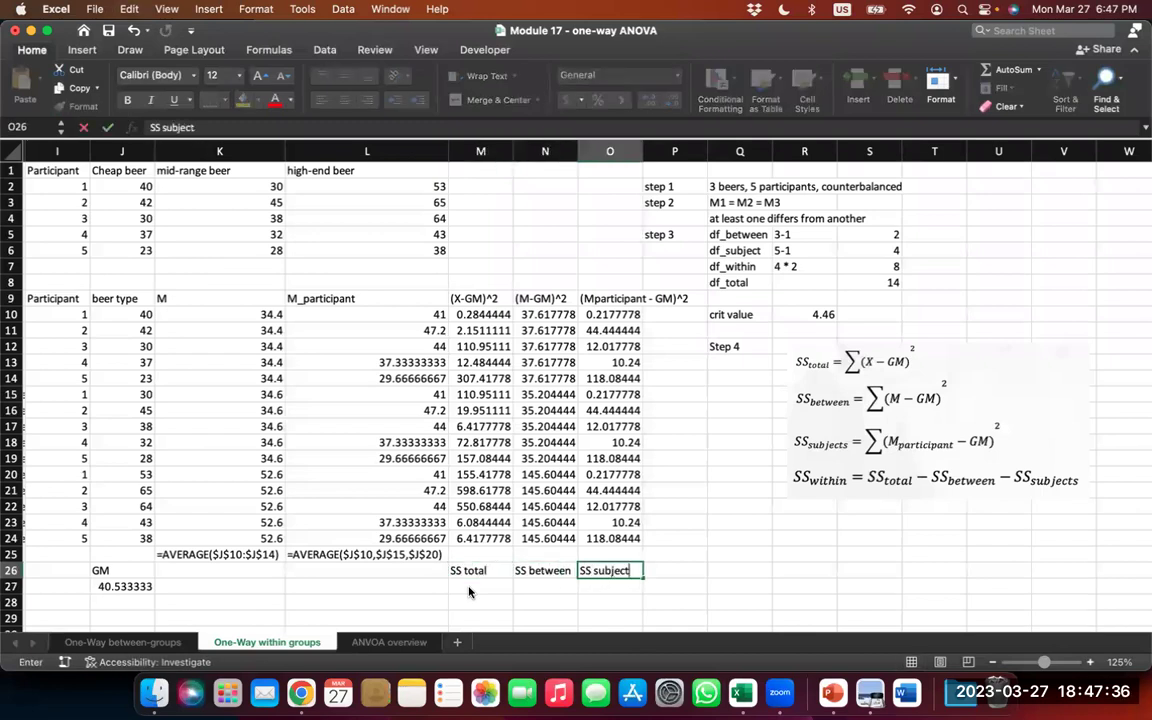
key("Return")
- Calculate the total sum of squares in M27 with =SUM(M10:M24)
type("=sum(")
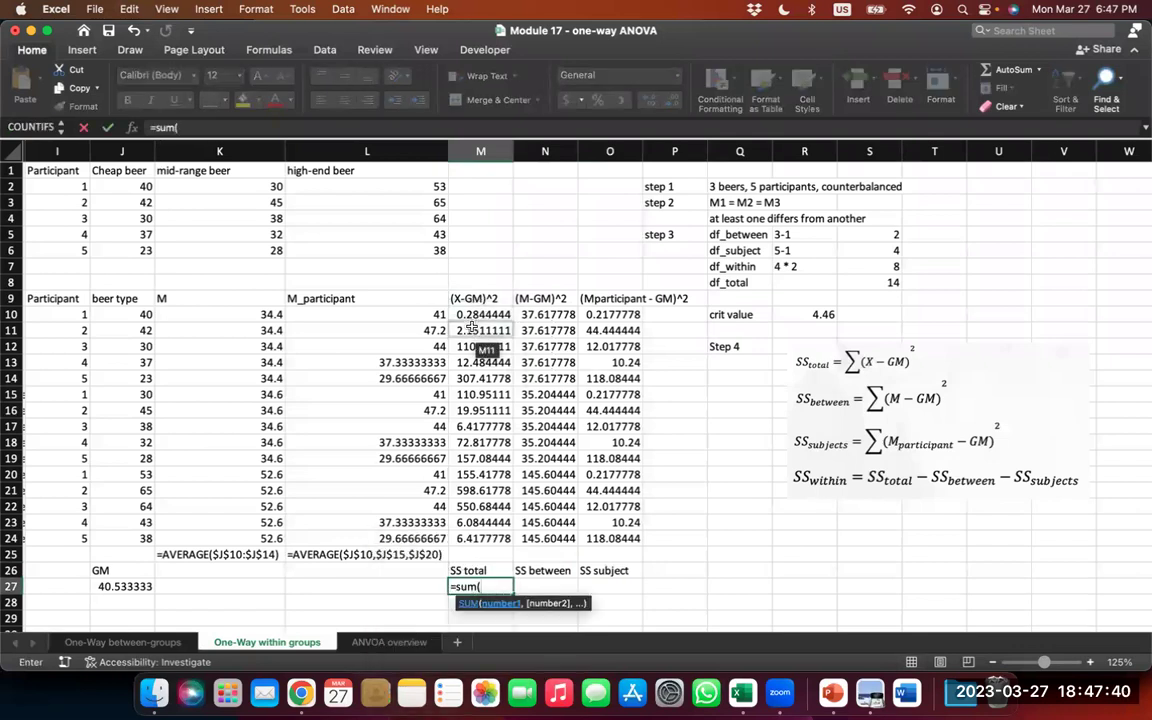
left_click_drag(468, 316, 472, 541)
key("Return")
- Copy the sum formula from M27 into N27 and O27 for the between and subject sums of squares
key("Up")
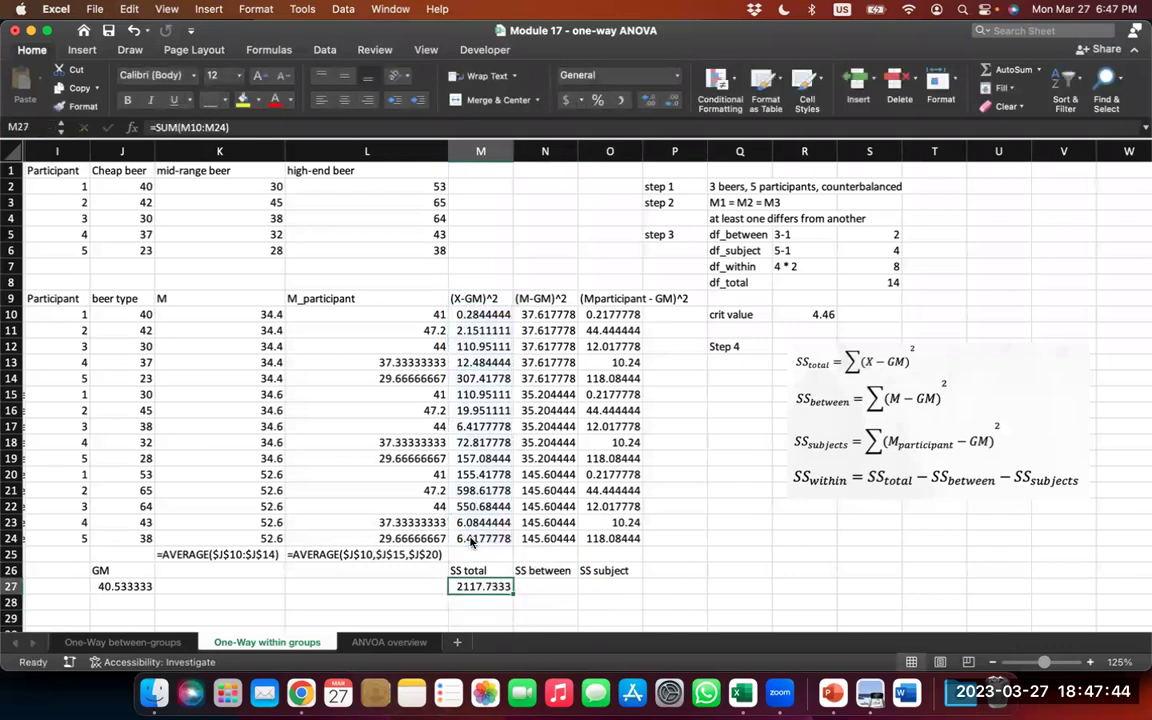
key("super+Right")
key("super+Left")
key("super+c")
key("Right")
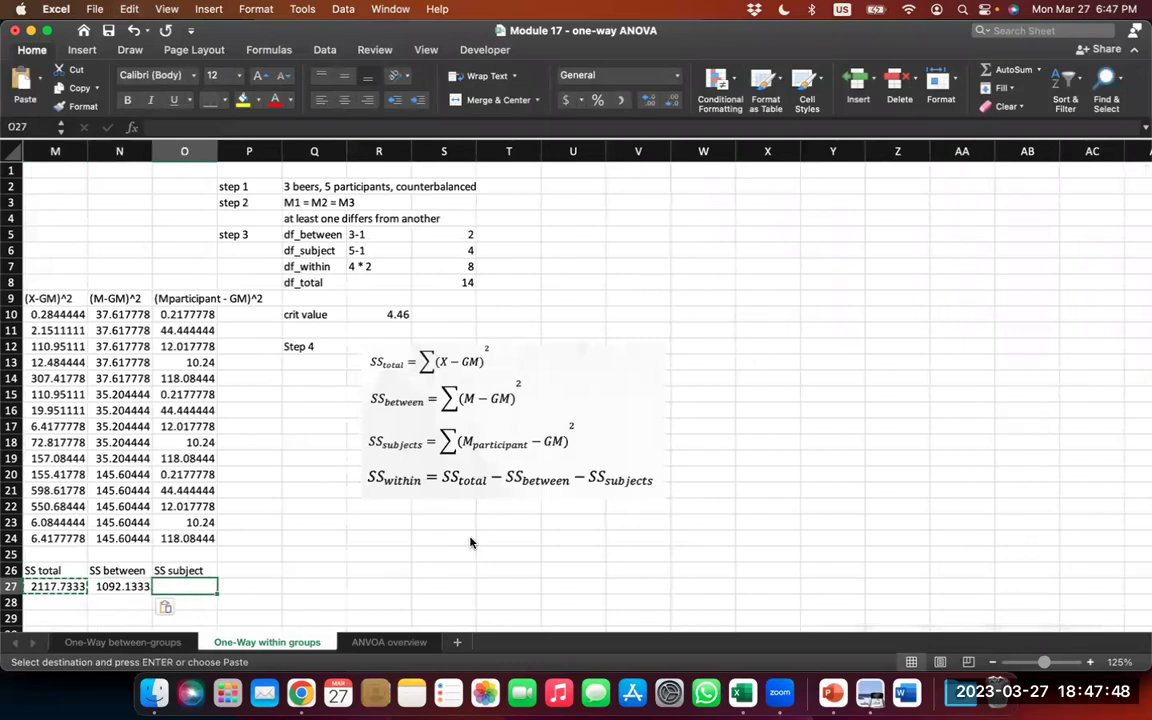
key("super+v")
- Examine the squared-deviation formulas in O10 and O18 of the (Mparticipant - GM)^2 column
key("Left")
key("Left")
key("Left")
key("Left")
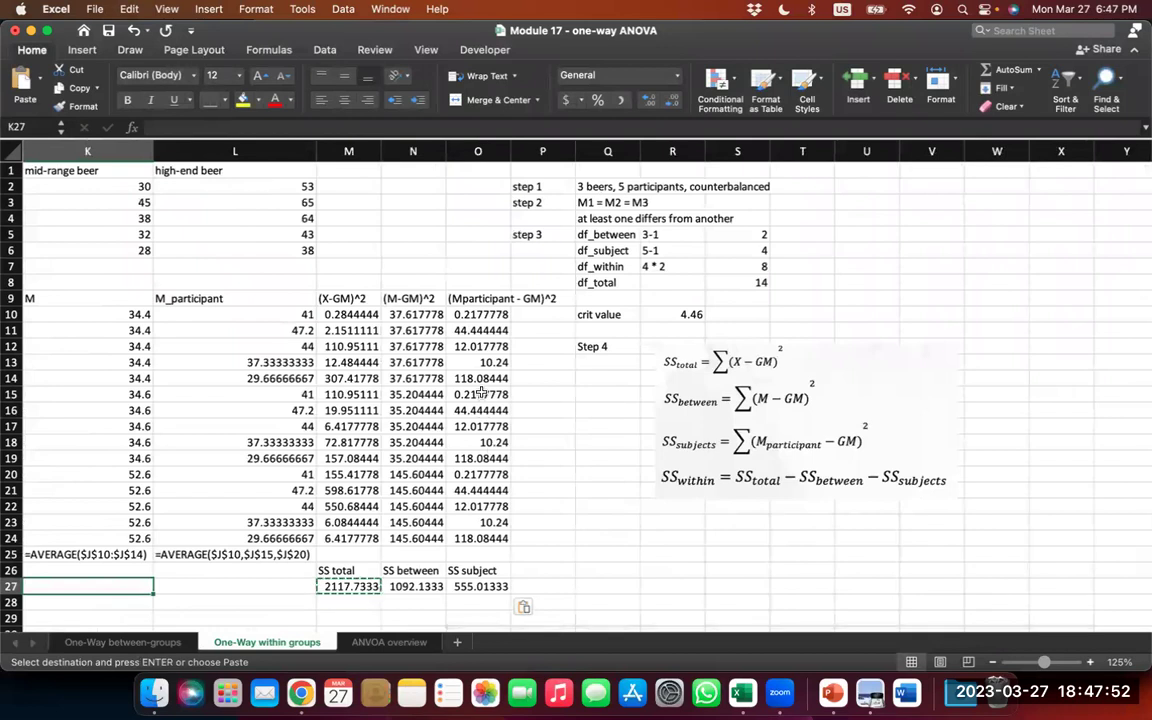
double_click(480, 314)
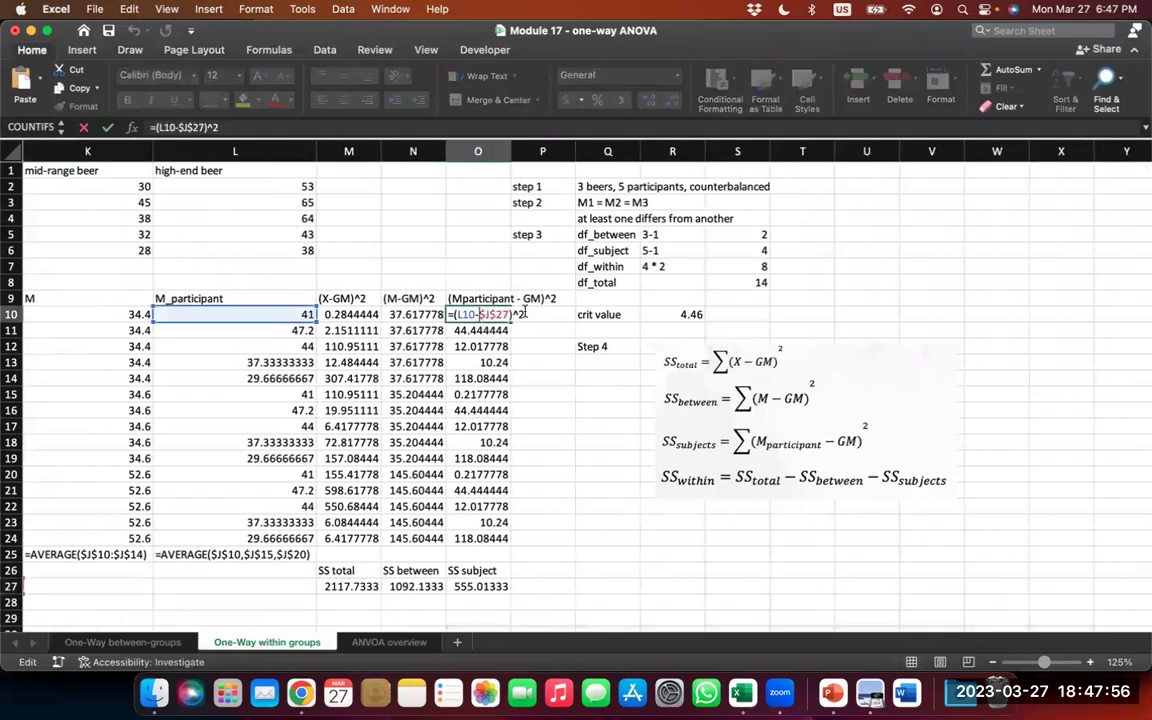
key("Return")
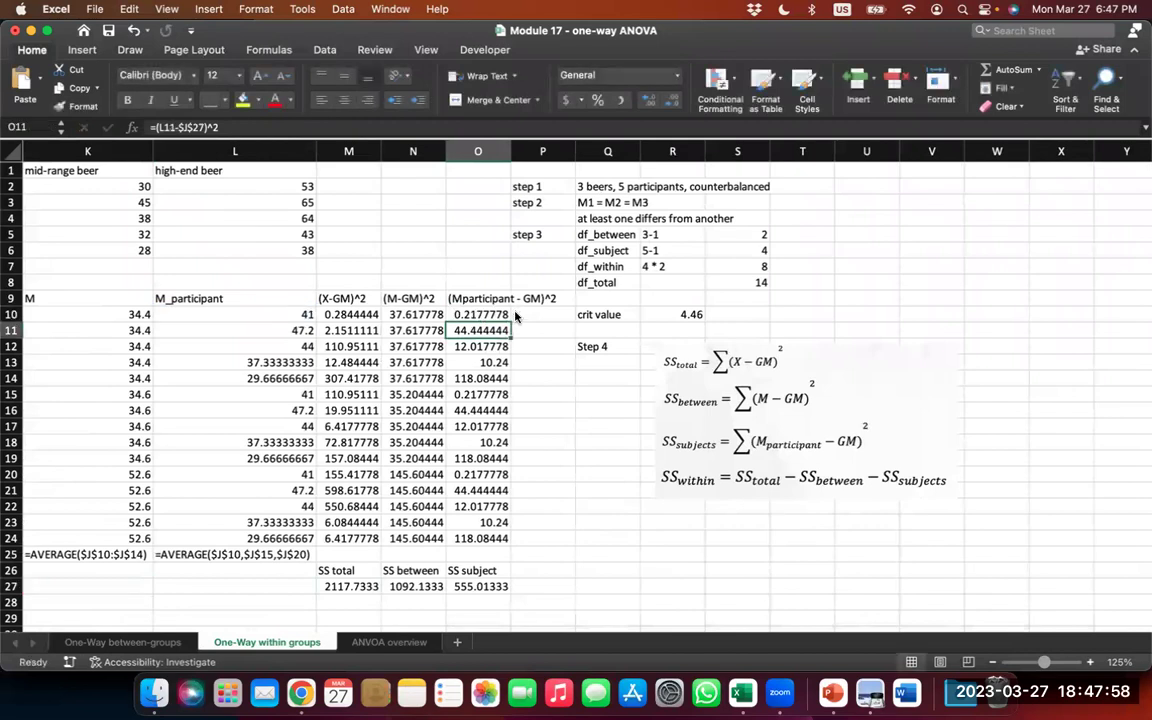
double_click(477, 442)
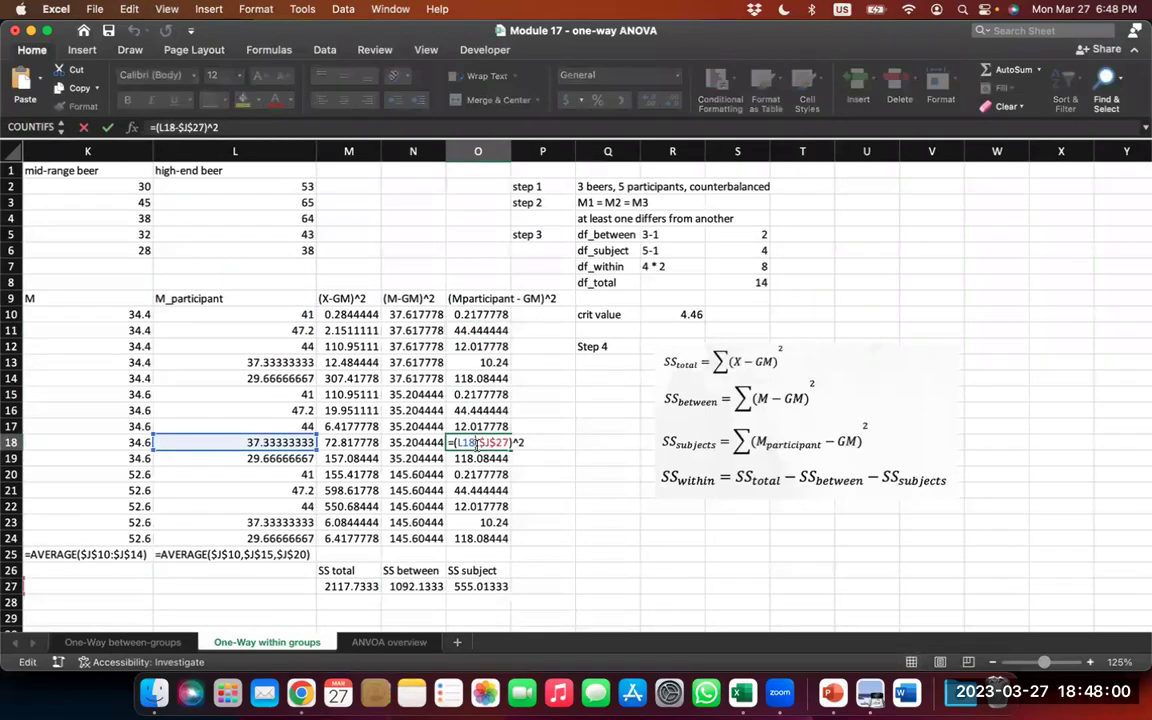
key("Escape")
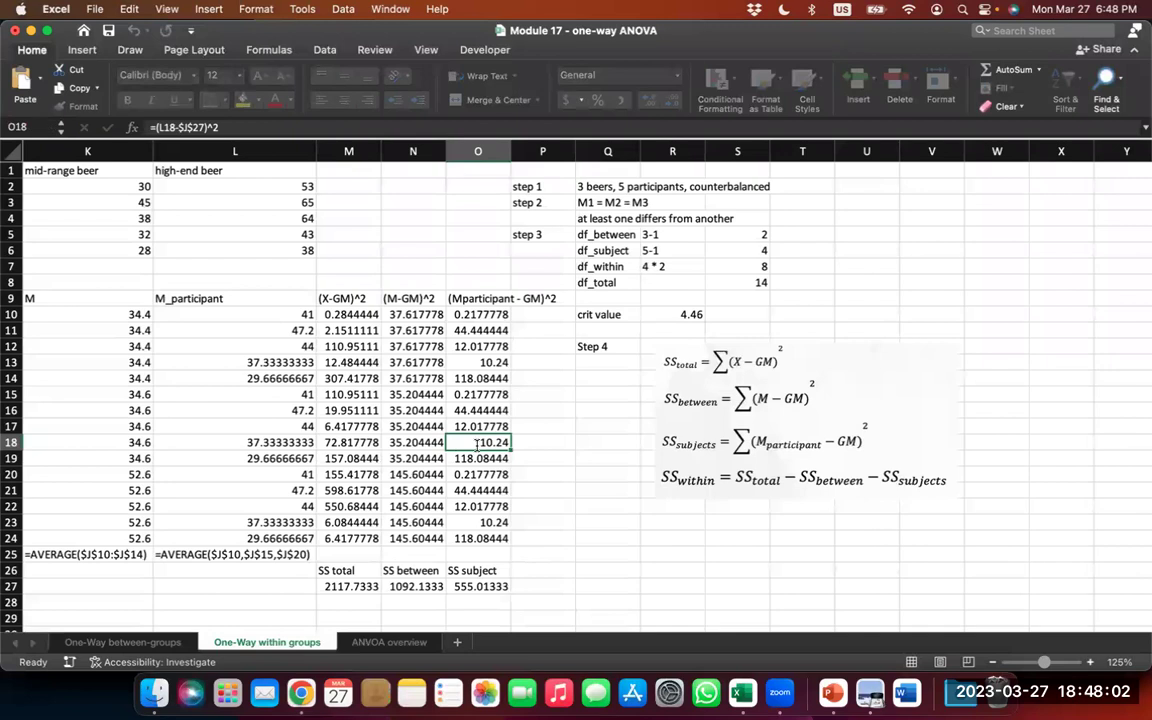
- Check which cells the squared-deviation formulas in M10, N10, N13, O10 and O20 refer to
scroll(273, 438, "left", 3)
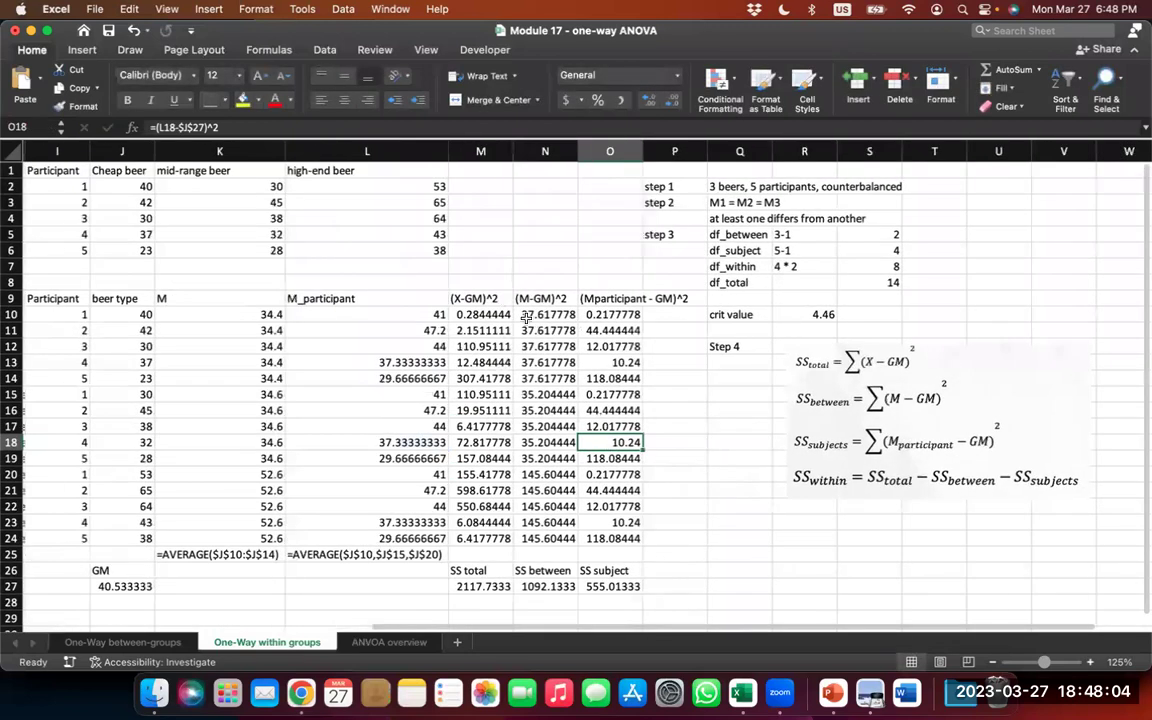
double_click(481, 313)
key("Escape")
double_click(555, 314)
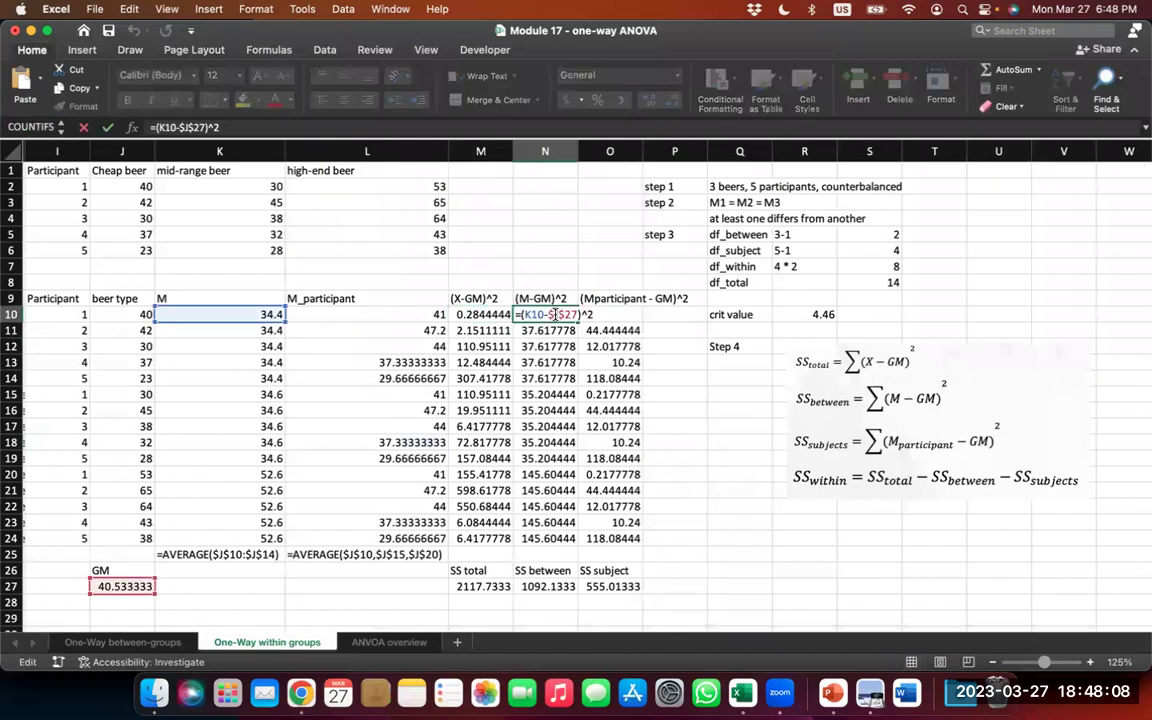
key("Escape")
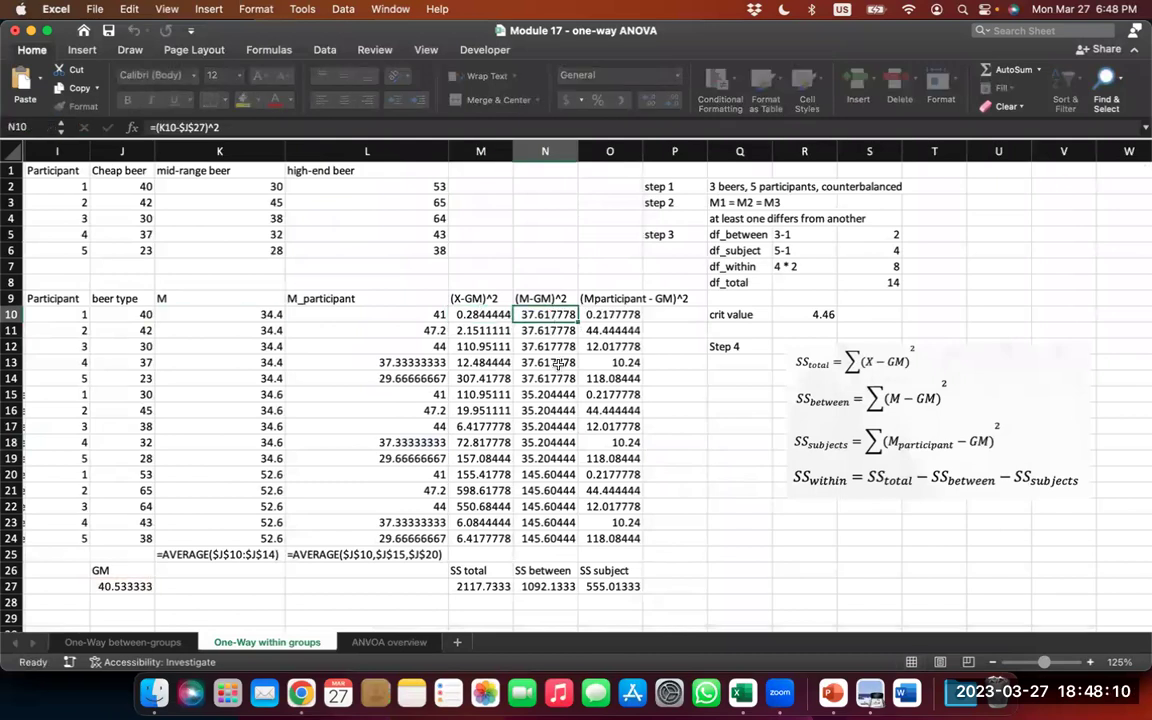
double_click(556, 362)
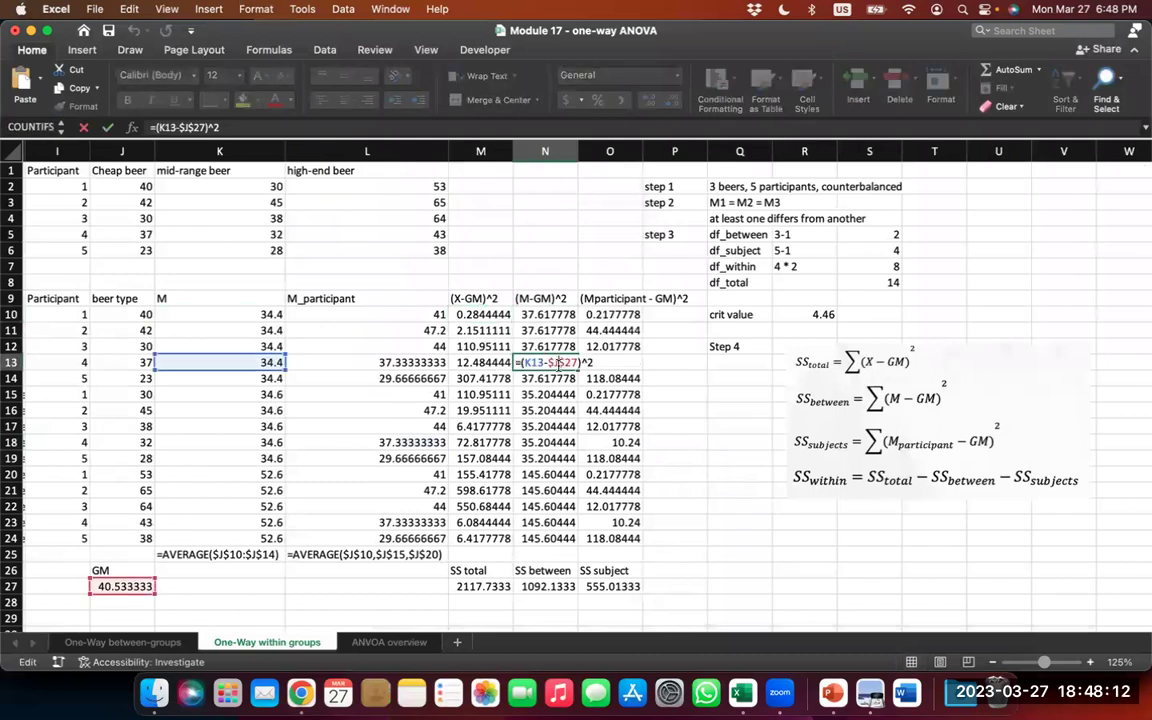
key("Escape")
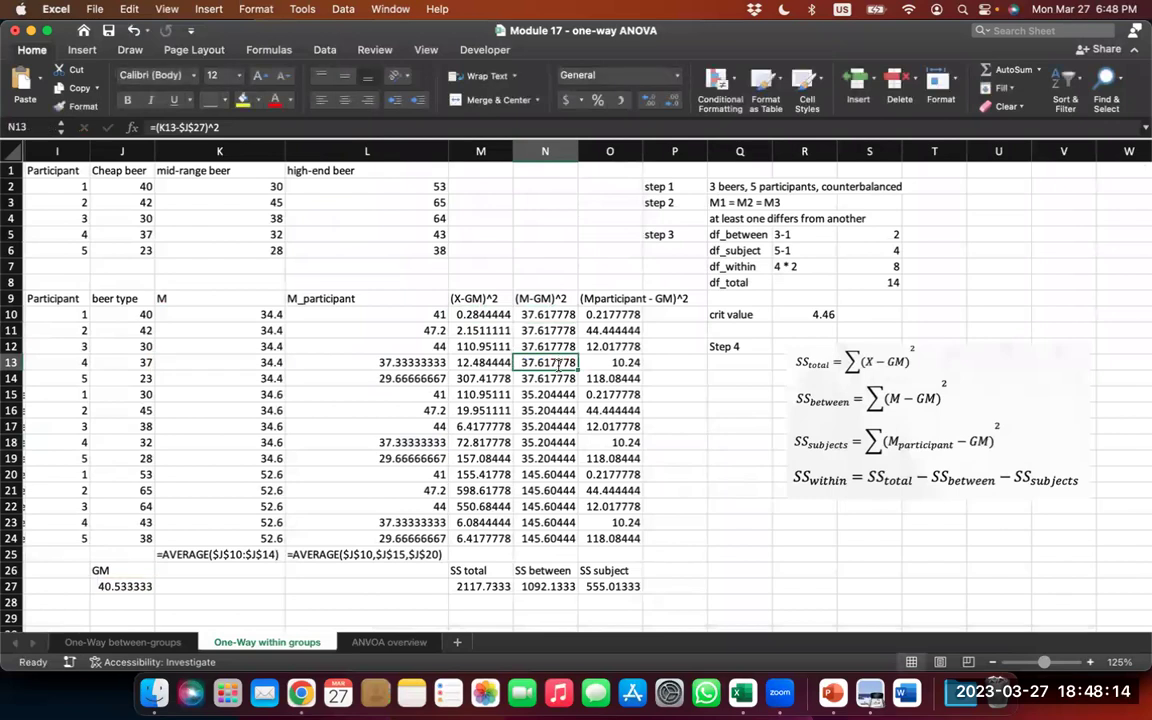
double_click(620, 314)
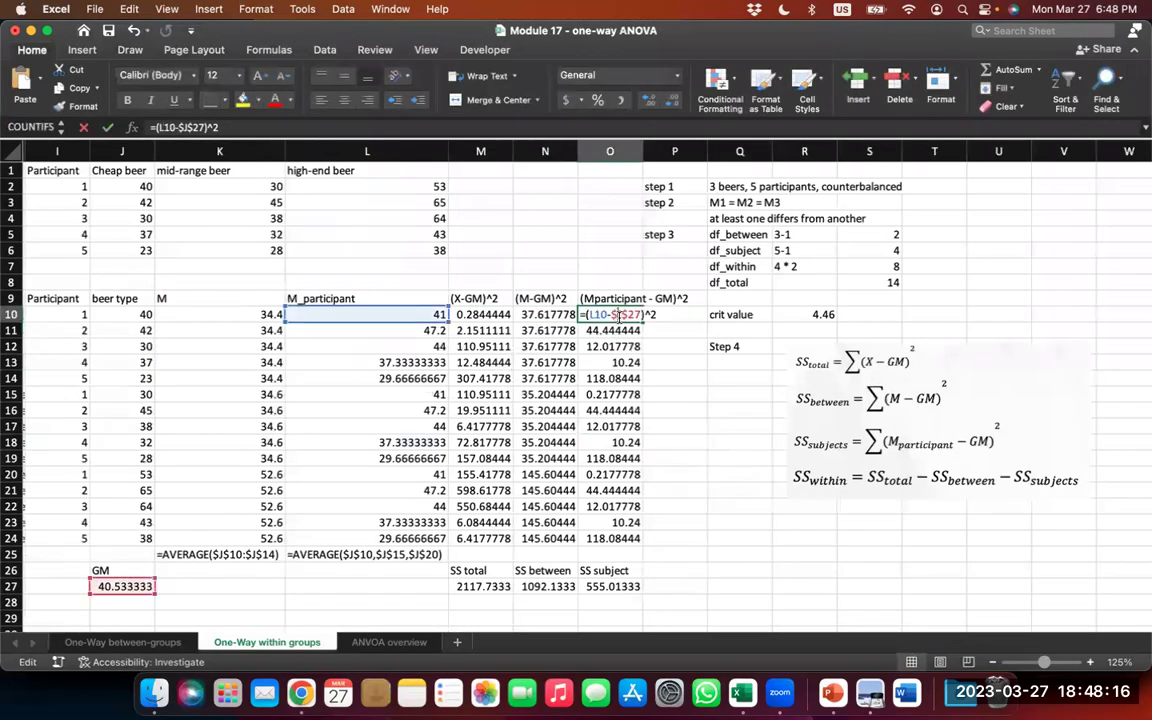
key("Return")
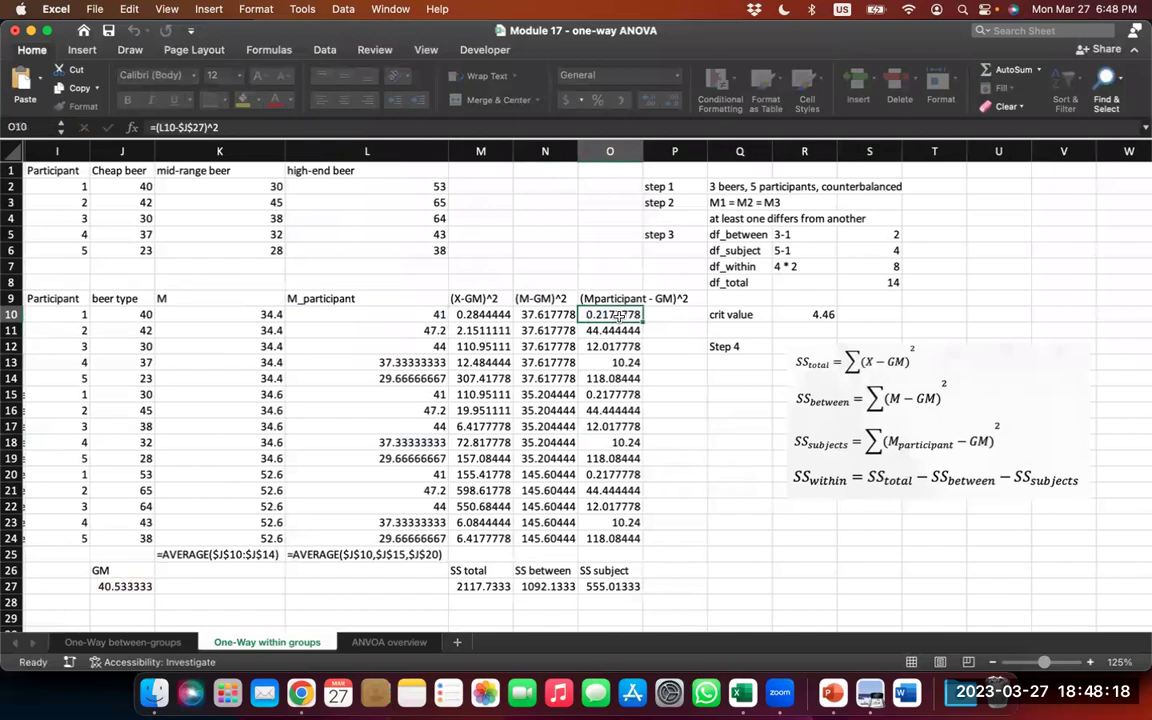
double_click(617, 474)
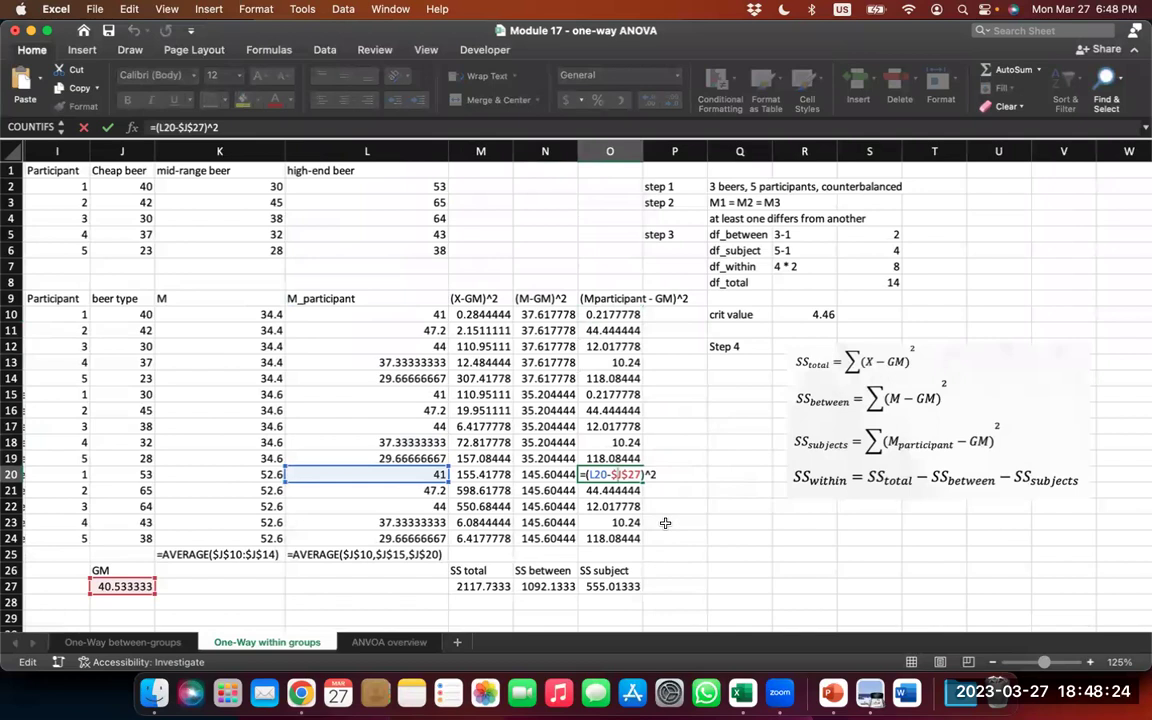
key("Escape")
- Check the summed ranges in the SS subject, SS between and SS total formulas in row 27
left_click(590, 586)
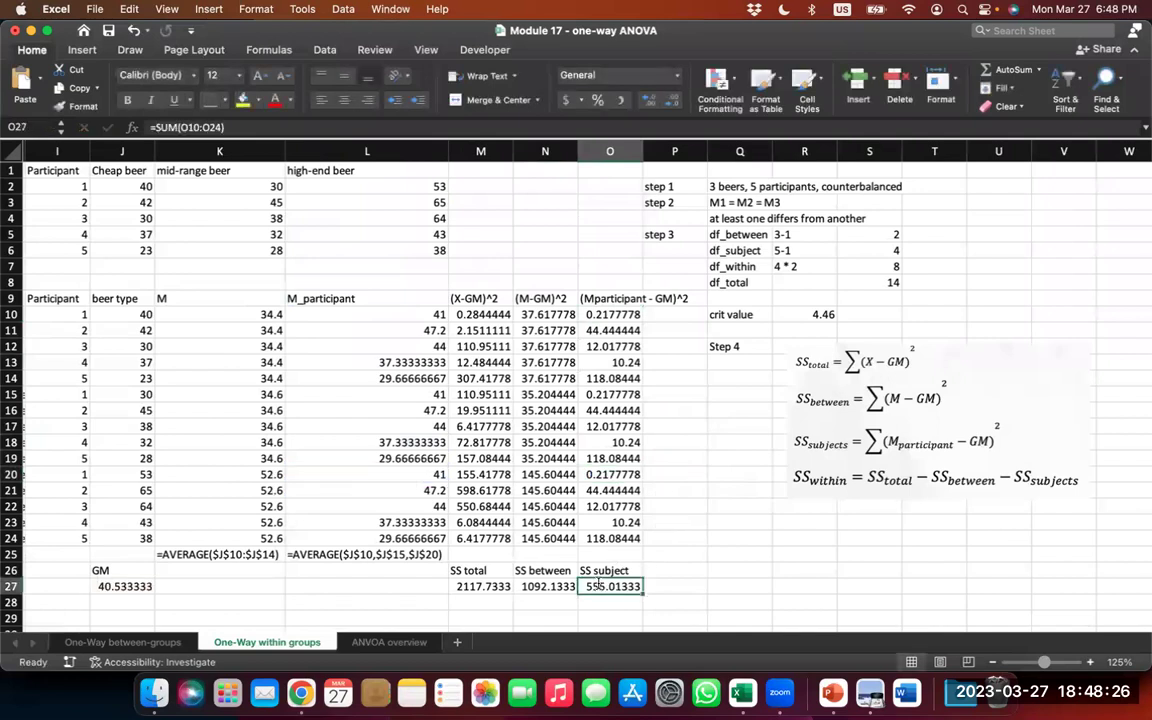
double_click(597, 586)
key("Escape")
double_click(558, 587)
key("Escape")
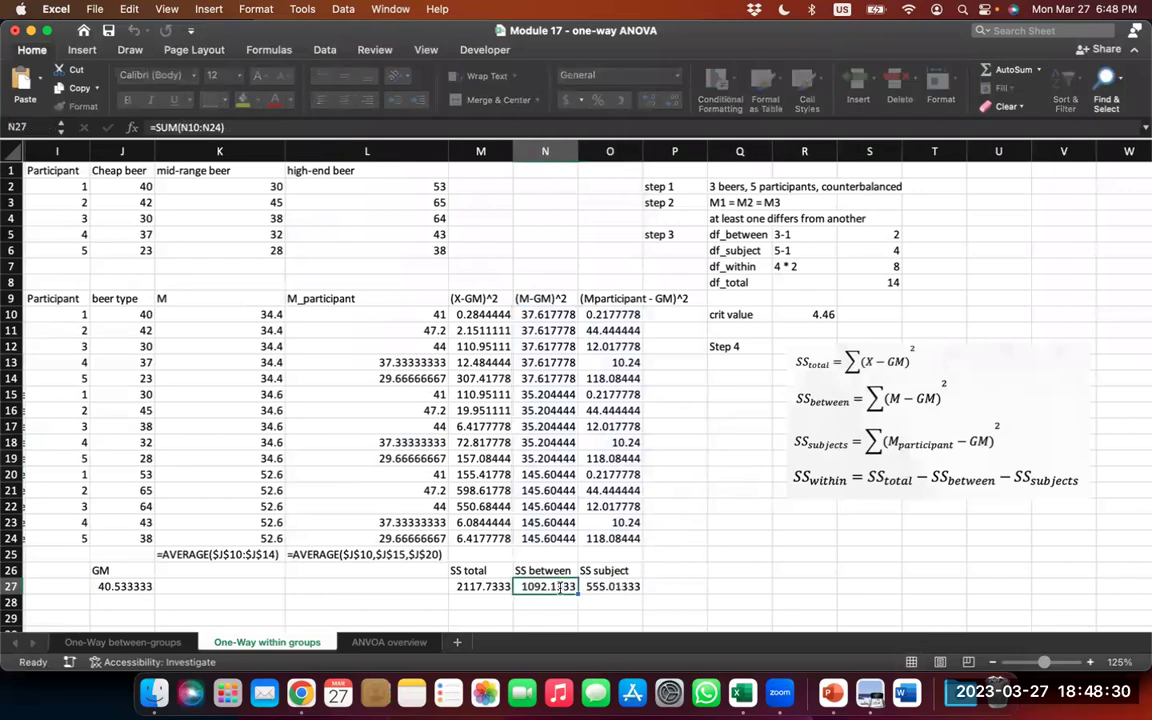
scroll(498, 578, "right", 3)
scroll(498, 578, "left", 4)
left_click(498, 573)
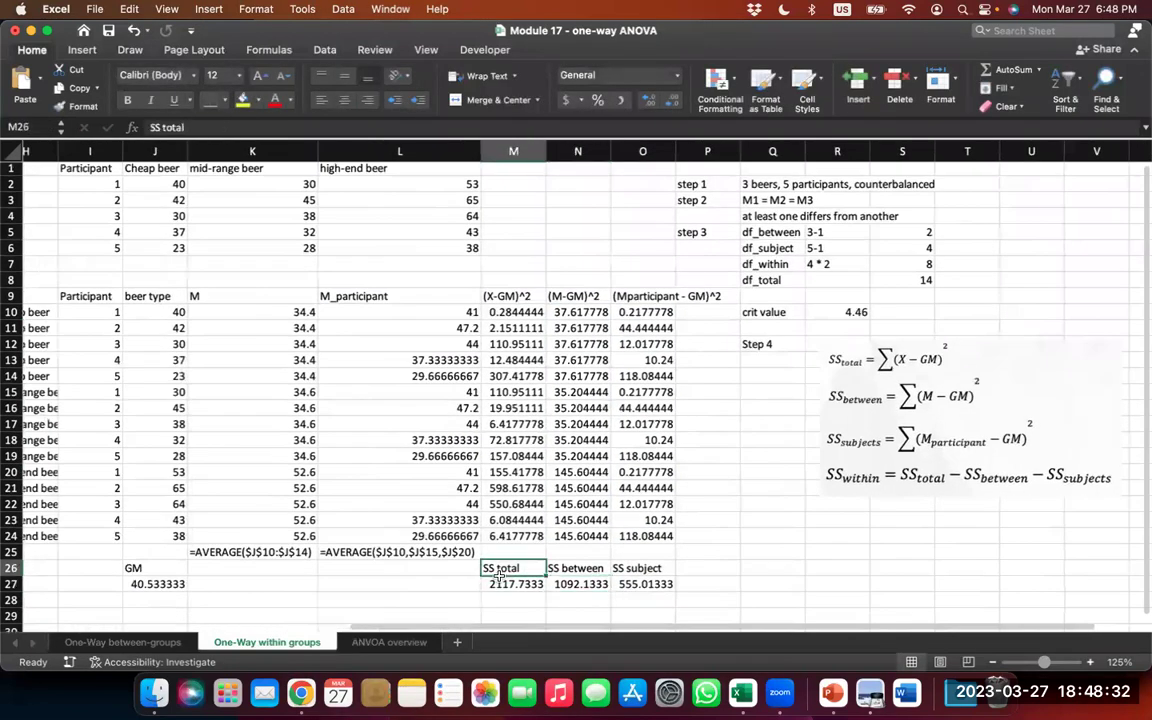
double_click(498, 585)
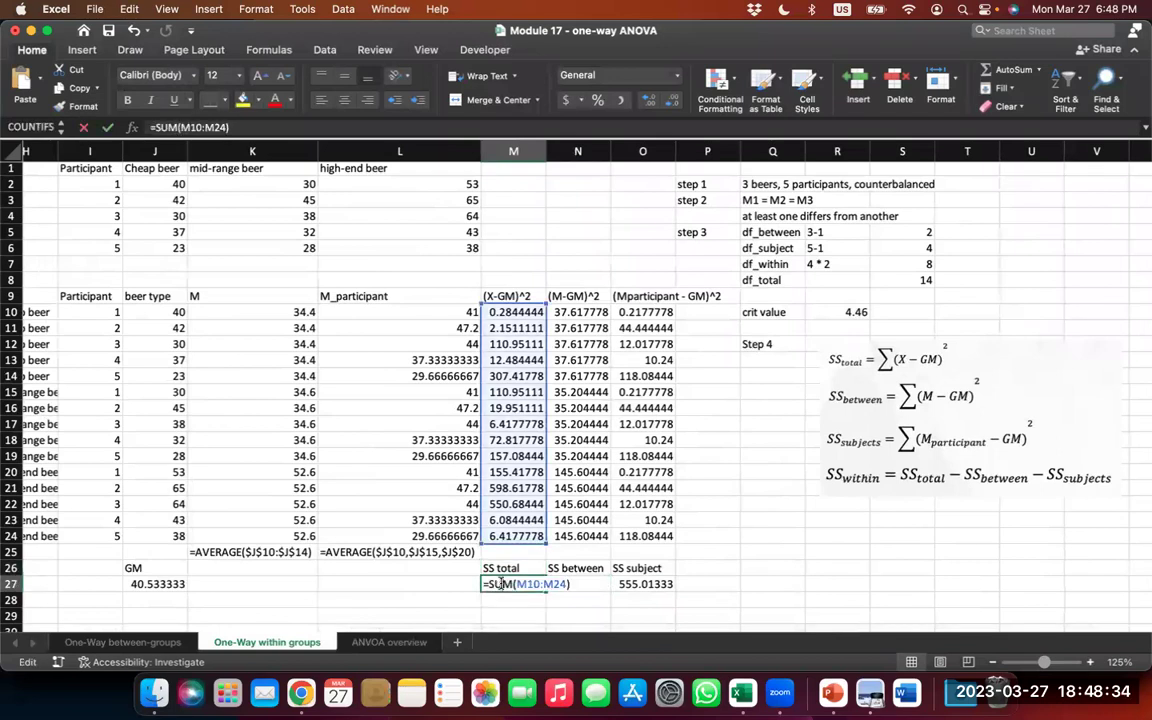
key("Escape")
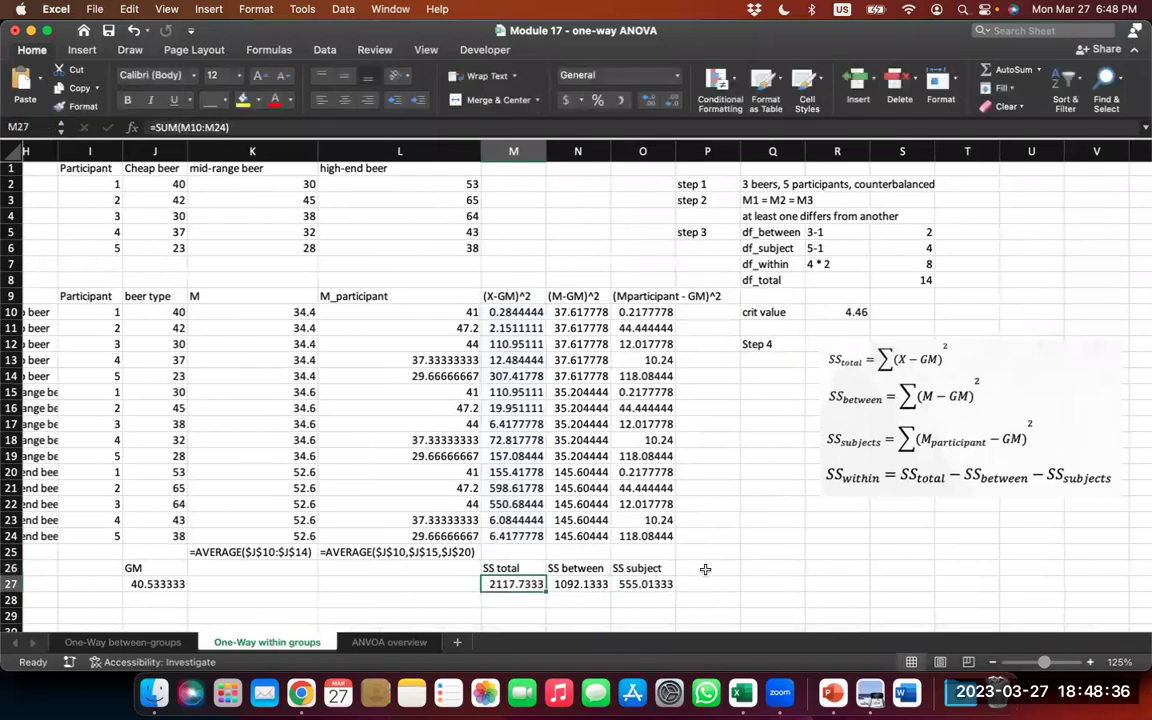
- Enter the label SS within in P26 beside the SS subject label
scroll(650, 571, "left", 1)
left_click(704, 568)
type("SS within")
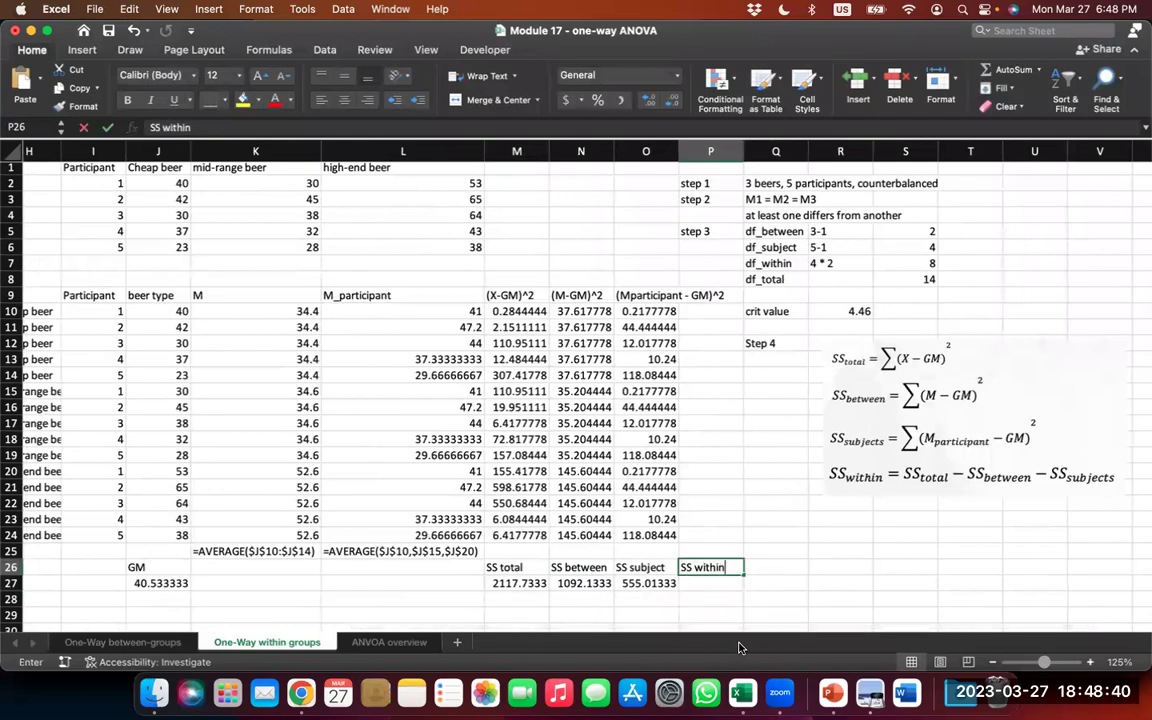
key("Return")
type("=")
key("Left")
key("Left")
key("Left")
key("shift+Tab")
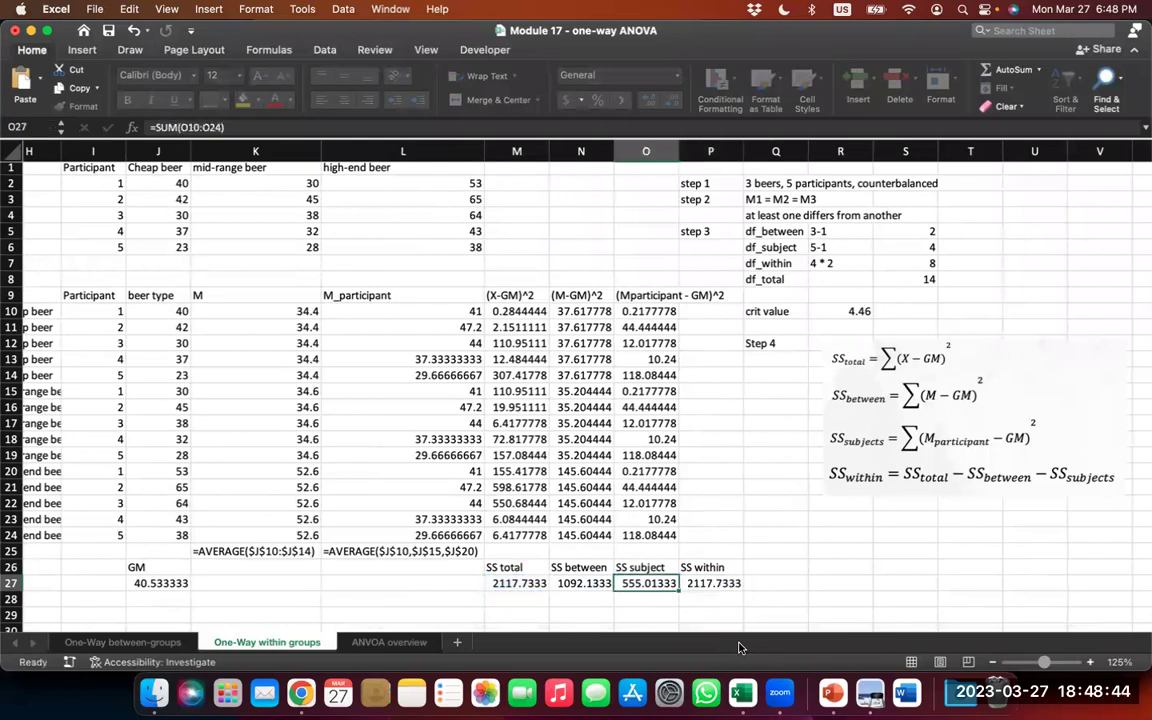
key("Left")
type("=")
key("Escape")
key("Right")
key("Right")
- Calculate the within sum of squares in P27 with =M27-N27-O27
type("=")
key("Left")
key("Left")
key("Left")
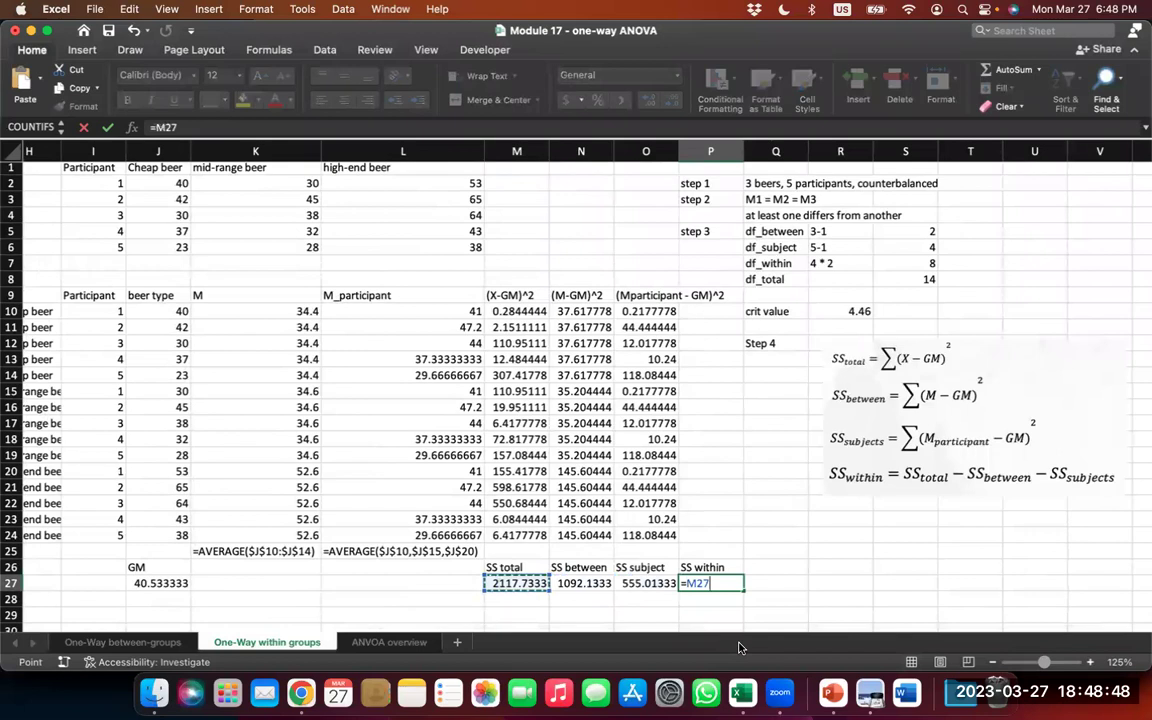
type("-")
key("Left")
key("Left")
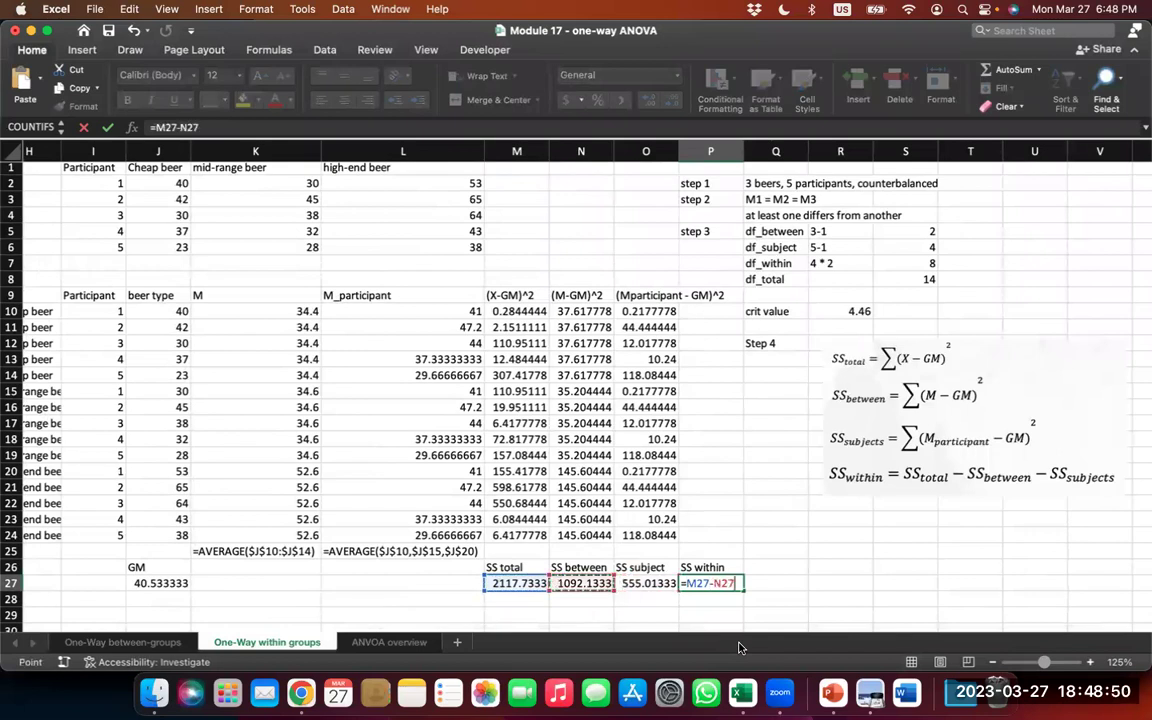
type("-")
key("Left")
key("Return")
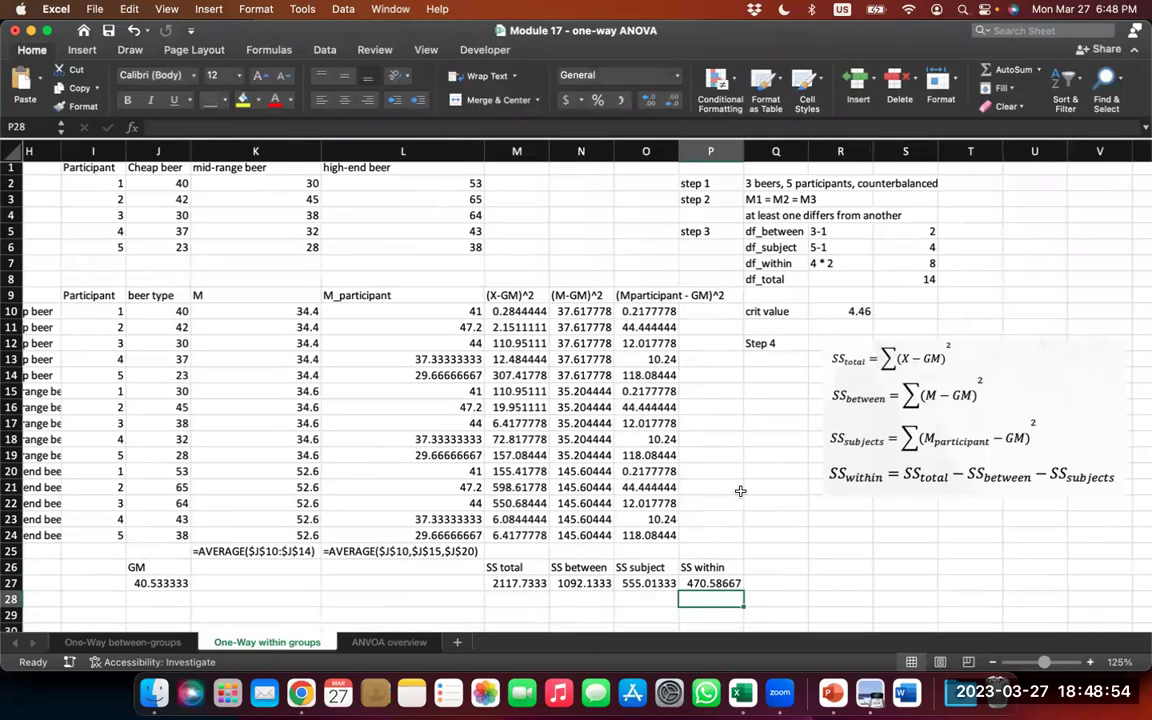
- Check the formulas in O24 and L10, and correct participant 2's mean in L11 to =AVERAGE($J$11,$J$16,$J$21)
double_click(643, 535)
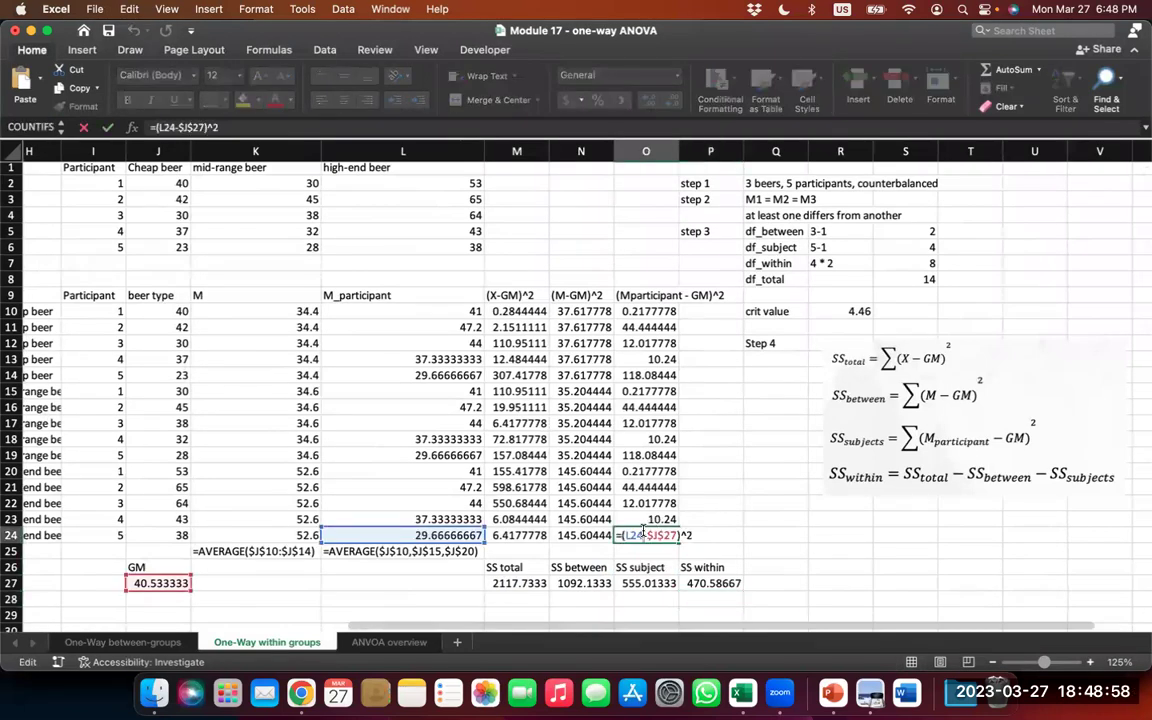
key("Escape")
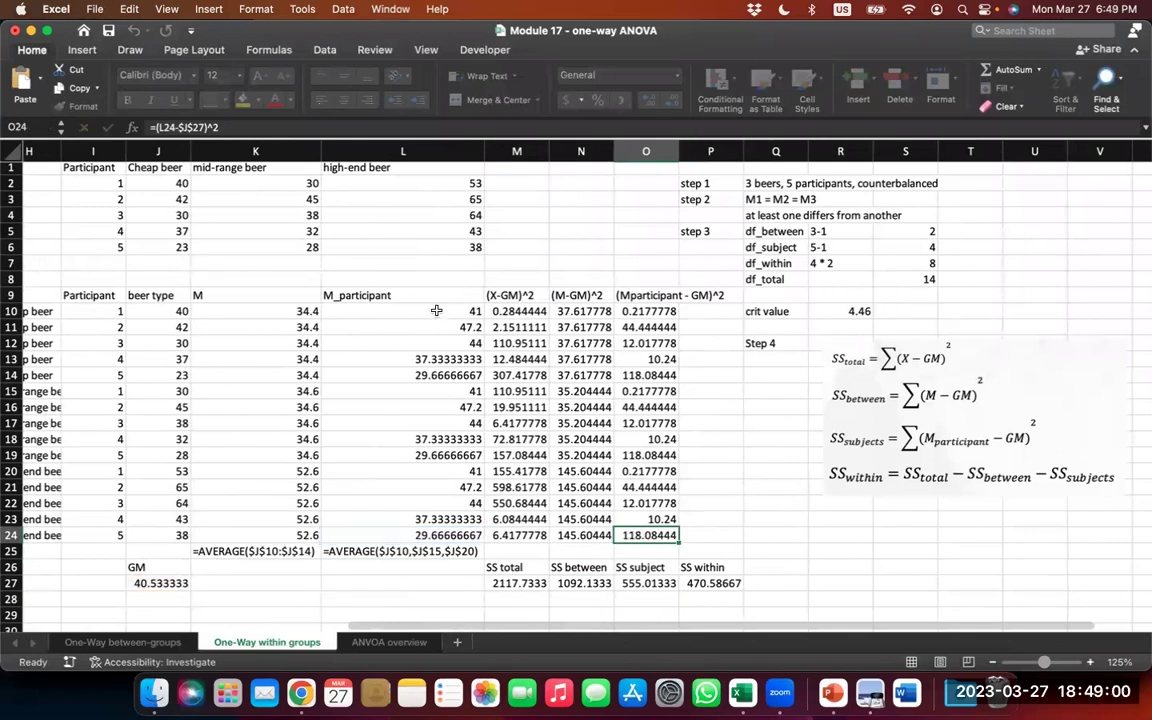
double_click(436, 311)
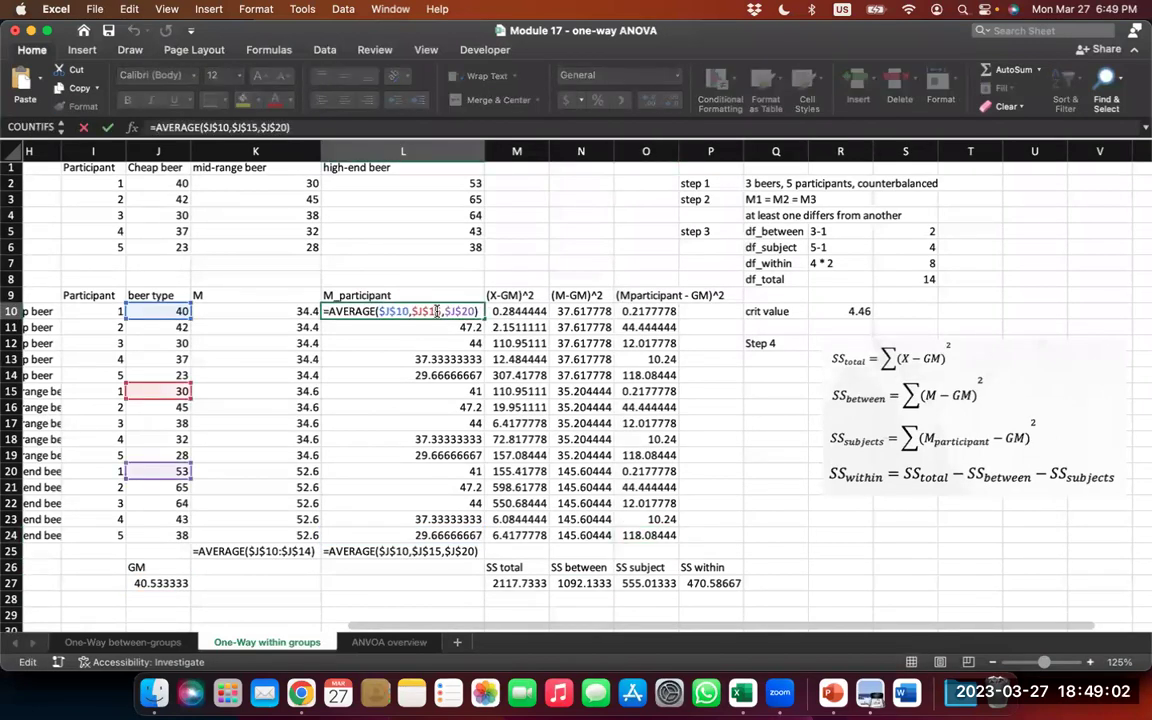
left_click(443, 327)
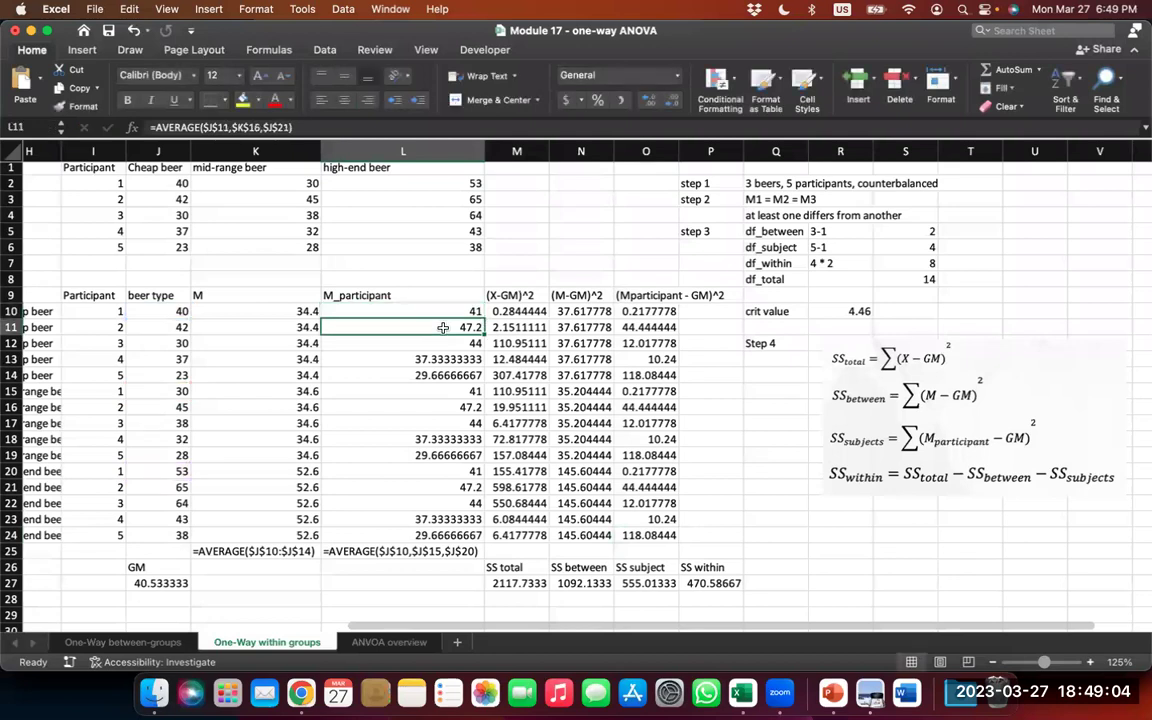
double_click(443, 327)
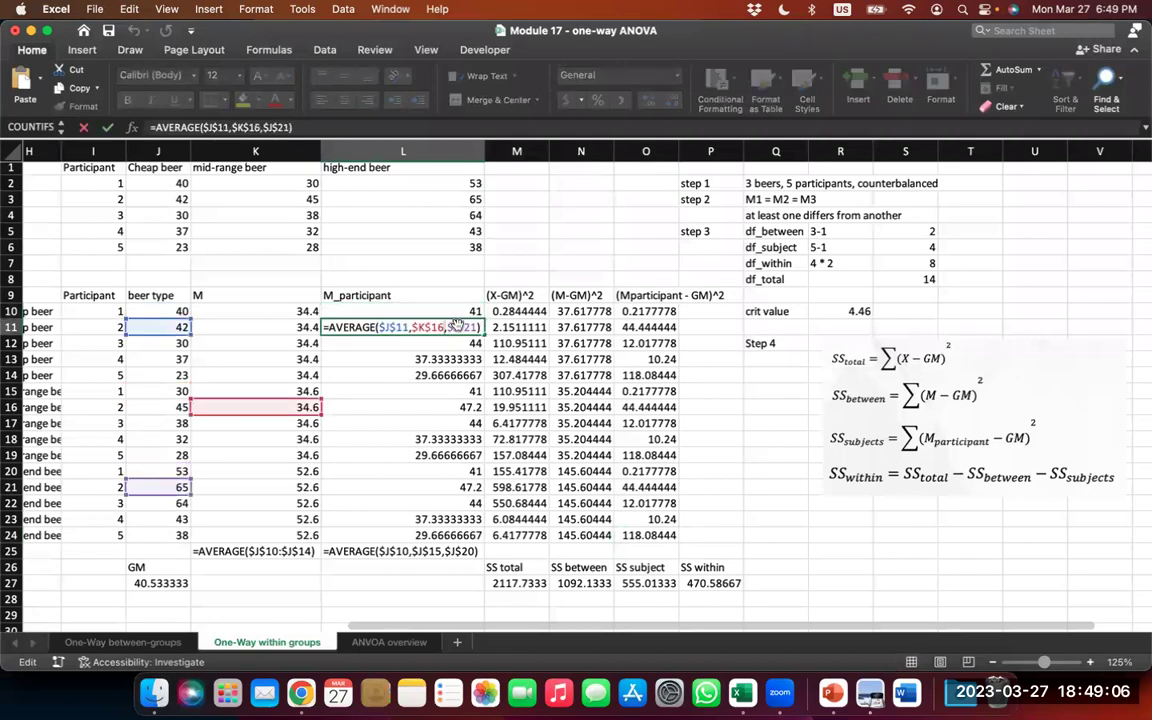
left_click(423, 327)
key("BackSpace")
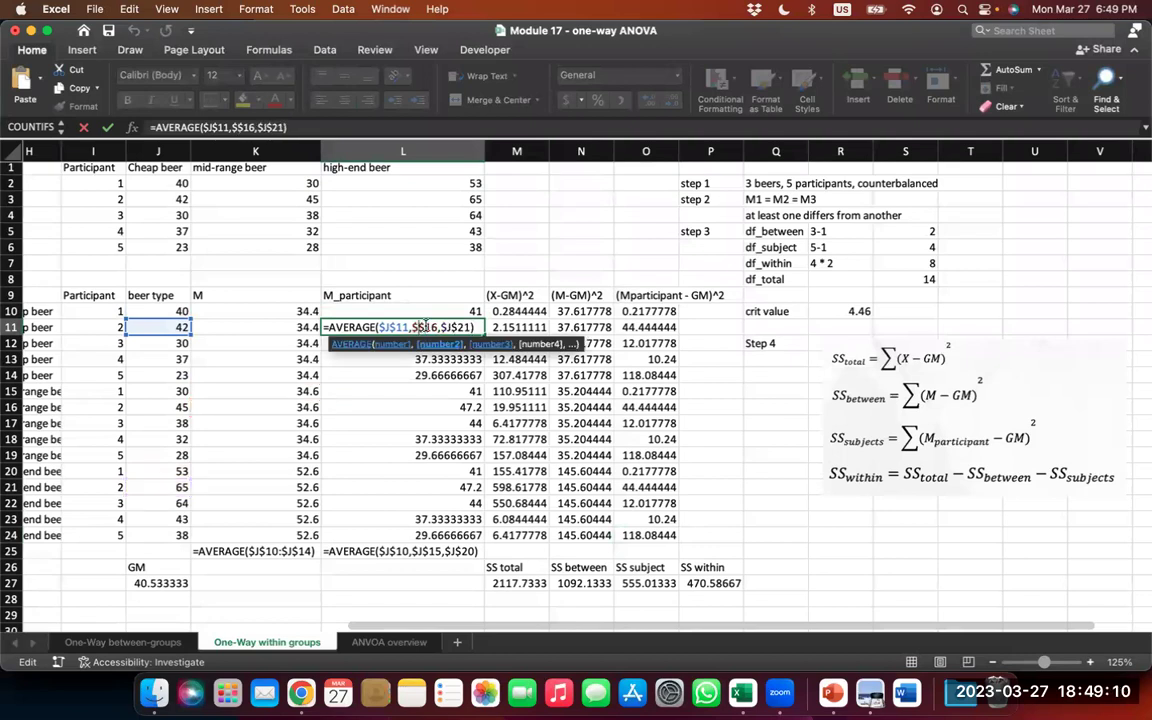
type("J")
key("Return")
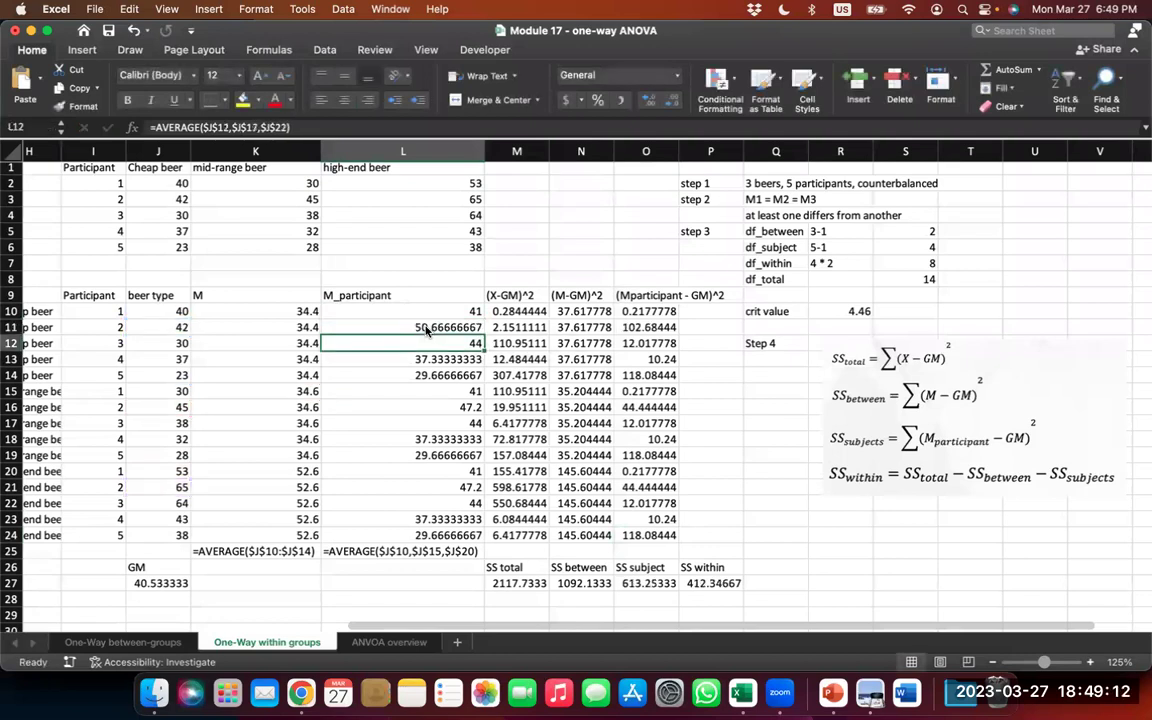
- Check the cell references in the participant mean formulas in L13 and L14
double_click(435, 358)
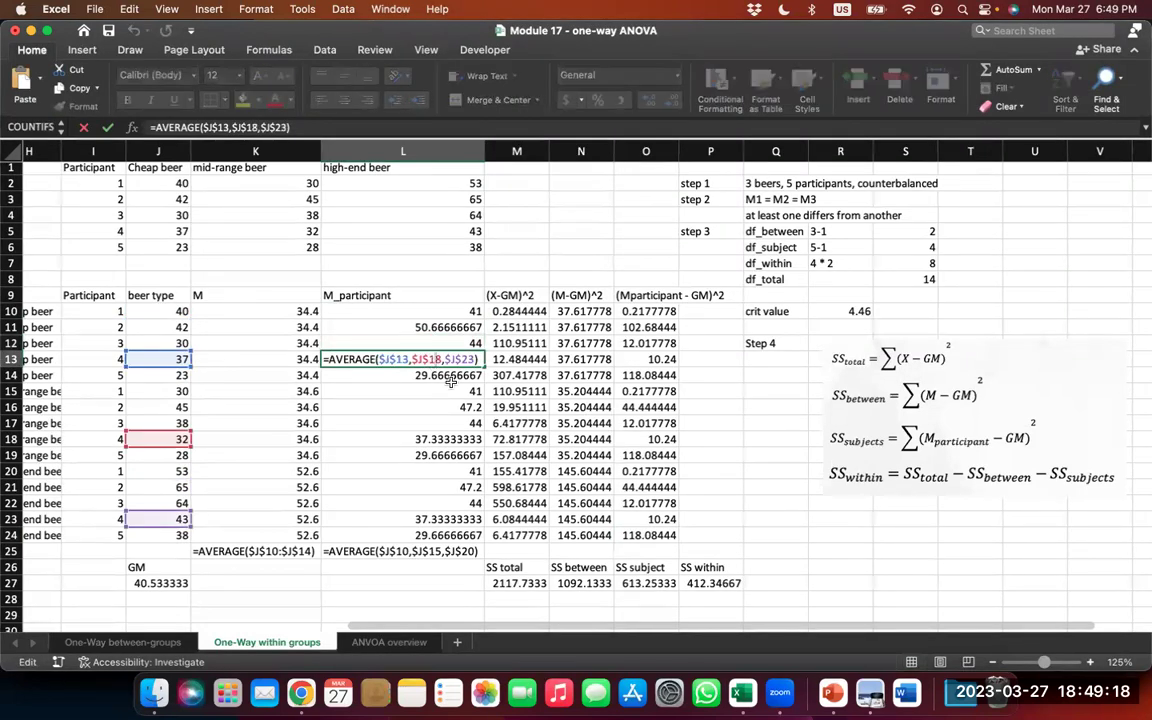
key("Return")
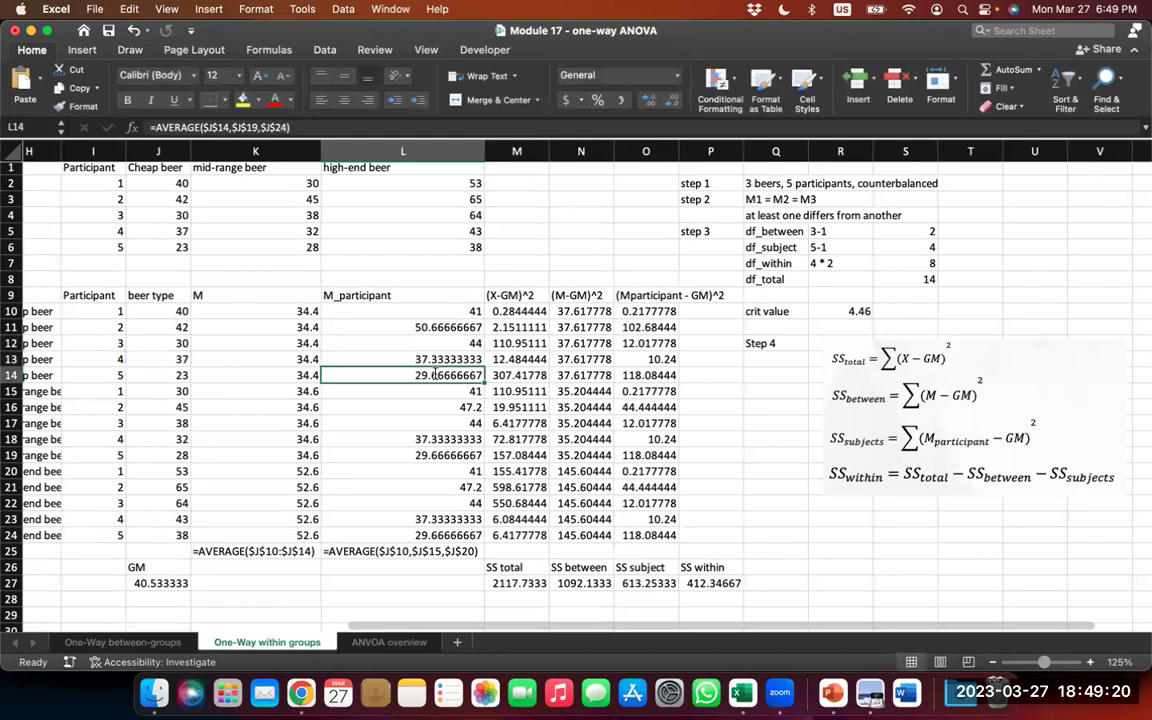
double_click(436, 375)
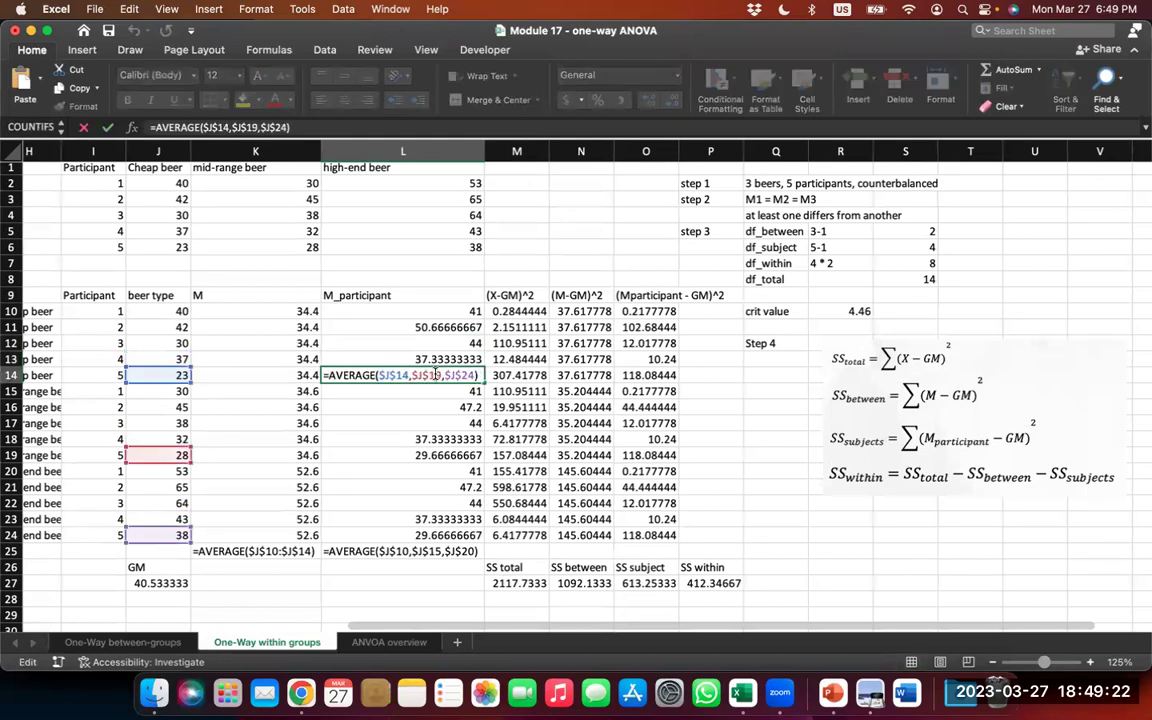
key("Return")
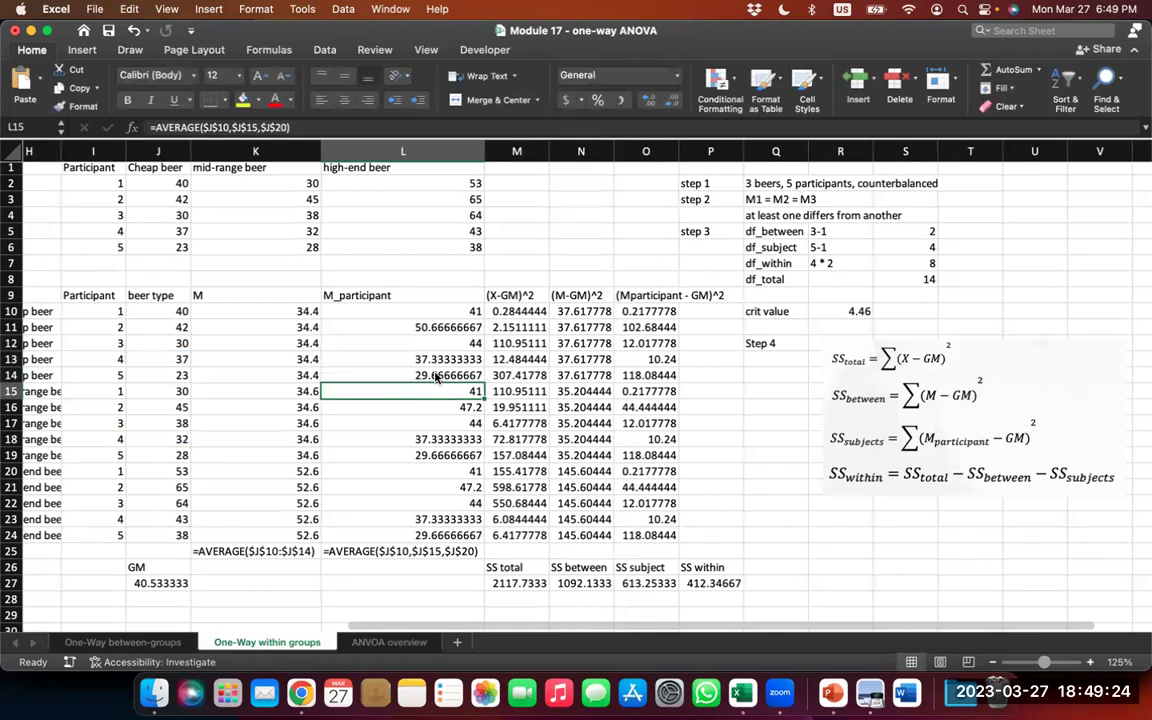
left_click(436, 376)
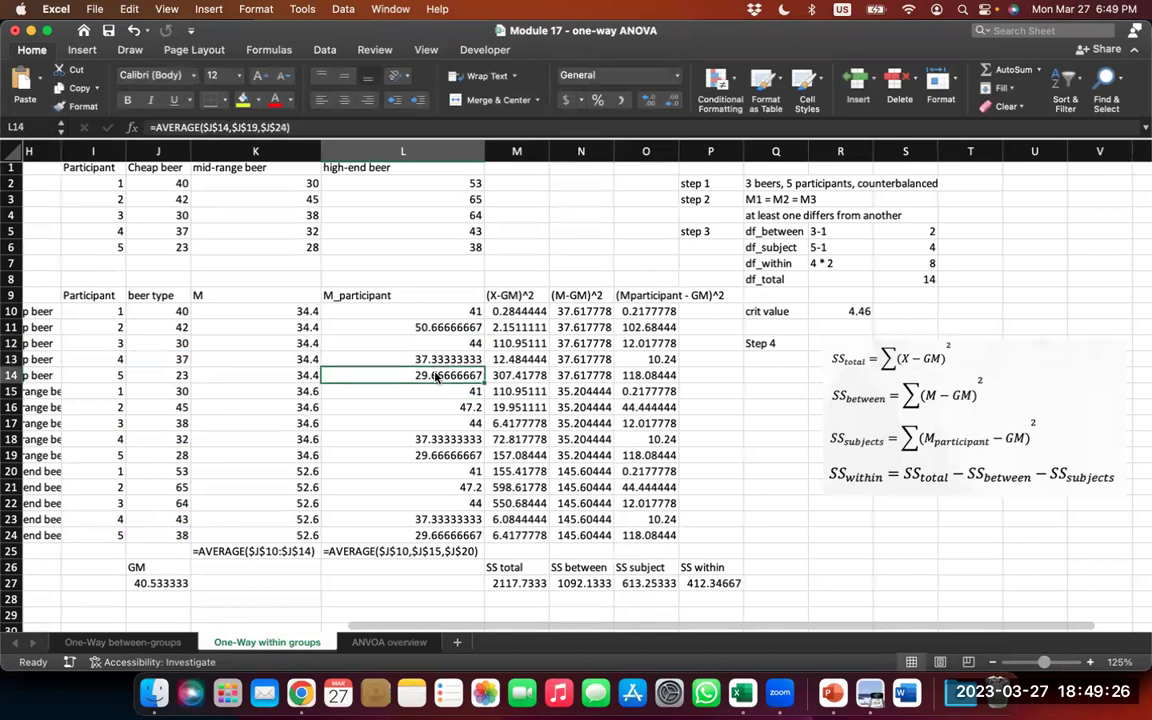
- Copy the participant means in L10:L14 into the mid-range beer rows L15:L19
key("shift+Up")
key("shift+Up")
key("shift+Up")
key("shift+Up")
key("super+c")
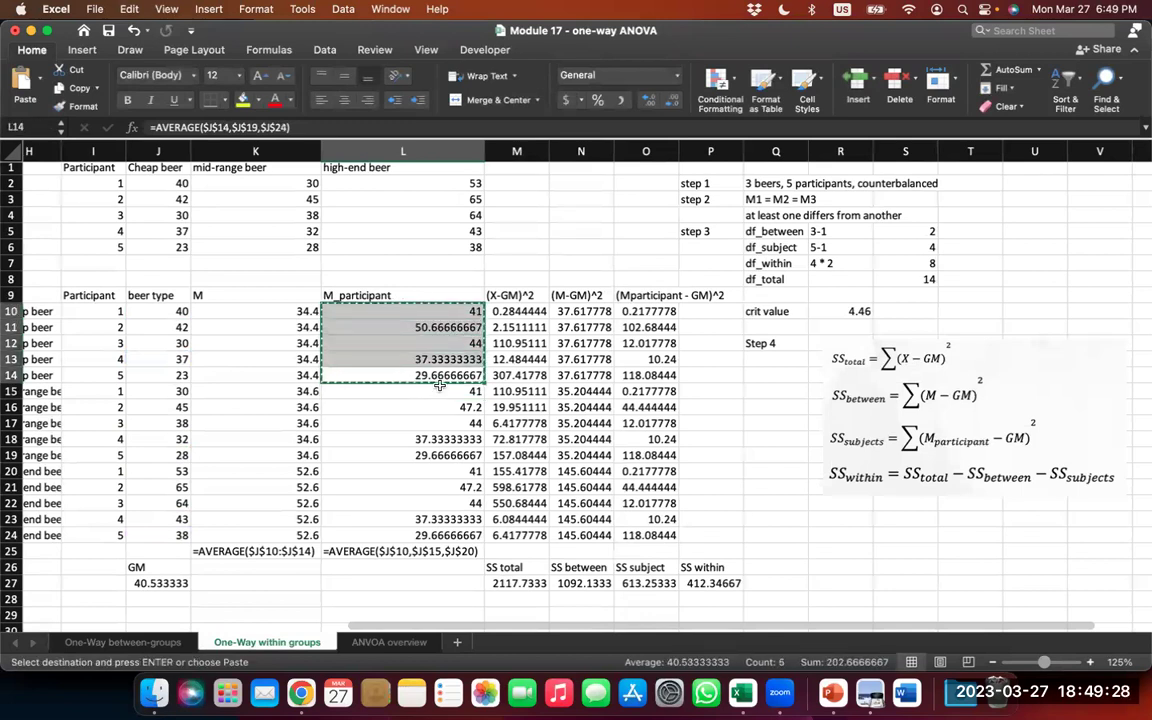
left_click(440, 391)
key("shift+Down")
key("shift+Down")
key("shift+Down")
key("shift+Down")
key("super+v")
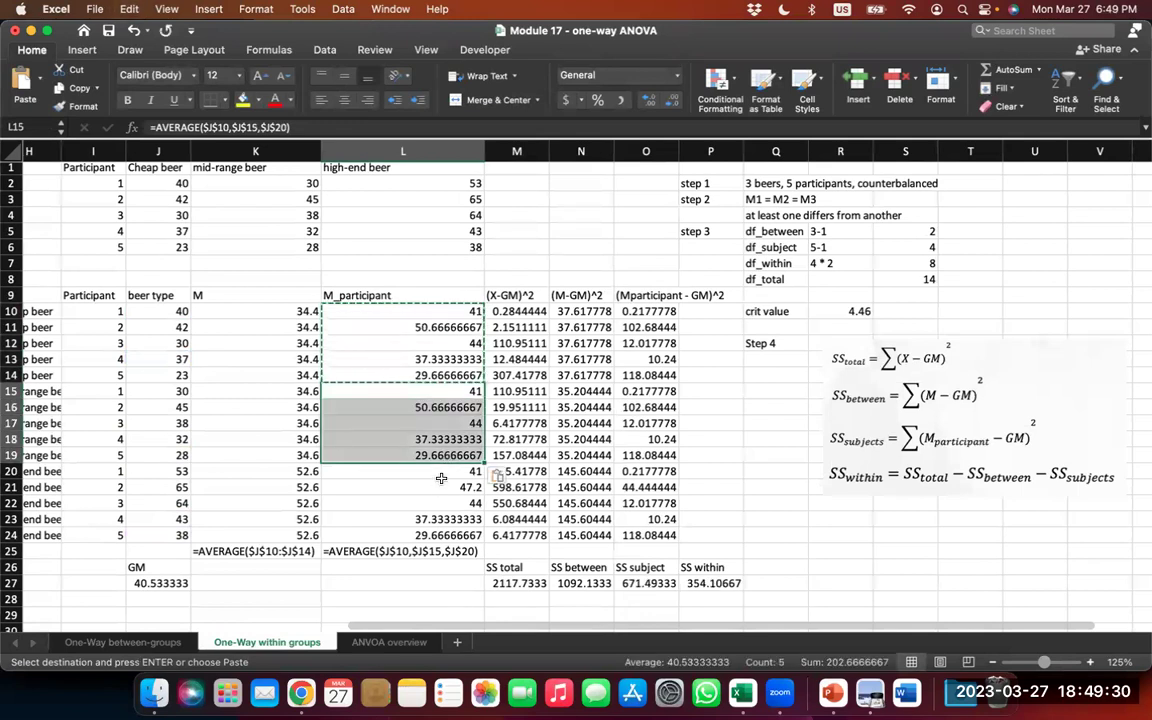
- Paste the copied participant means into the high-end beer rows L20:L24 and end the copy mode
left_click(440, 476)
key("shift+Down")
key("shift+Down")
key("shift+Down")
key("shift+Down")
key("super+v")
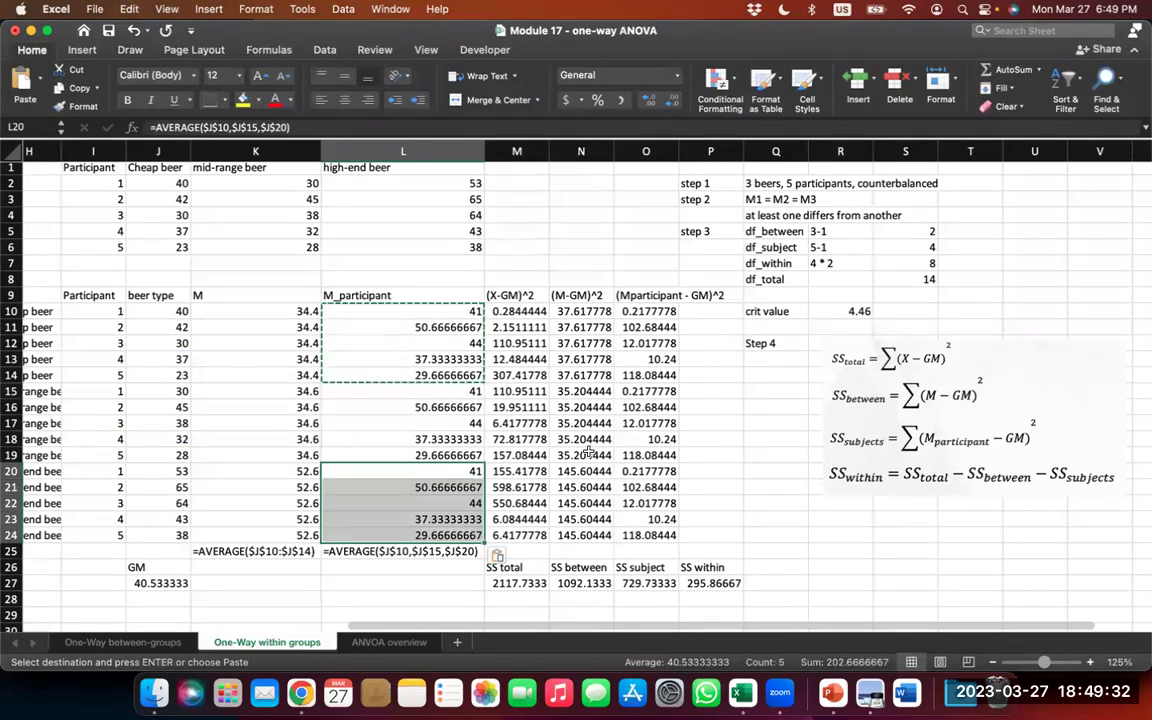
left_click(772, 526)
key("Escape")
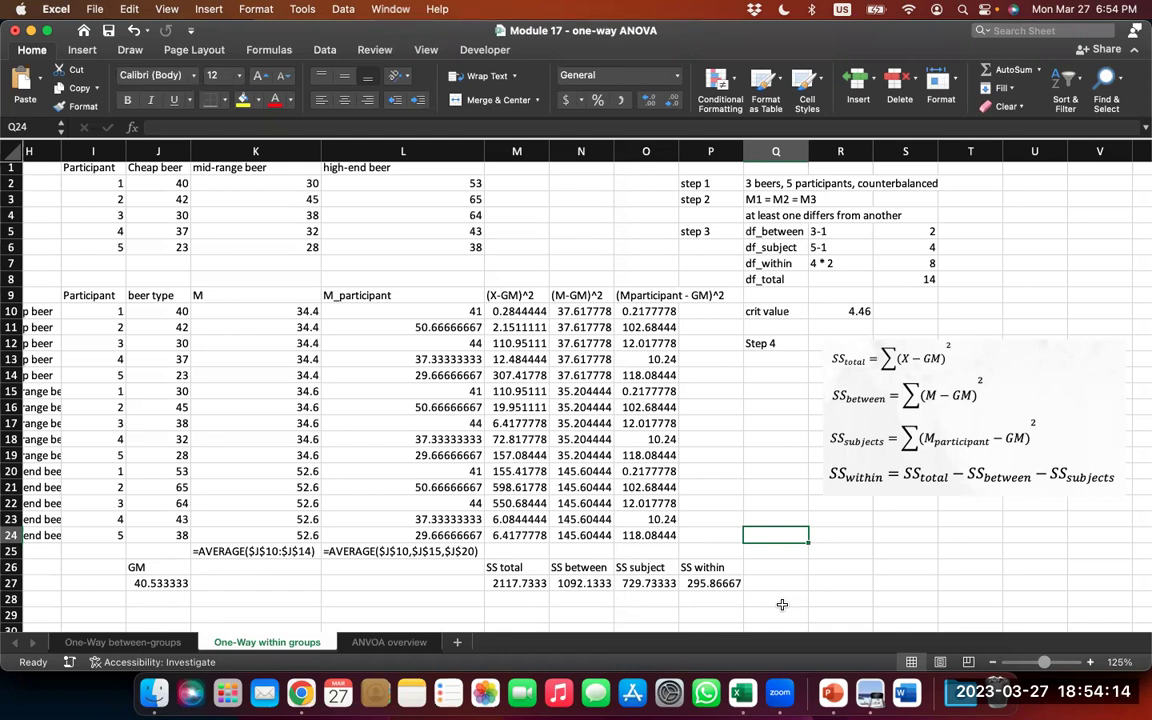
key("Down")
key("Left")
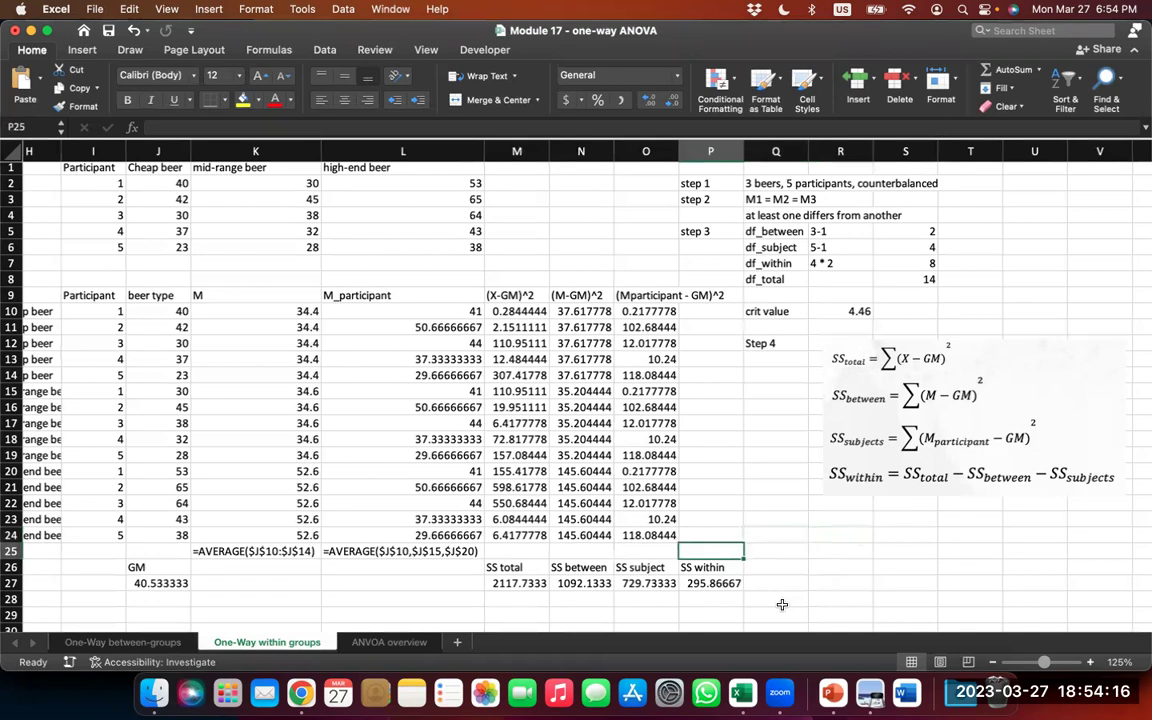
key("Down")
key("Left")
key("Left")
key("Right")
key("Right")
key("Right")
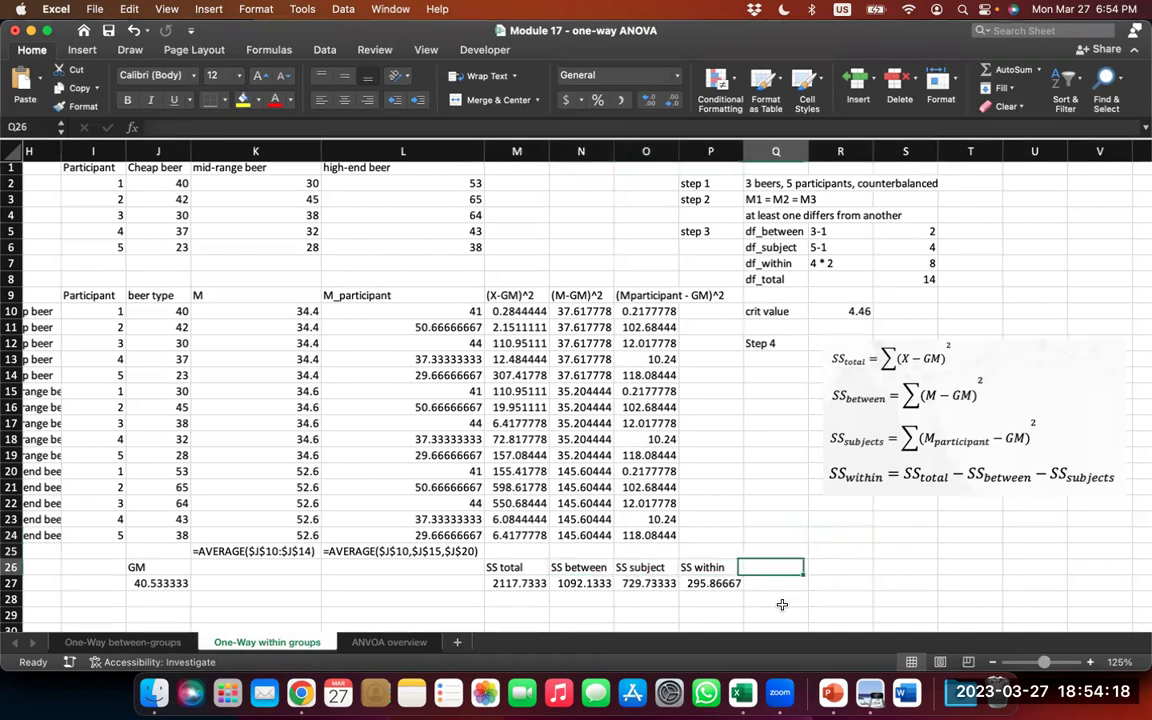
- Enter the ANOVA table row labels between, within, subject and total in R25:R28
scroll(782, 604, "down", 5)
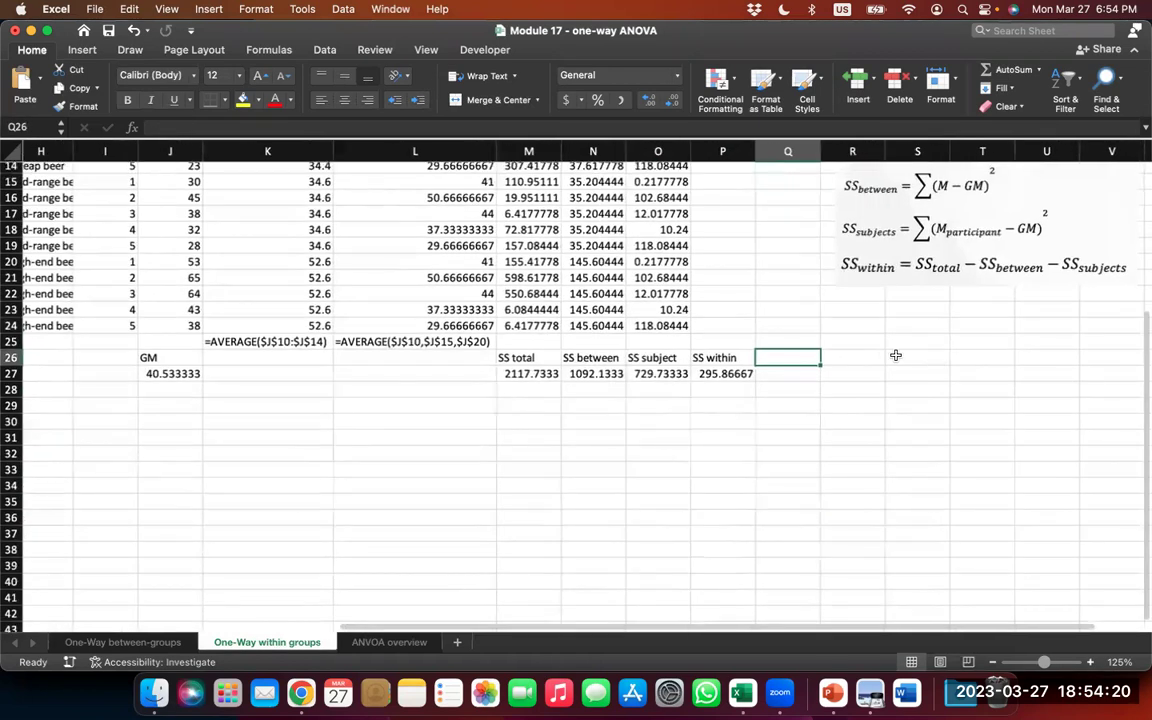
left_click(847, 324)
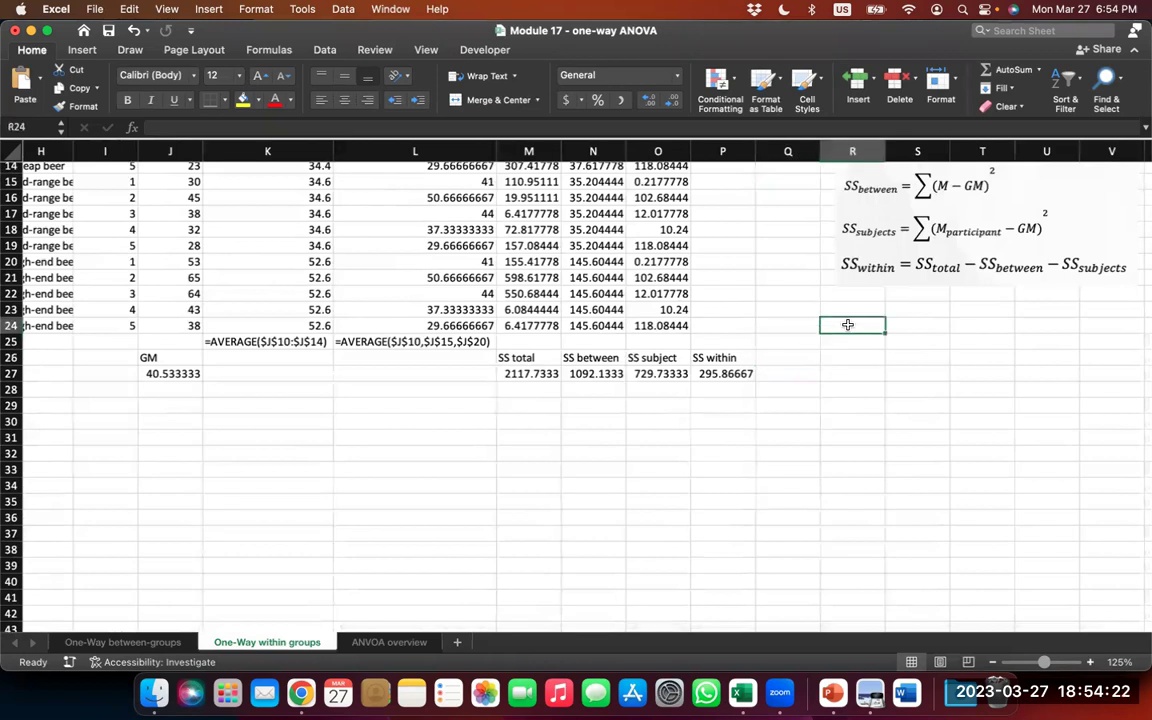
key("Down")
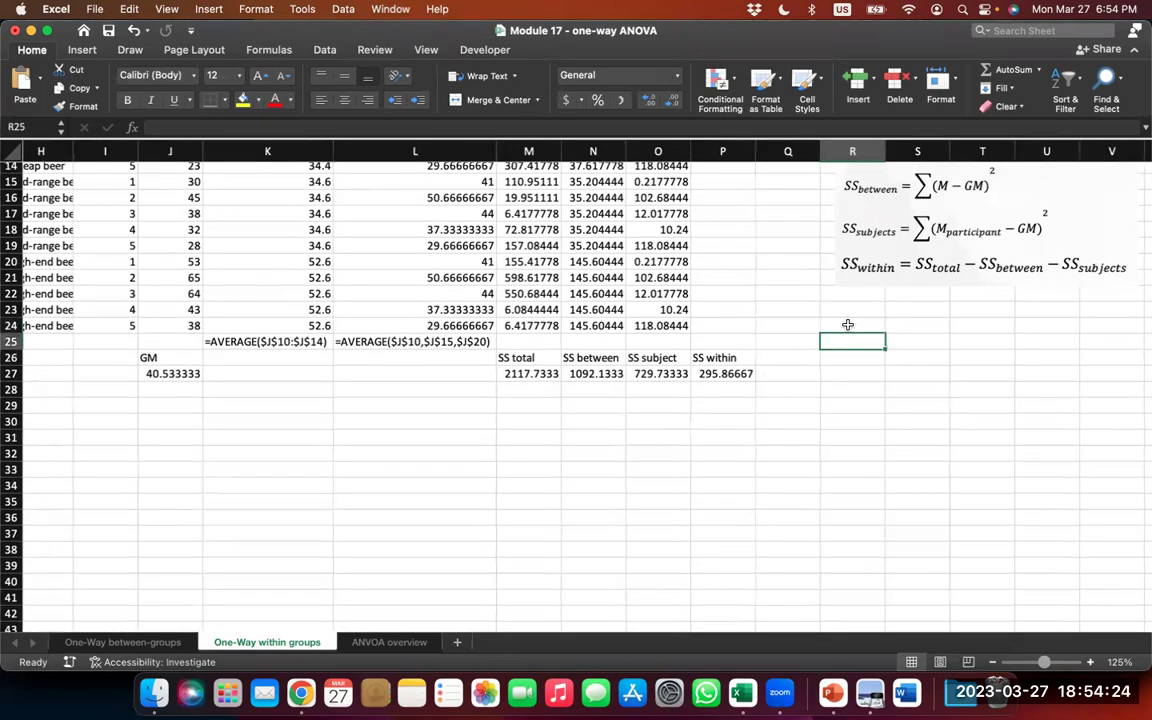
type("between")
key("Return")
type("within")
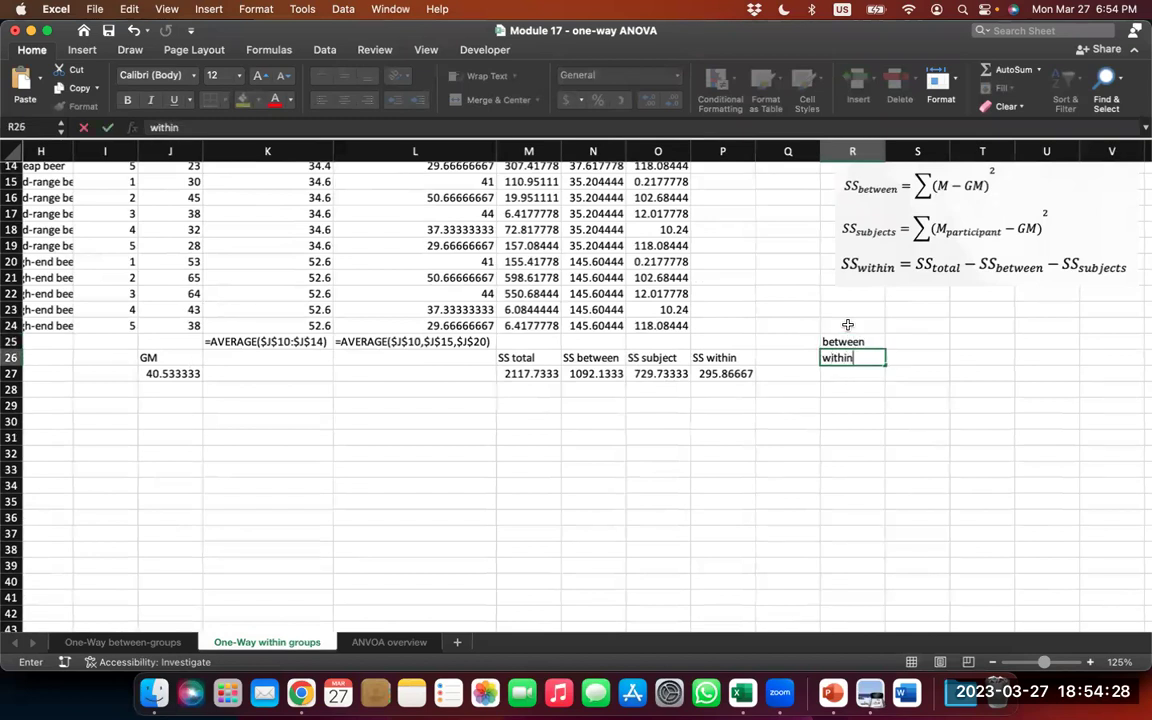
key("Return")
type("subject")
key("Return")
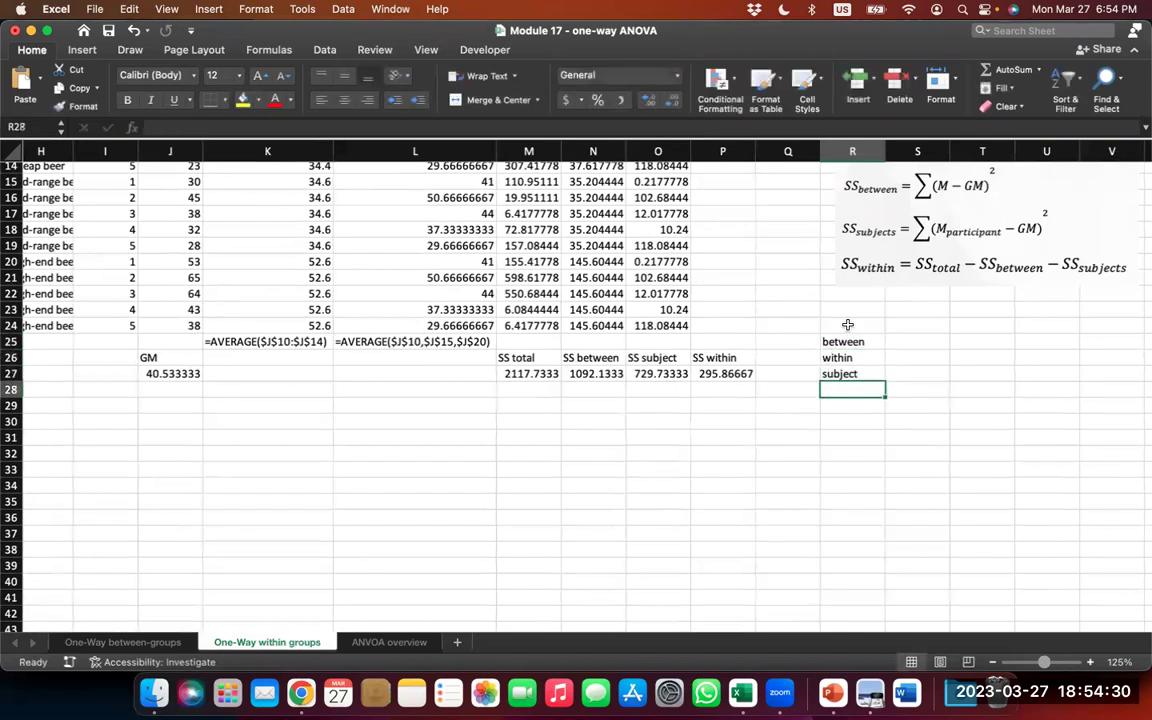
type("total")
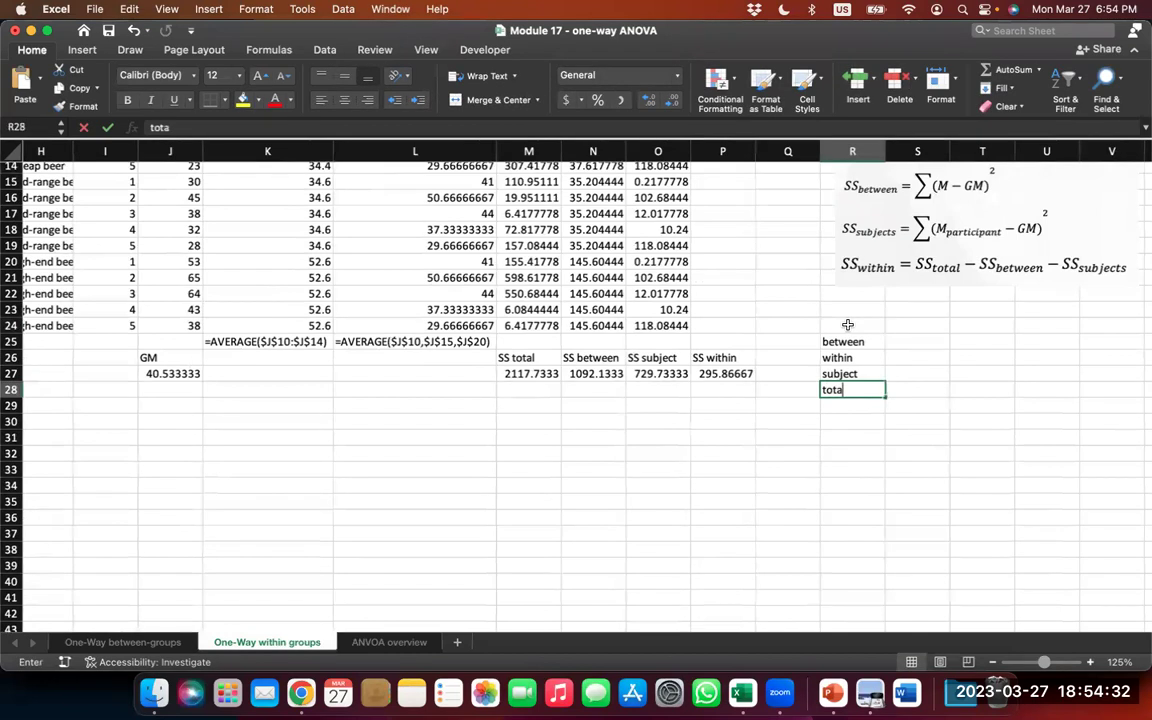
key("Right")
- Enter the ANOVA table column headings SS, df, MS and F in S24:V24
key("Up")
key("Up")
key("Up")
key("Up")
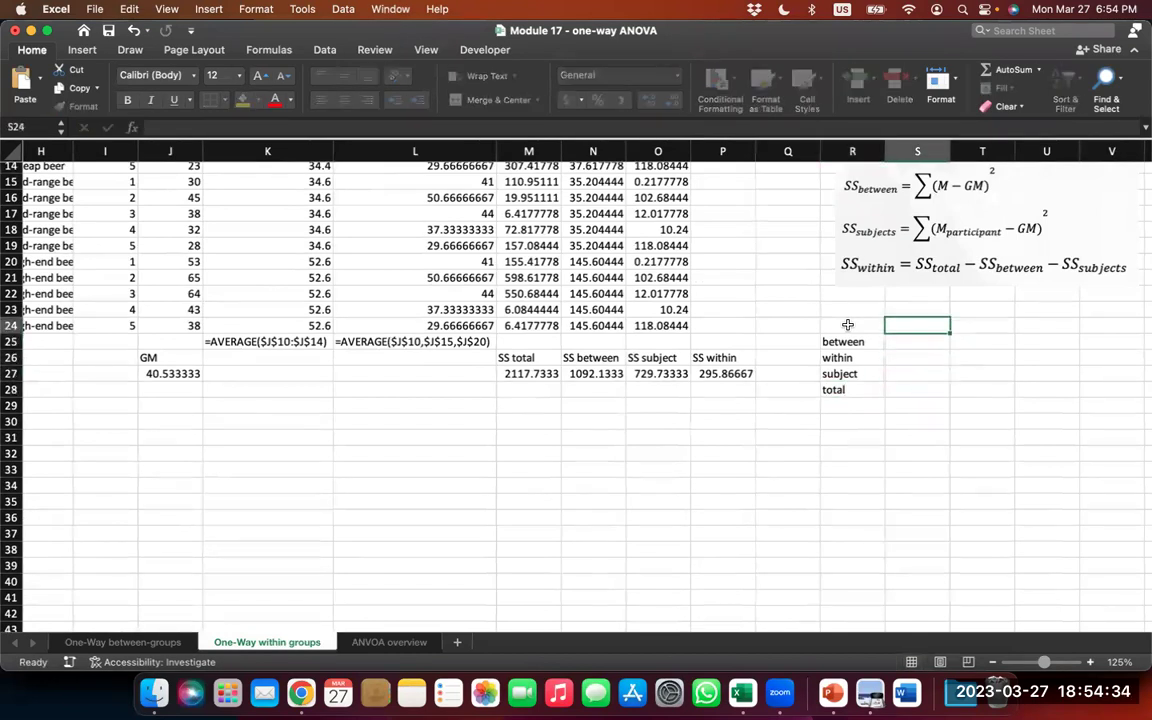
type("SS")
key("Tab")
type("df")
key("Tab")
key("Tab")
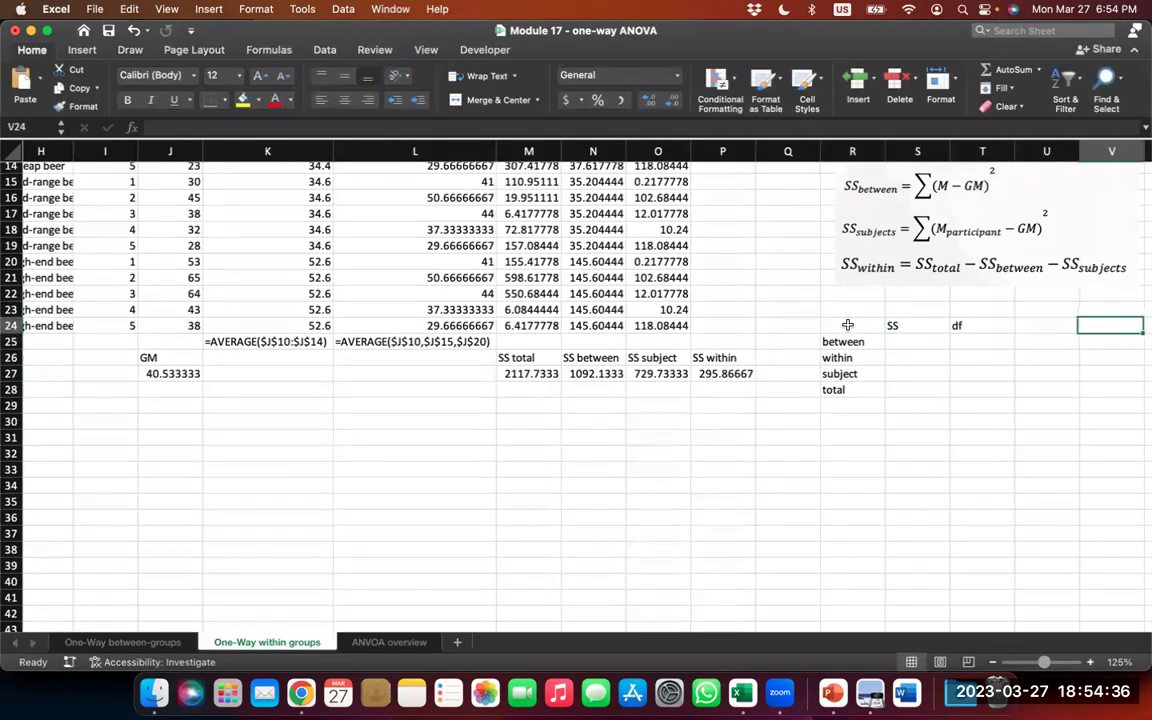
scroll(847, 325, "right", 2)
key("Left")
type("MS")
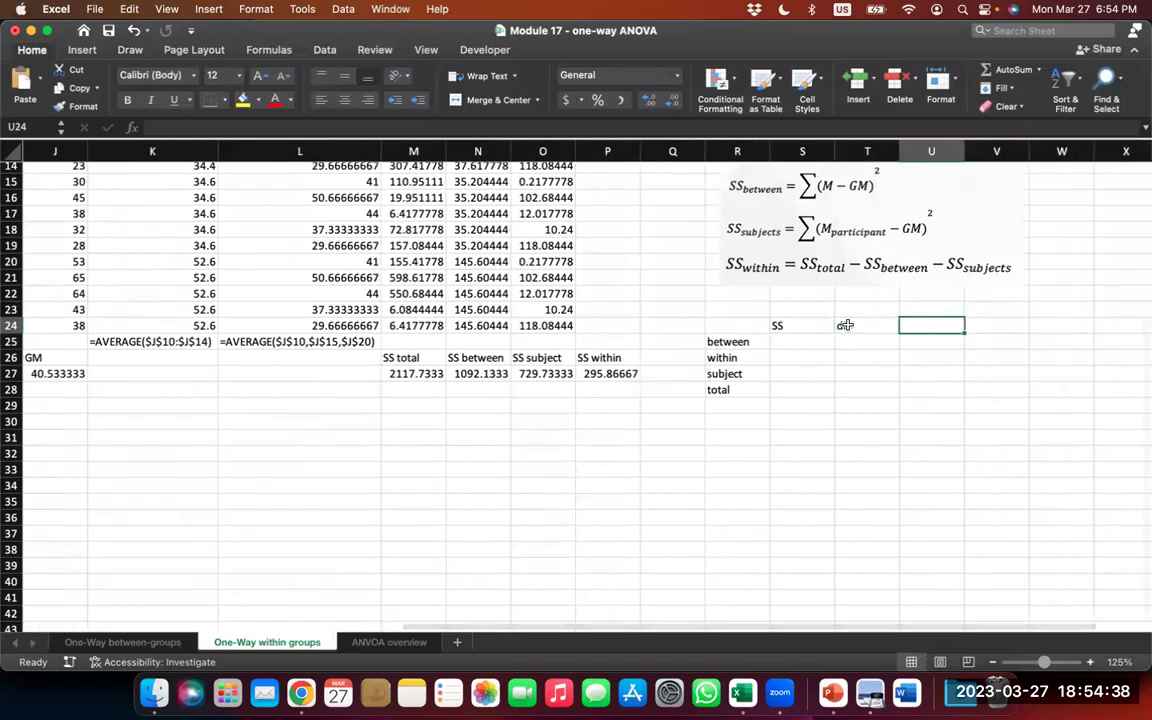
key("Tab")
type("F")
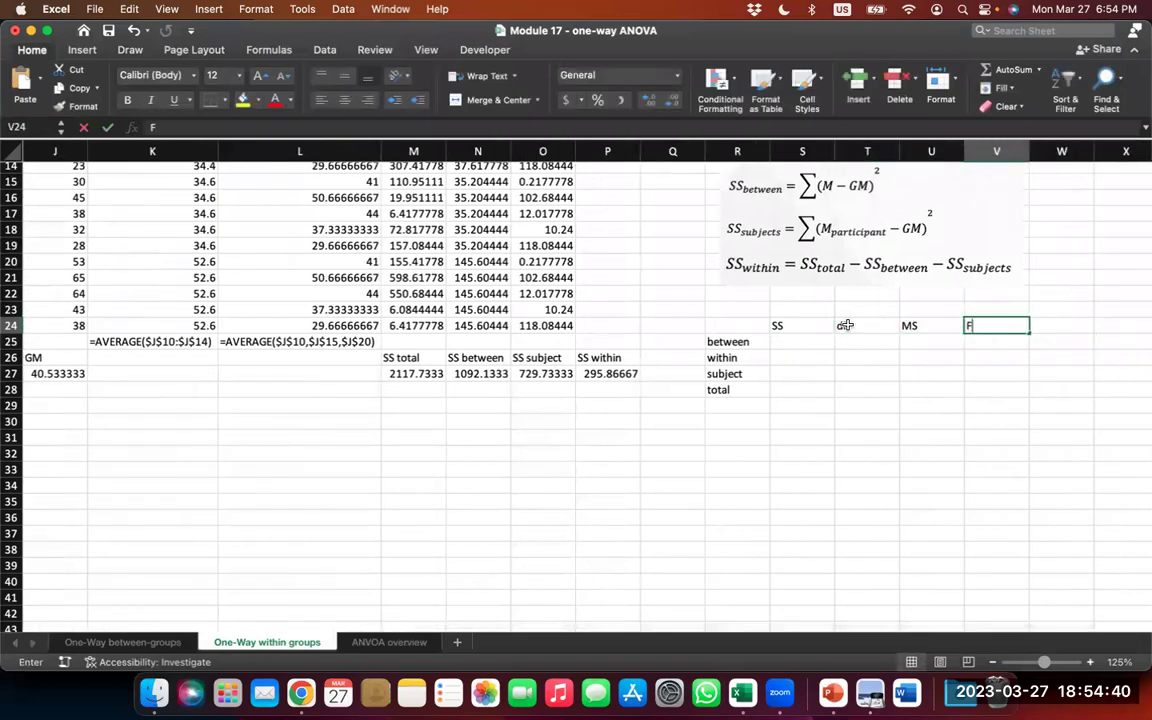
key("Return")
- Fill the between and within SS cells of the ANOVA table, linking S25 to N27 and S26 to P27
key("Left")
key("Left")
type("=")
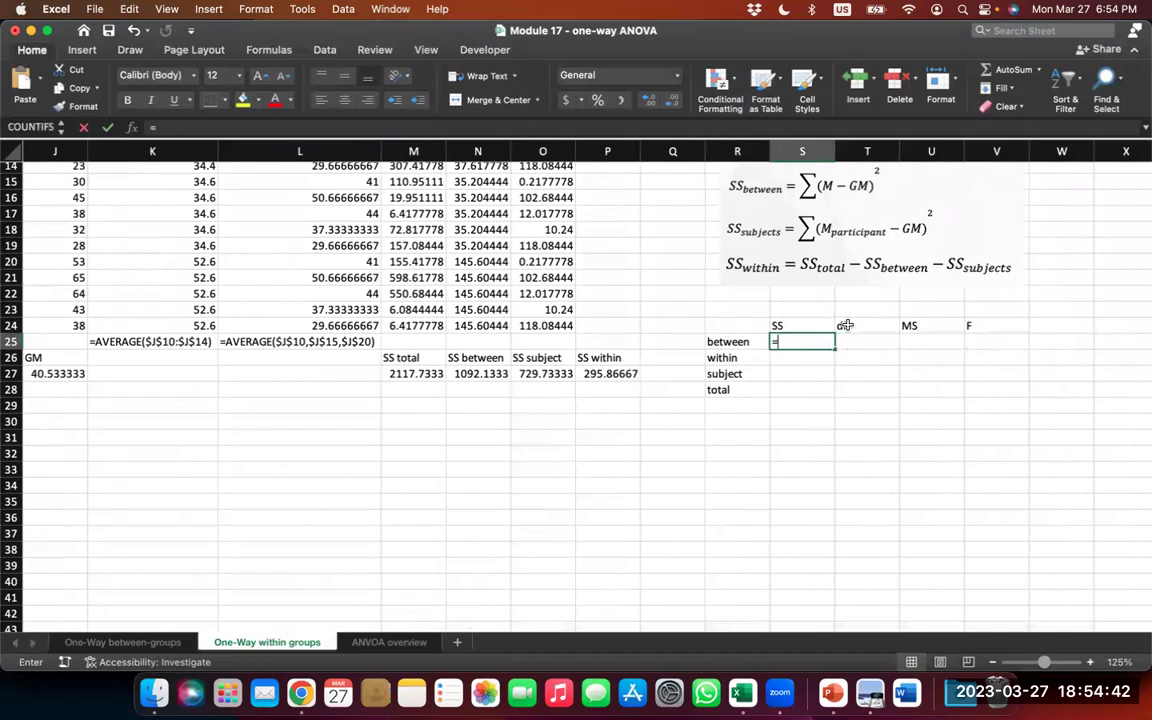
left_click(486, 374)
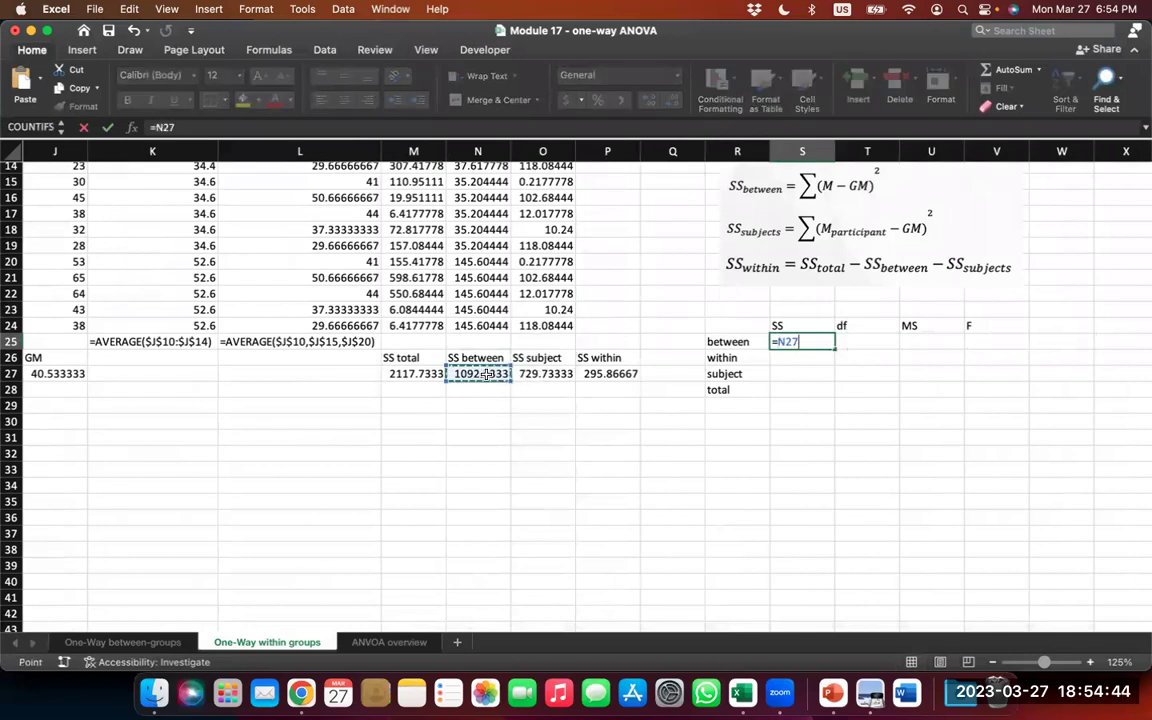
key("Return")
type("=")
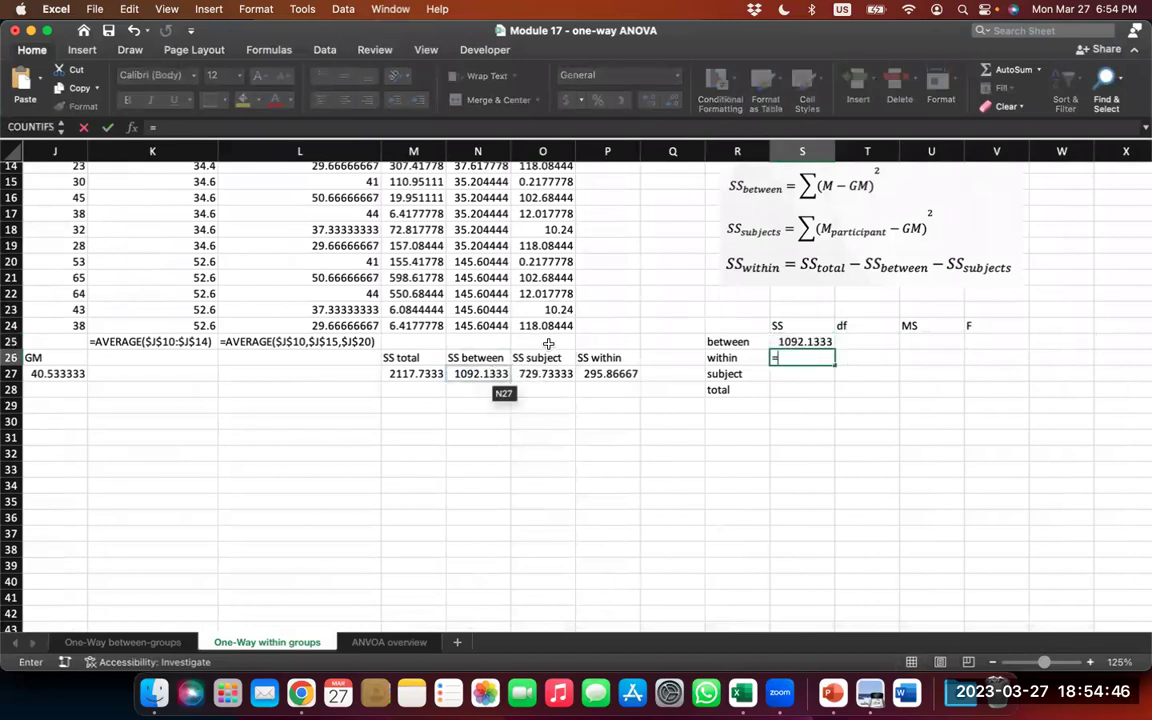
left_click(599, 376)
key("Return")
- Fill the subject and total SS cells of the ANOVA table, linking S27 to O27 and S28 to M27
type("=")
left_click(528, 374)
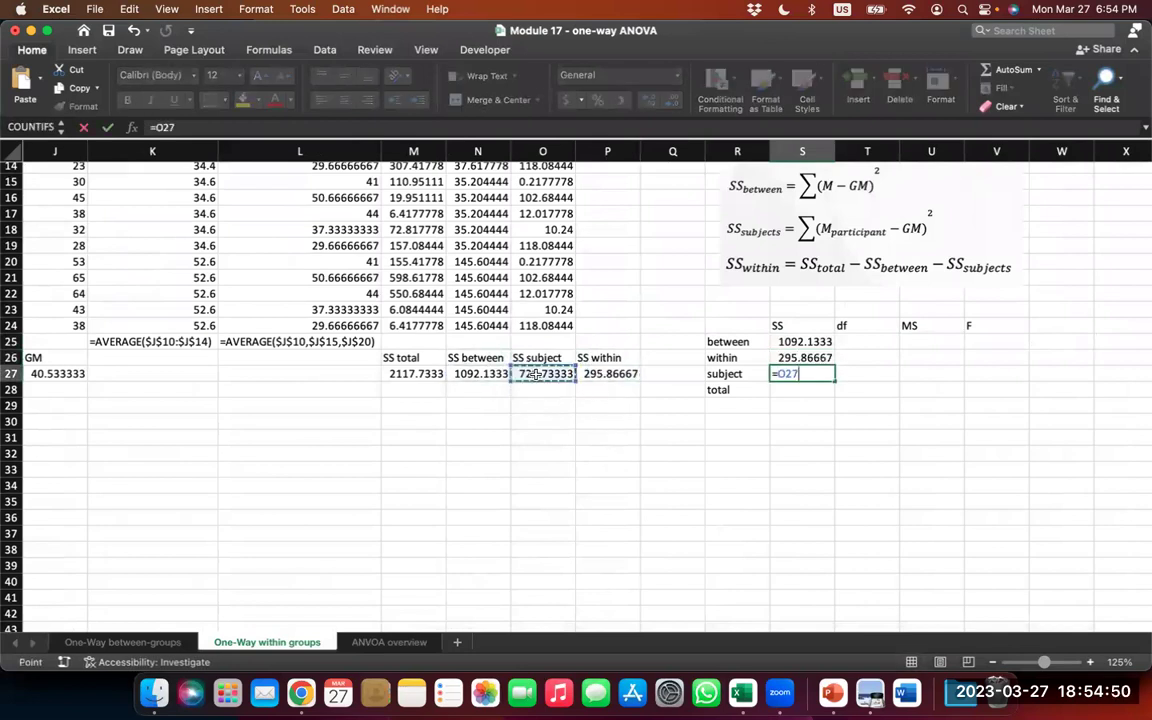
key("Return")
type("=")
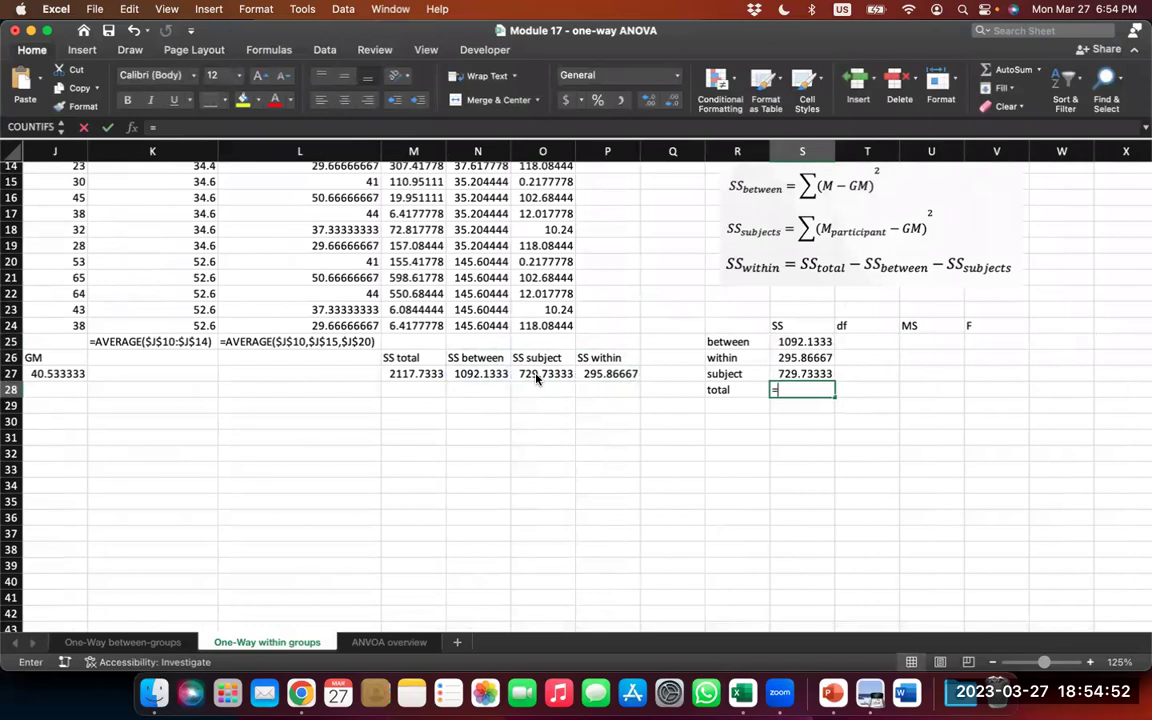
left_click(427, 376)
key("Return")
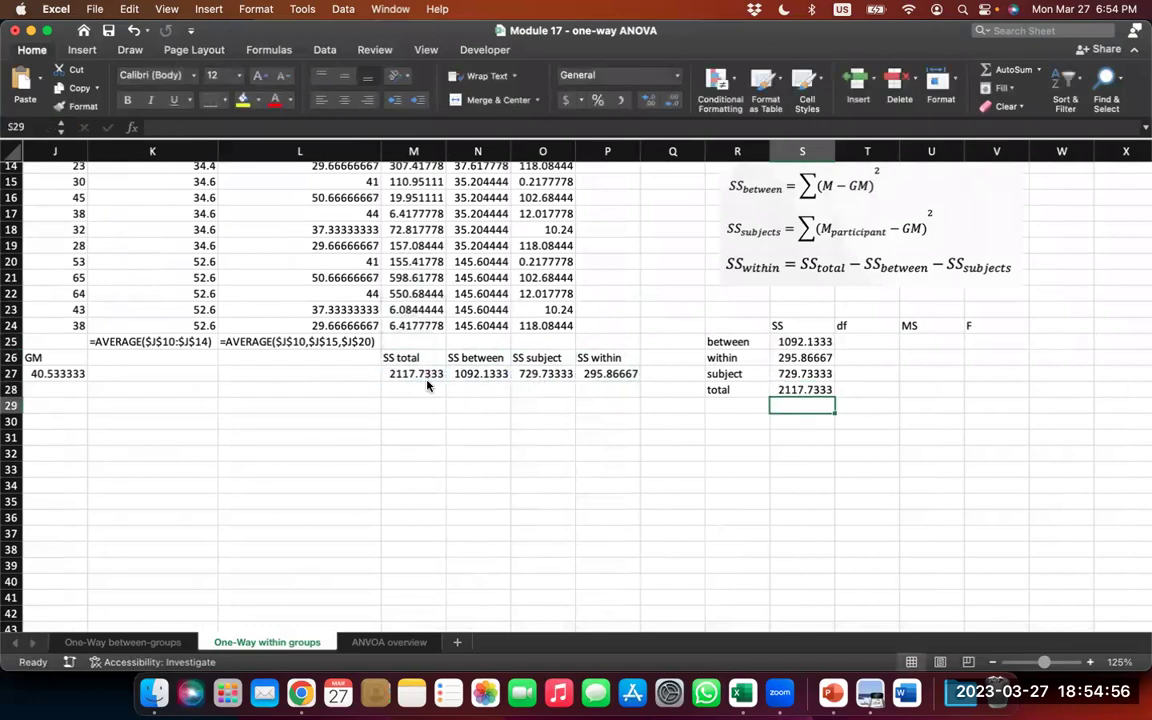
- Link the between degrees of freedom in T25 to df_between with =S5
key("Right")
key("Up")
key("Up")
key("Up")
key("Up")
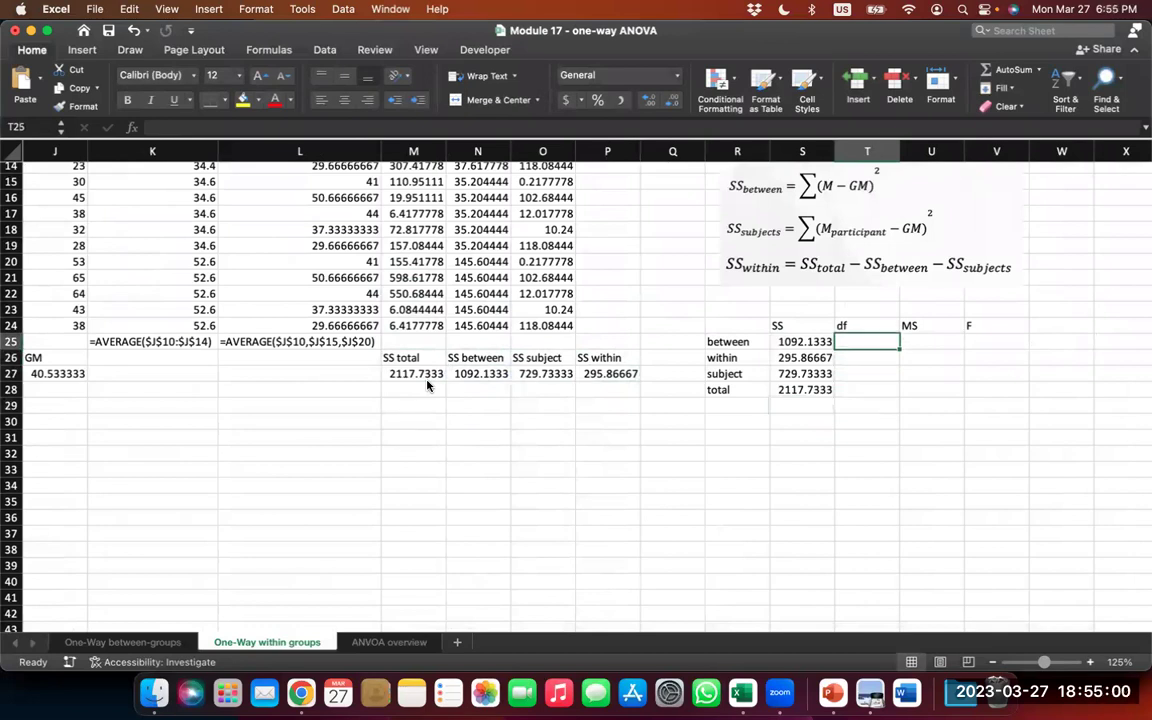
type("=")
scroll(427, 386, "up", 5)
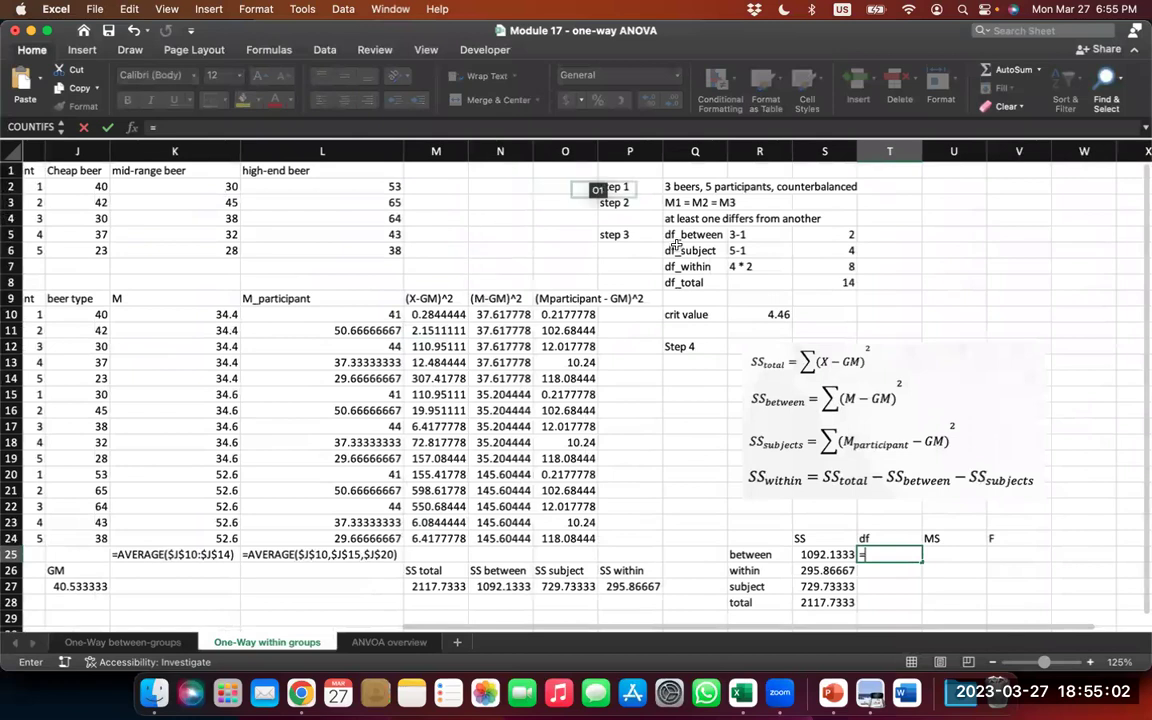
left_click(822, 235)
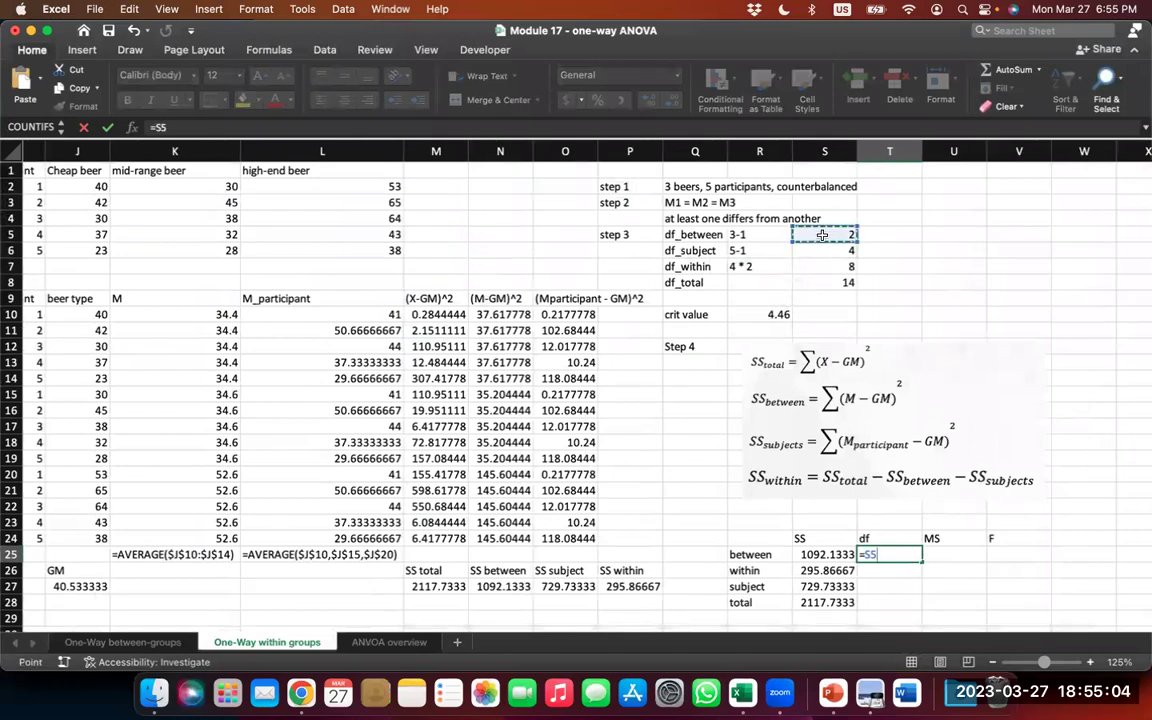
key("Return")
- Link the within degrees of freedom in T26 to S7 and the subject degrees of freedom in T27 to S6
type("=")
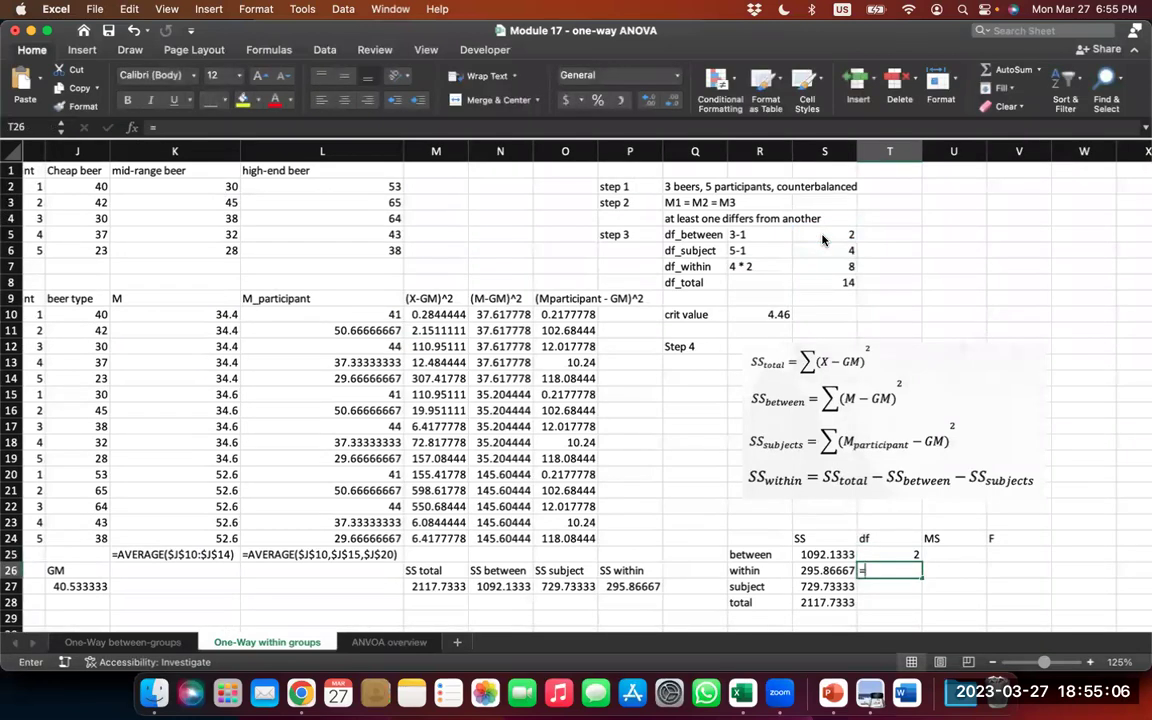
left_click(840, 268)
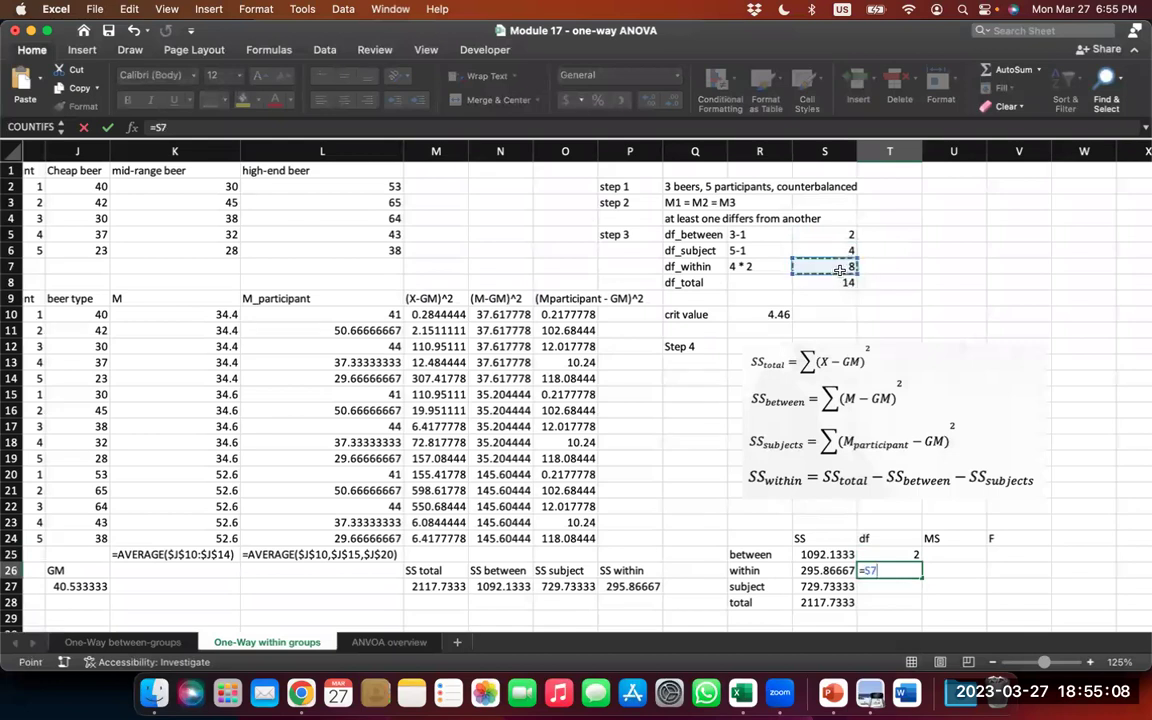
key("Return")
type("=")
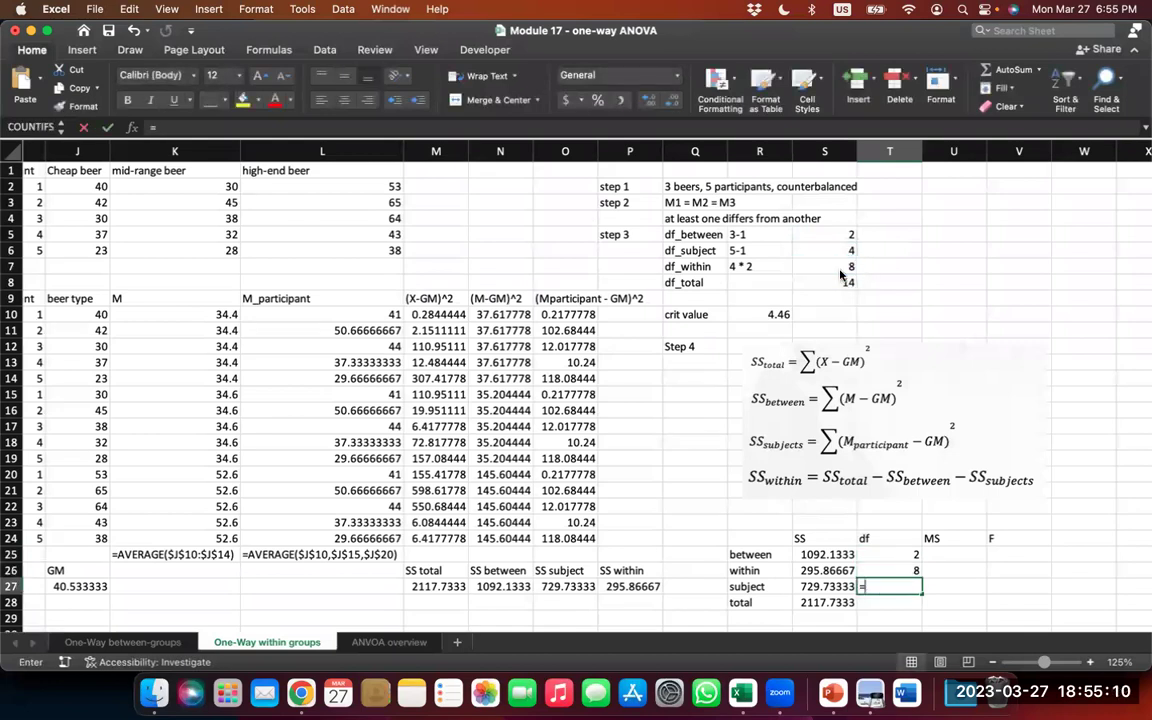
left_click(842, 257)
key("Return")
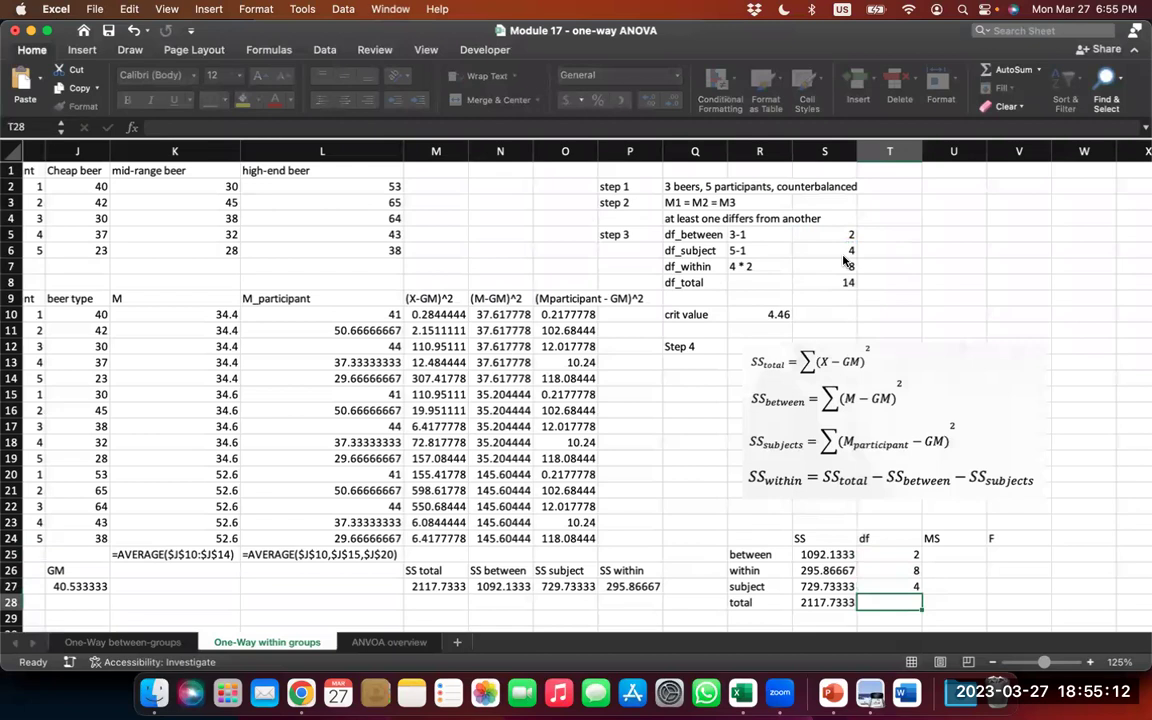
- Calculate the total degrees of freedom in T28 with =SUM(T25:T27)
type("=")
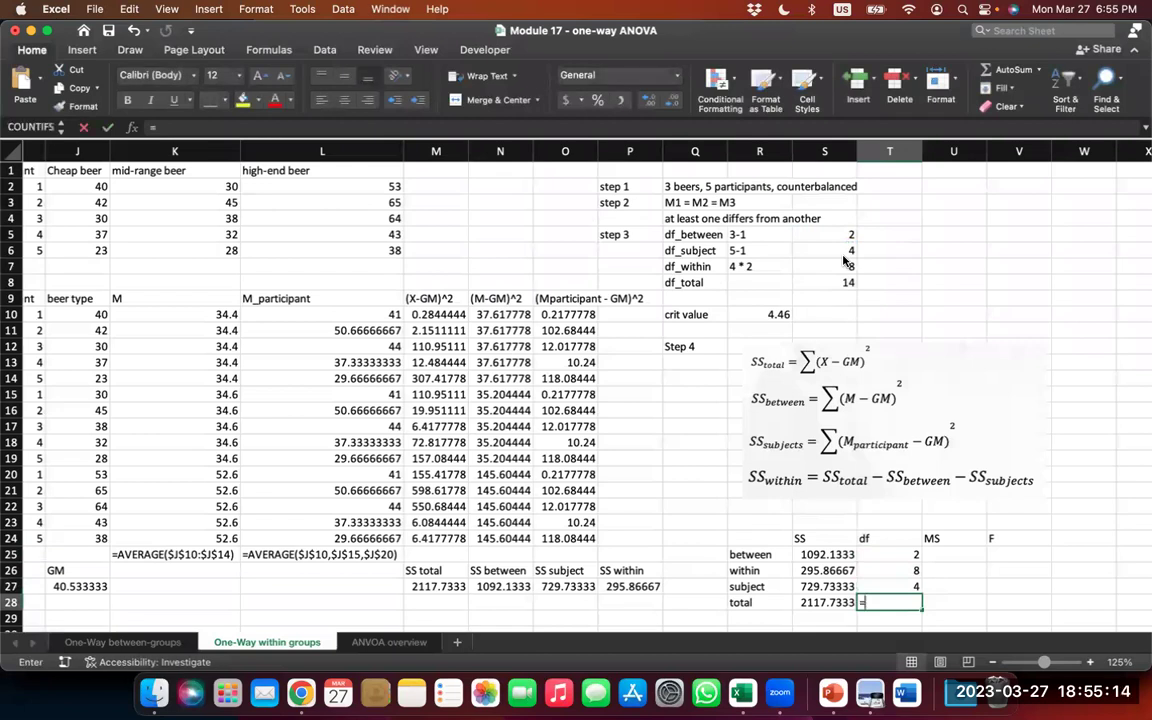
type("sum(")
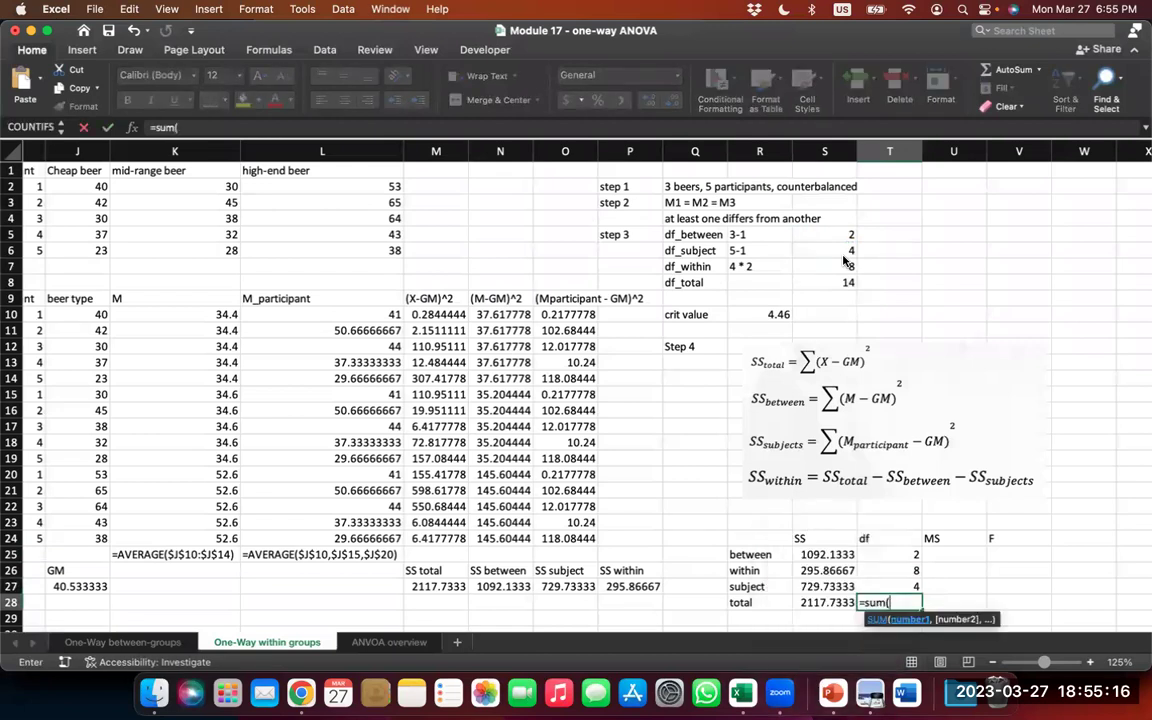
key("Up")
key("shift+Up")
key("shift+Up")
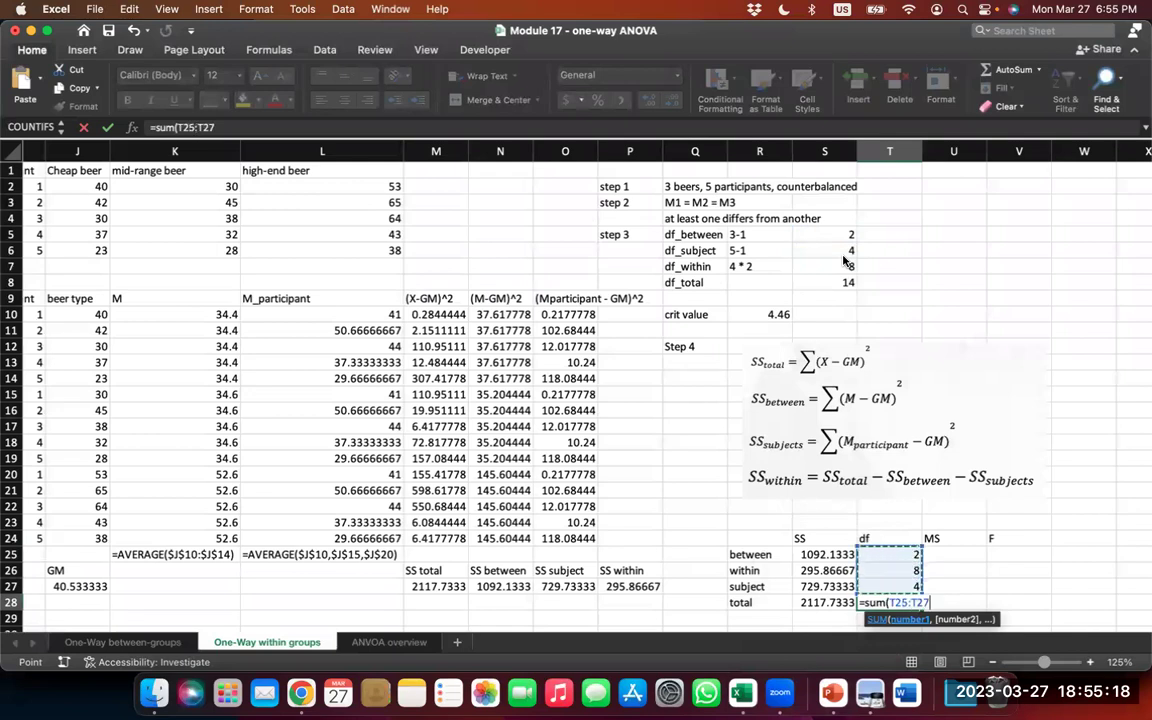
key("Return")
- Calculate the between mean square in U25 with =S25/T25 and fill the formula down to U27 for within and subject
scroll(843, 261, "down", 2)
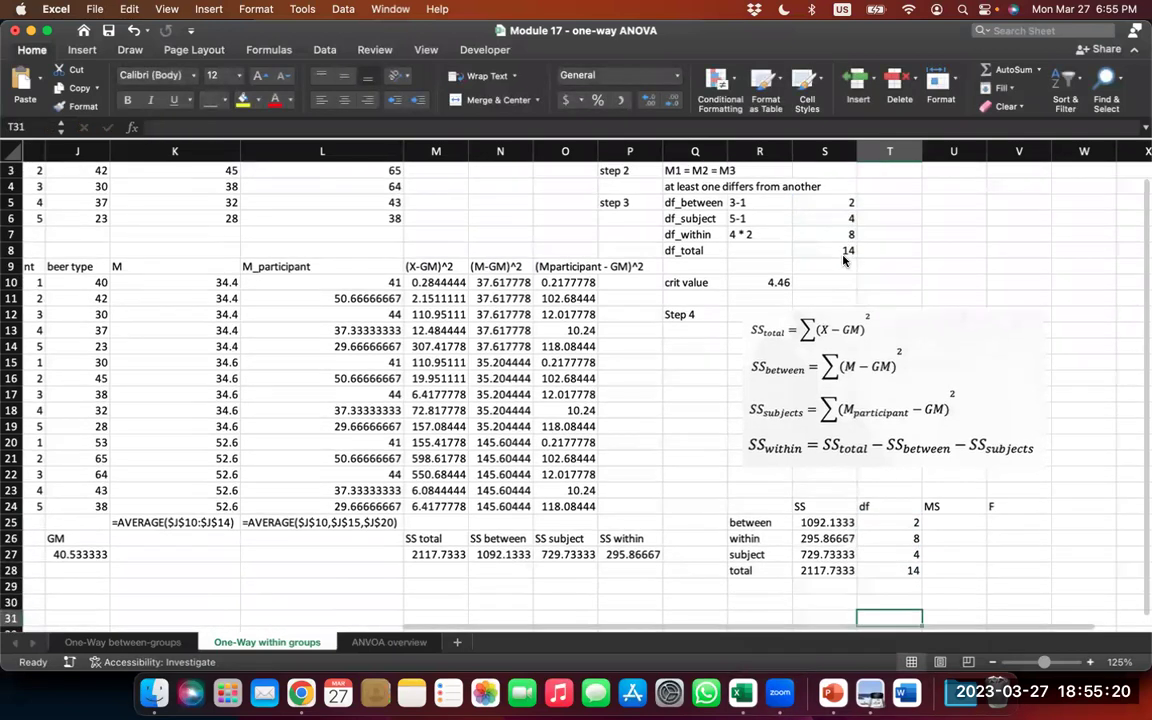
key("Up")
key("Up")
key("Right")
key("Up")
key("Up")
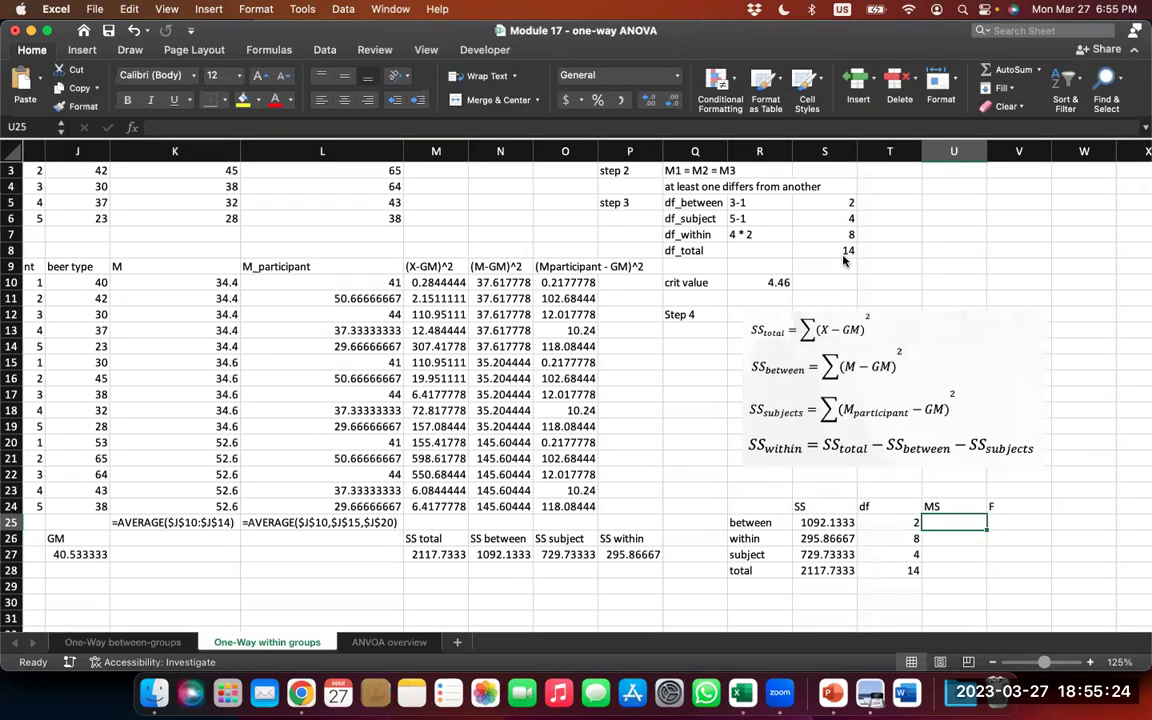
type("=")
key("Left")
key("Left")
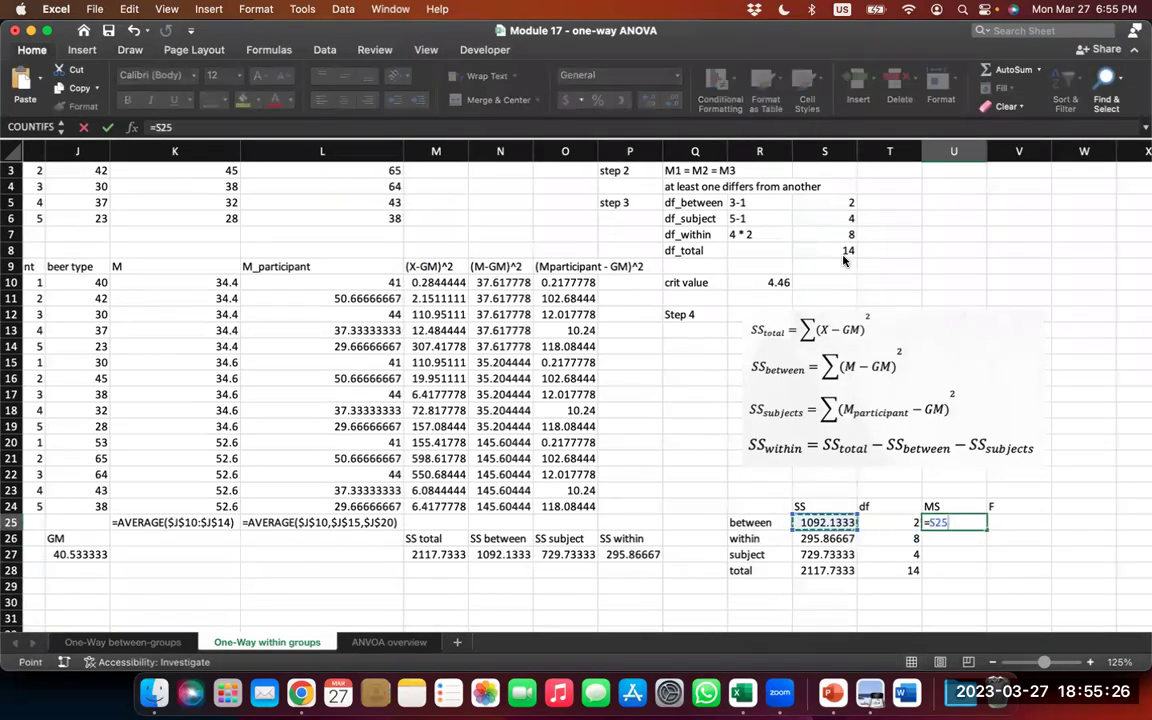
type("/")
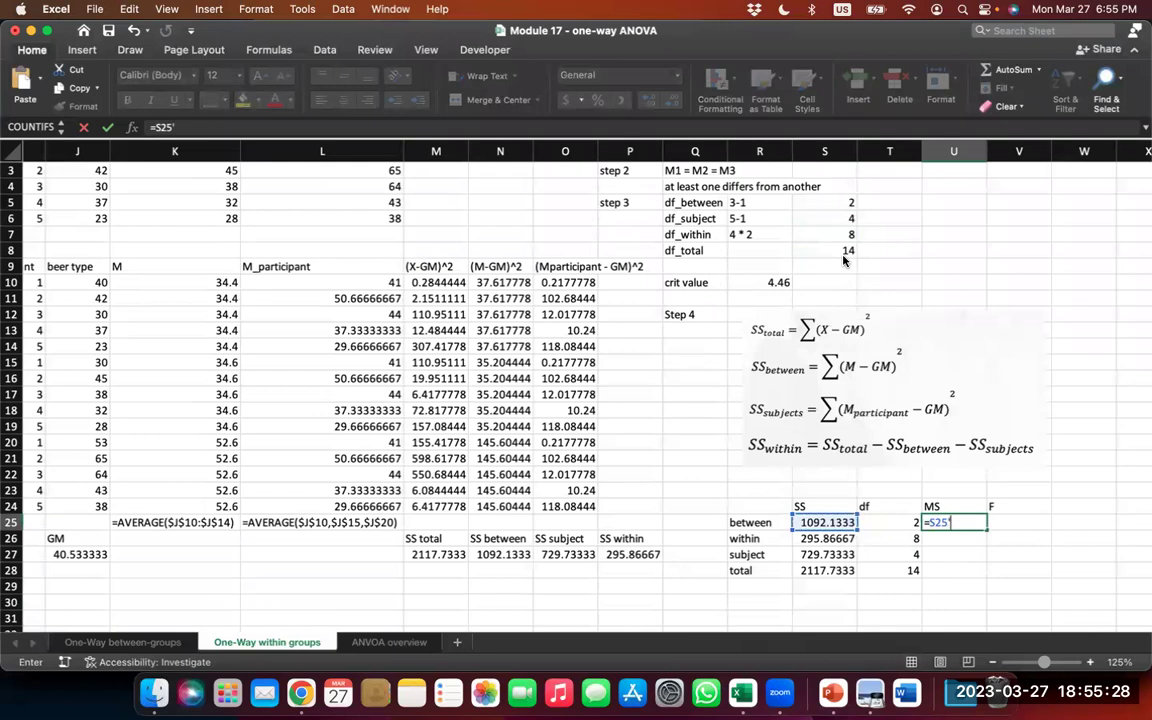
key("Return")
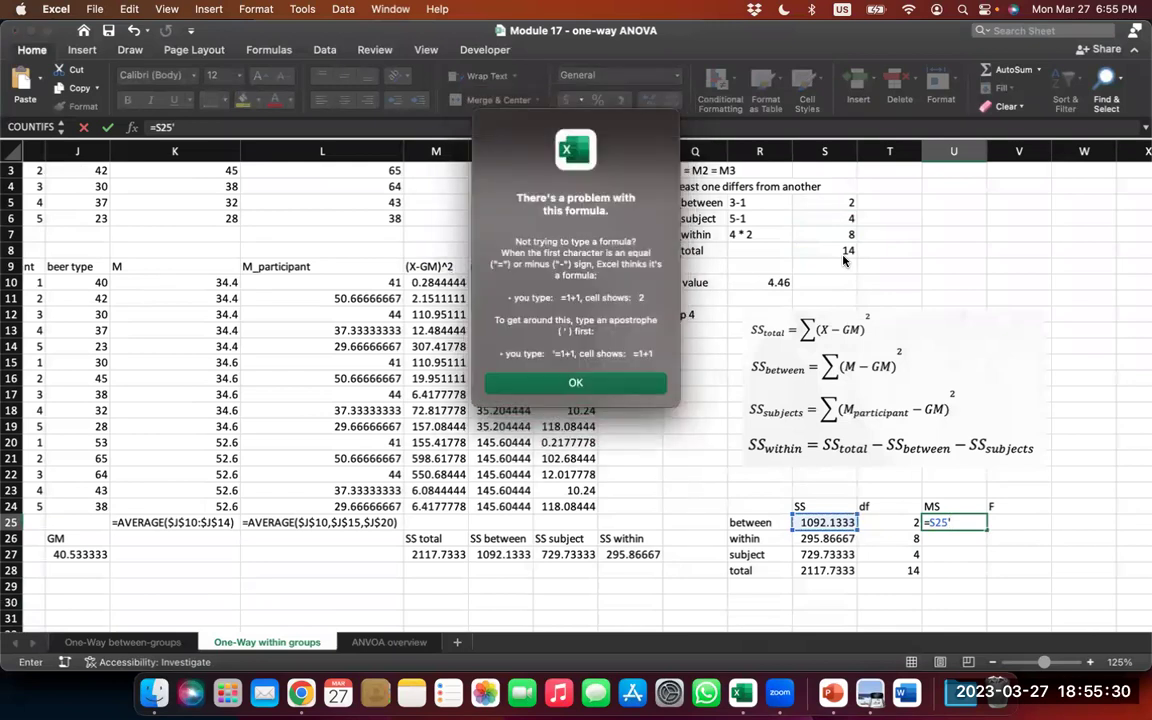
key("Return")
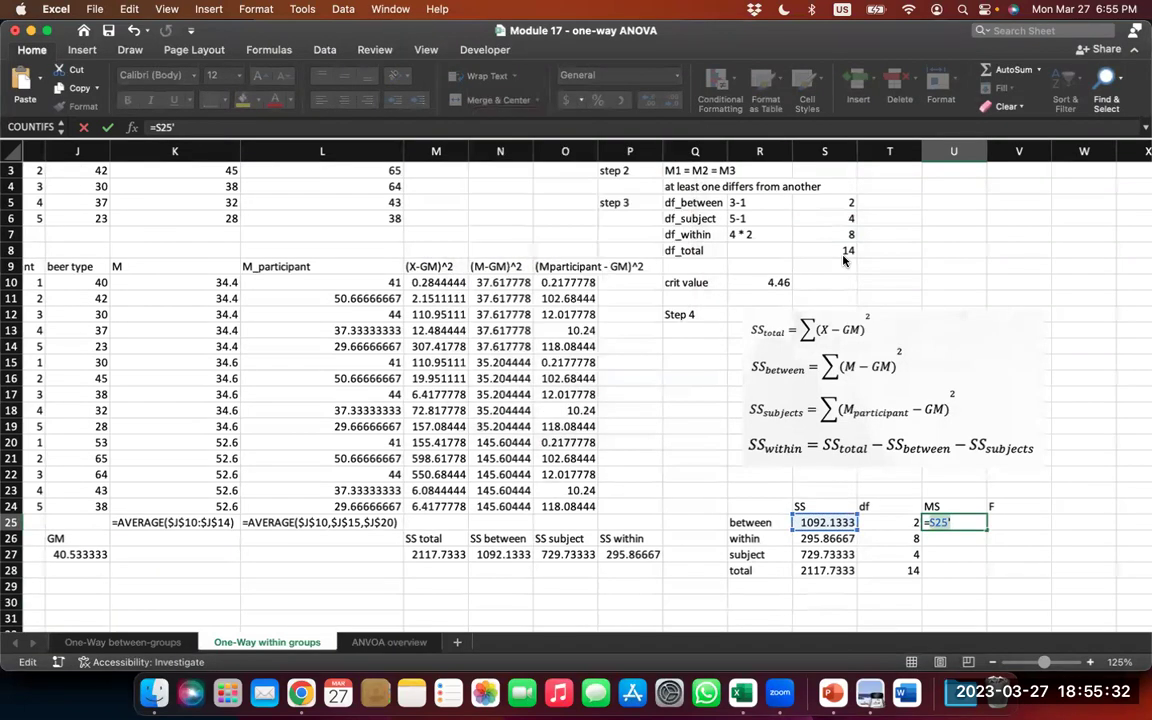
key("Right")
type("/")
left_click(892, 521)
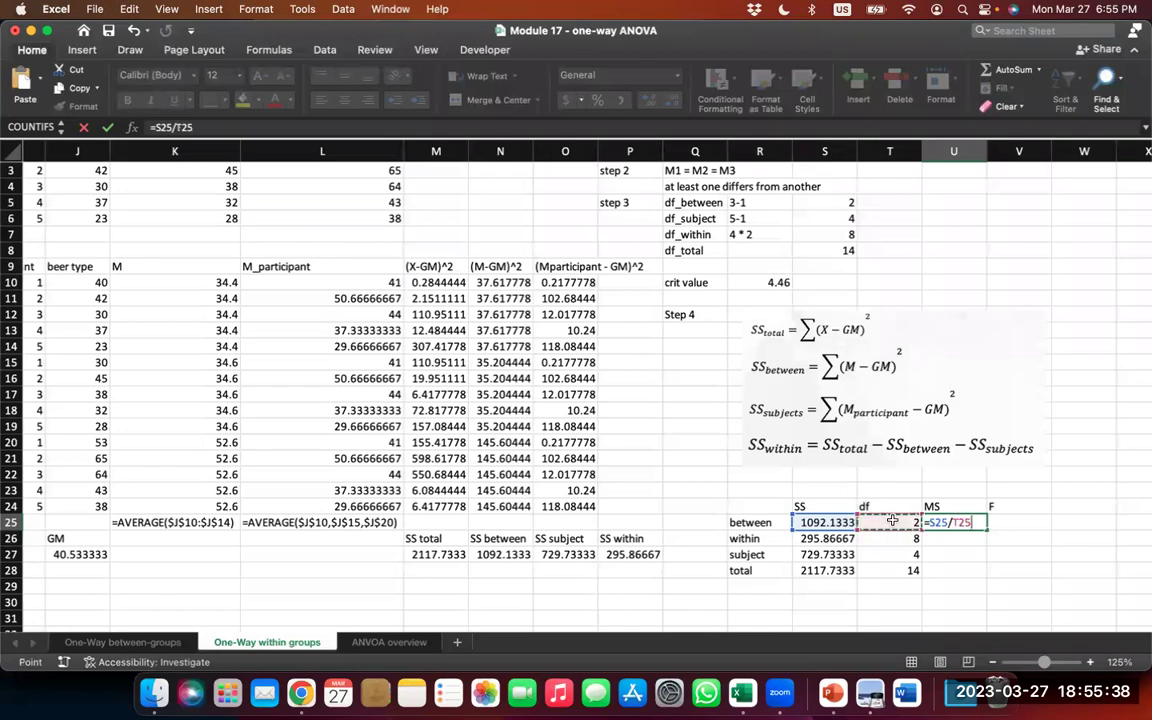
key("Return")
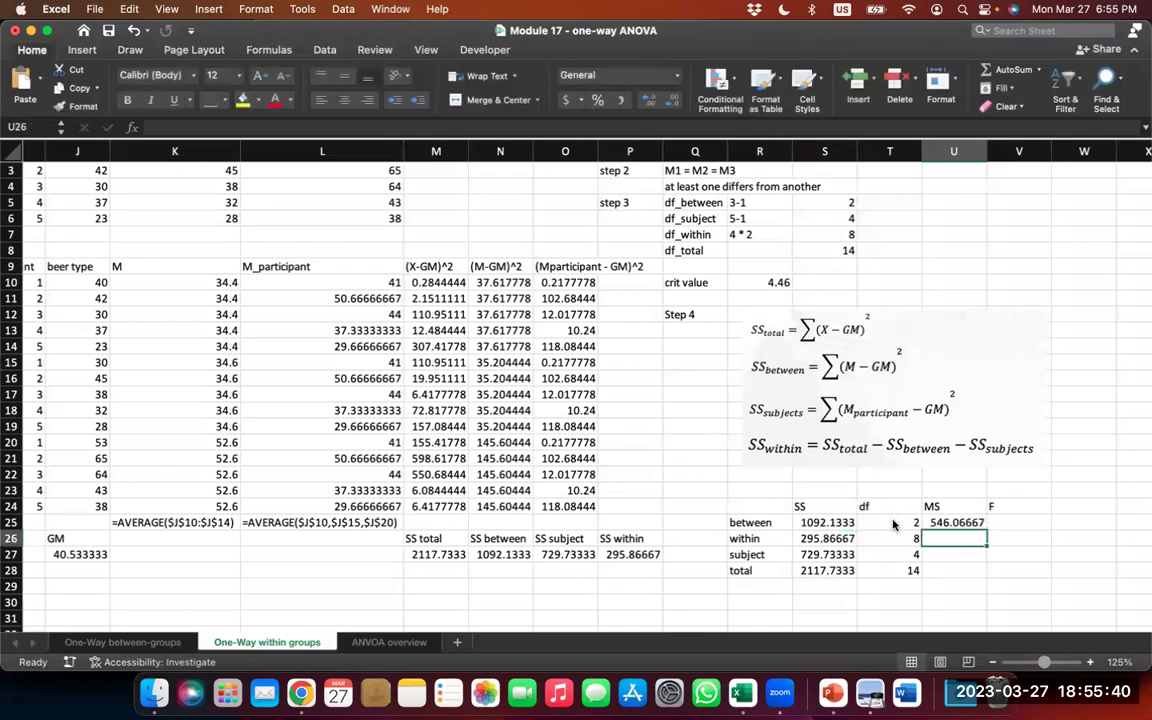
key("Up")
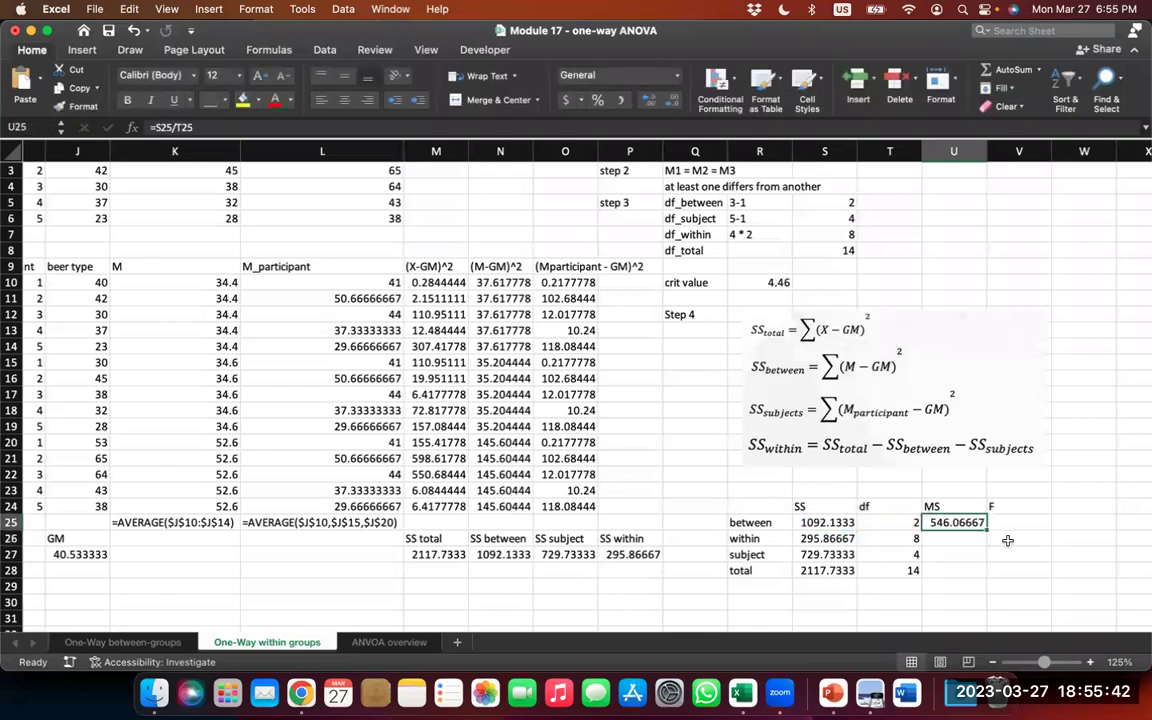
left_click_drag(987, 531, 983, 561)
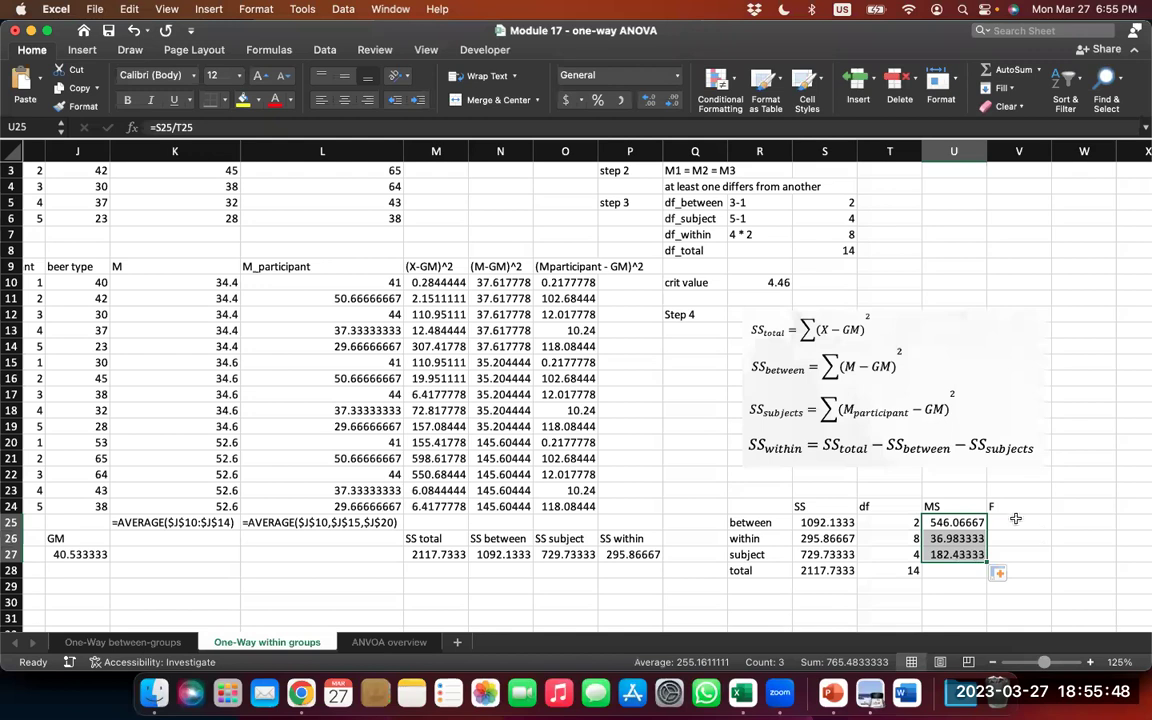
- Calculate the between F statistic in V25 with =U25/U26
left_click(1011, 520)
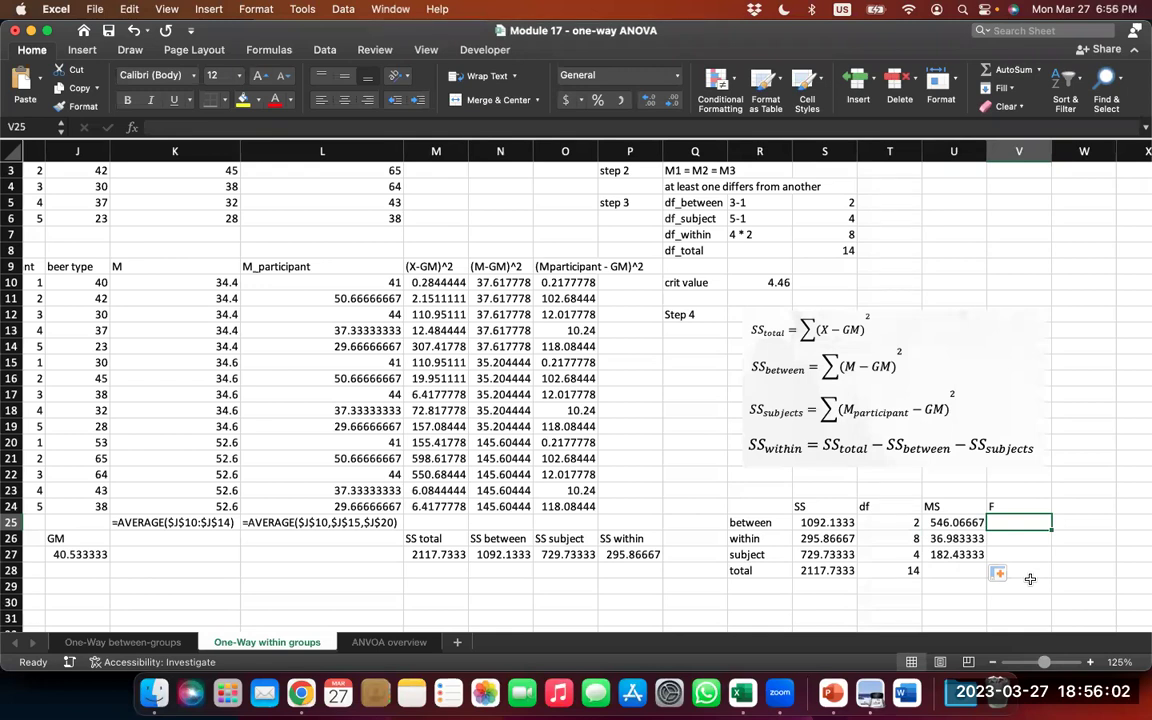
type("=")
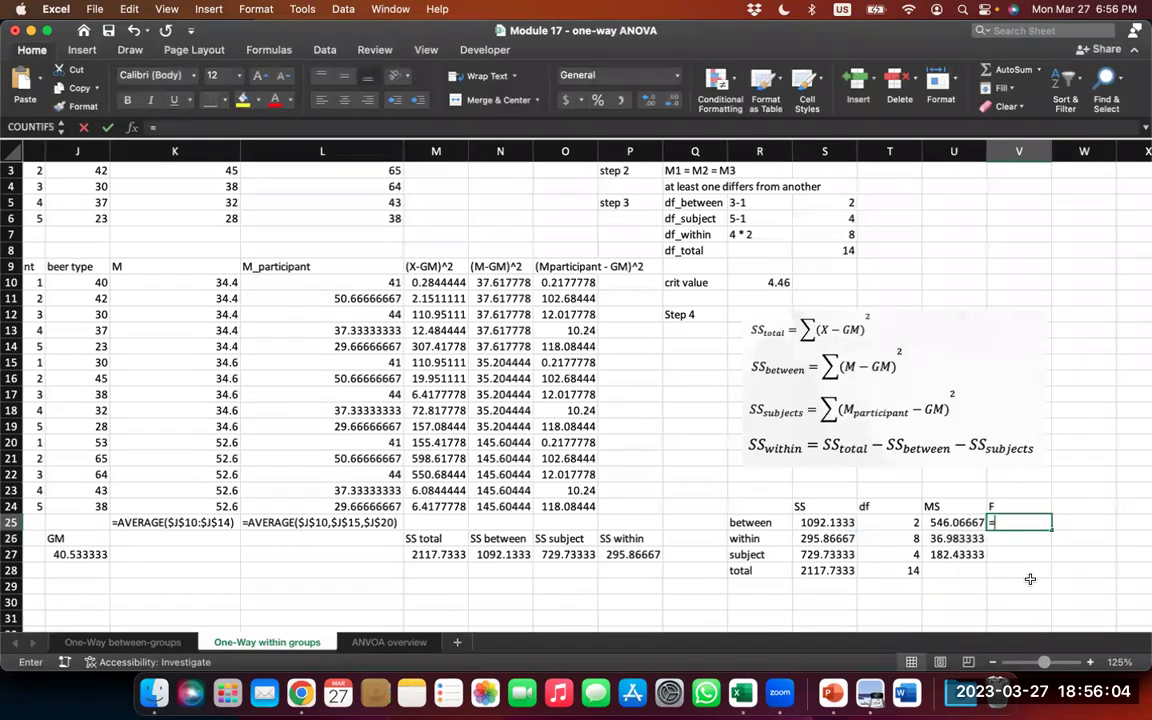
key("Left")
type("/U26")
key("ctrl+Return")
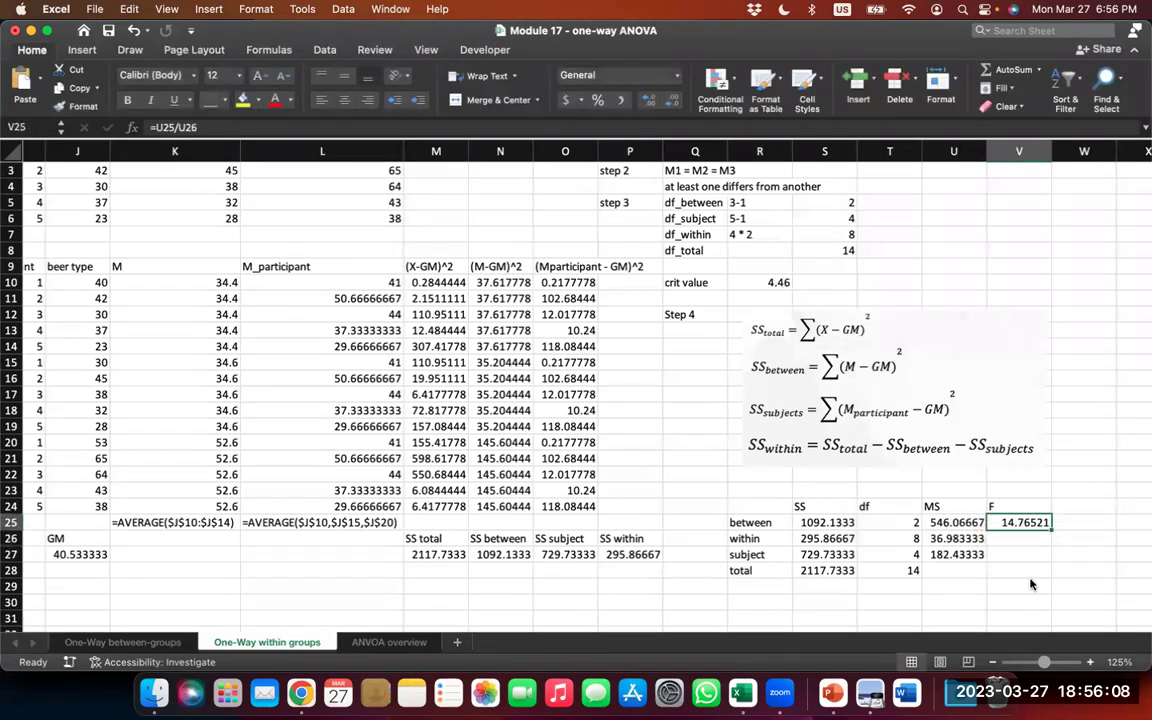
- Calculate the subject F statistic in V27 with =U27/U26
key("Down")
key("Down")
type("=")
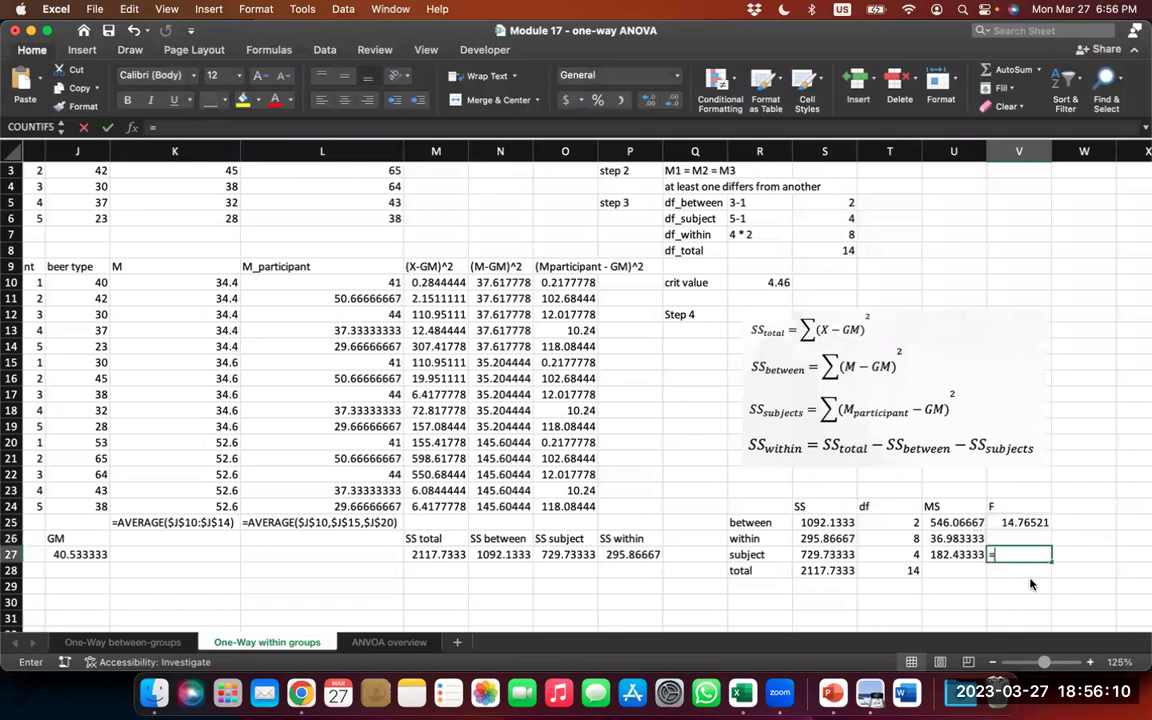
type("U26")
key("BackSpace")
type("7")
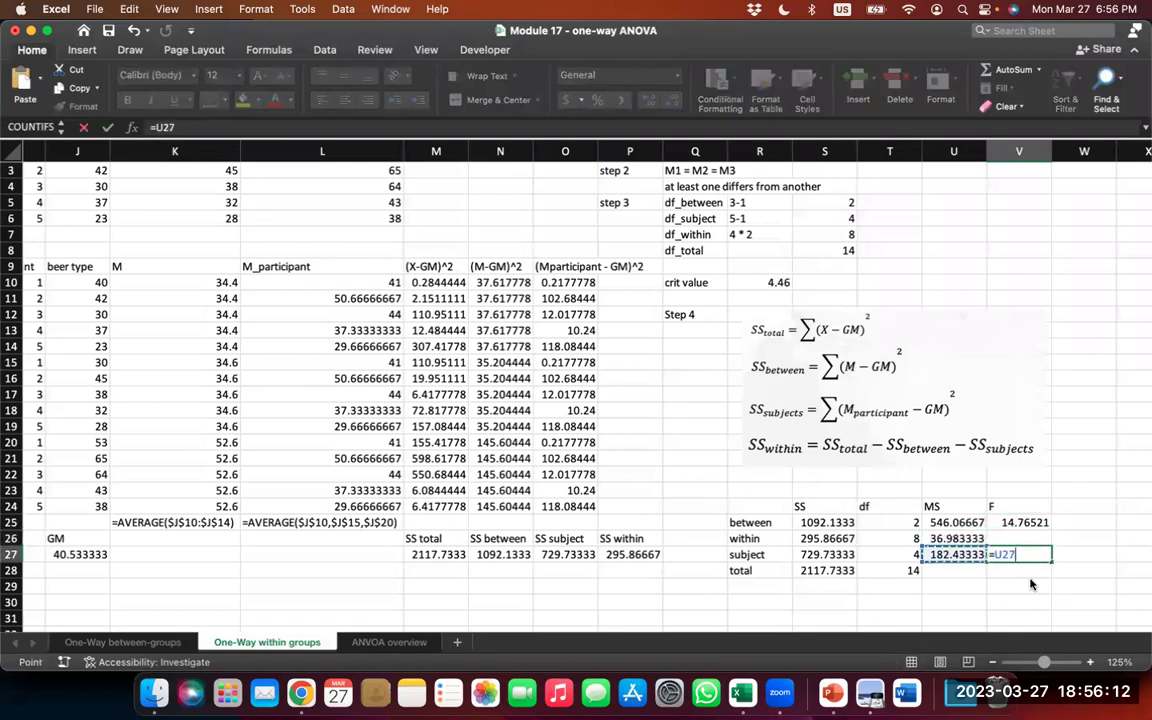
type("/U26")
key("Return")
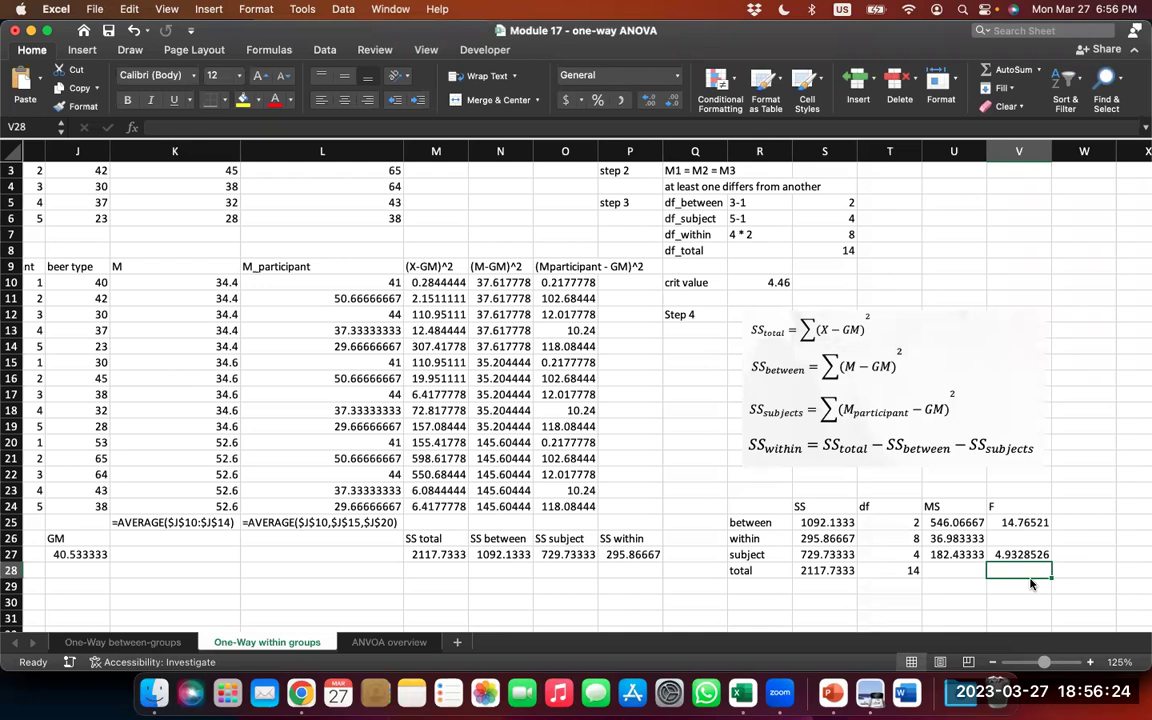
- Check the between F formula in V25 and compare its result with the critical value in R10
left_click(1020, 522)
double_click(1020, 522)
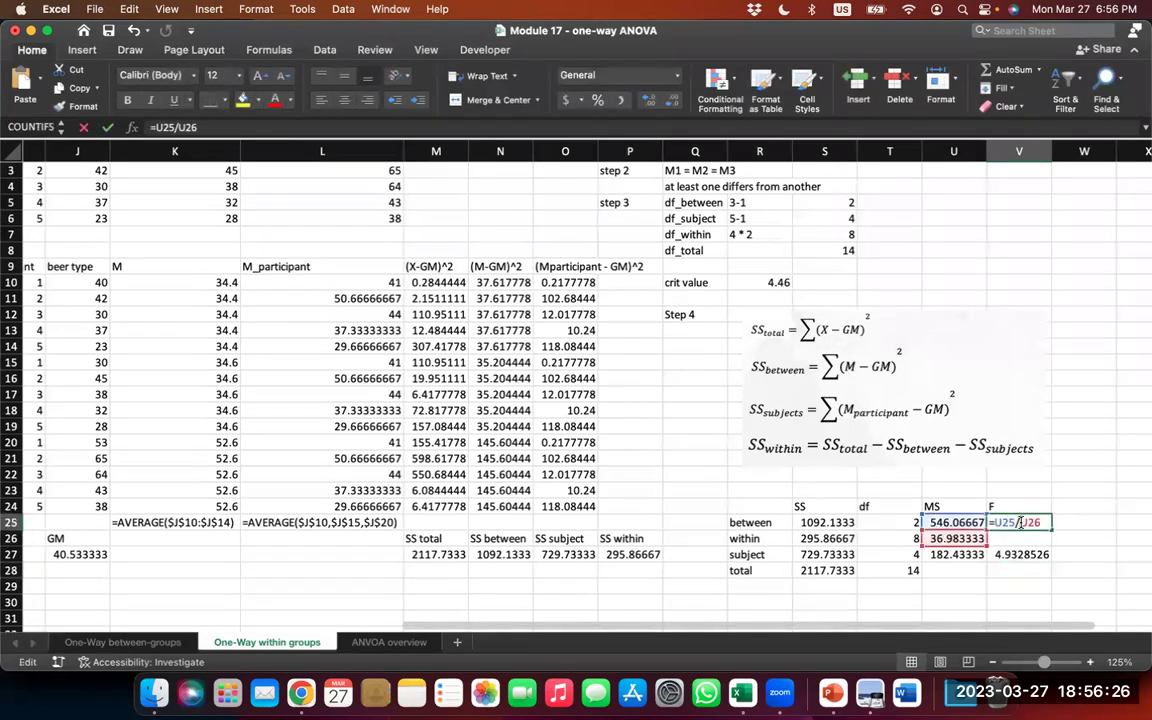
key("Return")
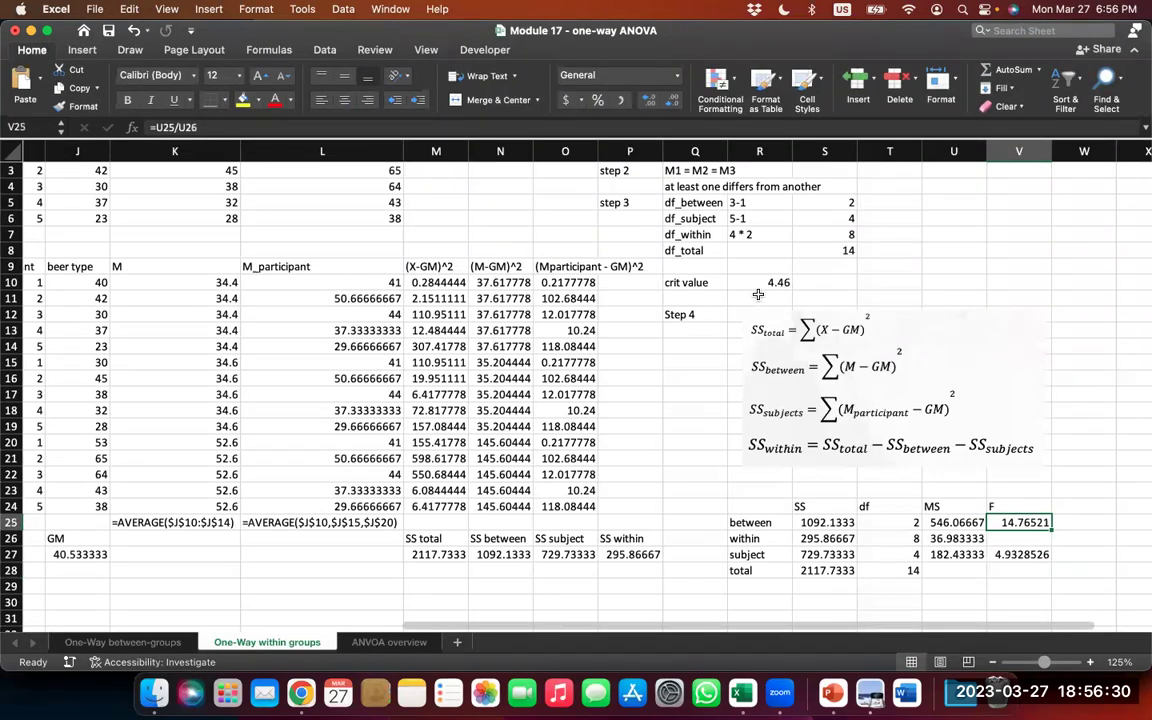
left_click(753, 284, "super")
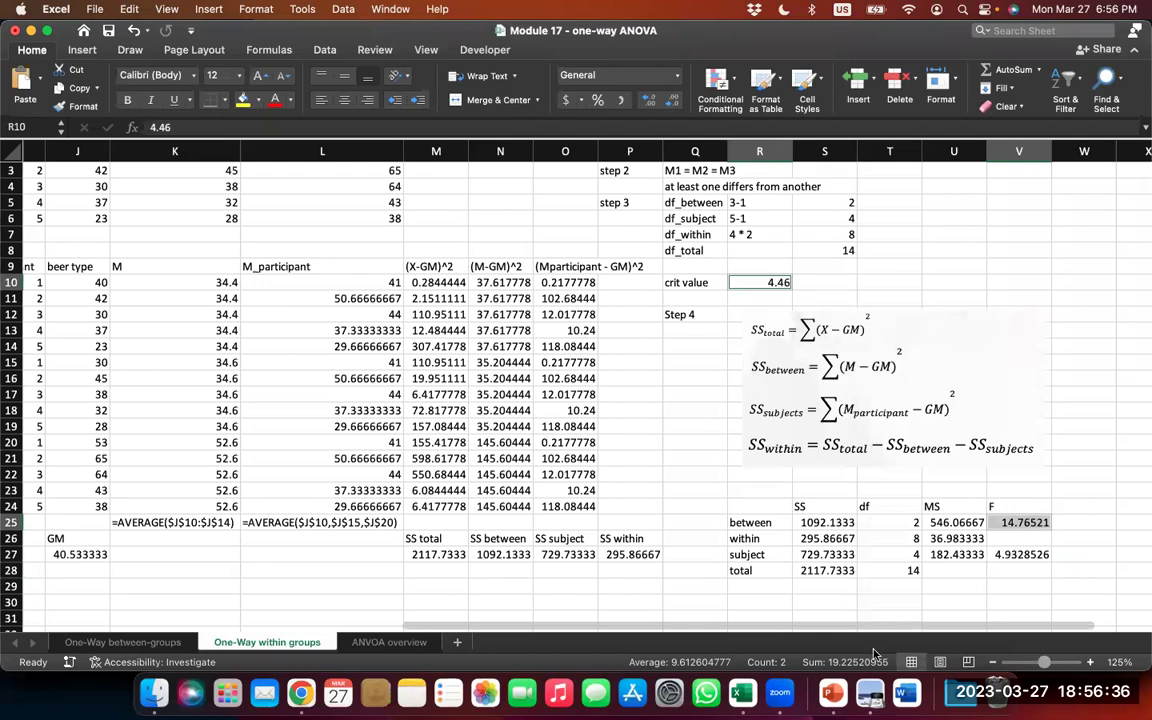
- Record the test decision in S30 below the ANOVA table as "rejecting"
left_click(801, 599)
type("rejecting")
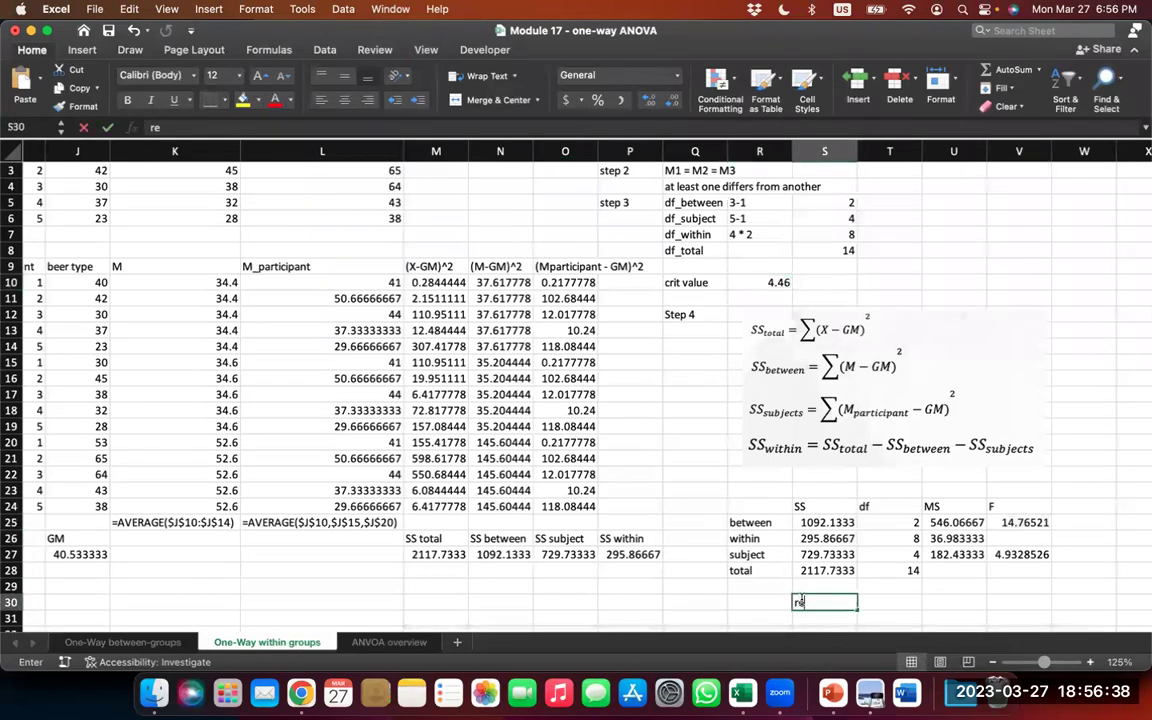
key("Return")
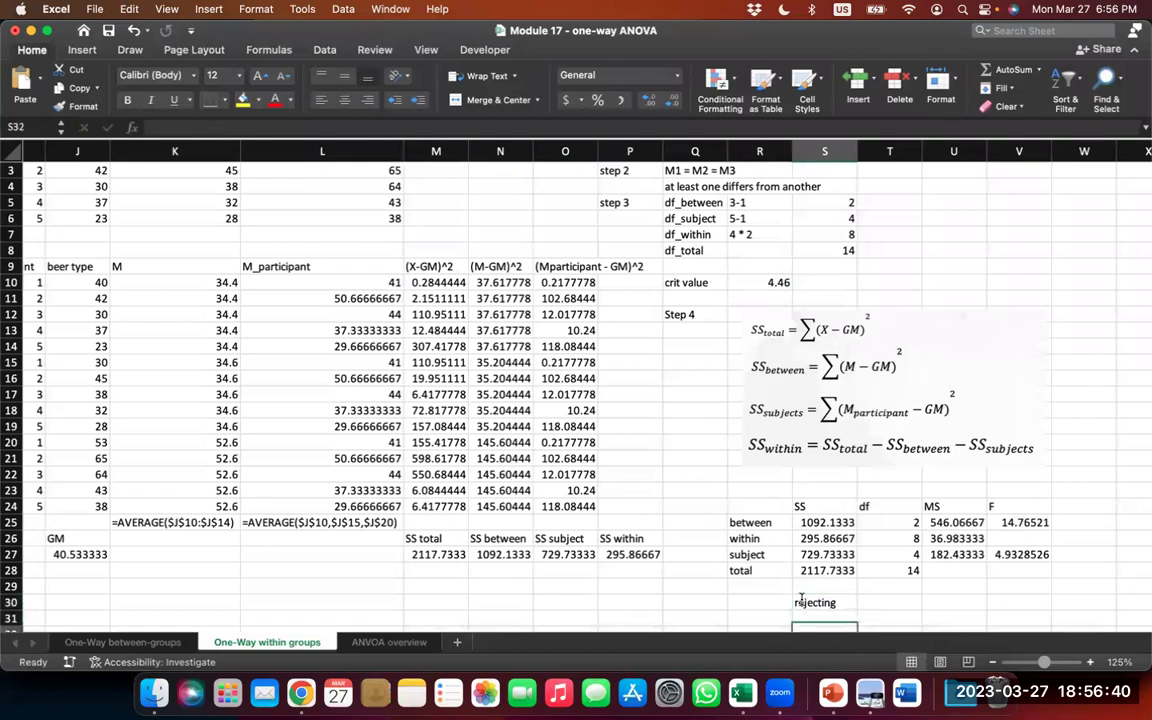
- Label the effect size row by entering "R2" in R32
scroll(801, 599, "down", 3)
key("Down")
key("Down")
key("Down")
key("Left")
key("Up")
key("Up")
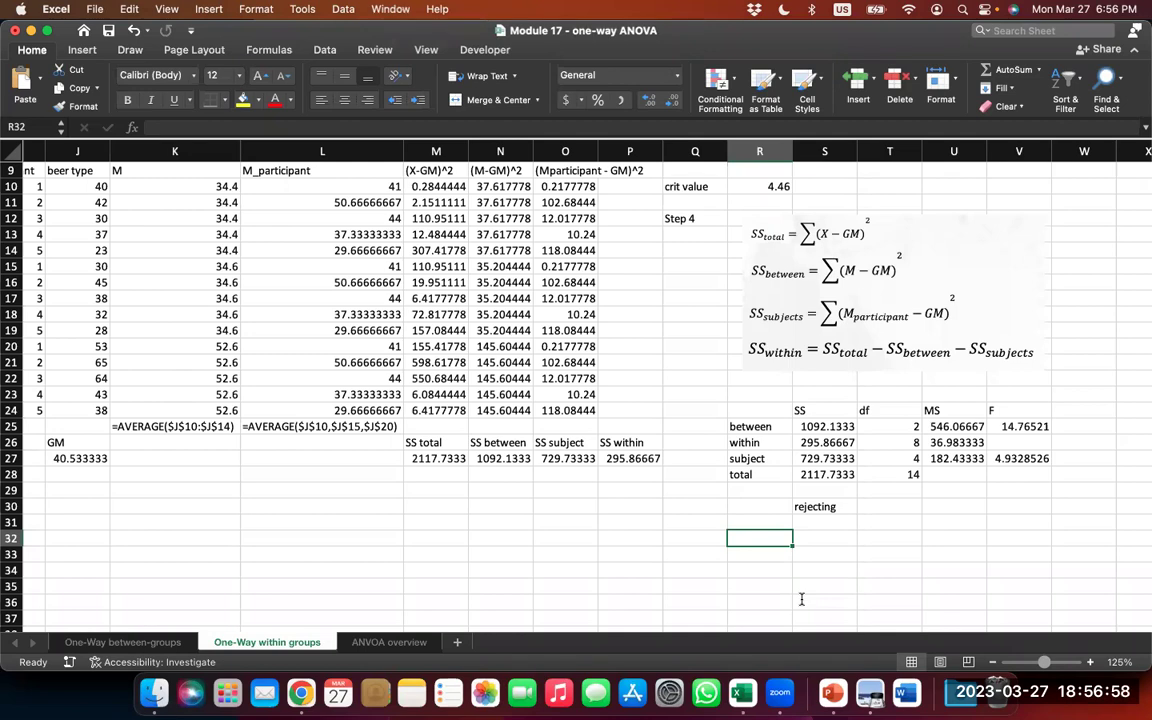
type("R2")
key("Tab")
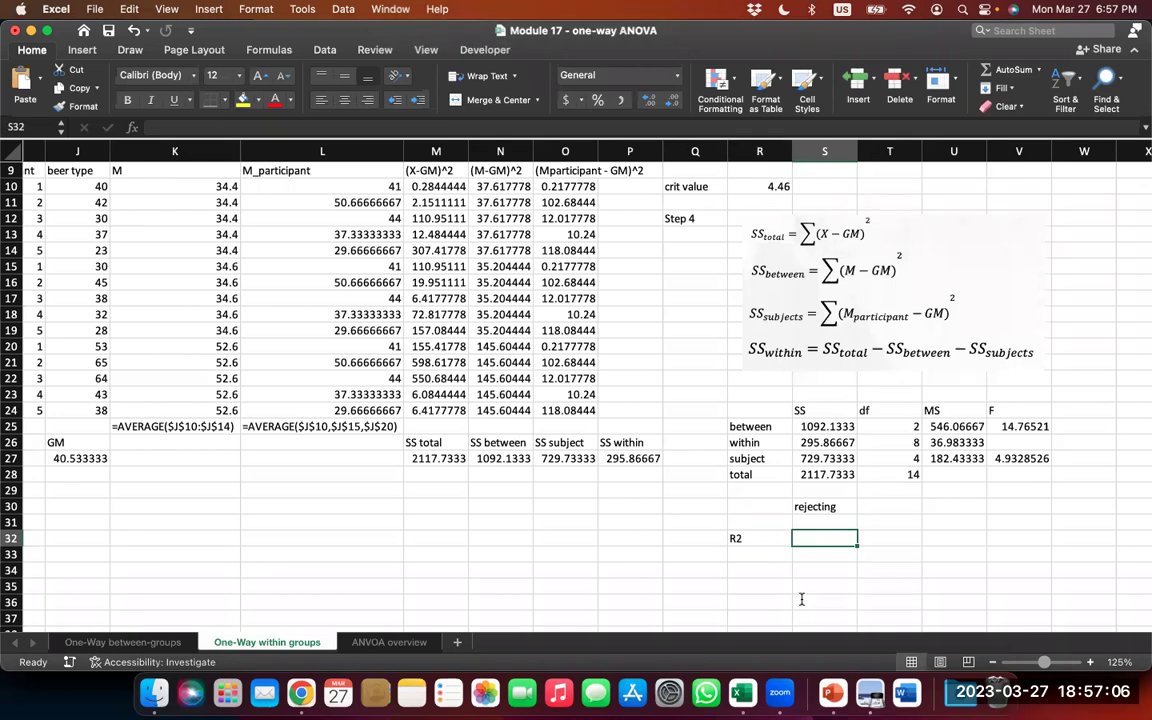
- Calculate R2 in S32 by dividing SS between by SS total minus SS subject, using =N27/(M27-O27)
type("=")
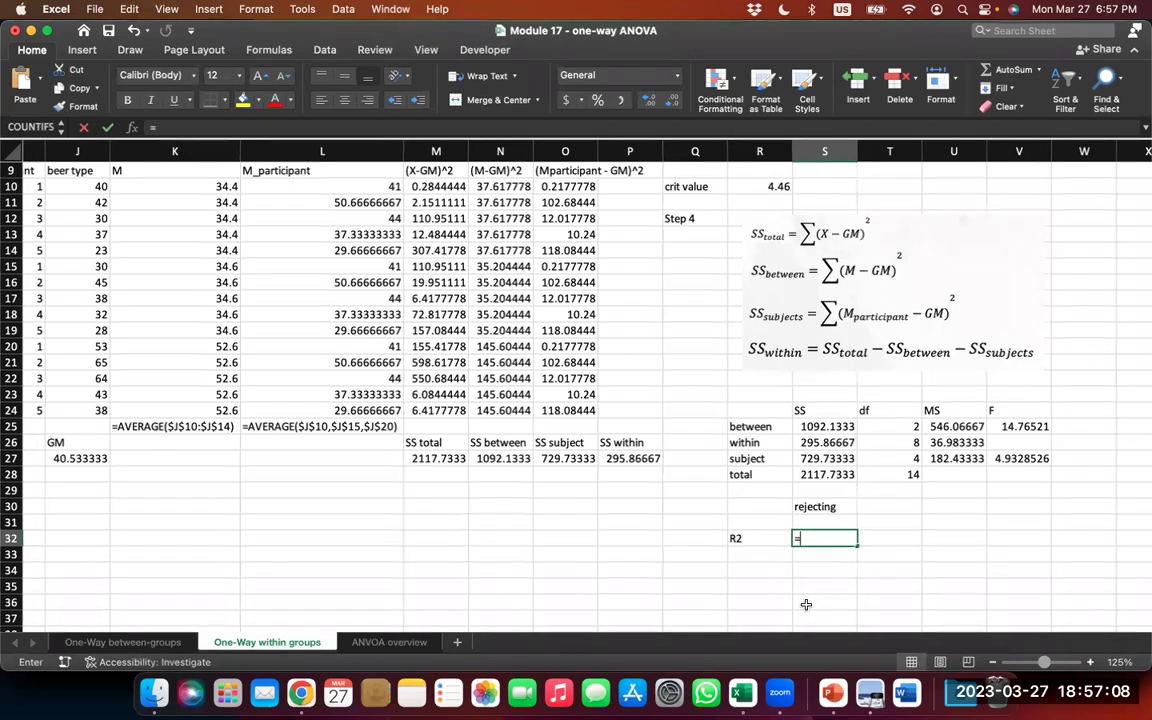
left_click(521, 458)
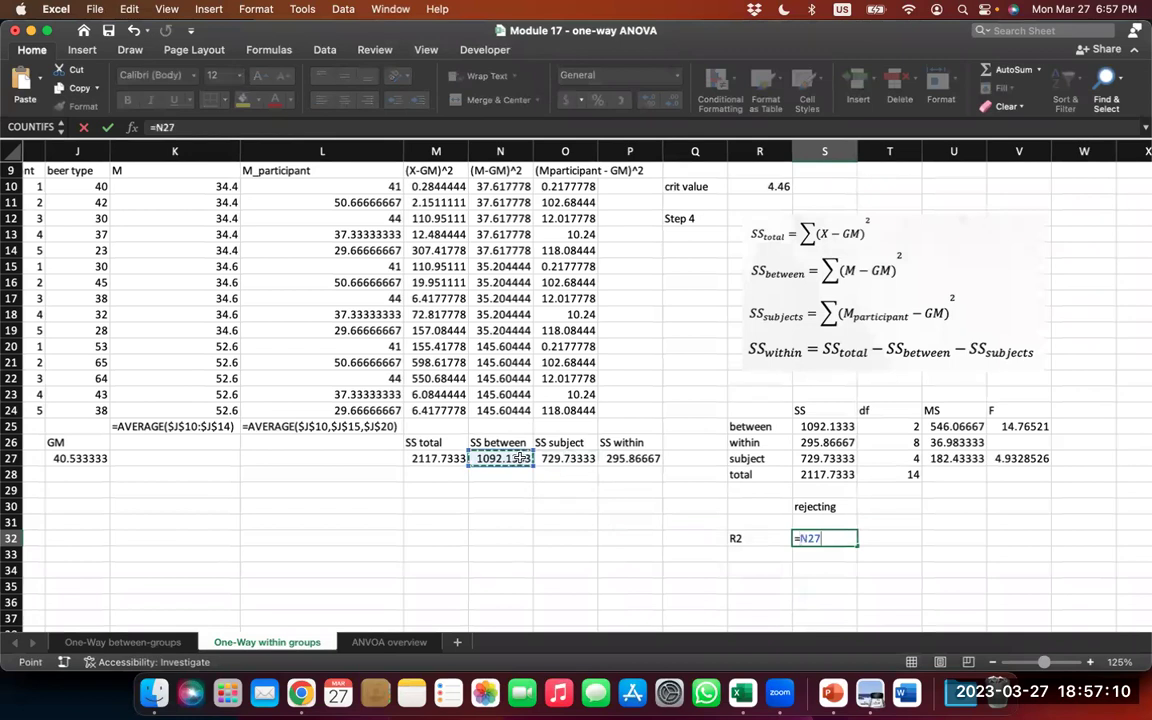
type("/")
left_click(439, 458)
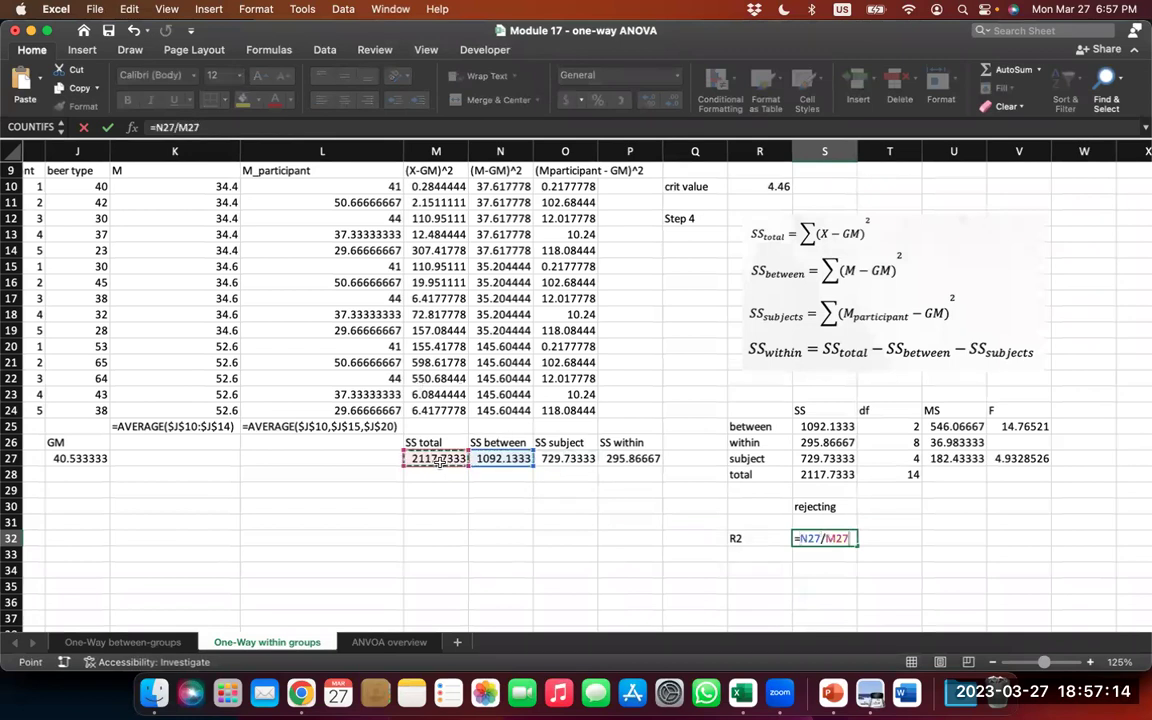
left_click(204, 127)
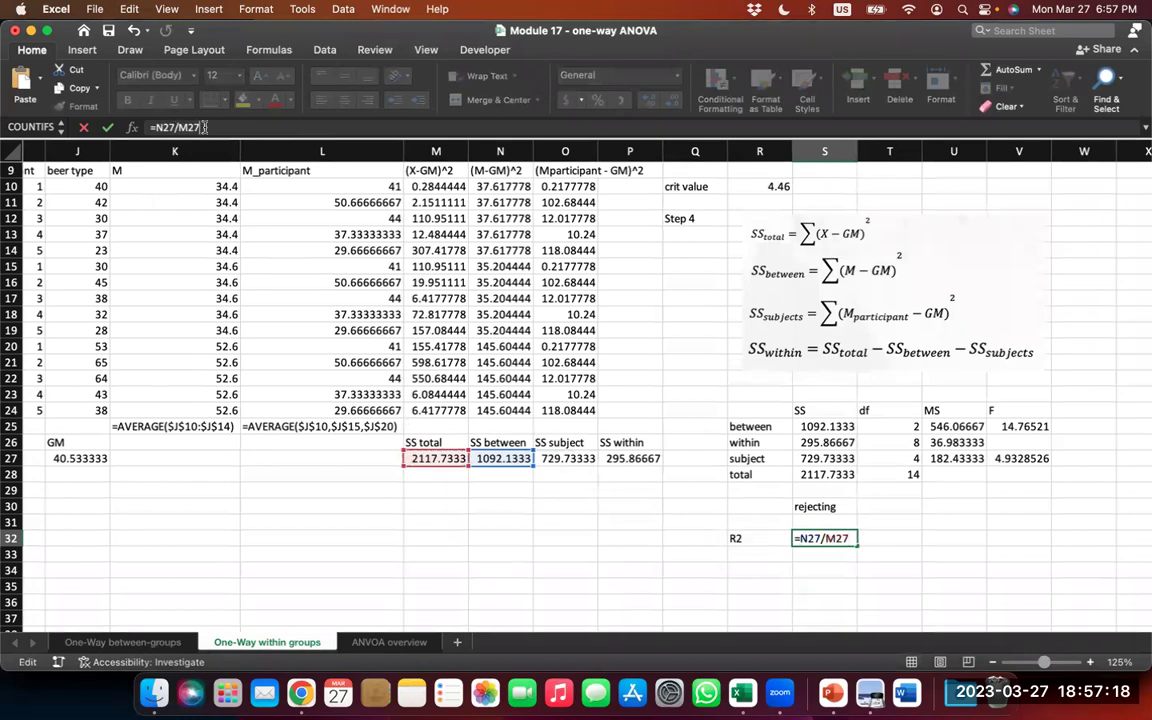
left_click(826, 538)
type("(M27-")
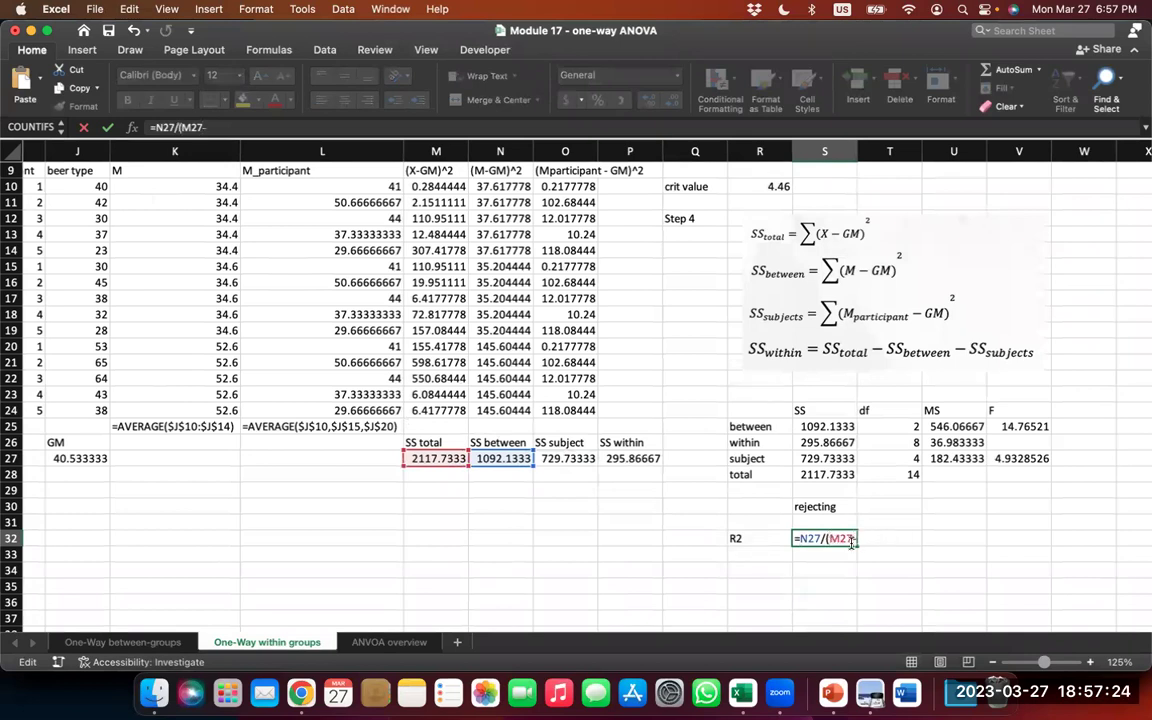
left_click(558, 460)
type(")")
key("Return")
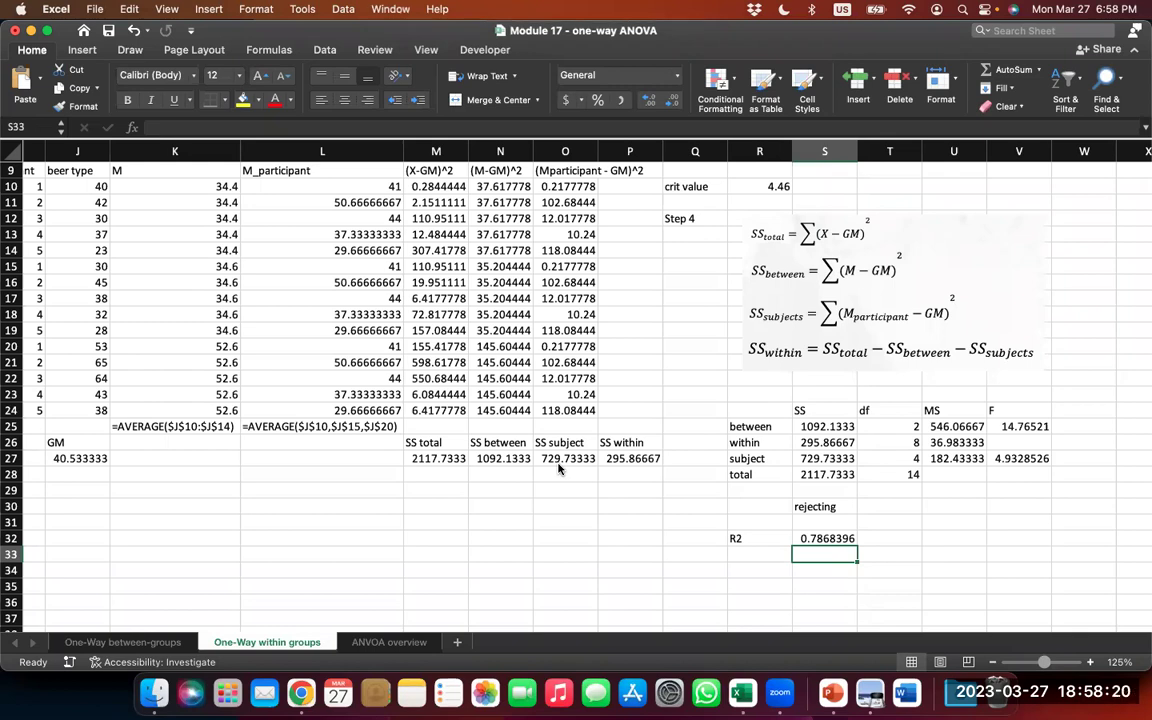
scroll(728, 450, "up", 5)
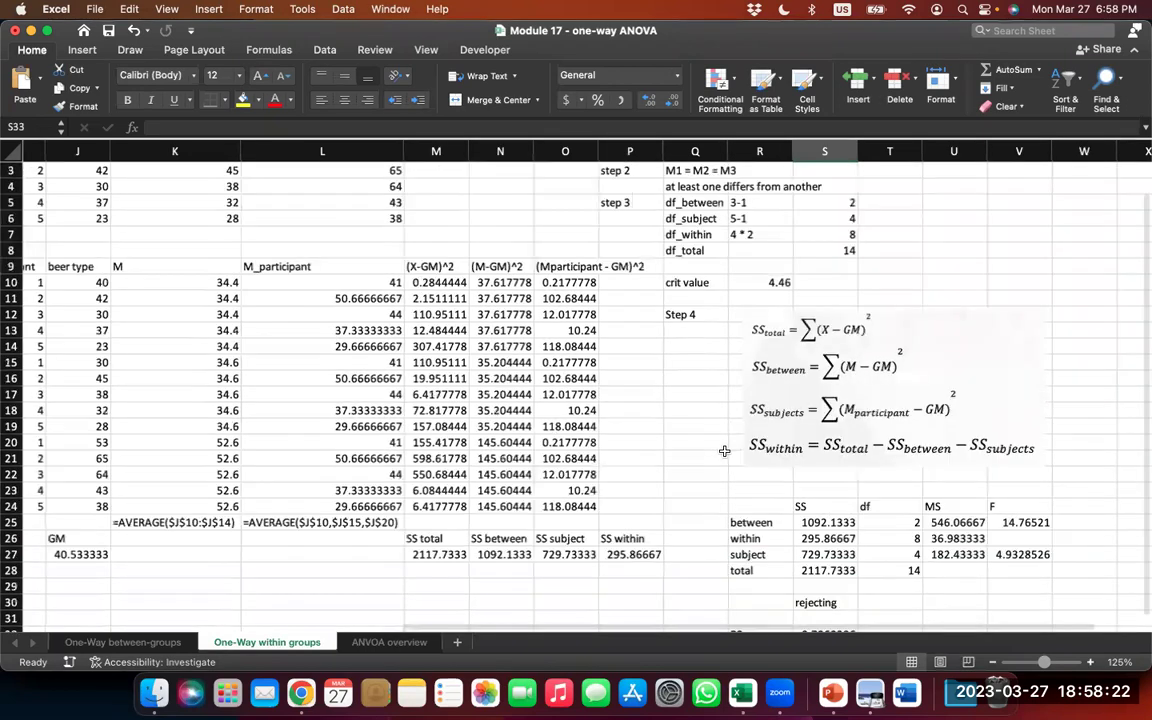
scroll(724, 450, "down", 5)
scroll(724, 450, "up", 2)
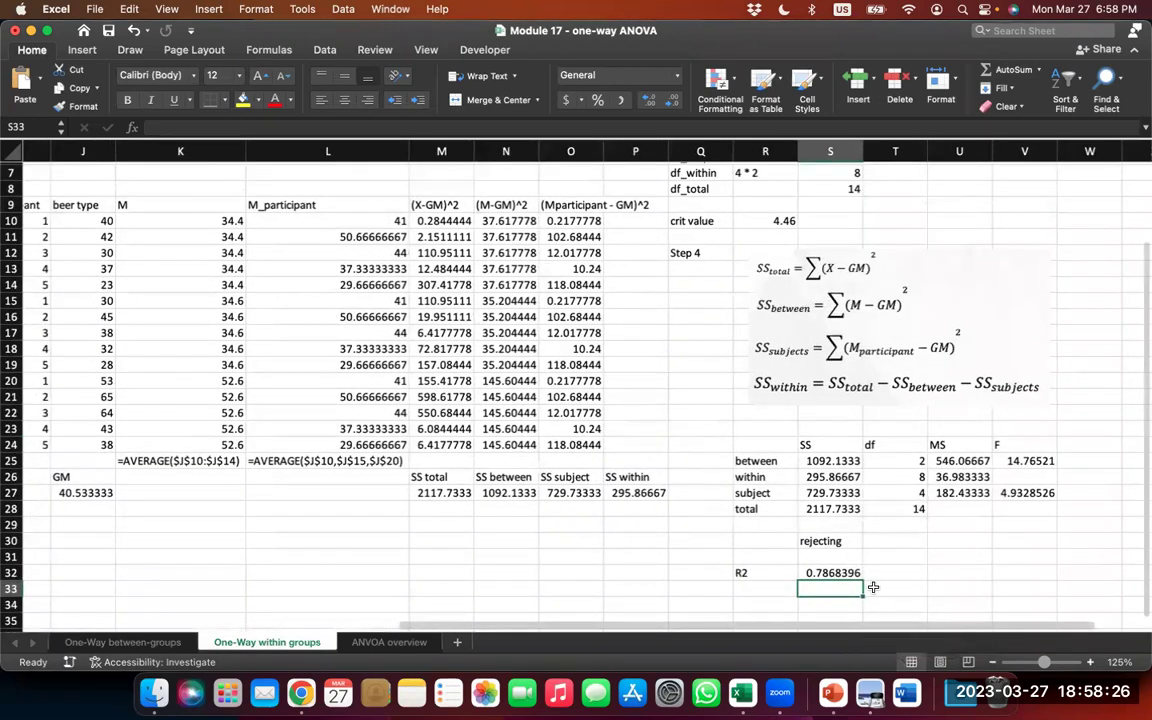
- Switch to PowerPoint, show the STAT1021 - Chapter 13 presentation and go past the Step 5 slides to slide 12, "Step 6: Make a Decision"
left_click(833, 694)
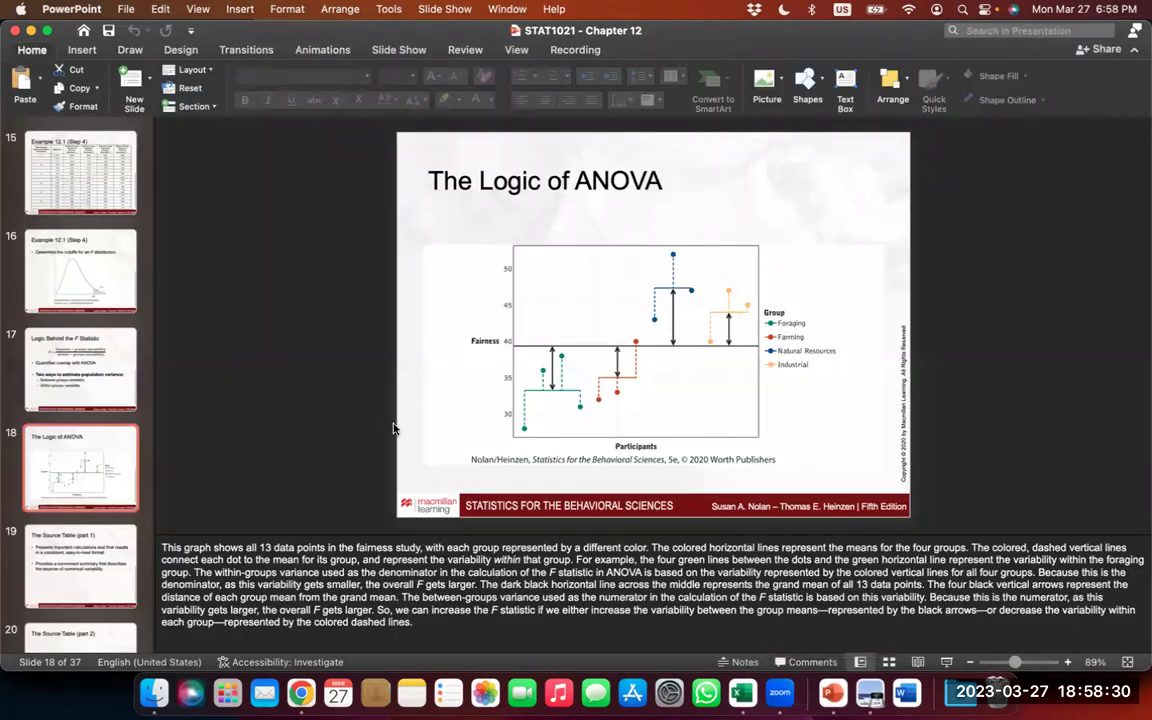
left_click(506, 9)
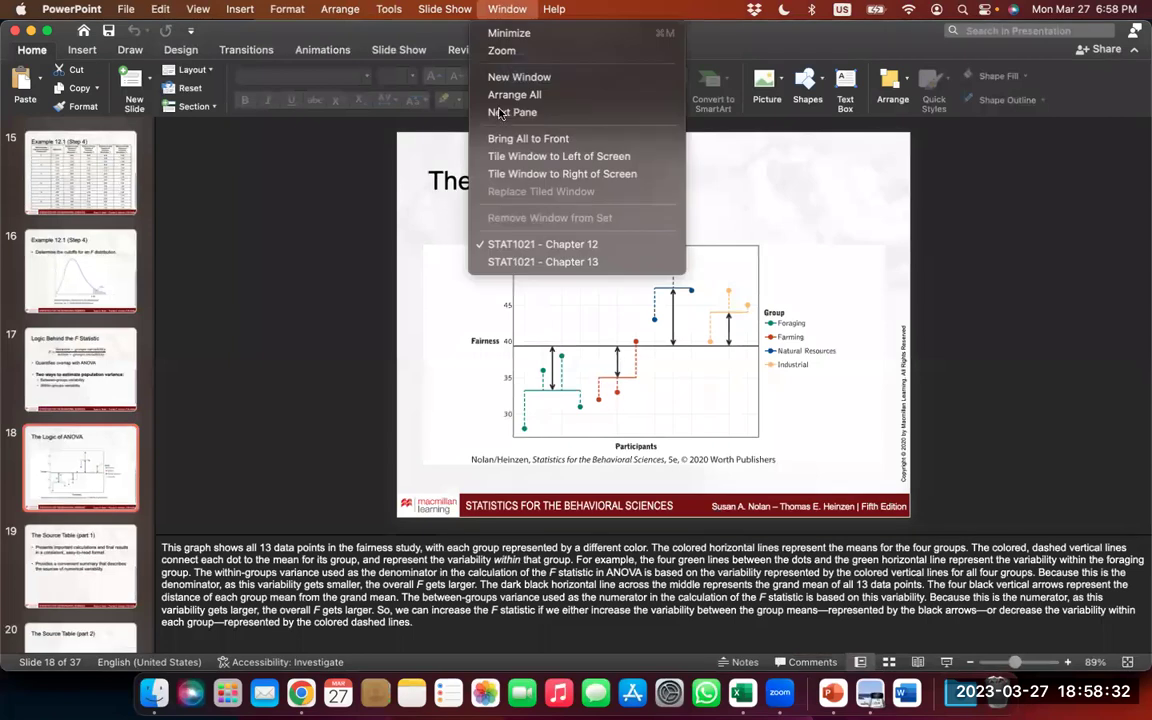
left_click(508, 262)
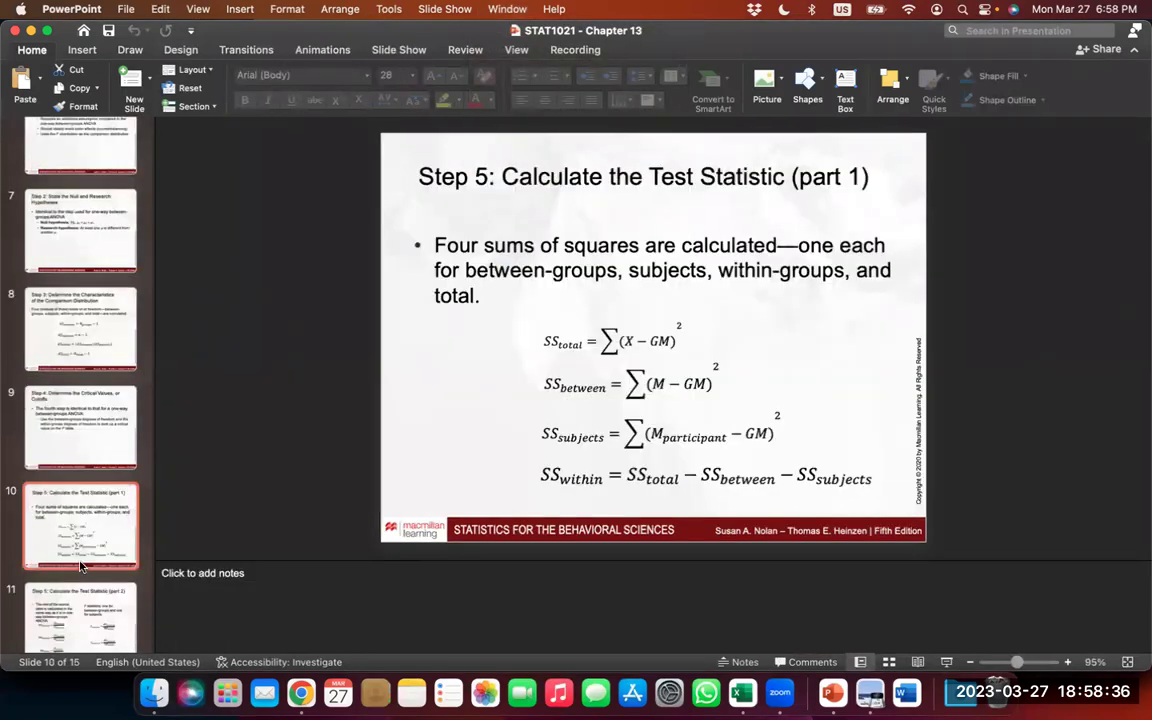
key("Down")
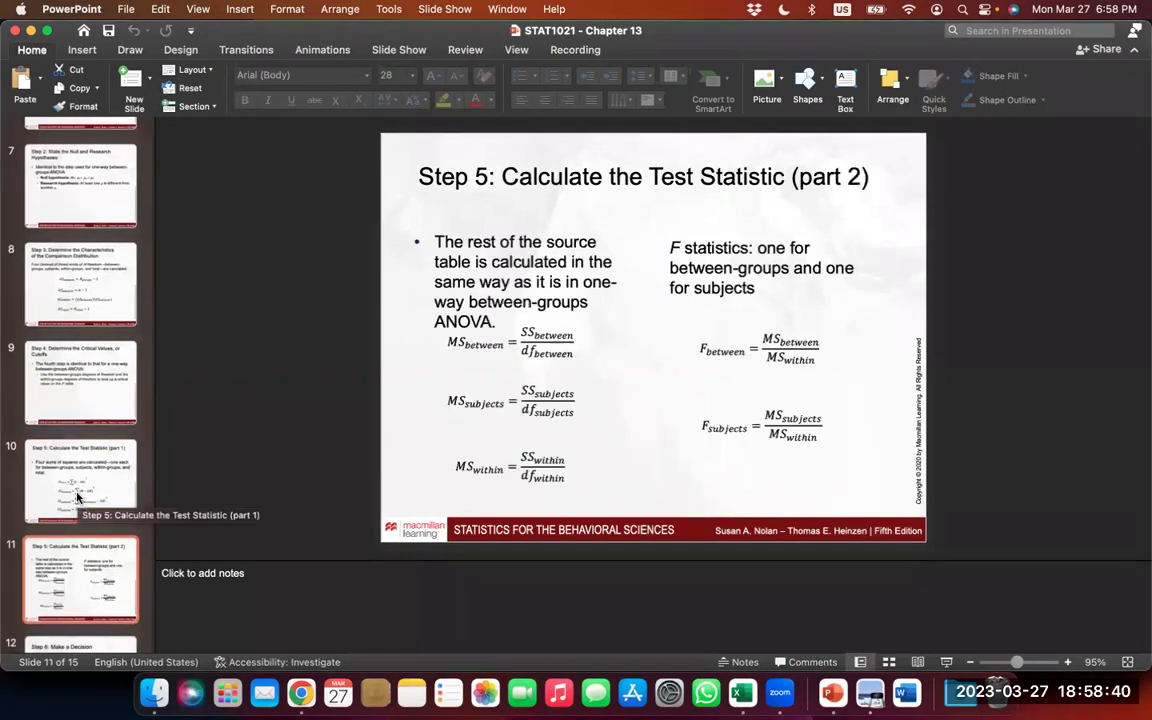
key("Down")
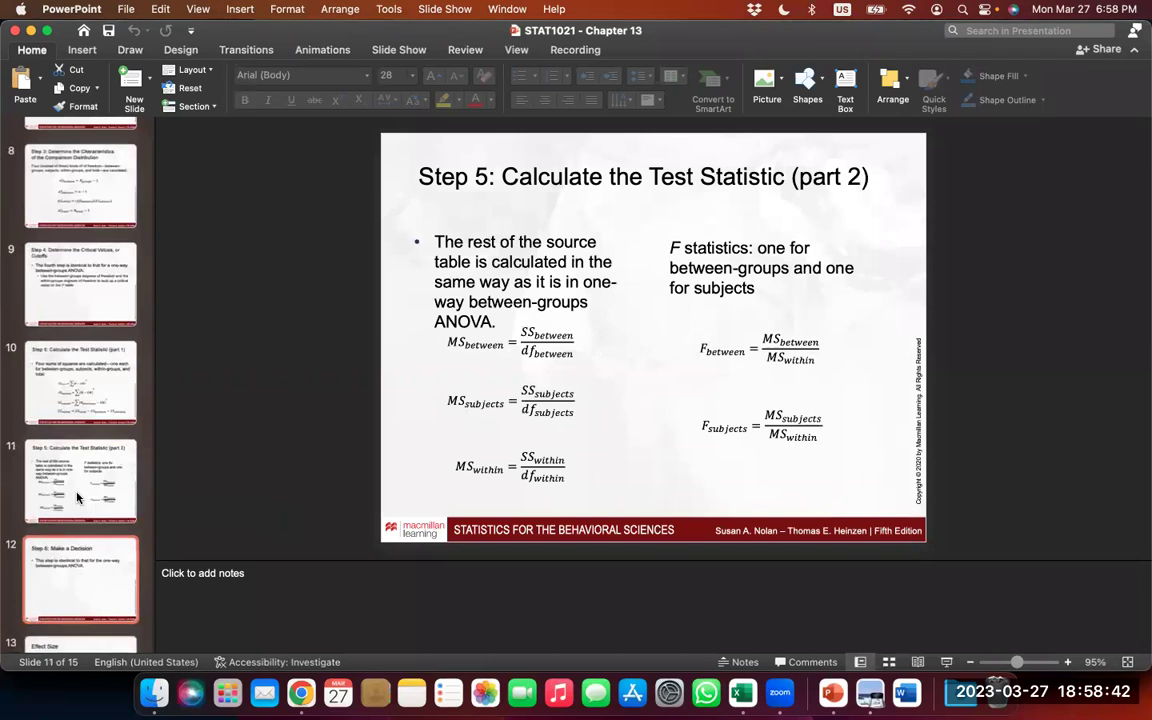